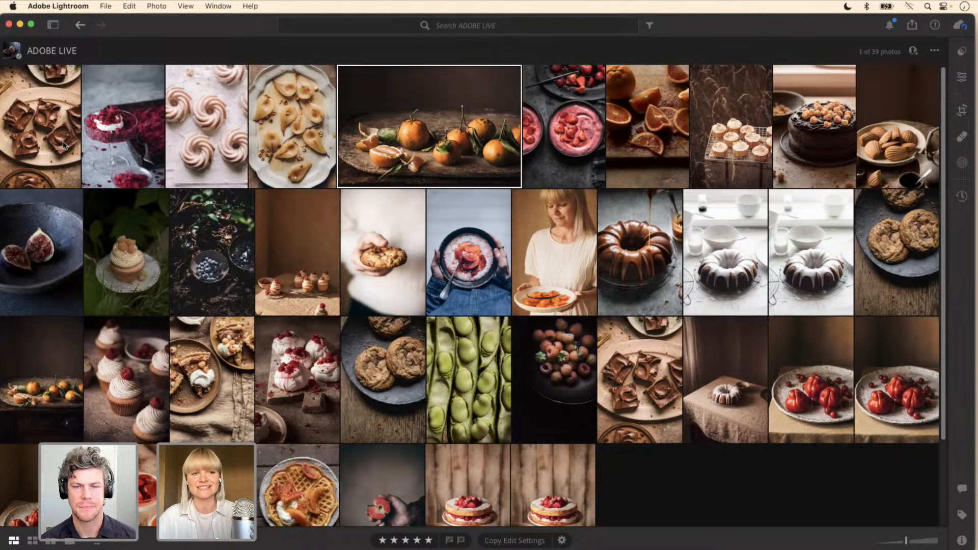
Step: Review the first four photos of the ADOBE LIVE album at full size and return to the photo grid
double_click(65, 145)
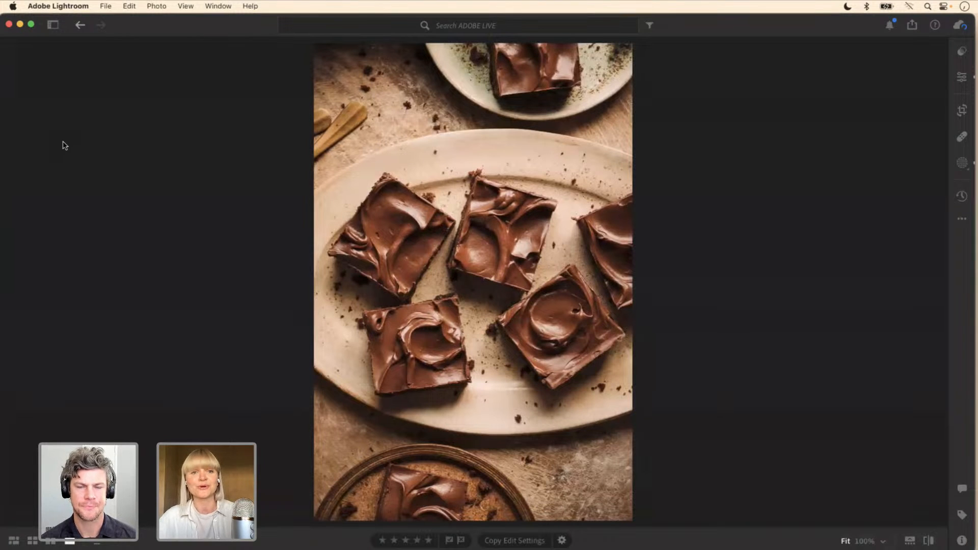
key("Right")
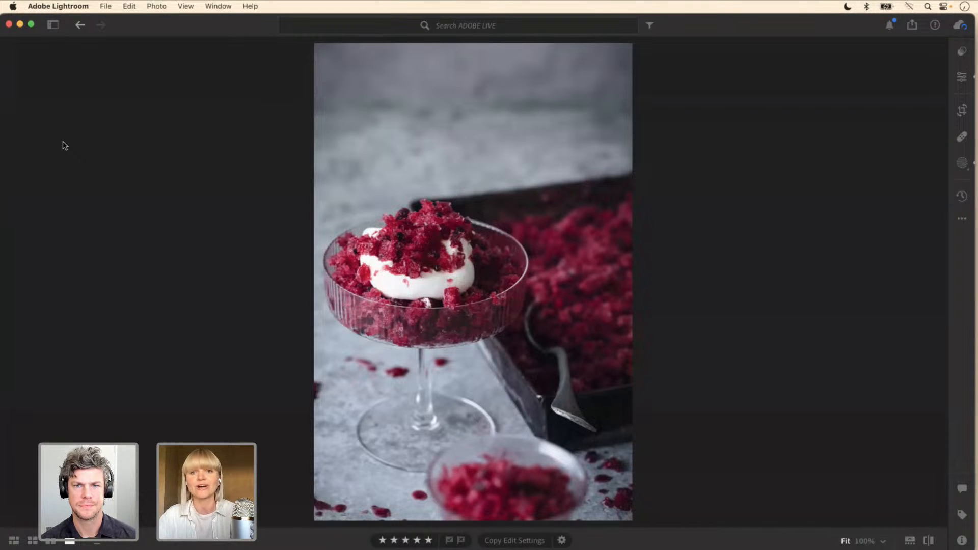
key("Right")
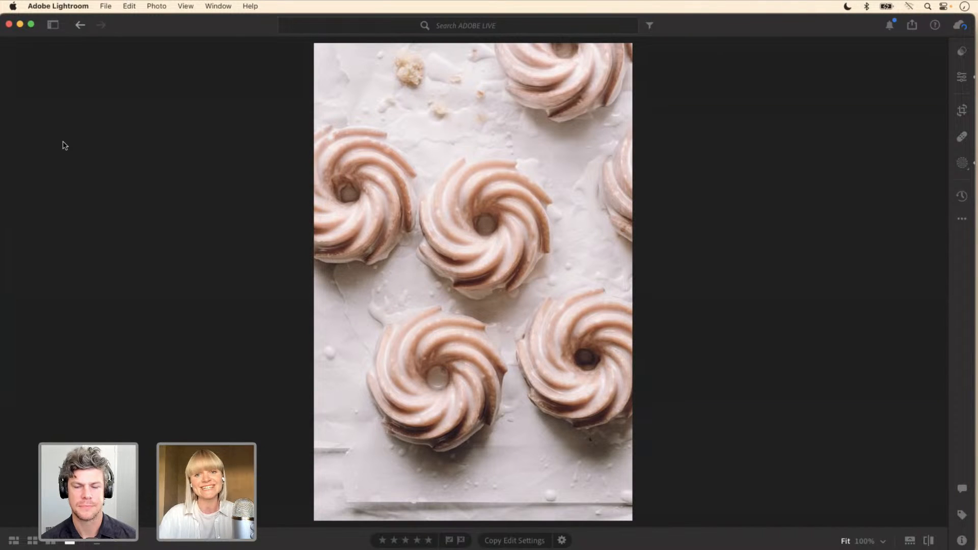
key("Right")
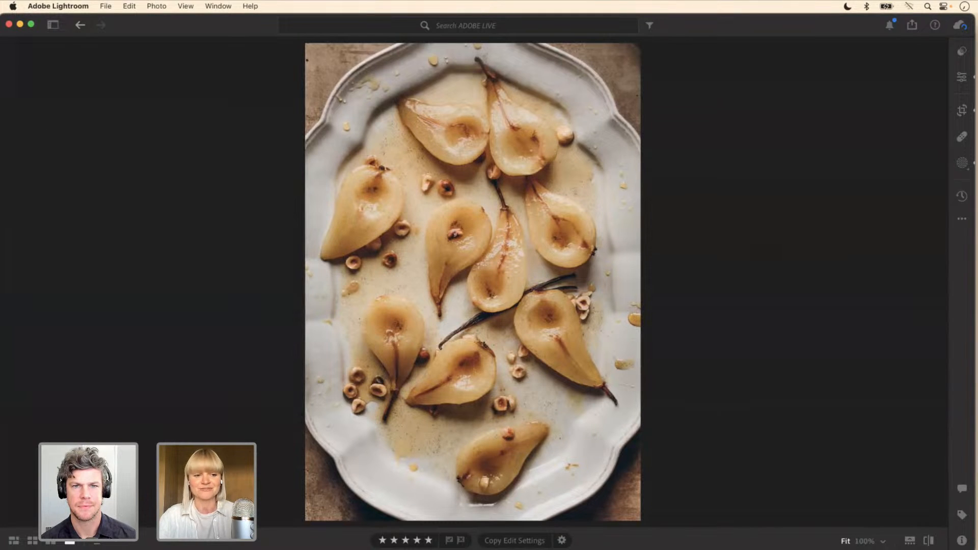
left_click(13, 541)
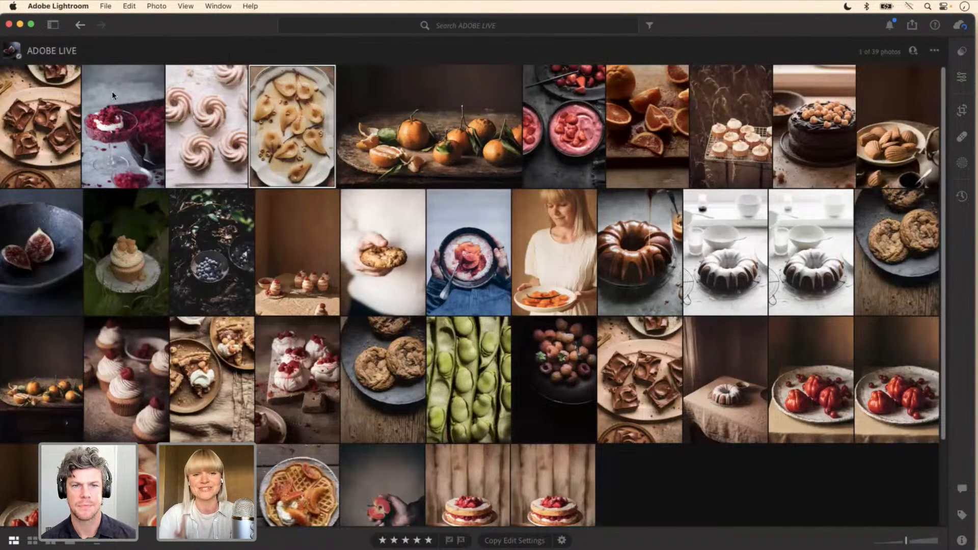
Step: Browse the album at full size from the chocolate brownies photo through to the sliced blood oranges photo
double_click(65, 123)
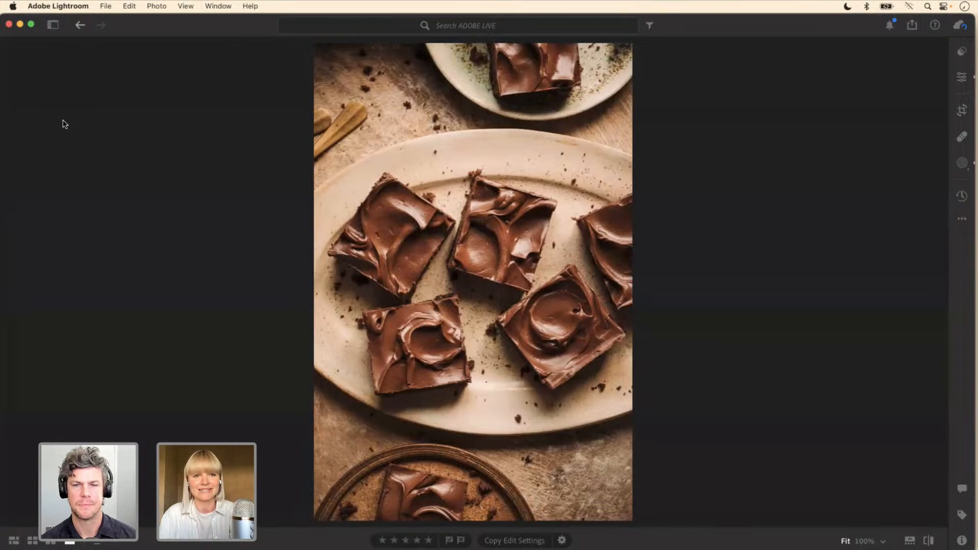
key("Right")
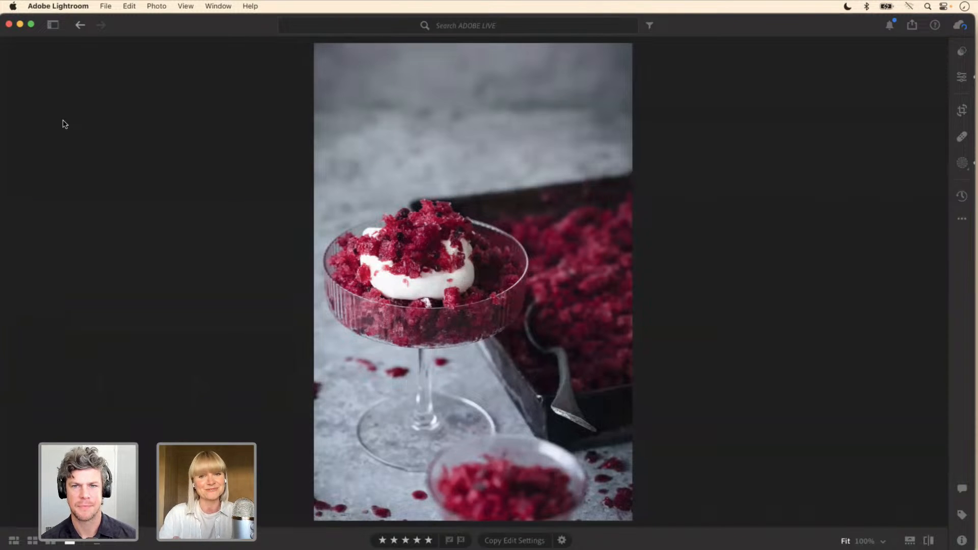
key("Right")
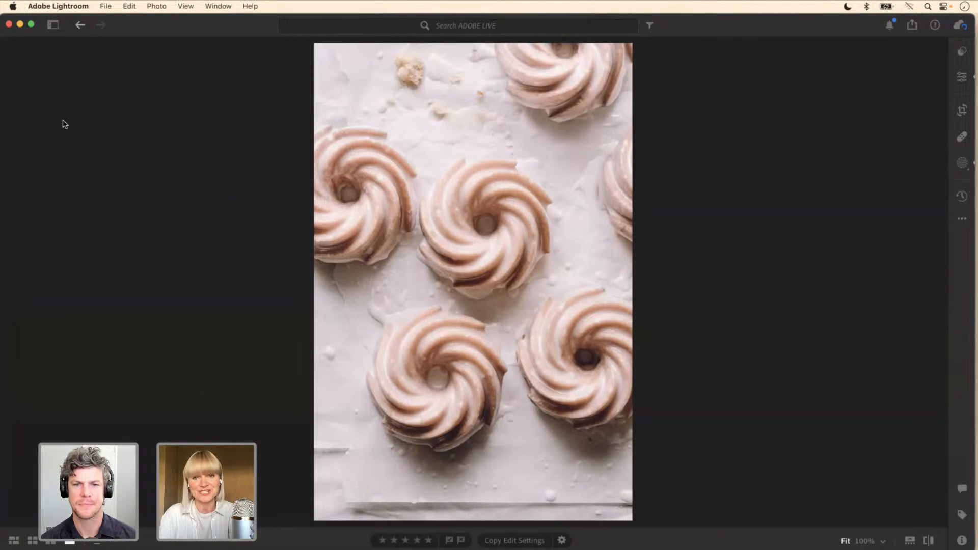
key("5")
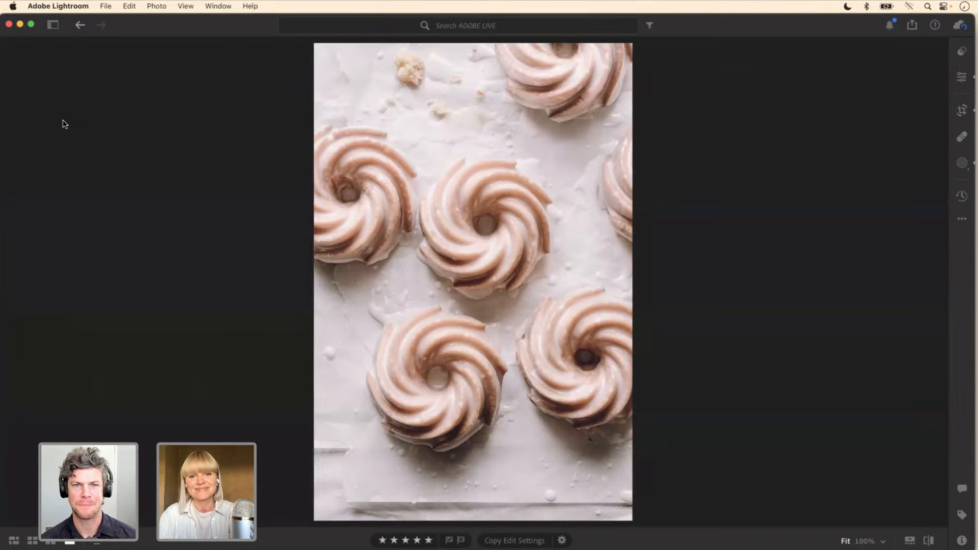
key("Right")
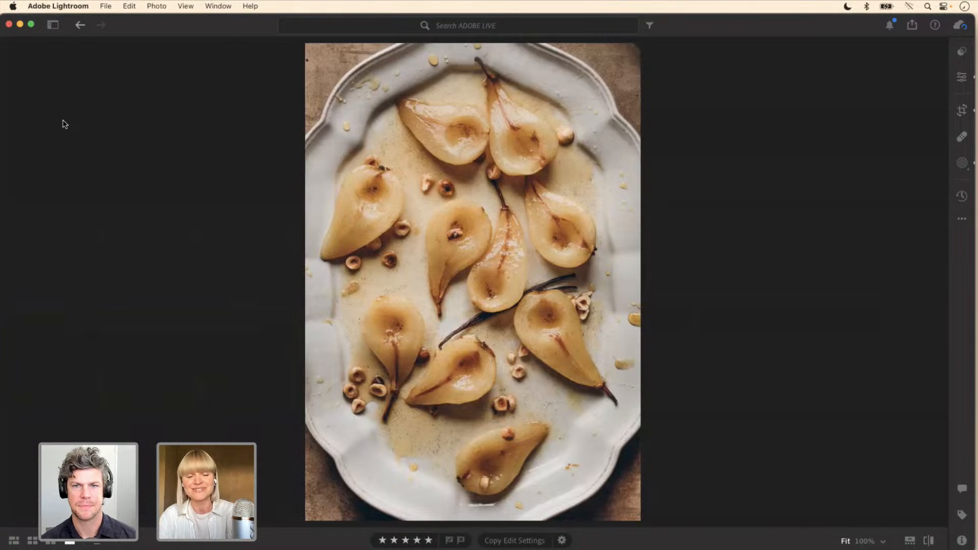
key("Right")
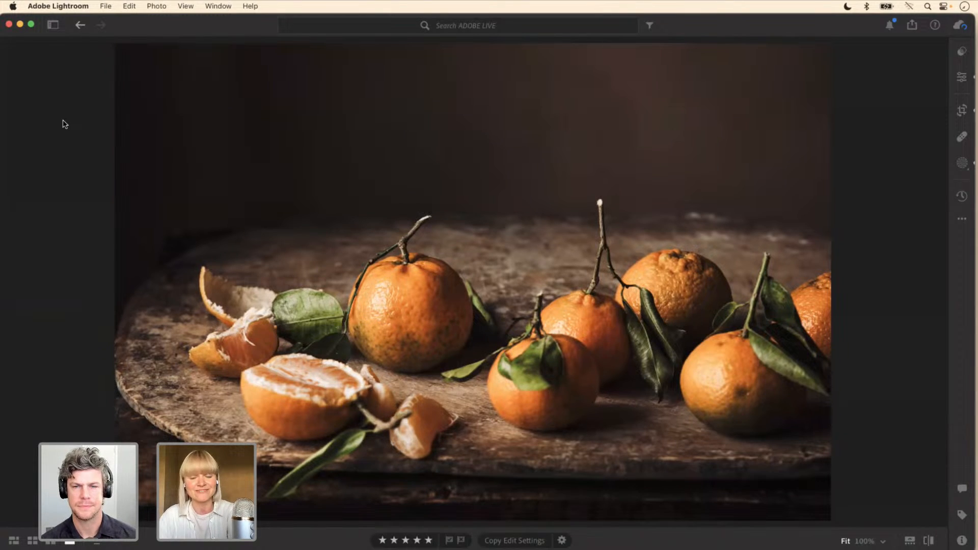
key("Right")
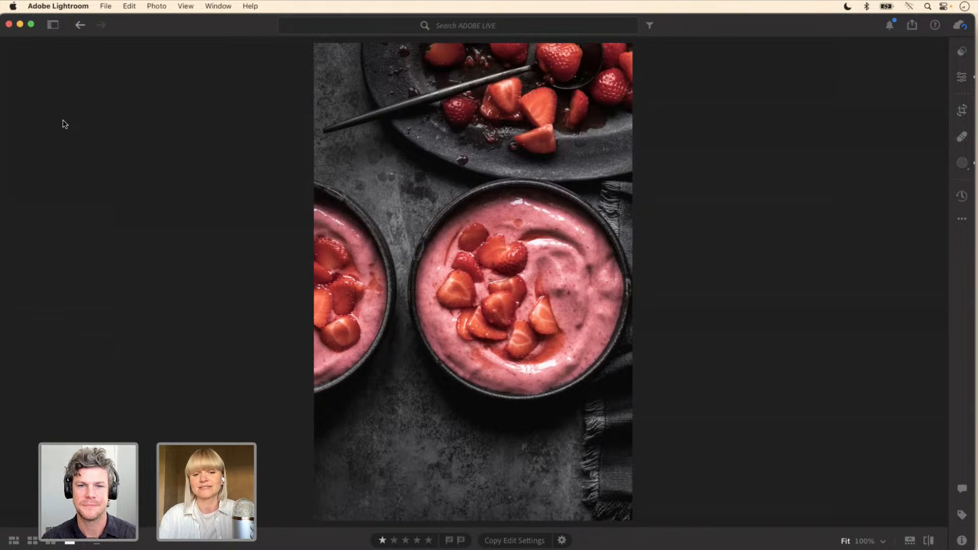
key("Right")
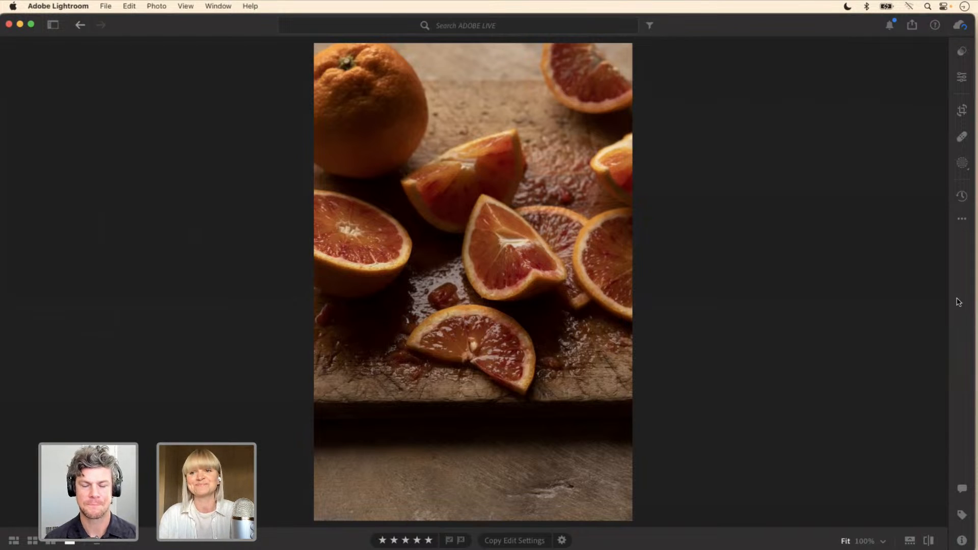
Step: Brighten the blood orange photo with the Light point curve, raising a shadow point to about 20.4 / 23.9 and anchoring a darker point below it
left_click(961, 80)
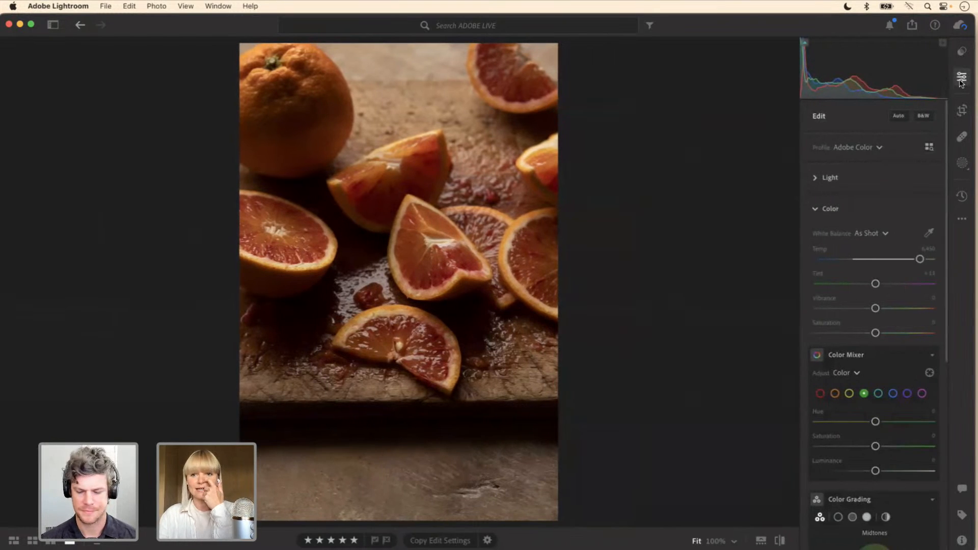
left_click(816, 208)
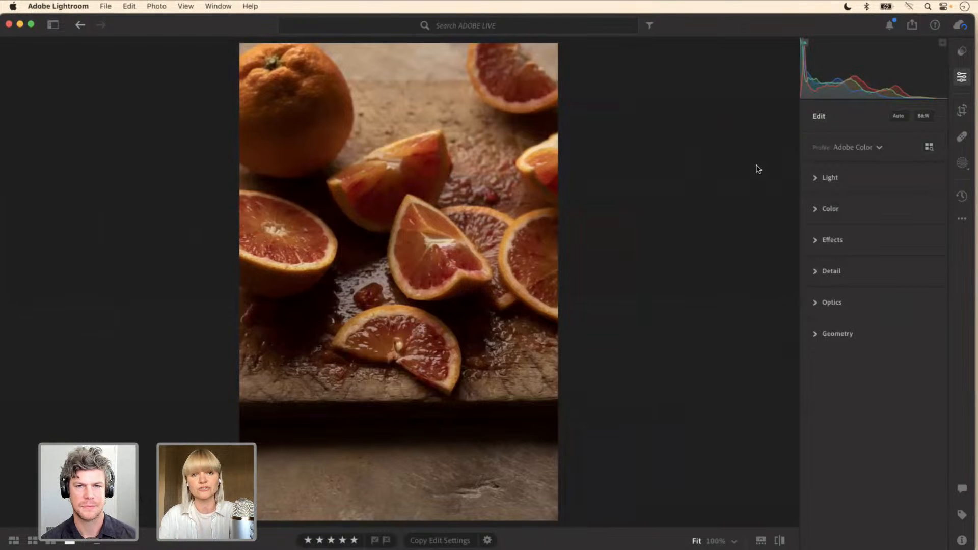
left_click(816, 179)
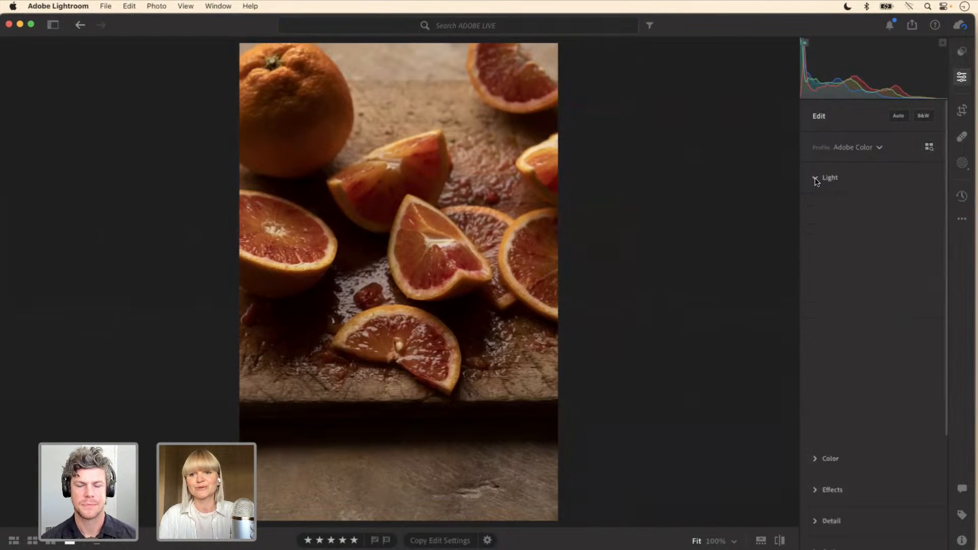
left_click_drag(945, 172, 942, 288)
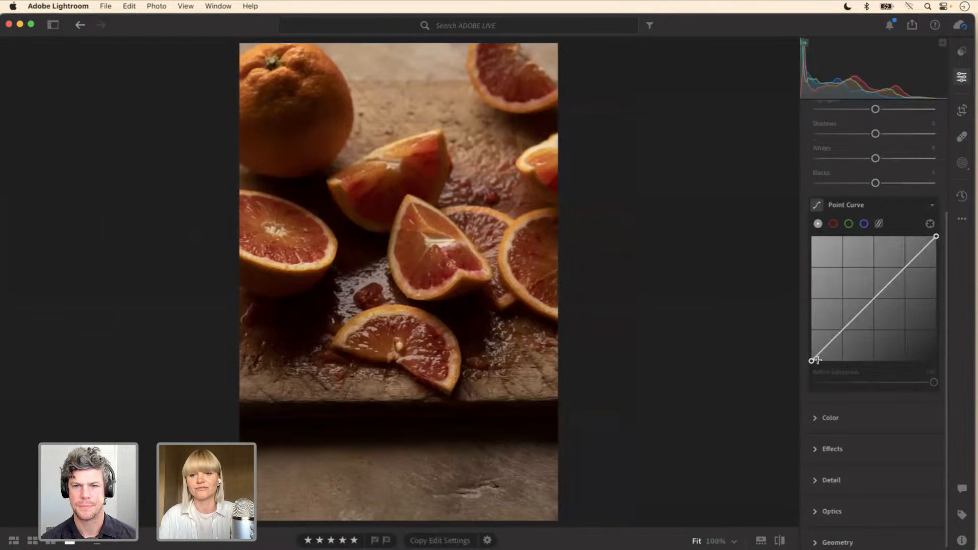
left_click_drag(812, 361, 838, 334)
left_click(827, 346)
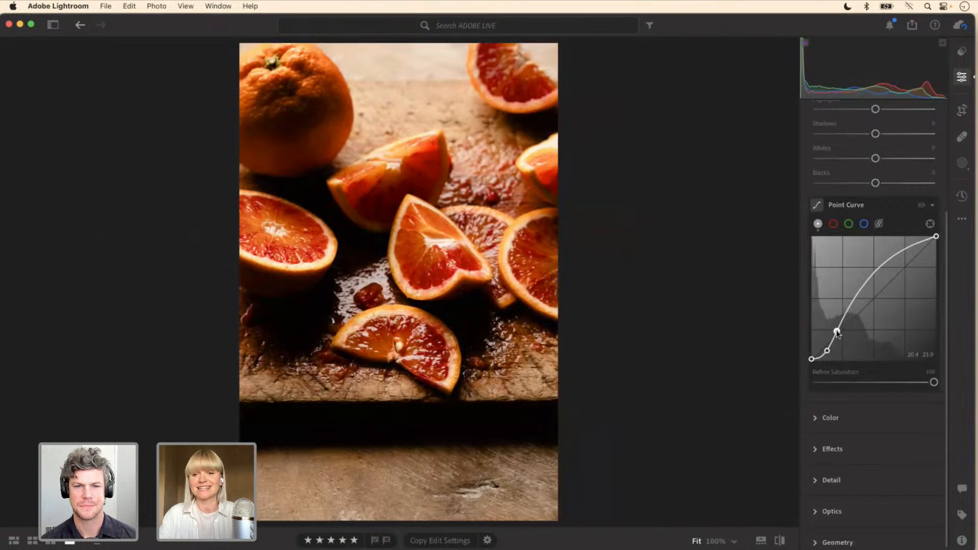
Step: Pull the upper part of the point curve down with a highlight point and add two midtone points to soften the brightening
left_click_drag(893, 253, 899, 274)
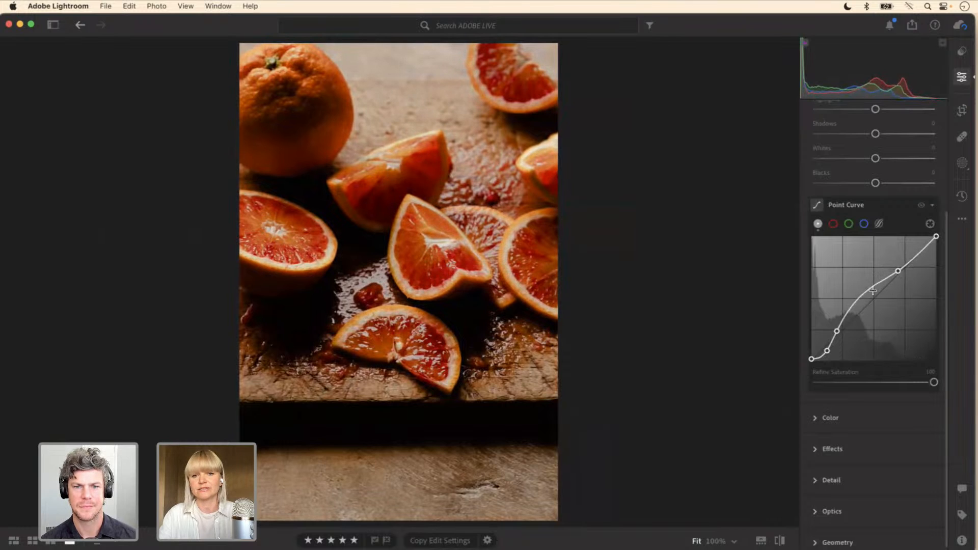
left_click_drag(859, 304, 879, 284)
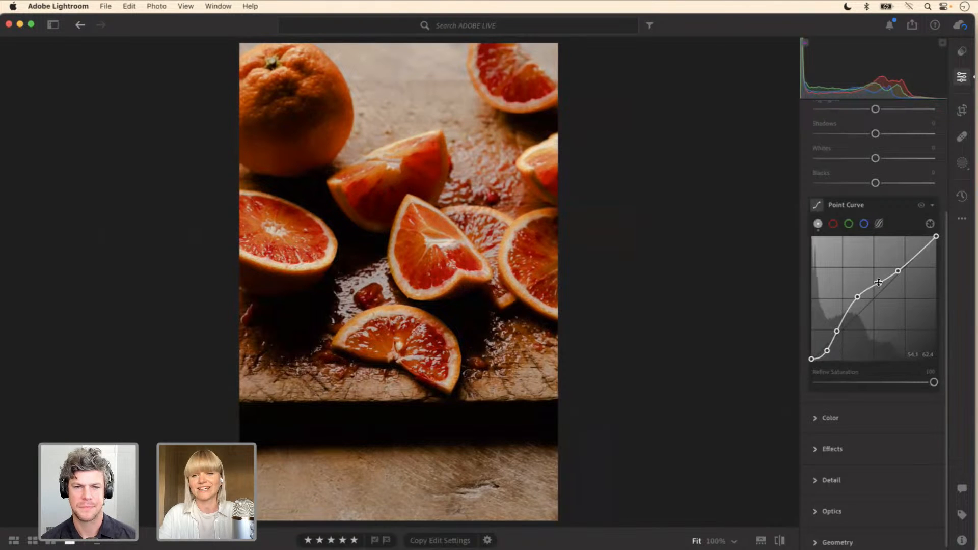
left_click_drag(860, 296, 857, 302)
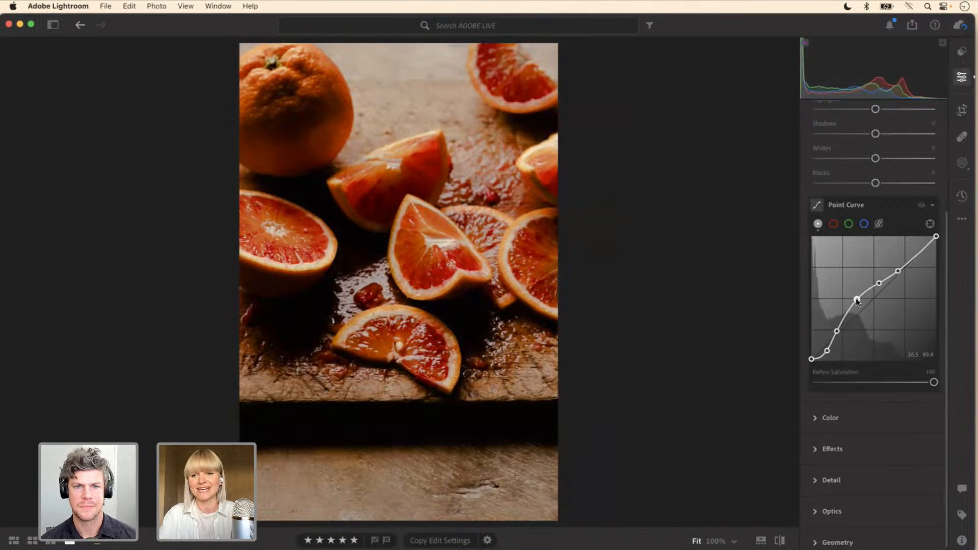
Step: Refine the point curve by moving the darkest inner point to about 11.4 / 7.3, lowering the midtone point slightly and adding another midtone point
left_click_drag(828, 351, 826, 352)
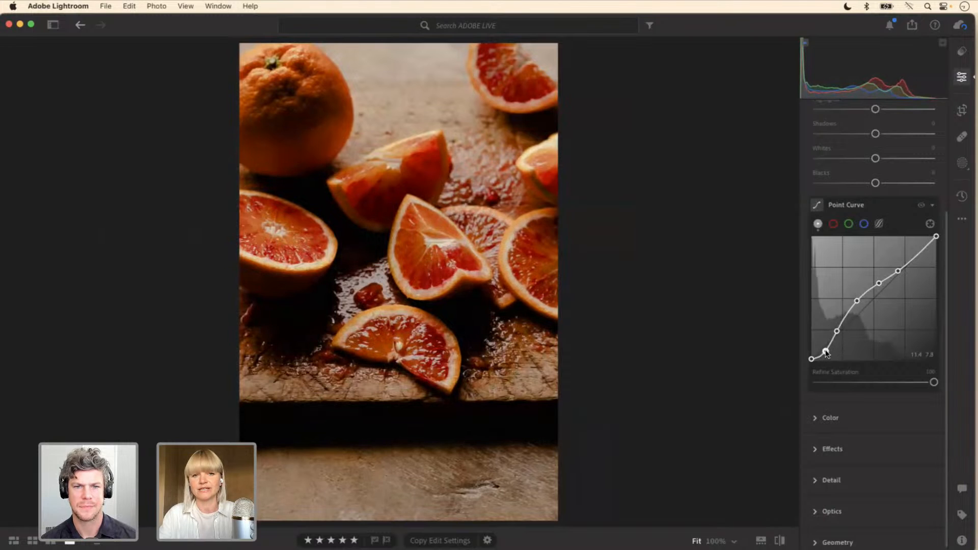
left_click_drag(857, 301, 856, 302)
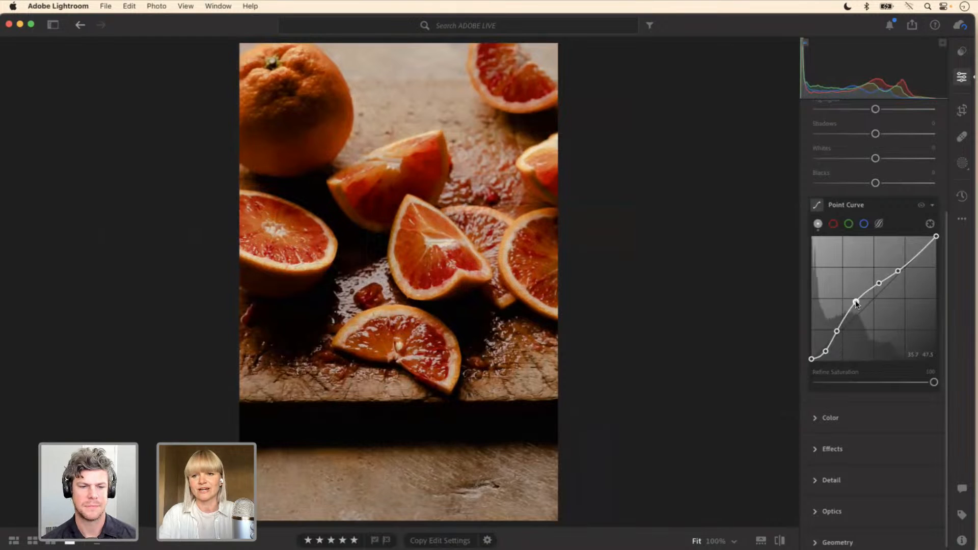
left_click(870, 291)
left_click_drag(878, 285, 881, 283)
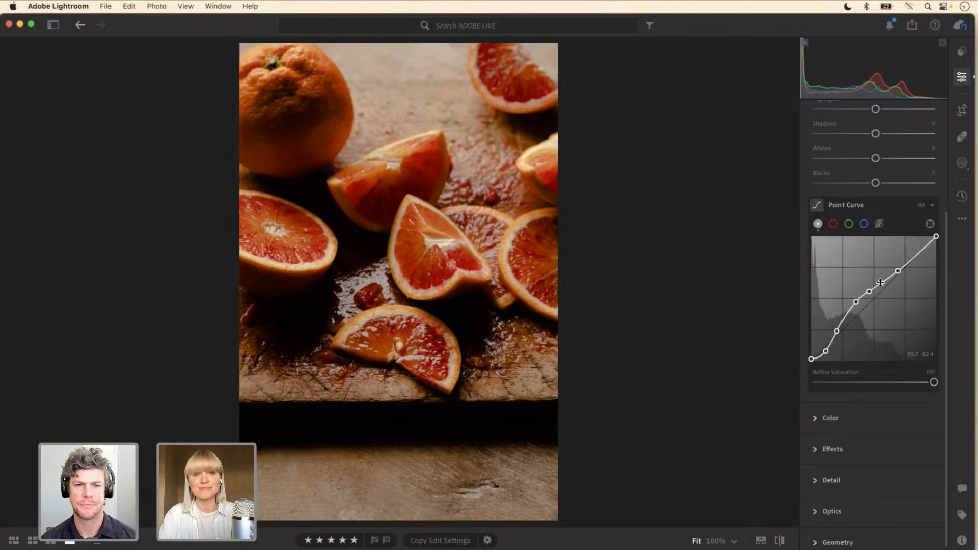
left_click(881, 282)
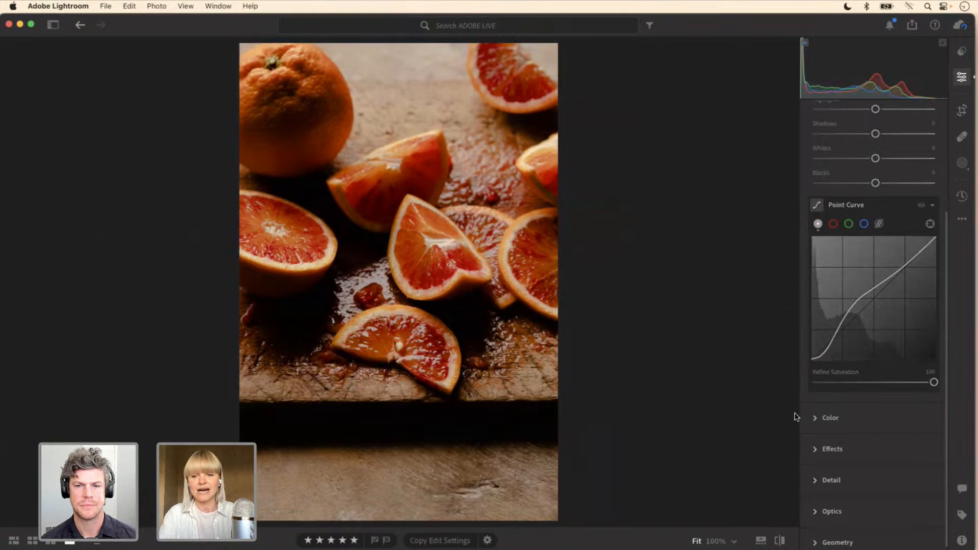
Step: Lower the point curve's Refine Saturation to 53 and raise it back to 70
left_click(817, 418)
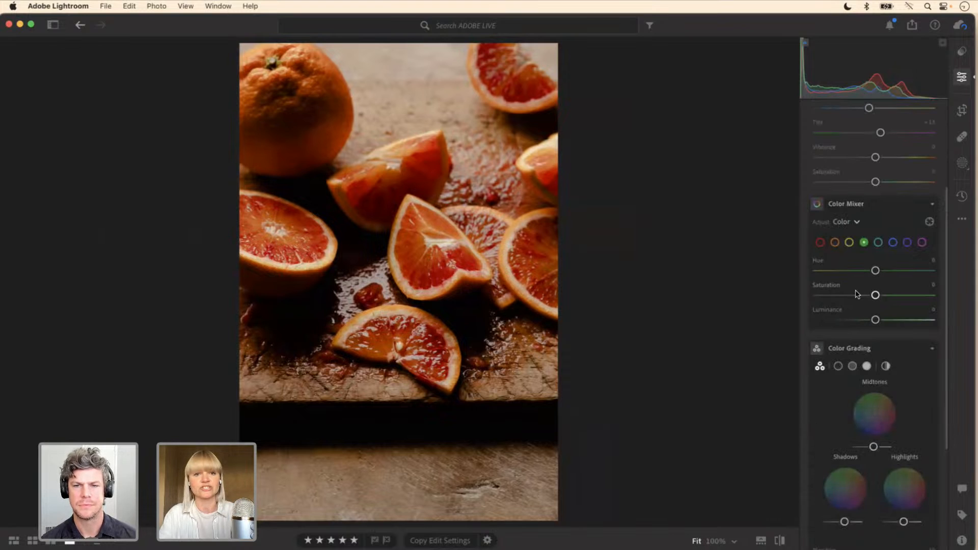
scroll(945, 198, "up", 5)
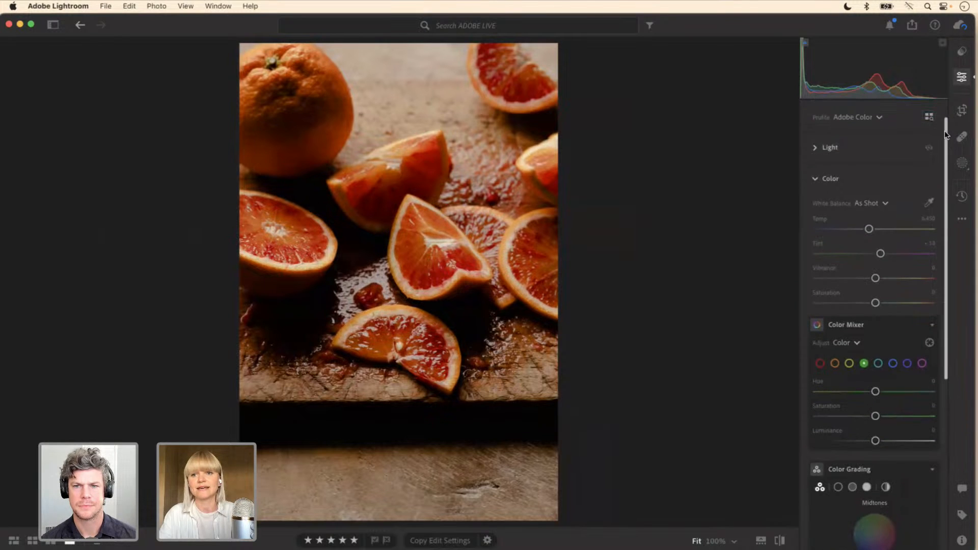
left_click(816, 149)
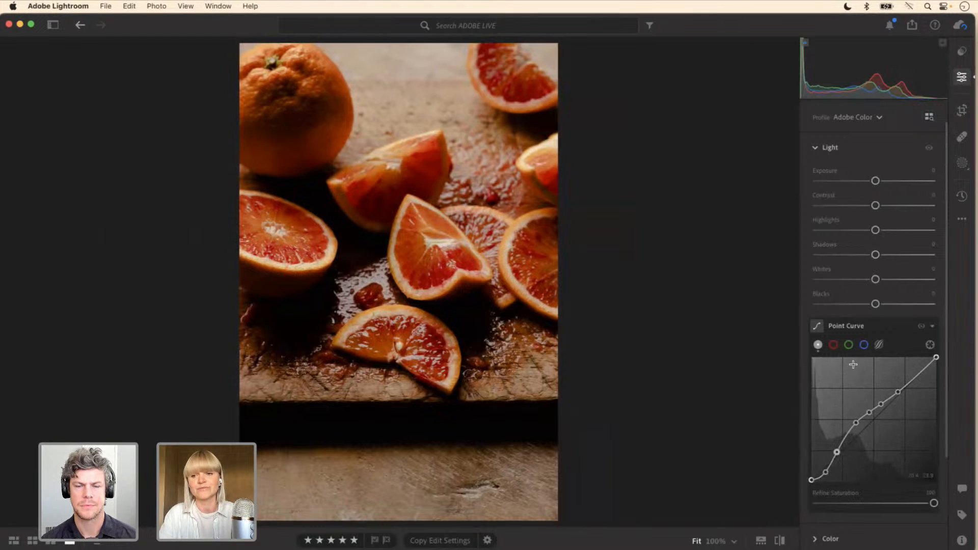
left_click_drag(946, 350, 944, 386)
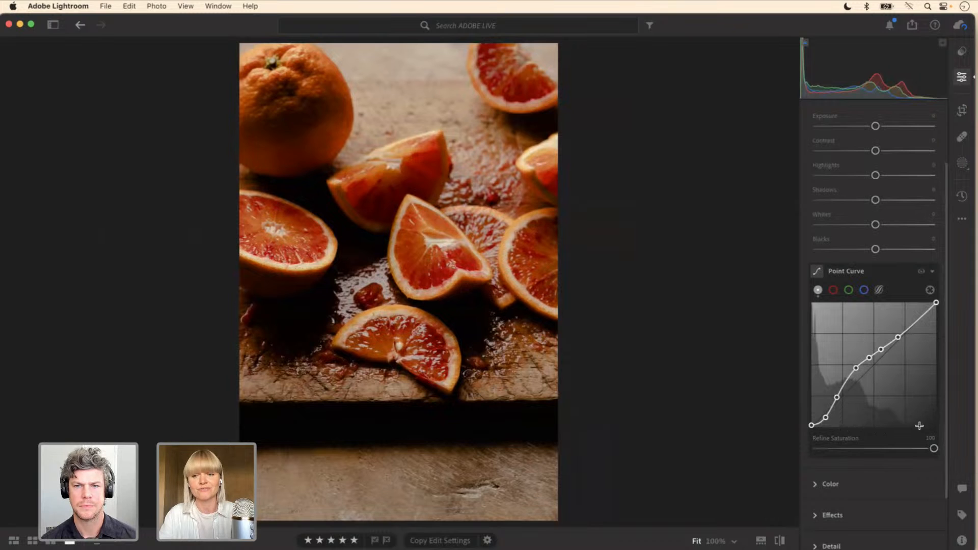
left_click_drag(936, 452, 880, 443)
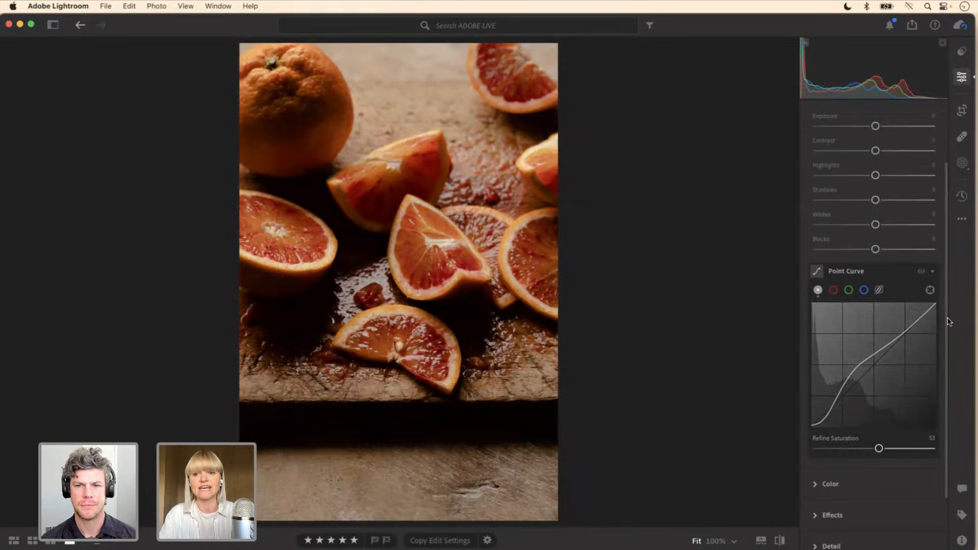
scroll(947, 334, "down", 1)
scroll(948, 338, "down", 1)
left_click_drag(880, 433, 900, 433)
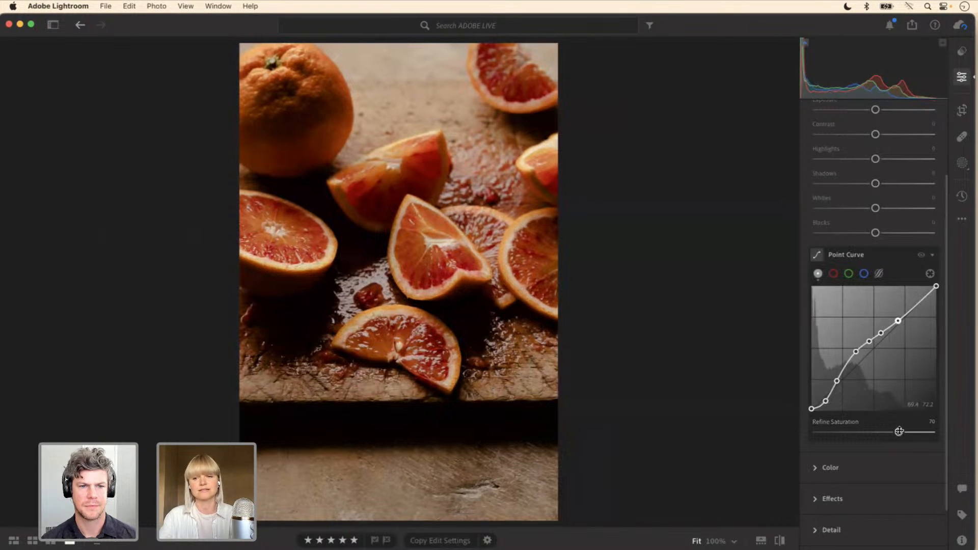
Step: Compare the blood orange photo with and without the point curve by toggling the curve's effect off and on repeatedly
left_click(922, 255)
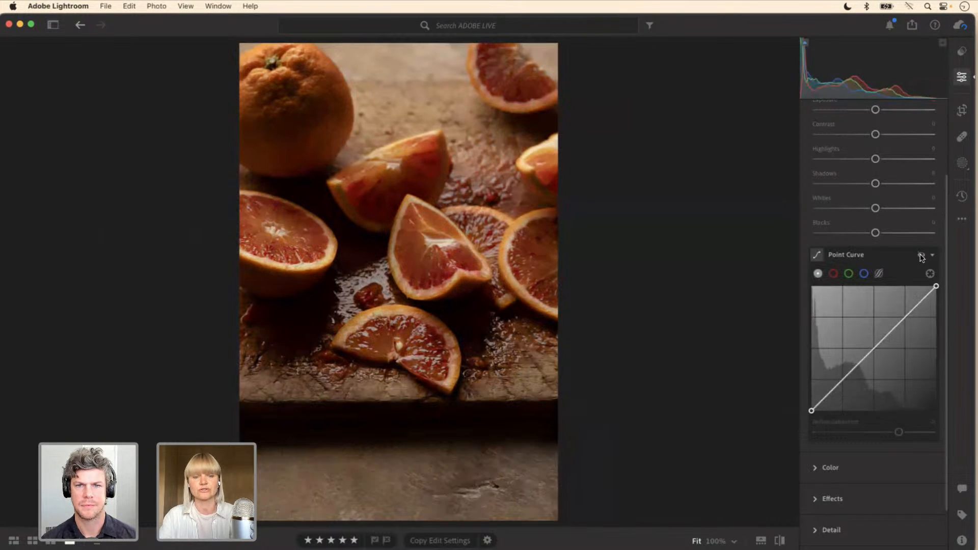
left_click(922, 255)
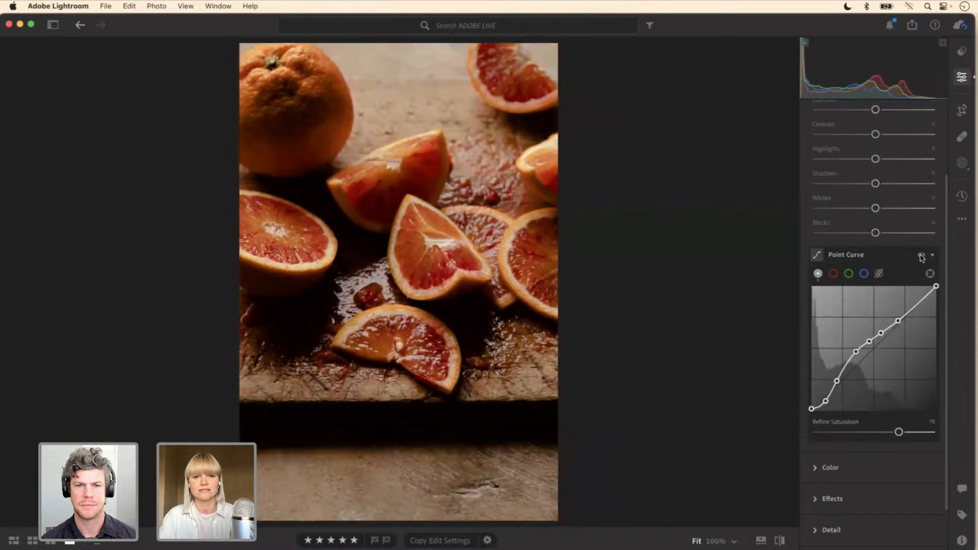
left_click(922, 255)
left_click(922, 256)
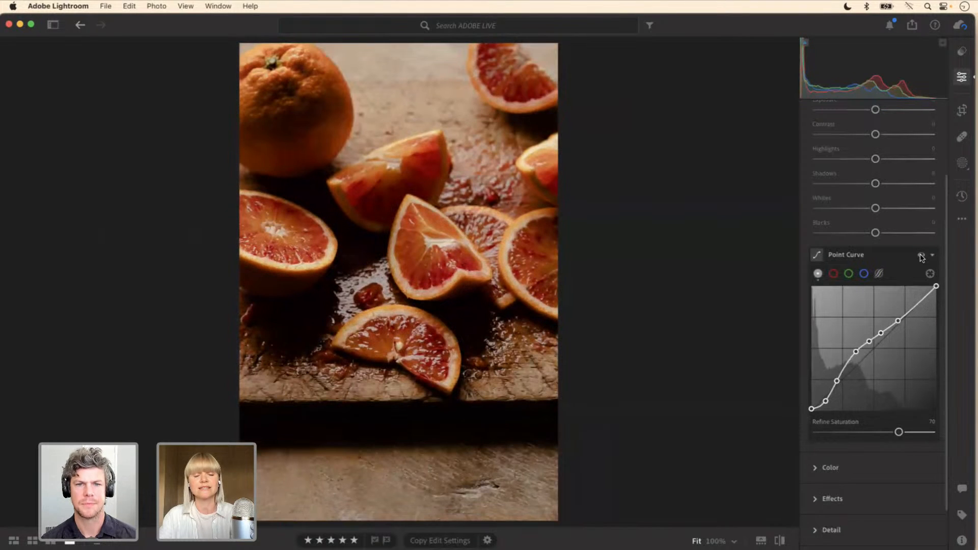
left_click(922, 255)
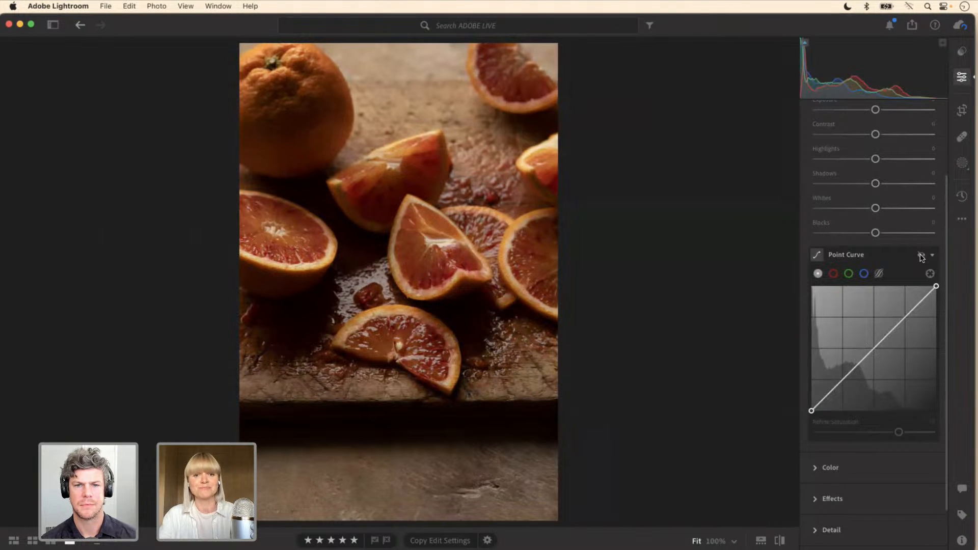
left_click(922, 256)
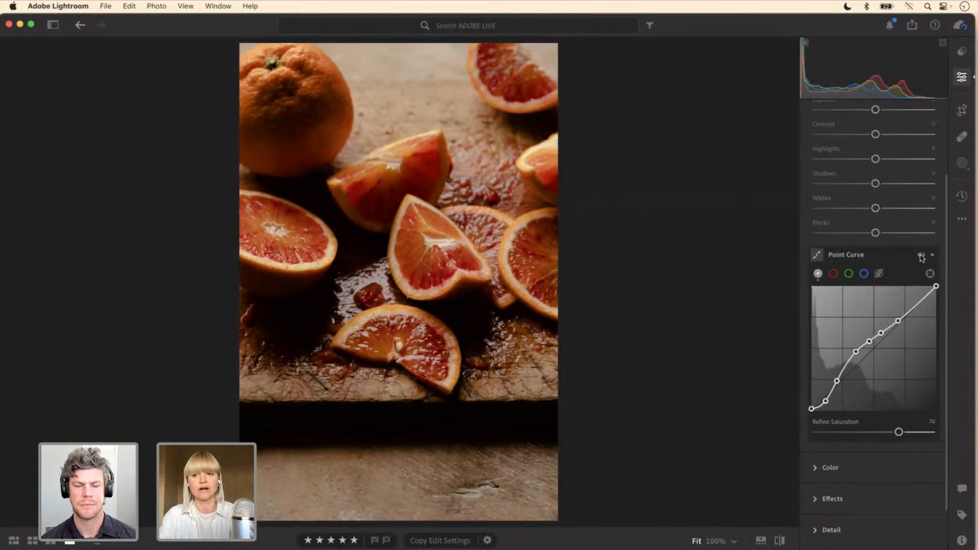
left_click(922, 255)
left_click(922, 255)
left_click(922, 255)
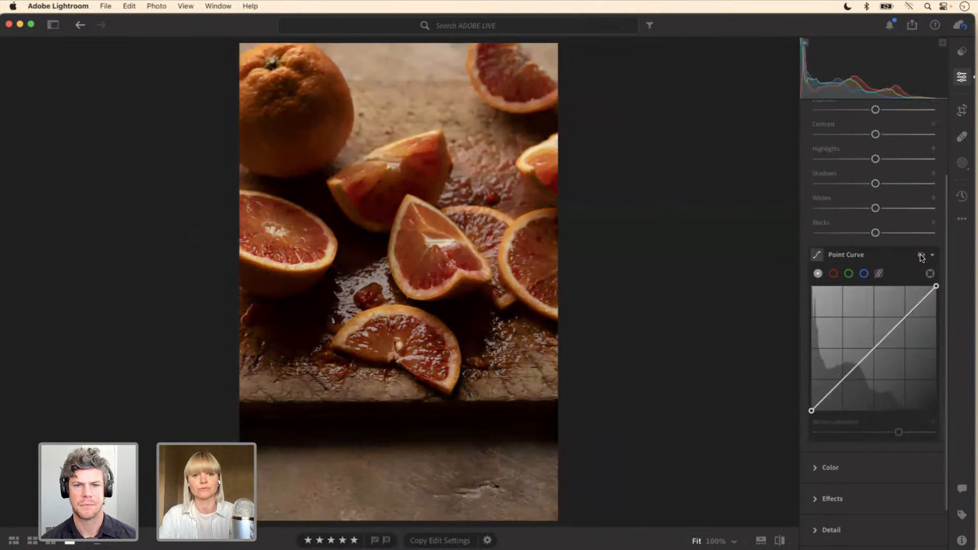
left_click(921, 256)
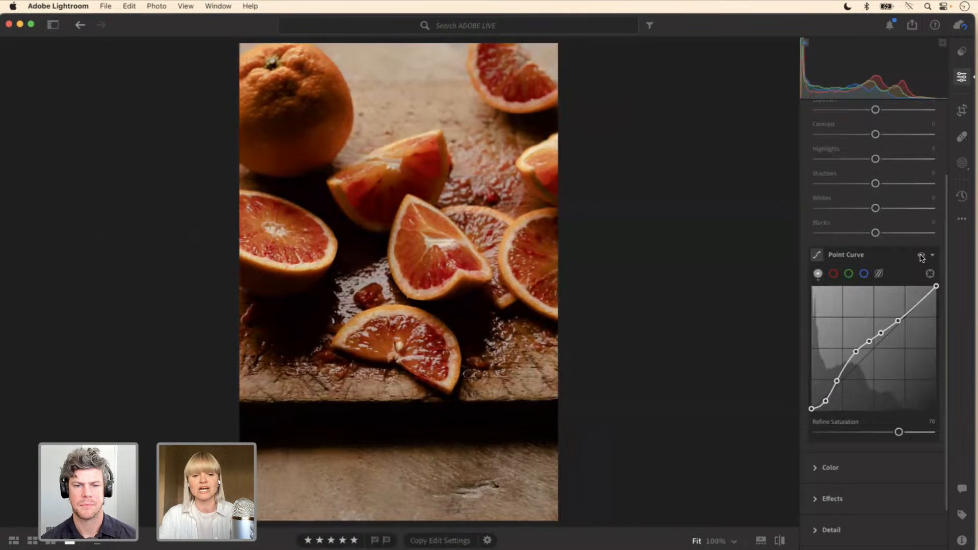
left_click(922, 255)
left_click(922, 255)
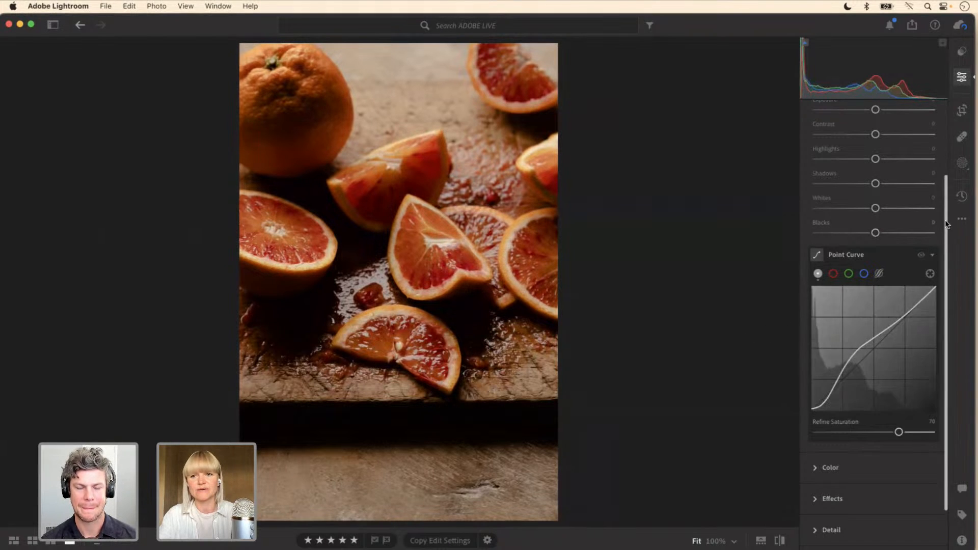
scroll(944, 216, "down", 1)
left_click(923, 248)
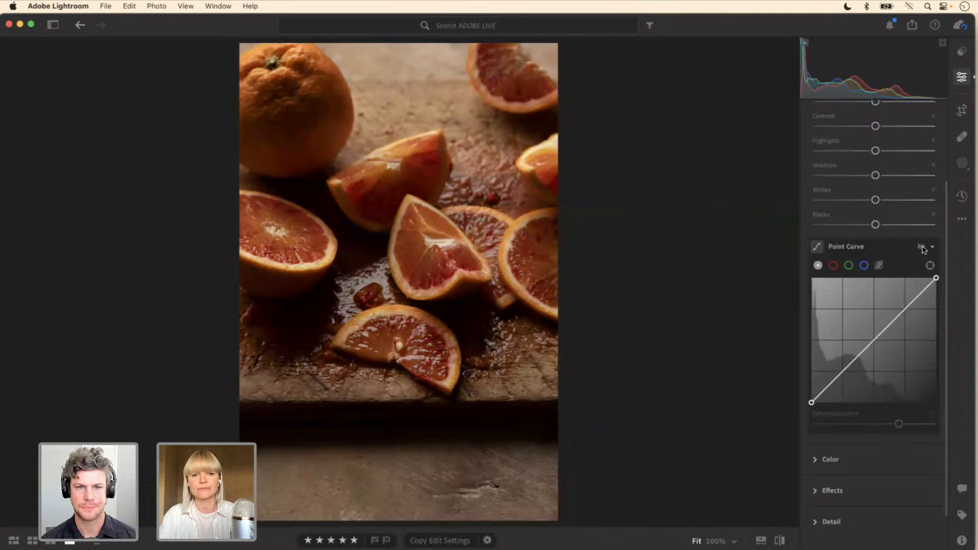
left_click(922, 248)
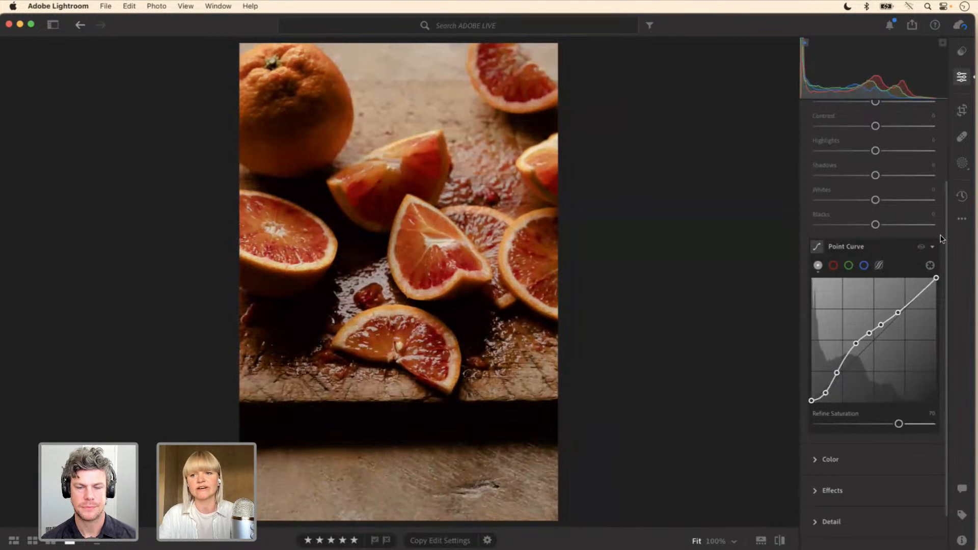
Step: Darken the reds in the Color Mixer by setting the red luminance to -10
scroll(947, 247, "down", 2)
scroll(946, 246, "down", 2)
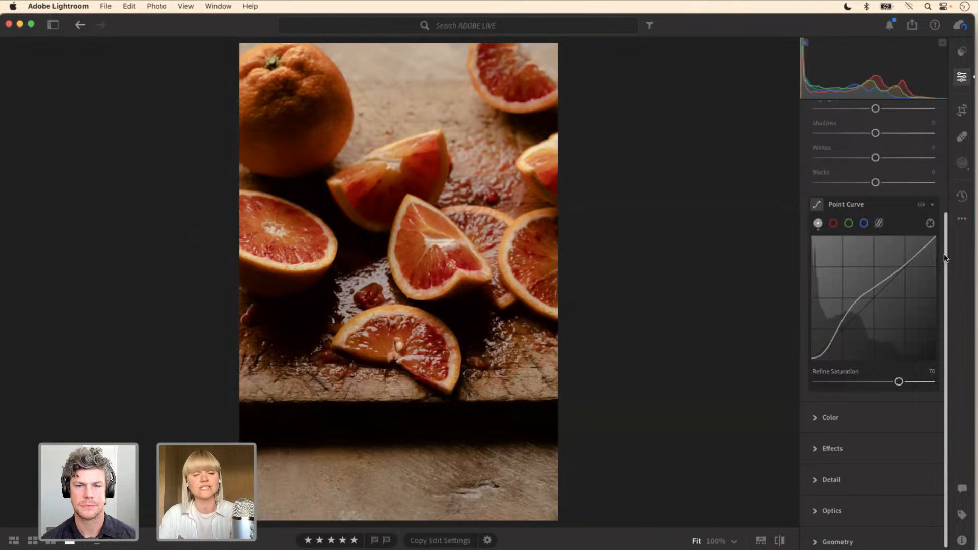
scroll(946, 258, "down", 1)
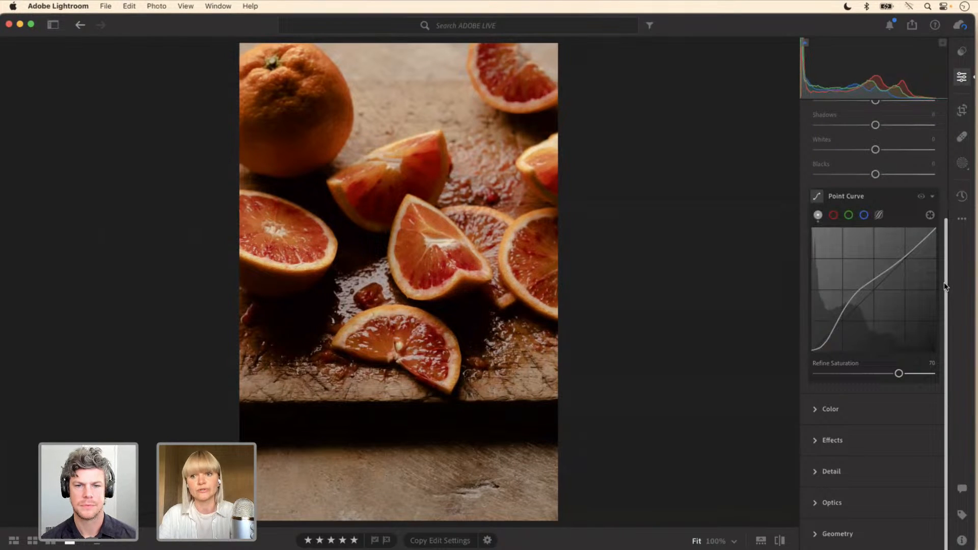
left_click(818, 410)
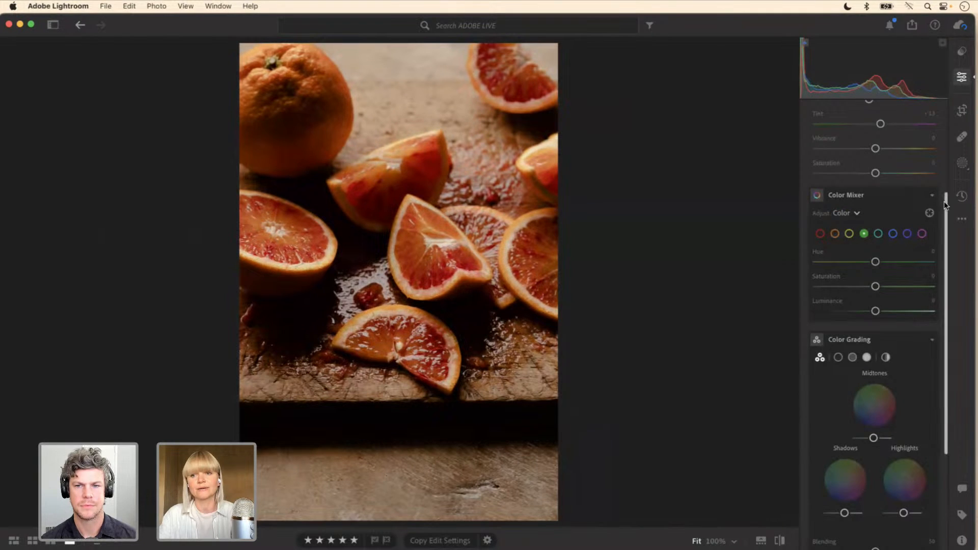
scroll(945, 204, "down", 2)
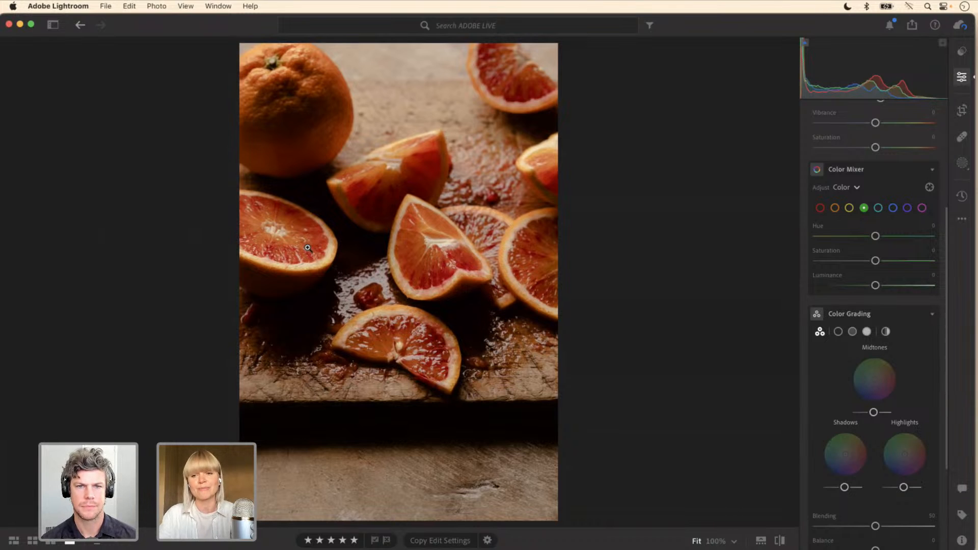
left_click(821, 208)
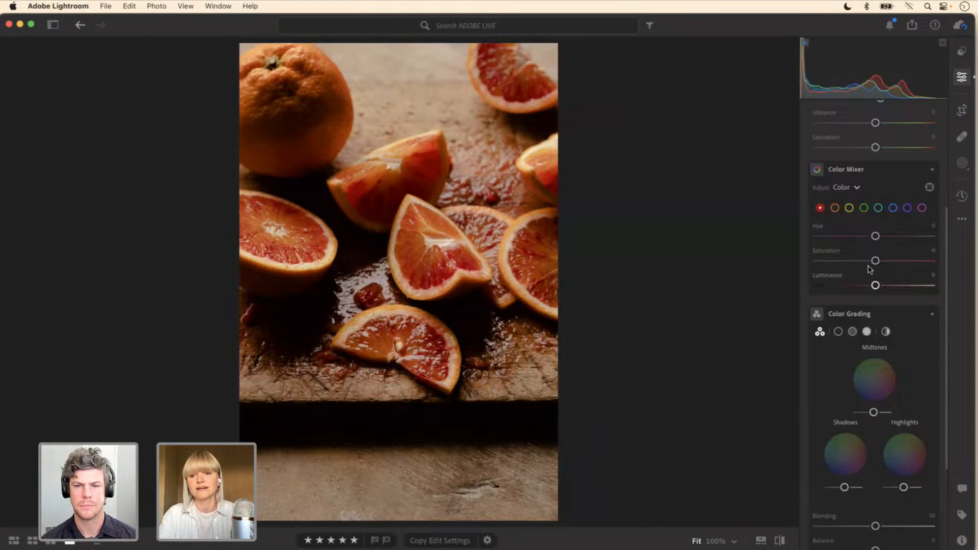
left_click_drag(876, 287, 870, 288)
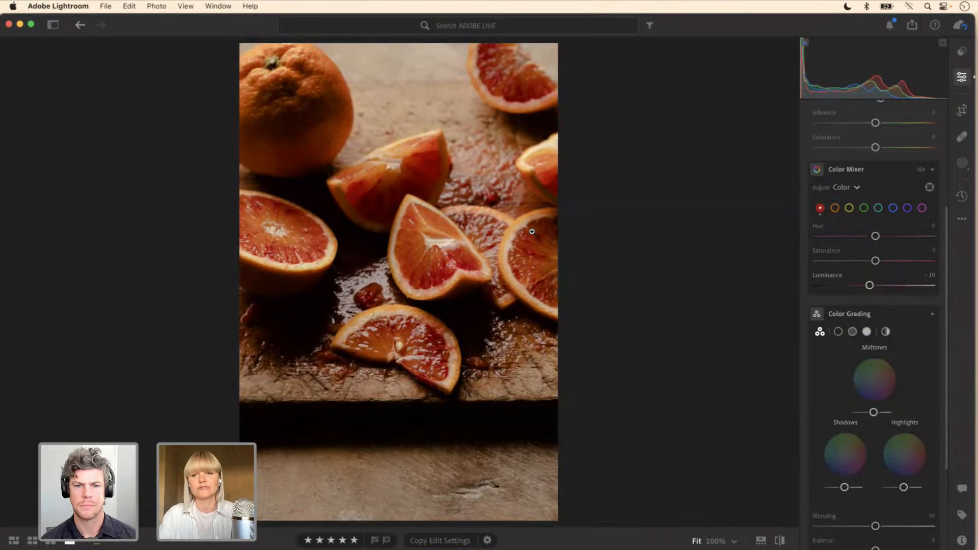
Step: Compare the photo with and without the Color Mixer adjustment and set the red hue to -8
left_click(921, 171)
left_click(922, 171)
left_click(921, 170)
left_click(922, 171)
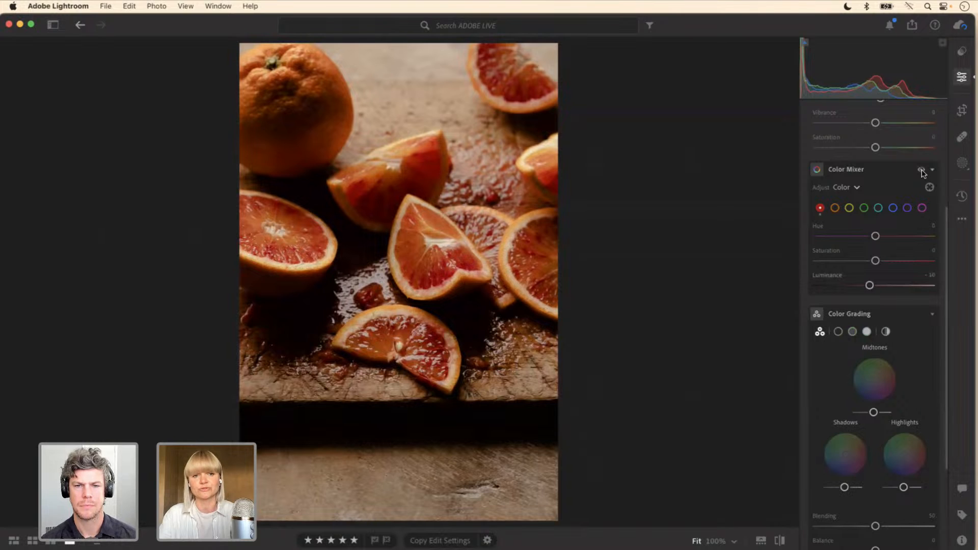
left_click_drag(875, 236, 872, 239)
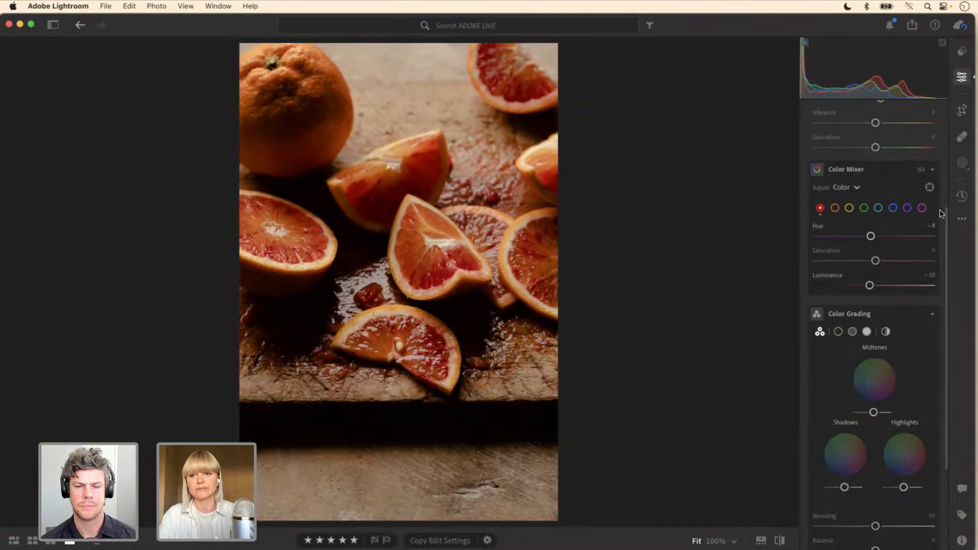
Step: Tint the shadows warm orange with Color Grading, using about hue 38 and saturation 44
left_click_drag(946, 221, 946, 276)
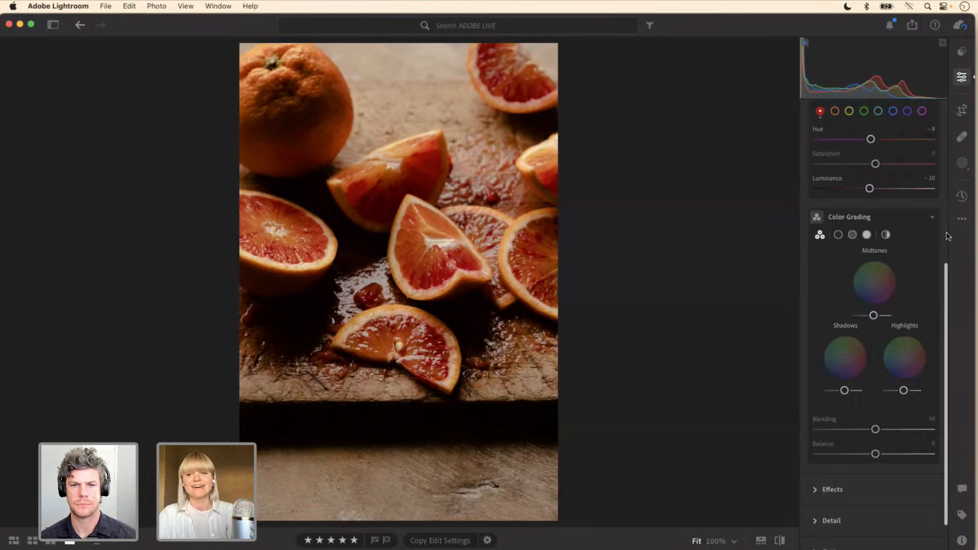
left_click(839, 236)
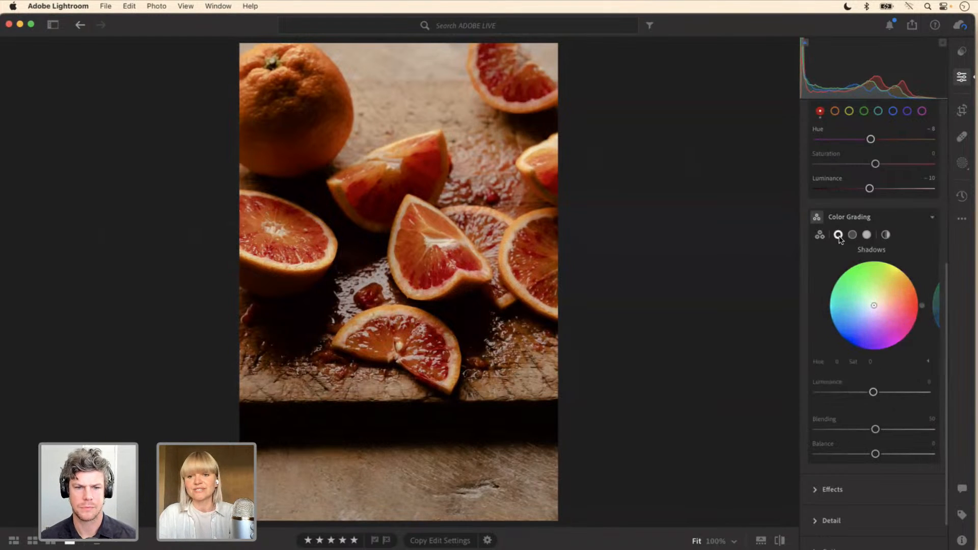
left_click_drag(946, 280, 946, 310)
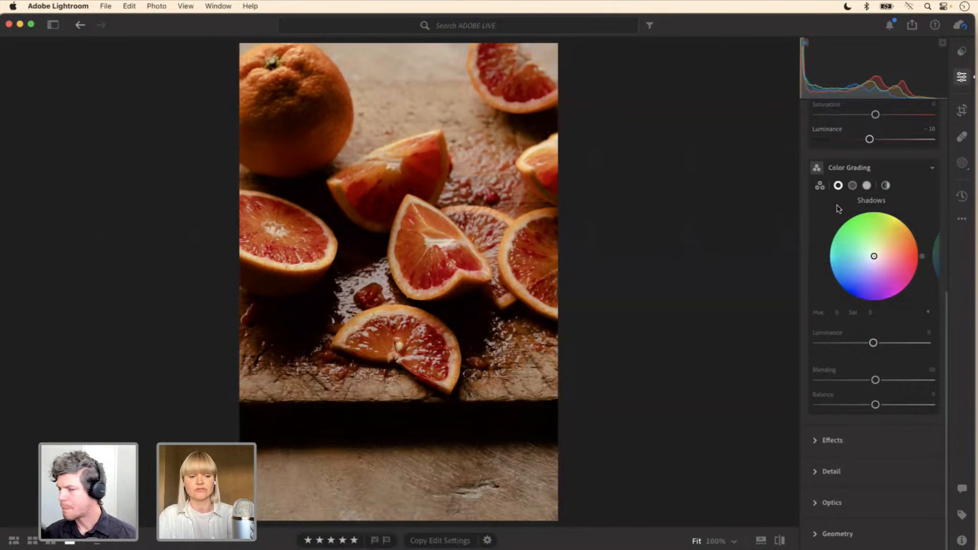
left_click(890, 247)
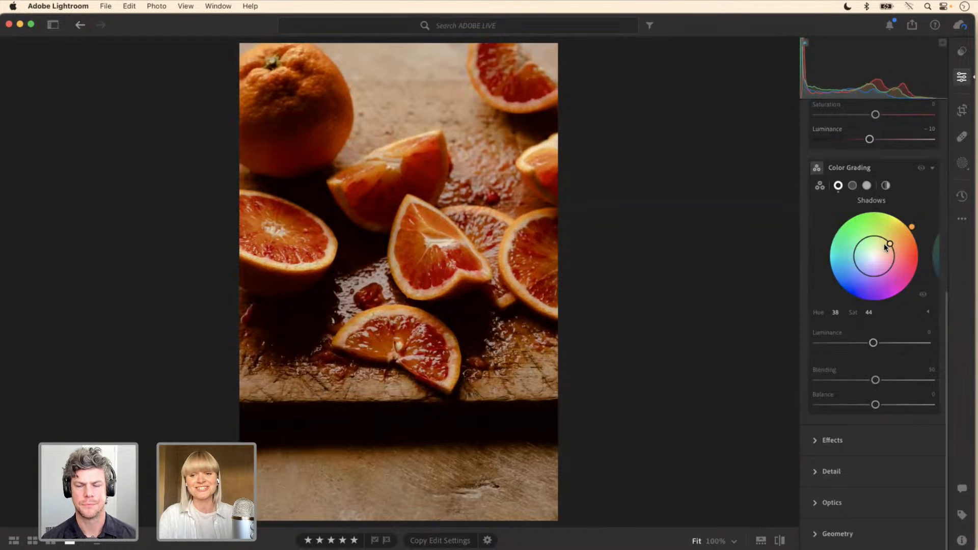
Step: Try other shadow tints, from a fully saturated red at hue 11 to a yellow-orange at hue 43 and saturation 43
mouse_move(889, 245)
left_mouse_down()
mouse_move(878, 262)
mouse_move(866, 258)
mouse_move(870, 246)
mouse_move(879, 265)
mouse_move(865, 258)
mouse_move(879, 256)
mouse_move(867, 256)
mouse_move(877, 255)
mouse_move(873, 239)
mouse_move(889, 258)
mouse_move(878, 262)
mouse_move(876, 248)
mouse_move(916, 230)
mouse_move(910, 278)
mouse_move(870, 269)
mouse_move(864, 249)
mouse_move(872, 237)
mouse_move(900, 250)
left_mouse_up()
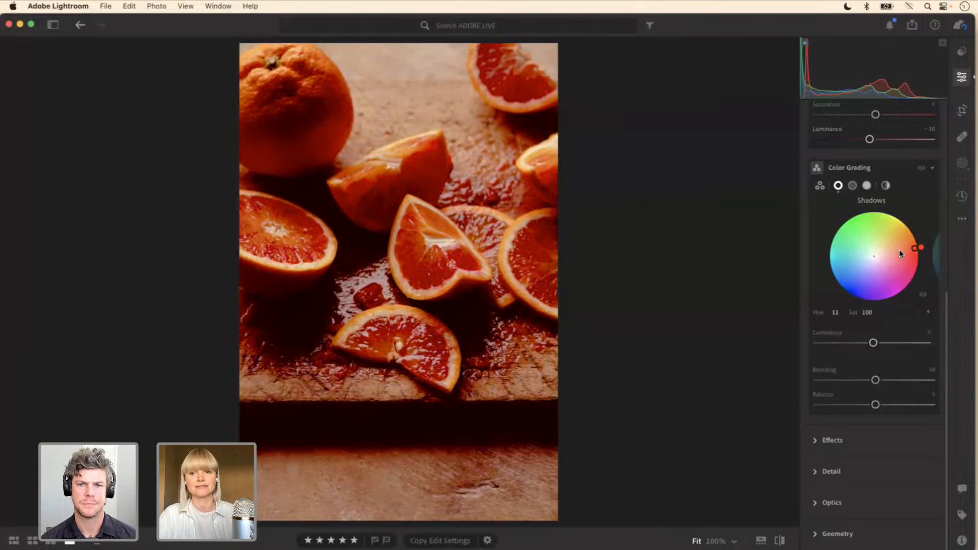
left_click(889, 247)
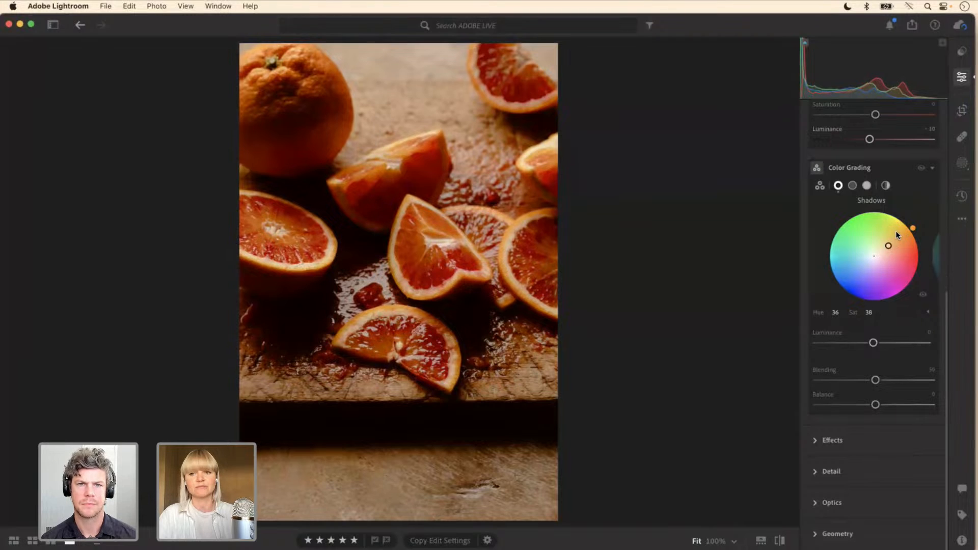
left_click_drag(888, 244, 908, 228)
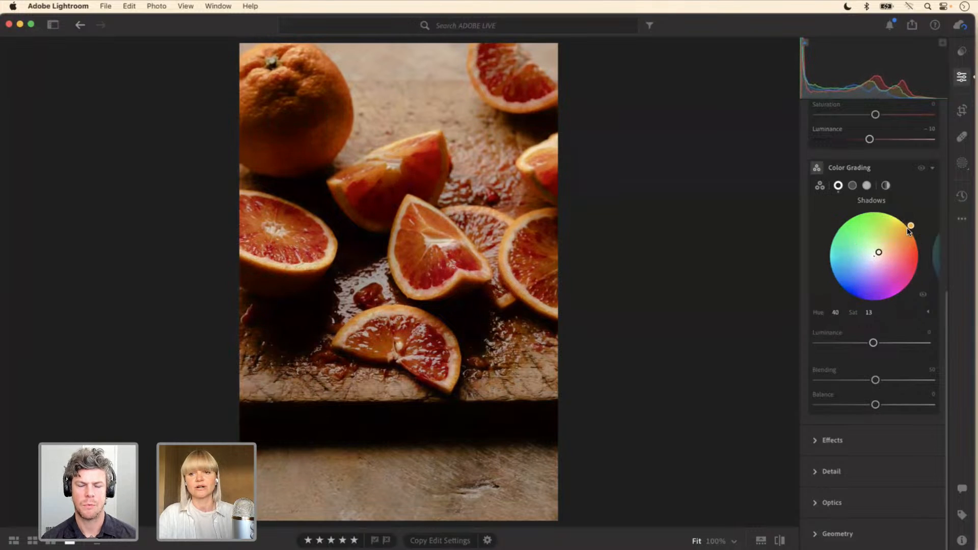
left_click(889, 242)
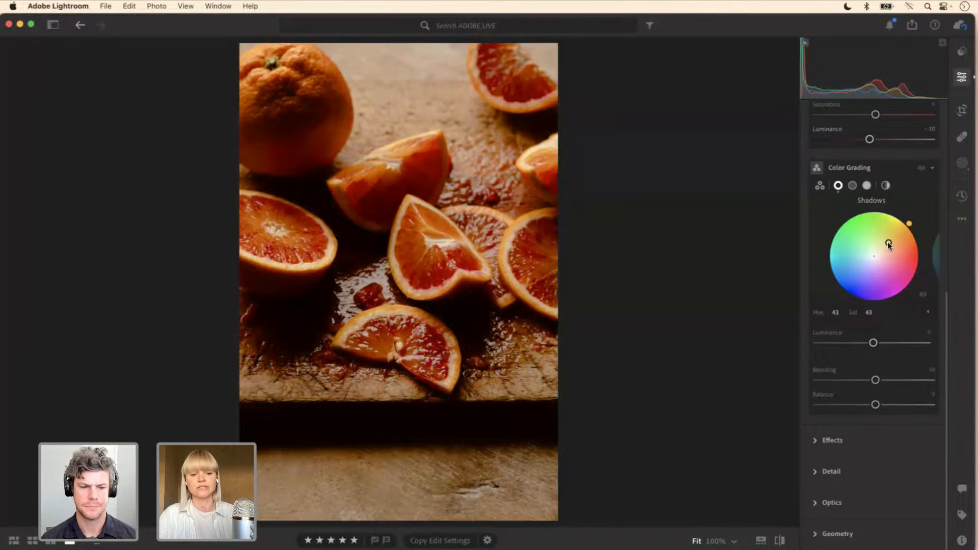
Step: Set the shadows tint to hue 29 and saturation 11, and raise the shadows luminance to +16
key("super")
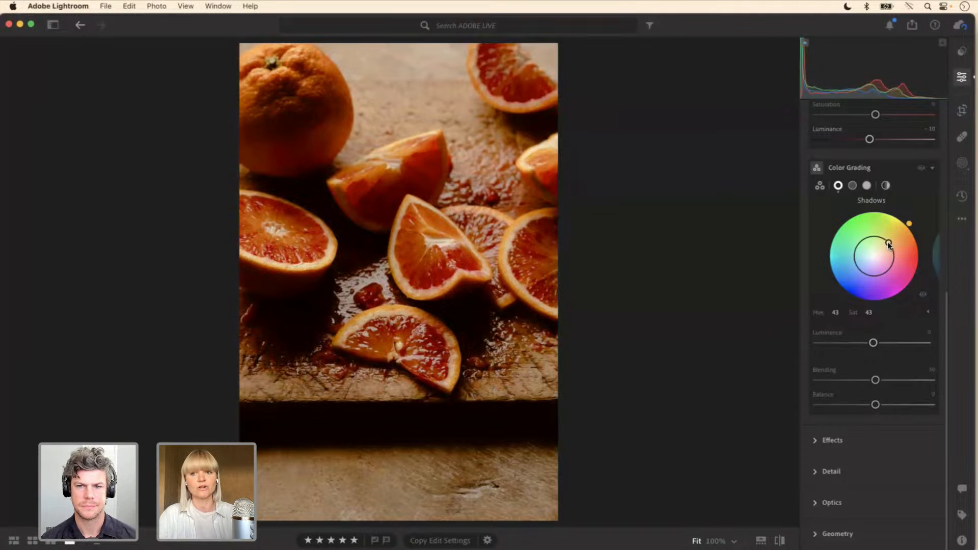
mouse_move(887, 241)
left_mouse_down()
mouse_move(889, 269)
mouse_move(865, 261)
mouse_move(884, 250)
left_mouse_up()
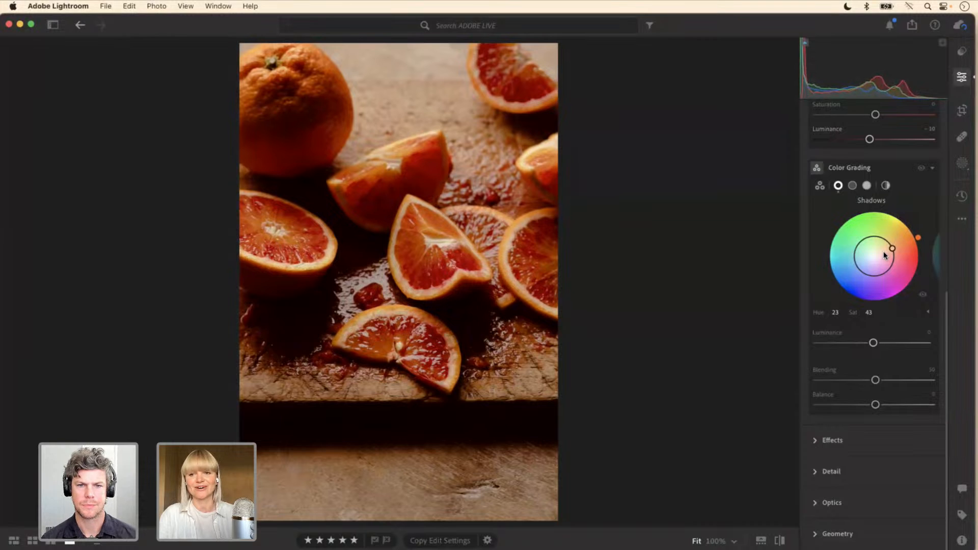
left_click_drag(884, 249, 884, 253)
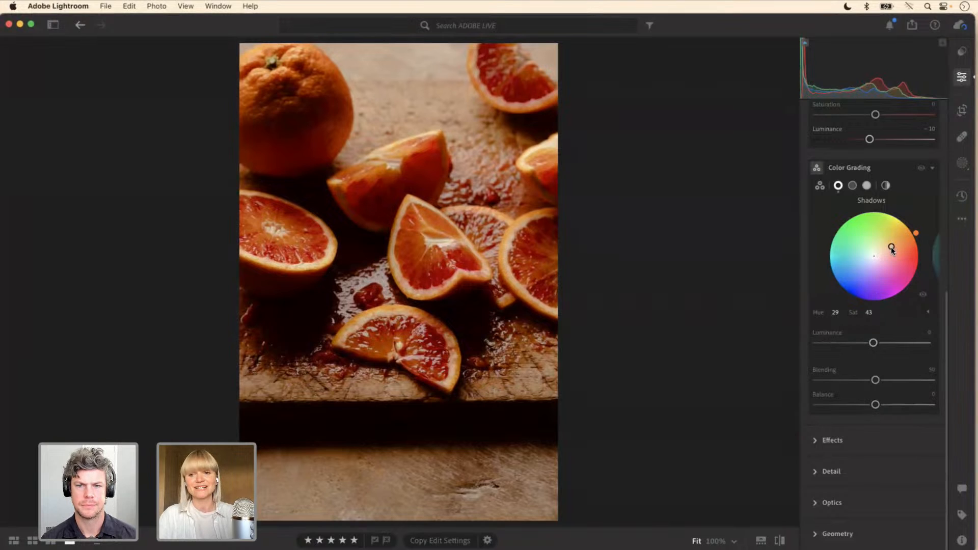
left_click_drag(891, 247, 878, 255)
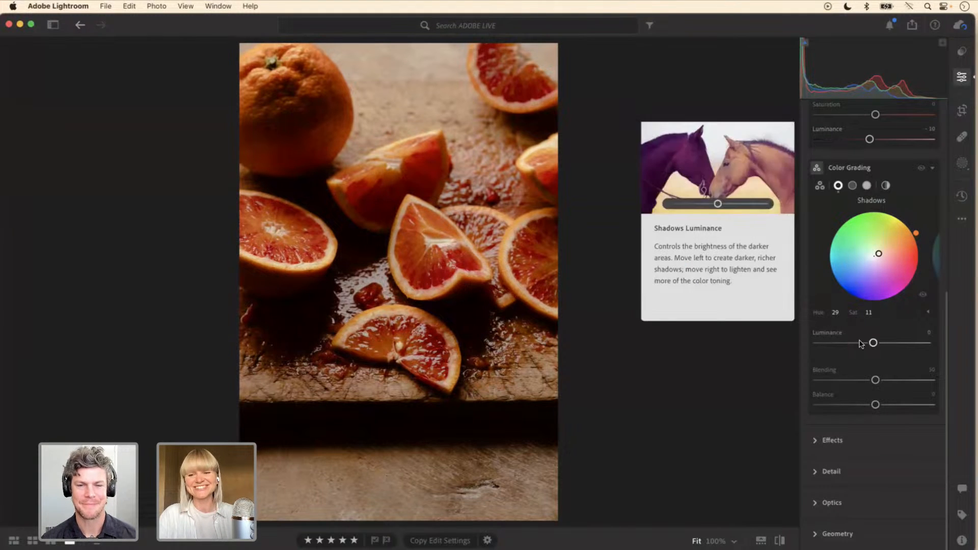
left_click_drag(875, 347, 885, 346)
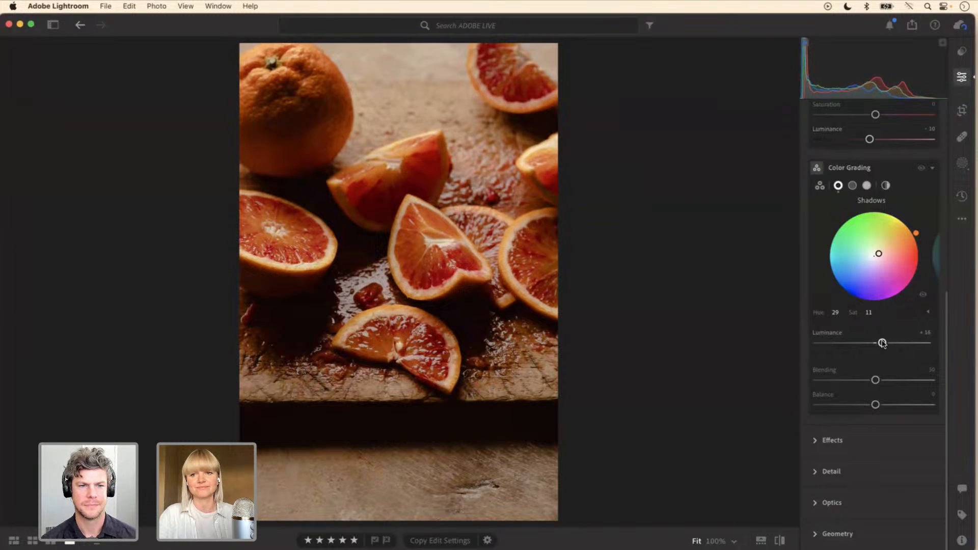
Step: Tint the midtones a subtle warm orange in Color Grading, with hue 38 and saturation 15
left_click(854, 187)
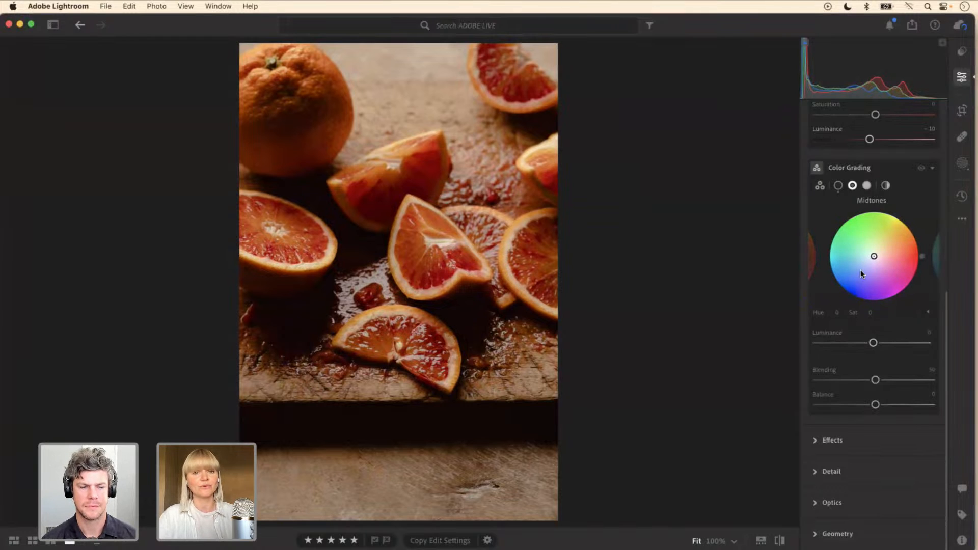
left_click(890, 248)
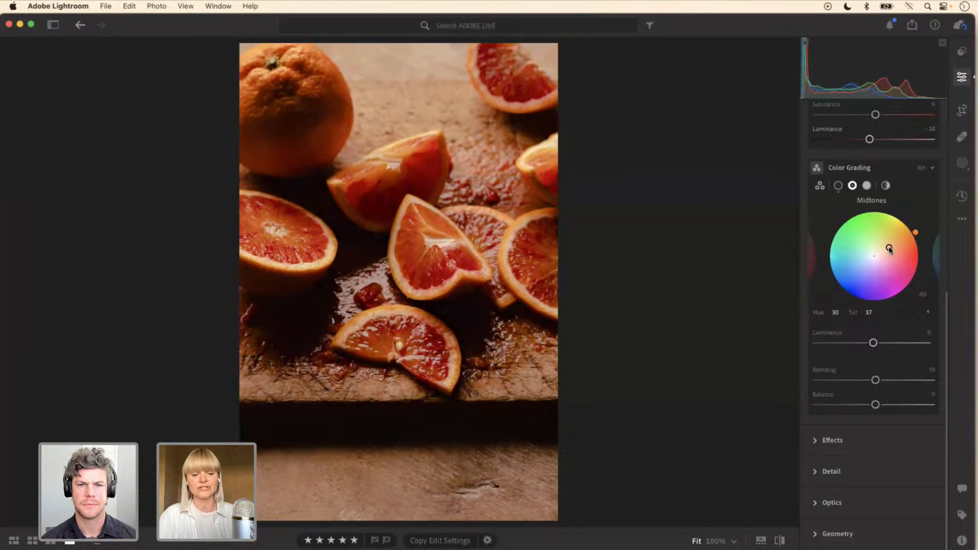
mouse_move(890, 248)
left_mouse_down()
mouse_move(892, 261)
mouse_move(877, 270)
mouse_move(859, 256)
mouse_move(884, 251)
left_mouse_up()
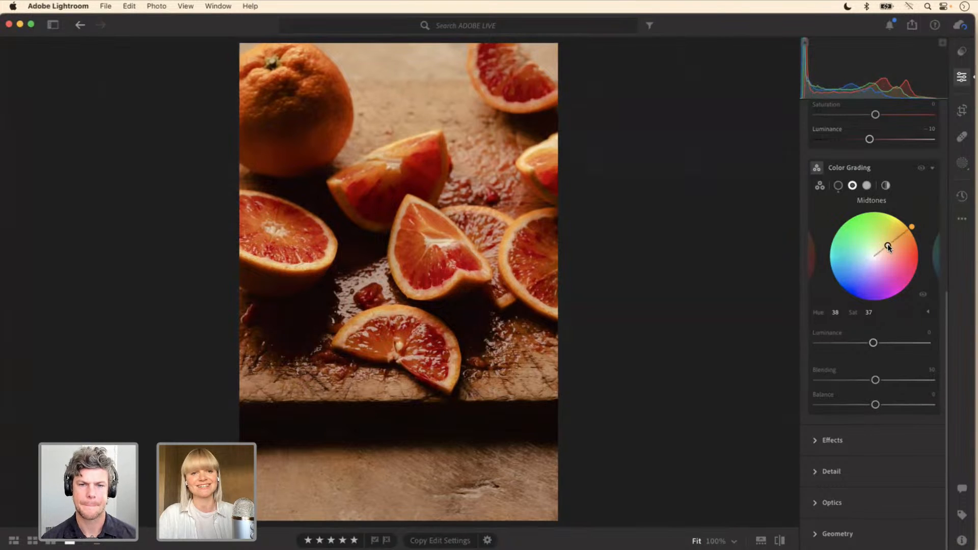
left_click_drag(888, 246, 882, 253)
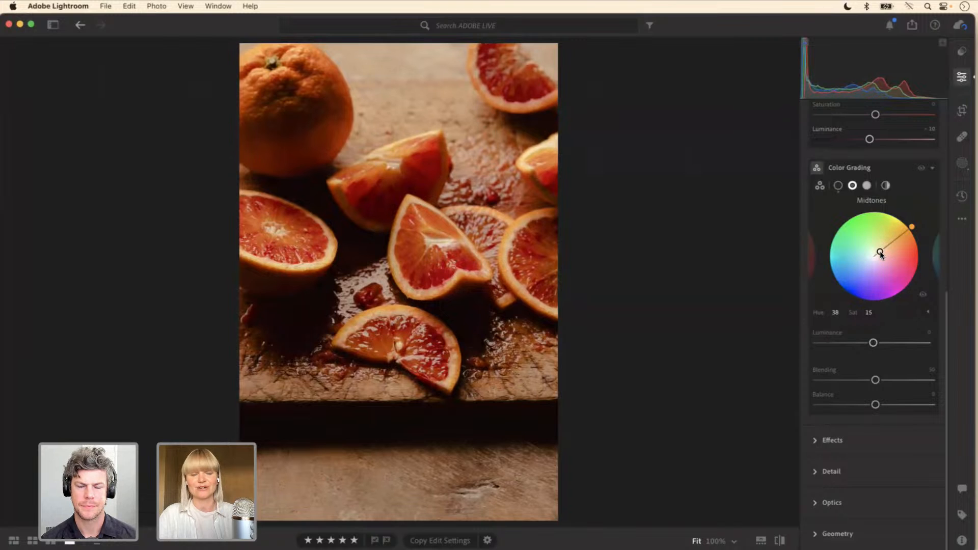
Step: Tint the highlights cool blue in Color Grading with hue 231 and saturation 31, and raise the highlights luminance to +41
left_click(866, 186)
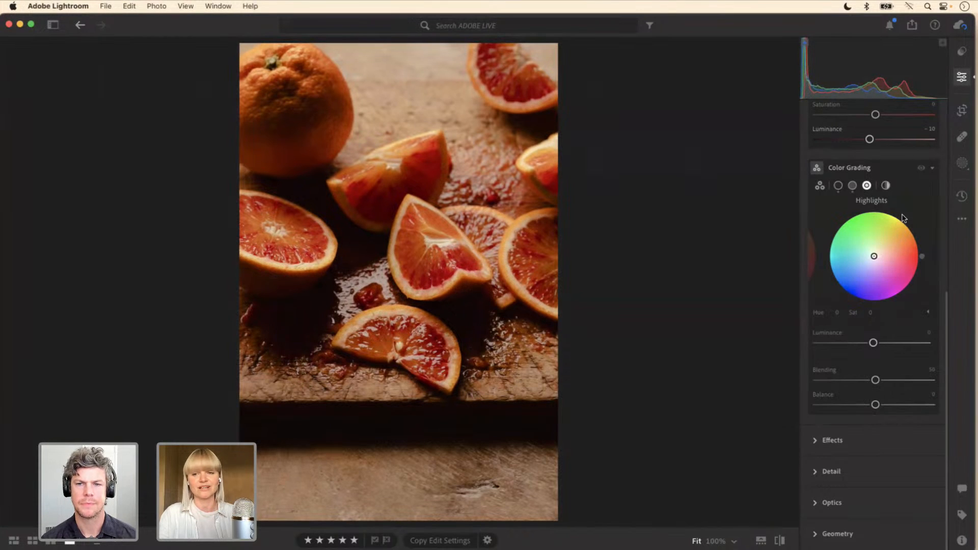
left_click(860, 272)
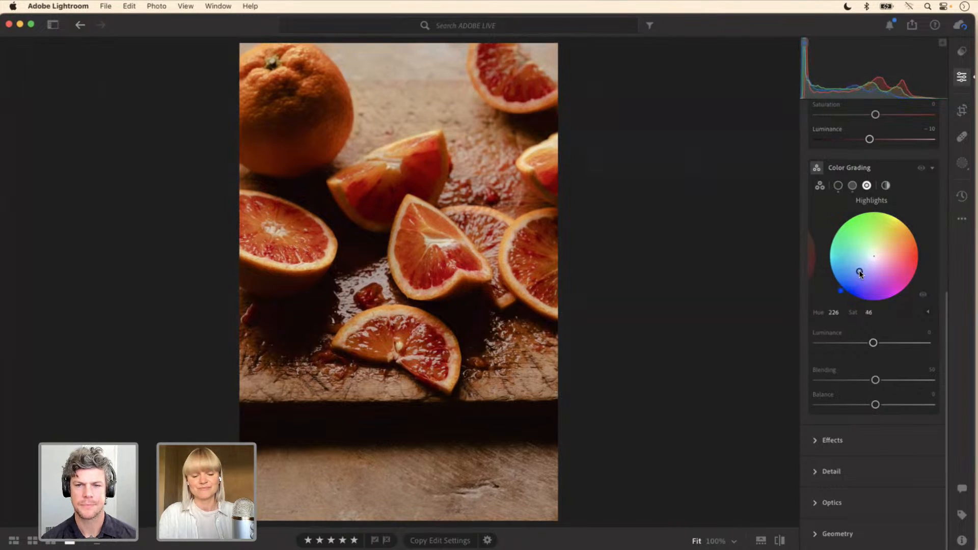
key("alt")
key("super")
mouse_move(860, 272)
left_mouse_down()
mouse_move(858, 249)
mouse_move(872, 237)
mouse_move(855, 284)
mouse_move(866, 236)
mouse_move(888, 261)
mouse_move(860, 274)
mouse_move(865, 267)
left_mouse_up()
left_click_drag(873, 341, 897, 347)
Step: Compare the photo with and without Color Grading by repeatedly switching the effect's visibility off and on
left_click(922, 169)
left_click(922, 169)
left_click(921, 168)
left_click(922, 169)
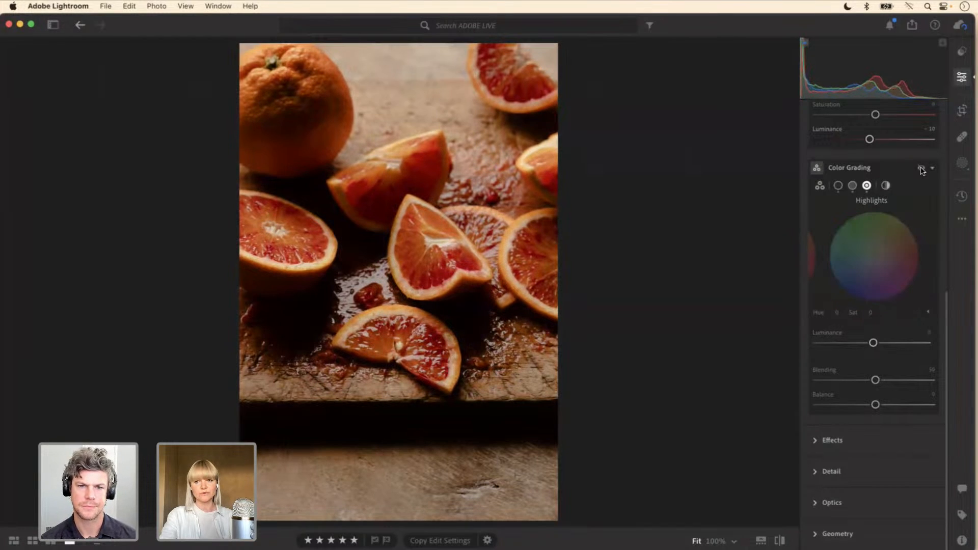
left_click(922, 168)
left_click(922, 168)
left_click(921, 169)
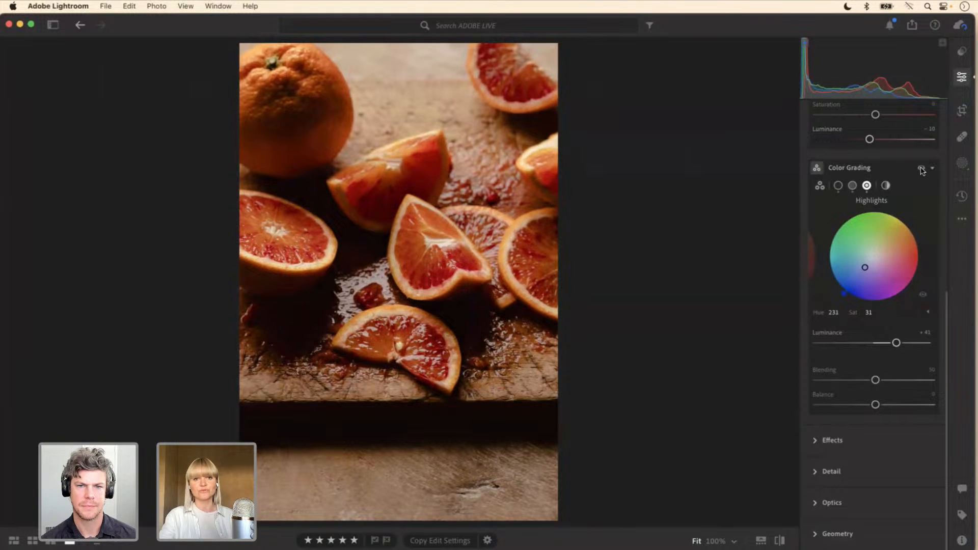
left_click(922, 168)
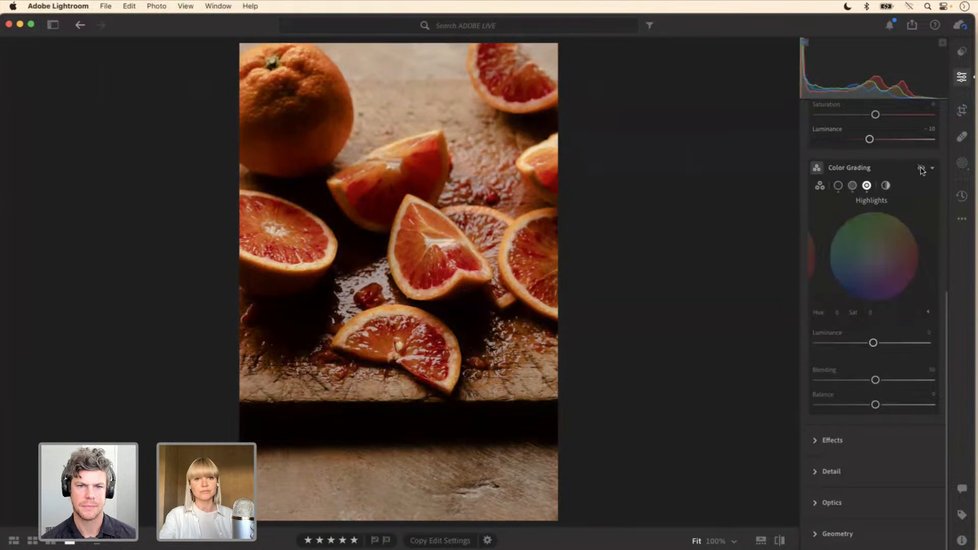
left_click(922, 168)
left_click(922, 168)
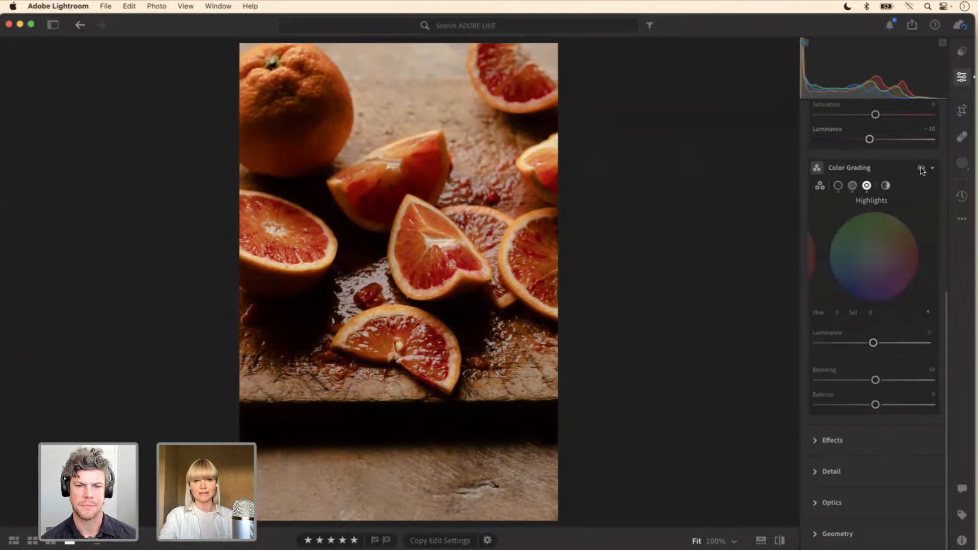
left_click(922, 168)
left_click(922, 169)
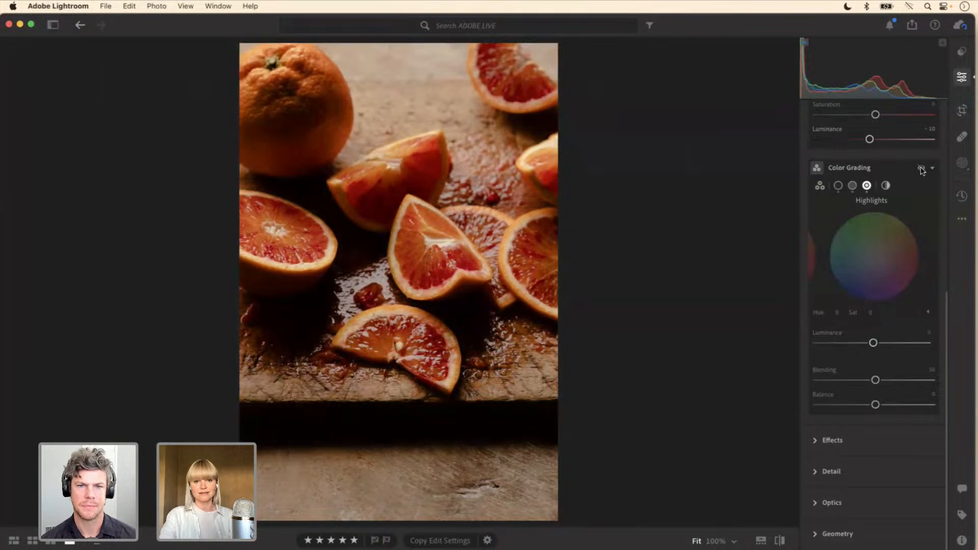
left_click(922, 169)
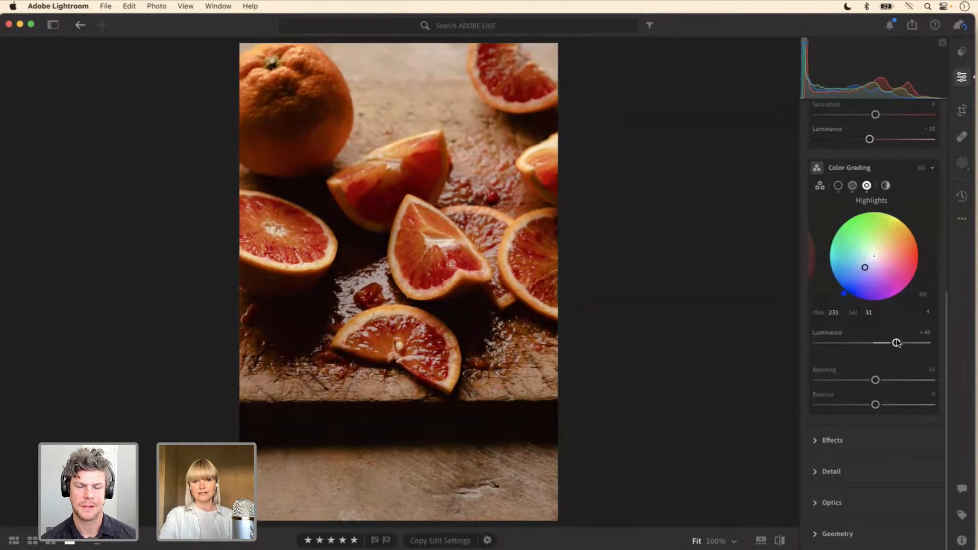
Step: Raise the Color Grading highlights luminance to +47 and compare the photo with and without the grading
left_click_drag(897, 344, 900, 343)
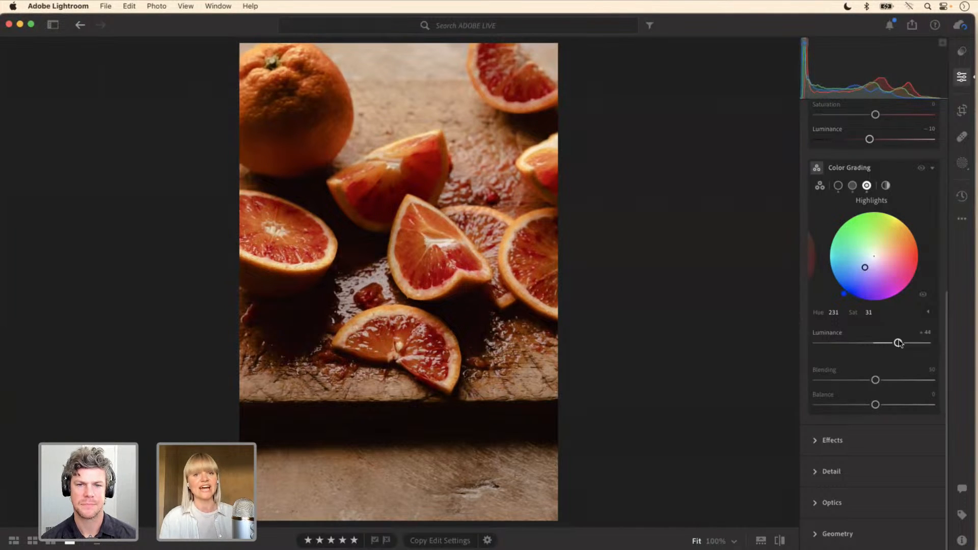
left_click_drag(899, 343, 900, 343)
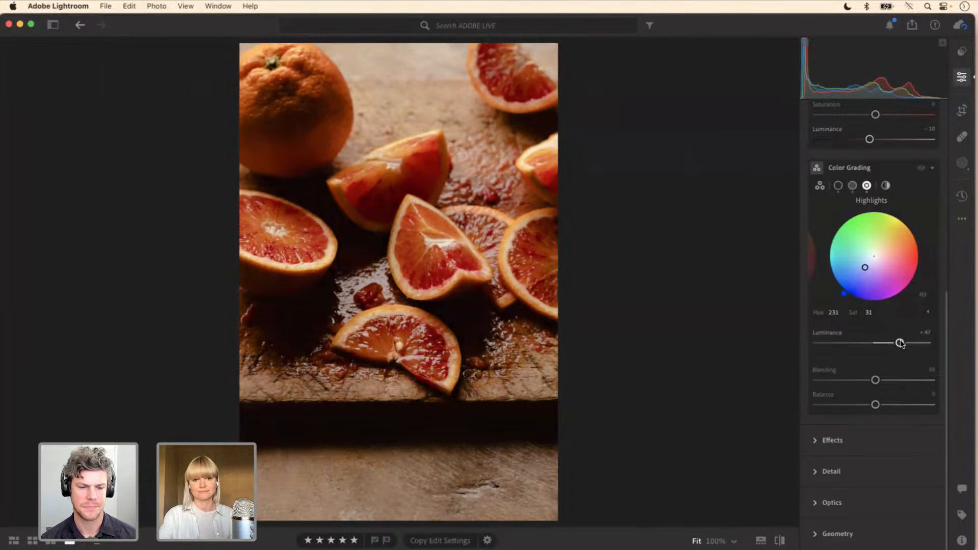
left_click(923, 170)
left_click(923, 170)
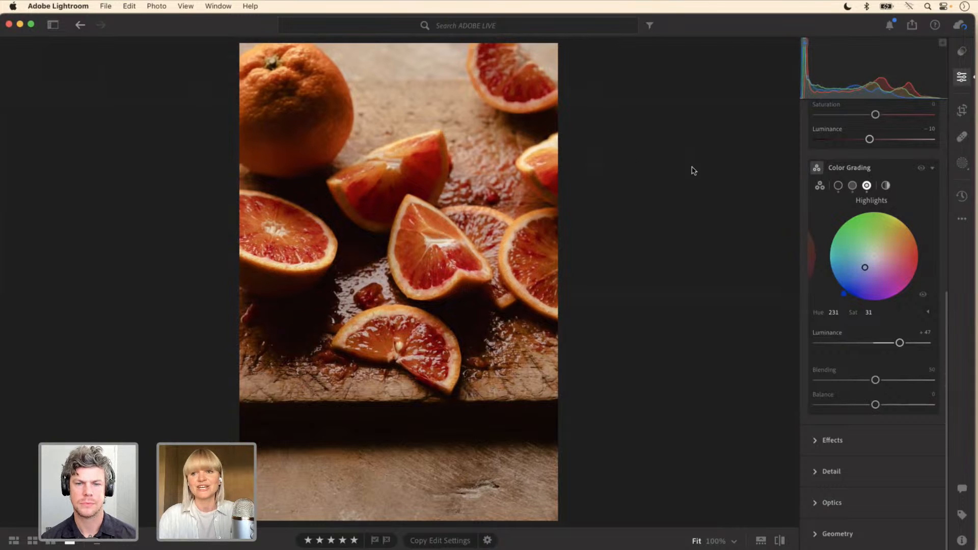
left_click(965, 163)
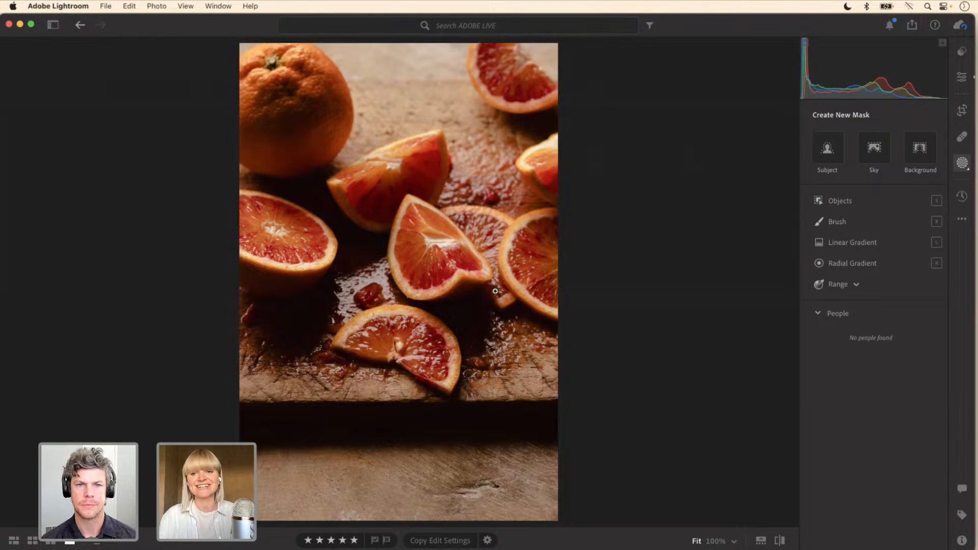
left_click(836, 243)
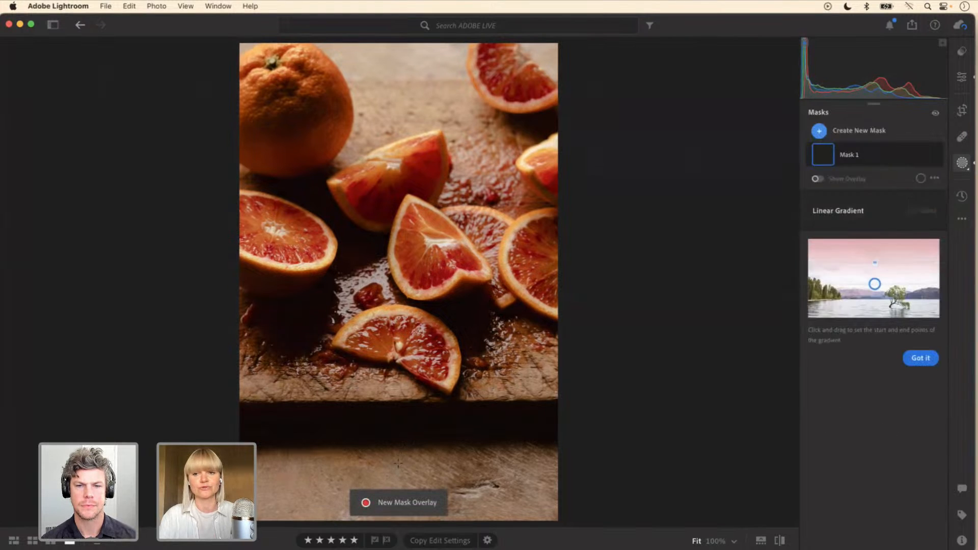
left_click_drag(397, 461, 394, 394)
key("Delete")
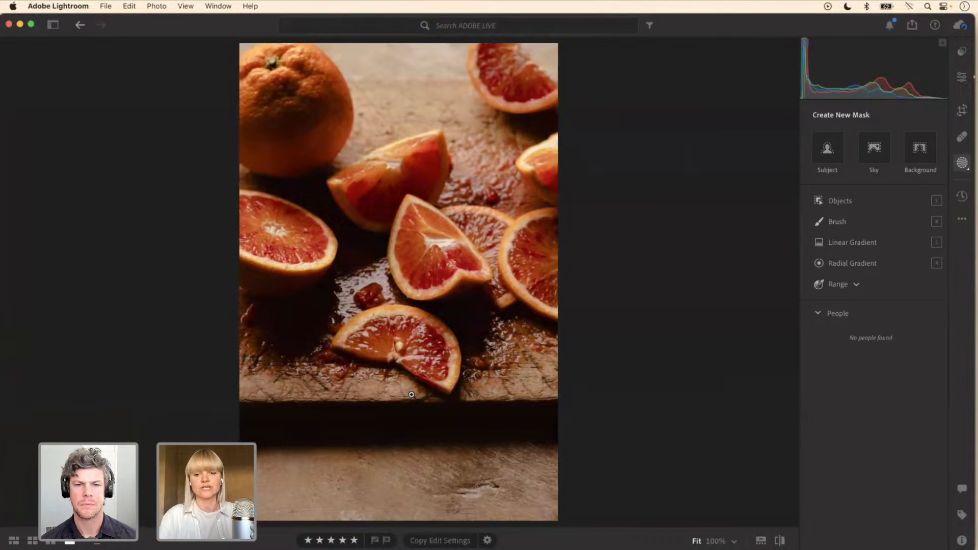
Step: Add a linear gradient mask over the foreground wood below the cutting board and lower its exposure to about -0.06
key("l")
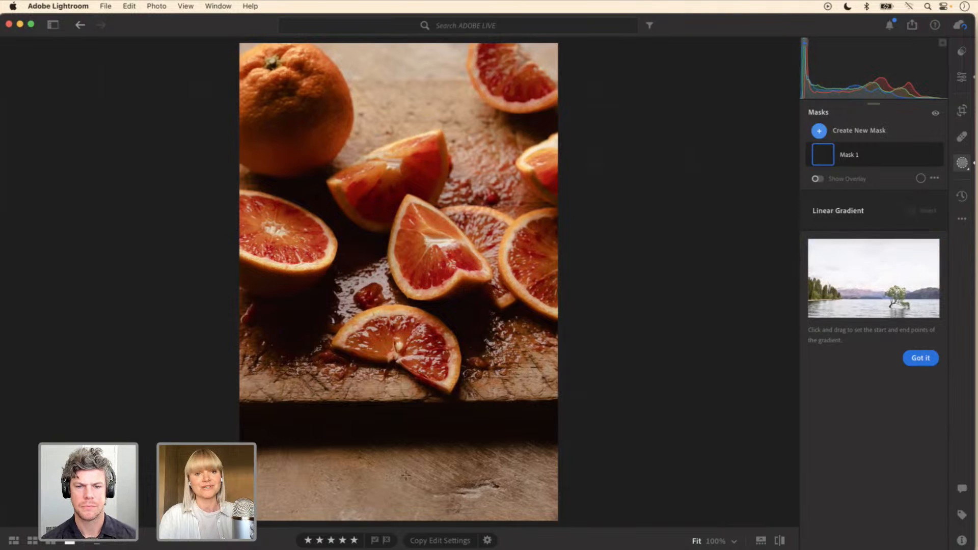
left_click_drag(403, 474, 402, 452)
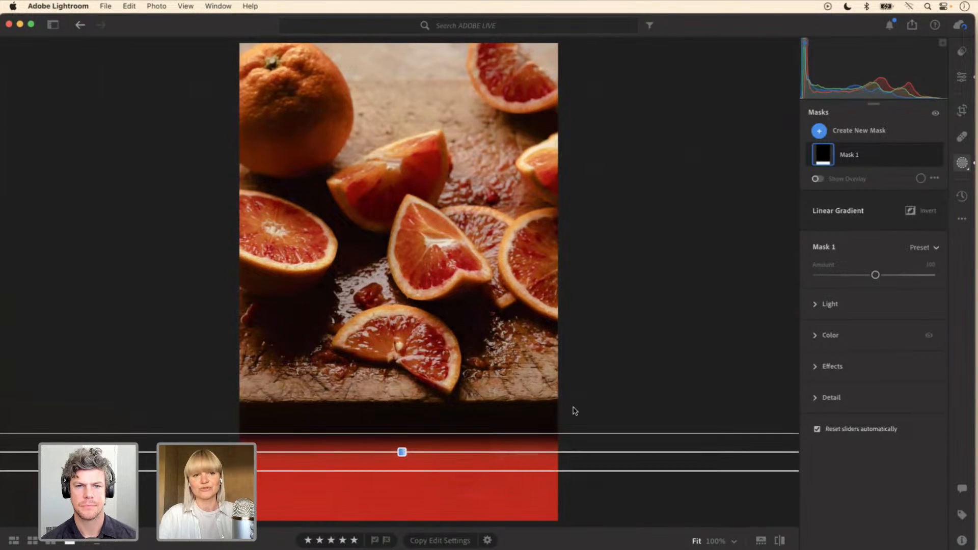
left_click(828, 304)
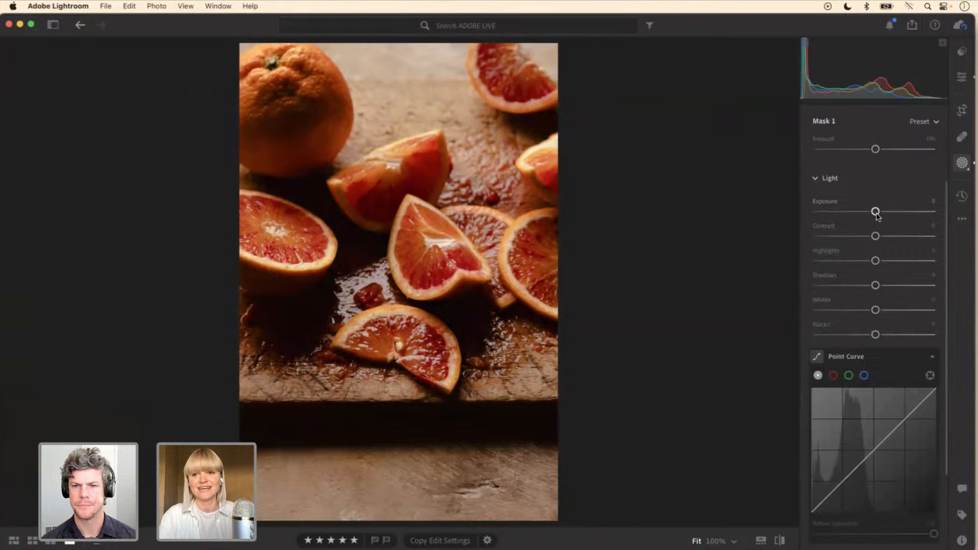
left_click_drag(876, 213, 876, 213)
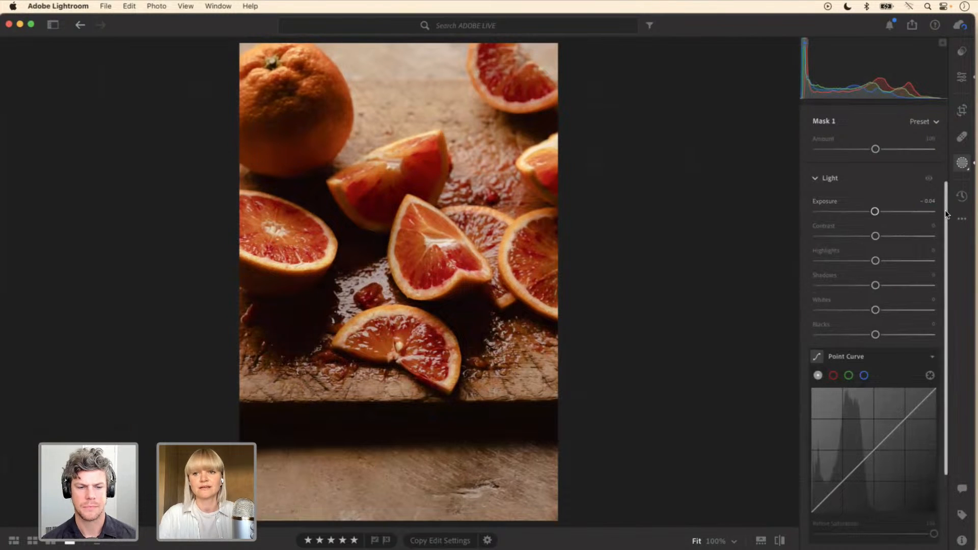
scroll(947, 195, "up", 1)
scroll(947, 195, "up", 1)
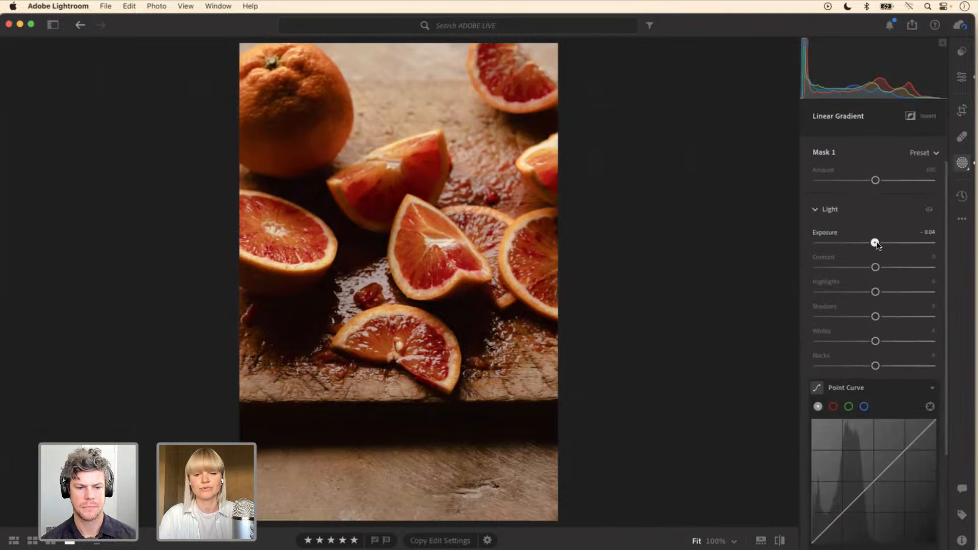
left_click_drag(875, 244, 875, 244)
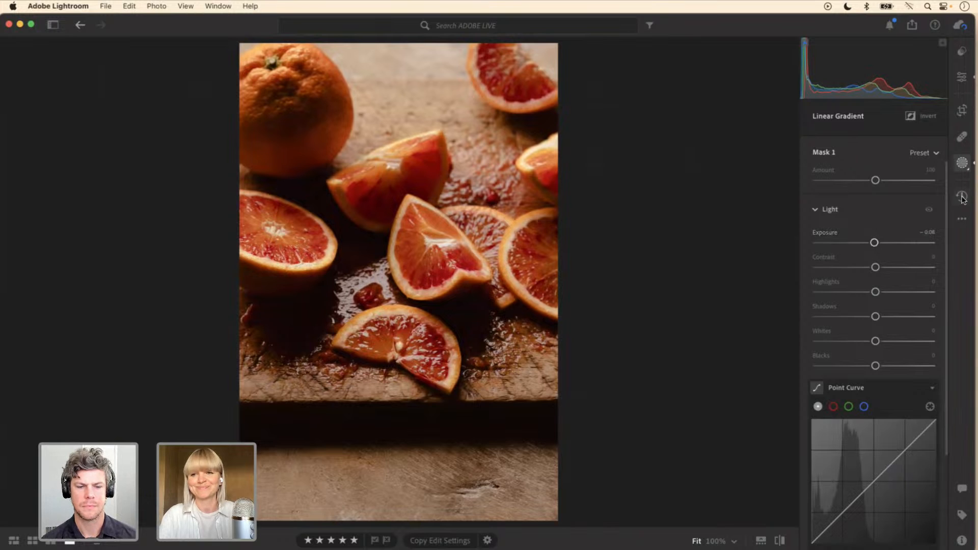
Step: Add a second linear gradient mask across the photo's upper edge and lower its exposure to -0.40
scroll(867, 112, "up", 5)
left_click(866, 112)
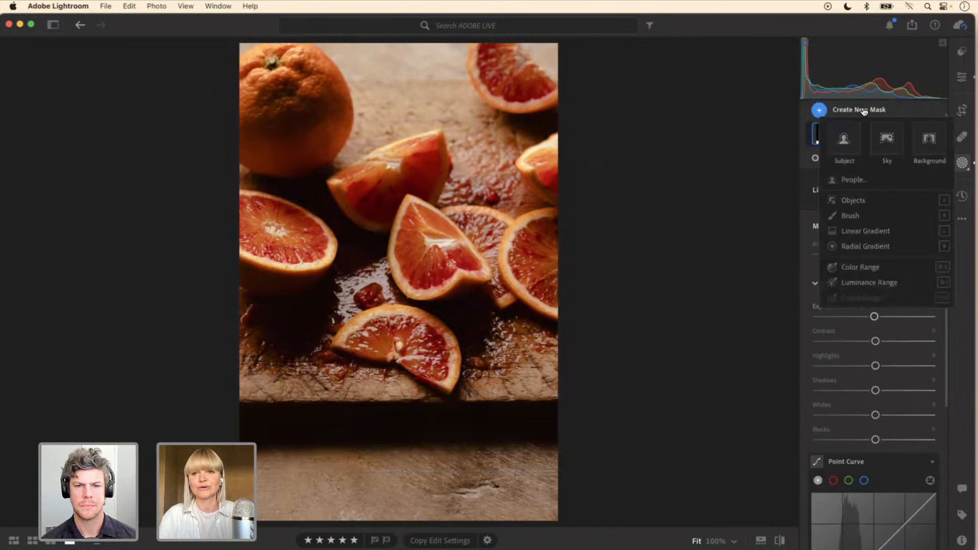
left_click(866, 231)
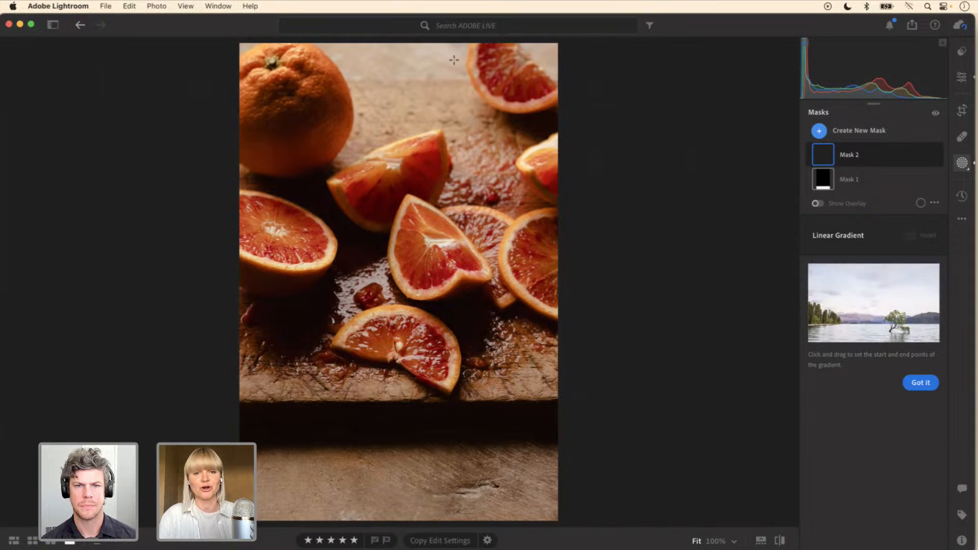
mouse_move(454, 65)
left_mouse_down()
mouse_move(455, 89)
mouse_move(455, 75)
left_mouse_up()
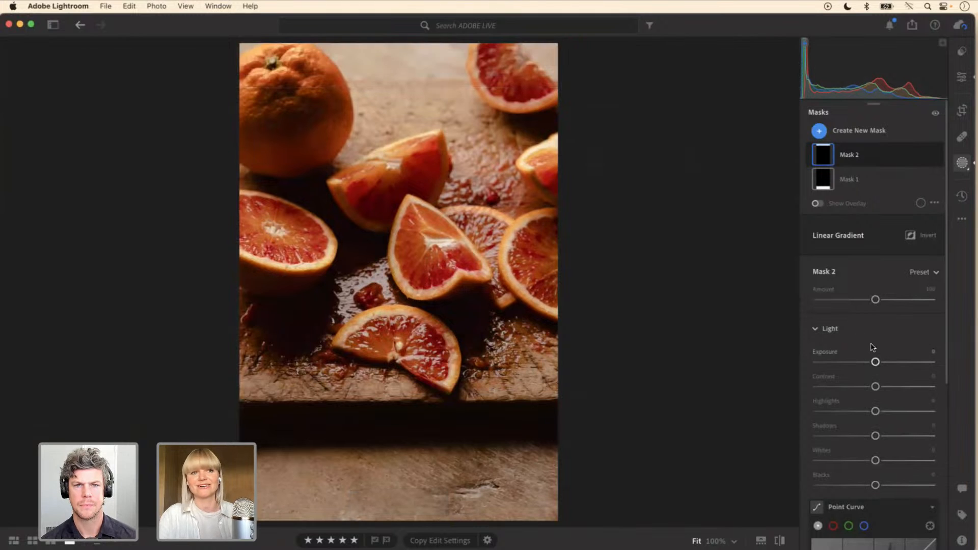
left_click_drag(875, 363, 871, 362)
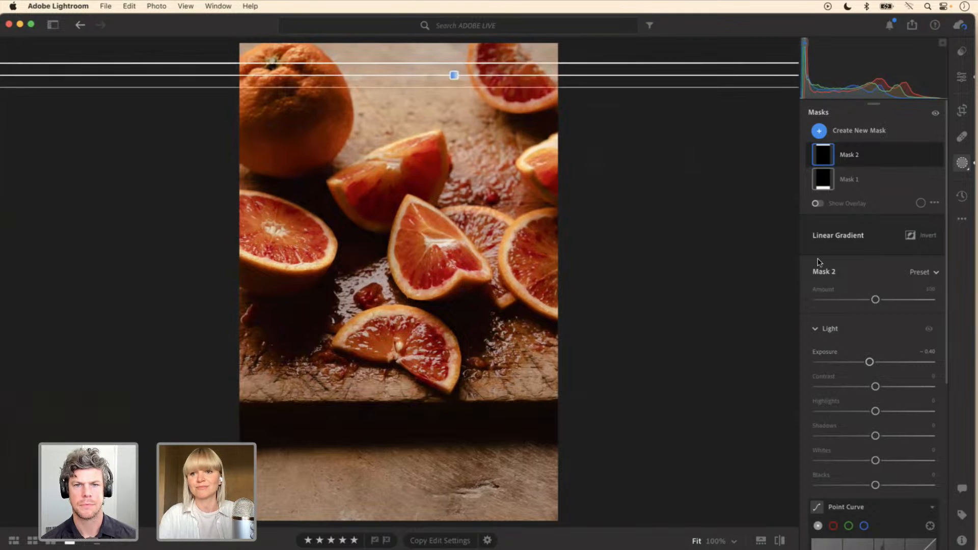
Step: Warm the area under the upper gradient mask by setting its color temperature to +21
left_click_drag(946, 253, 952, 388)
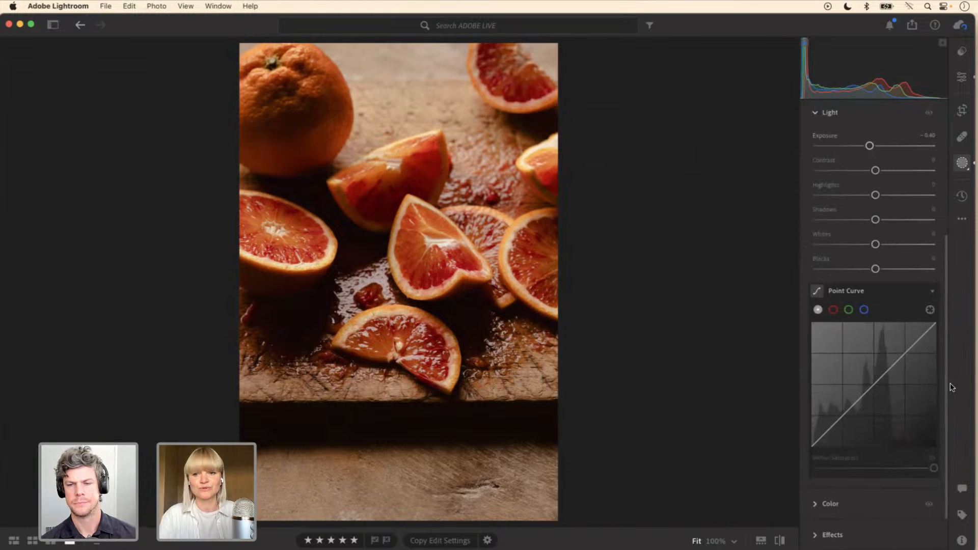
left_click(818, 504)
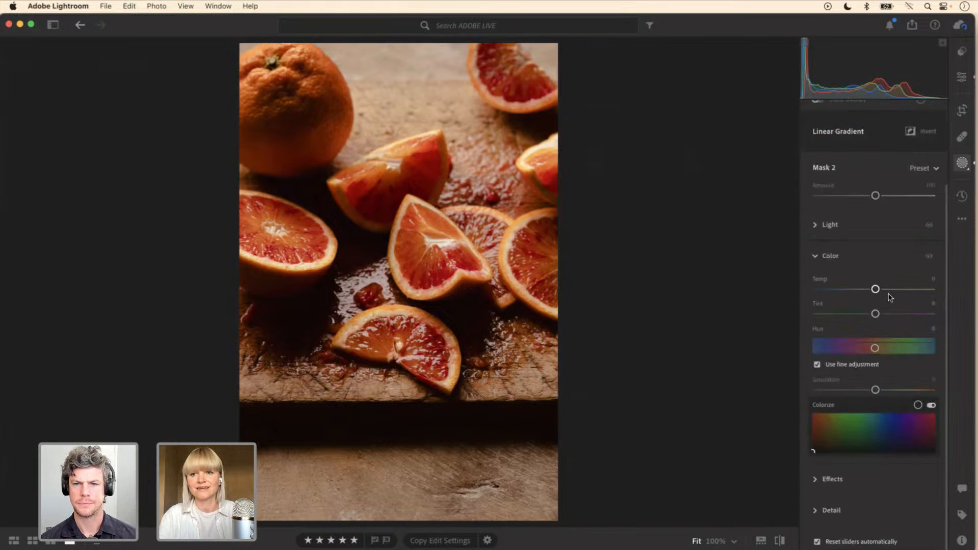
left_click_drag(875, 289, 893, 292)
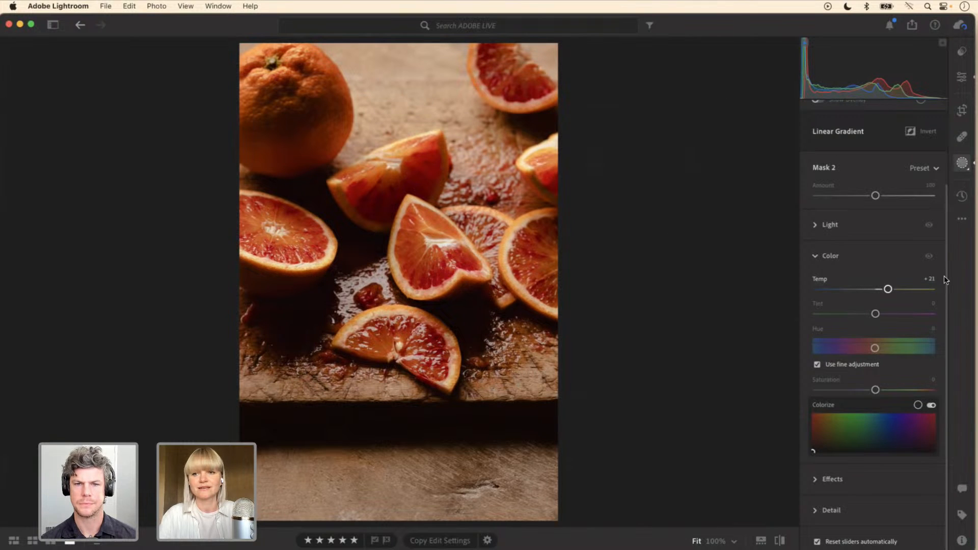
Step: Compare the photo with and without Mask 2 by switching that mask's visibility off and on
scroll(945, 278, "up", 4)
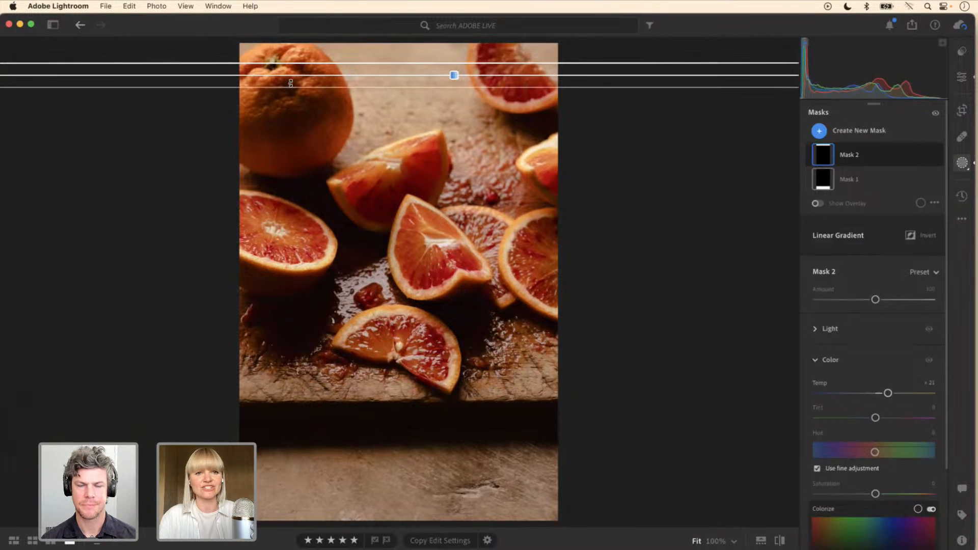
left_click(938, 155)
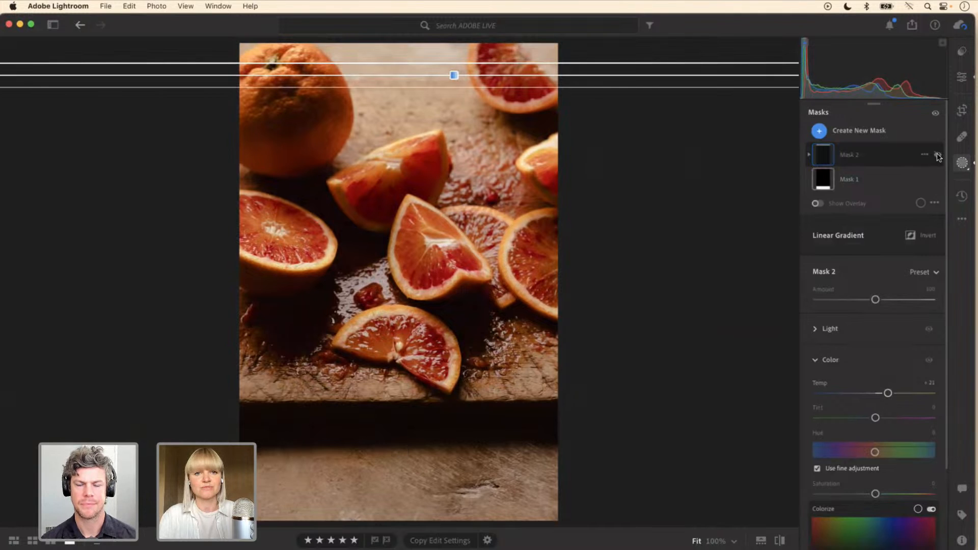
left_click(938, 156)
left_click(938, 156)
left_click(939, 155)
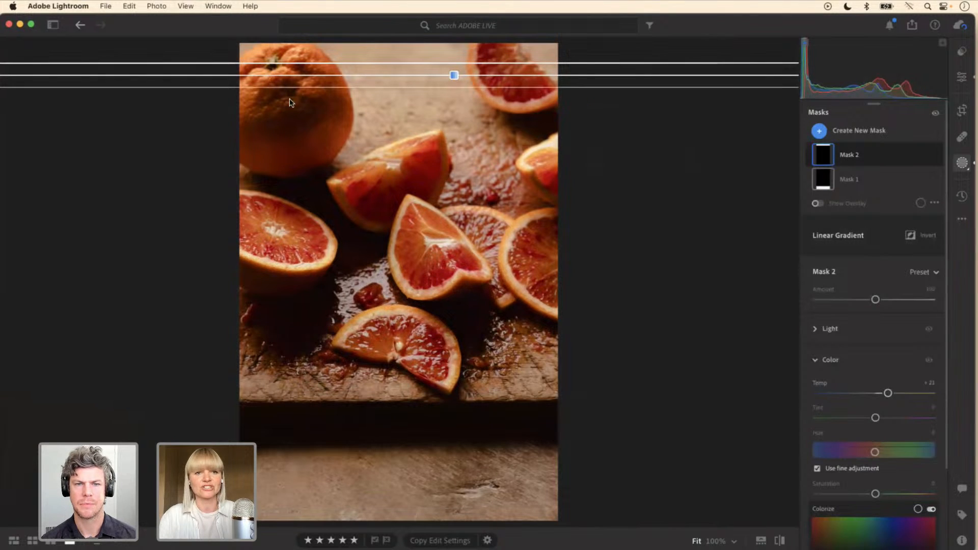
left_click(938, 156)
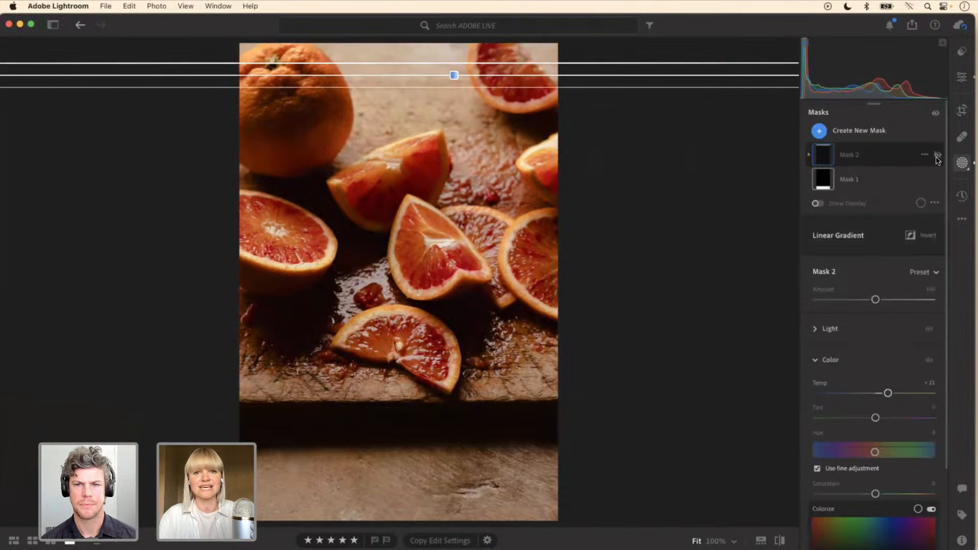
left_click(937, 155)
left_click(938, 155)
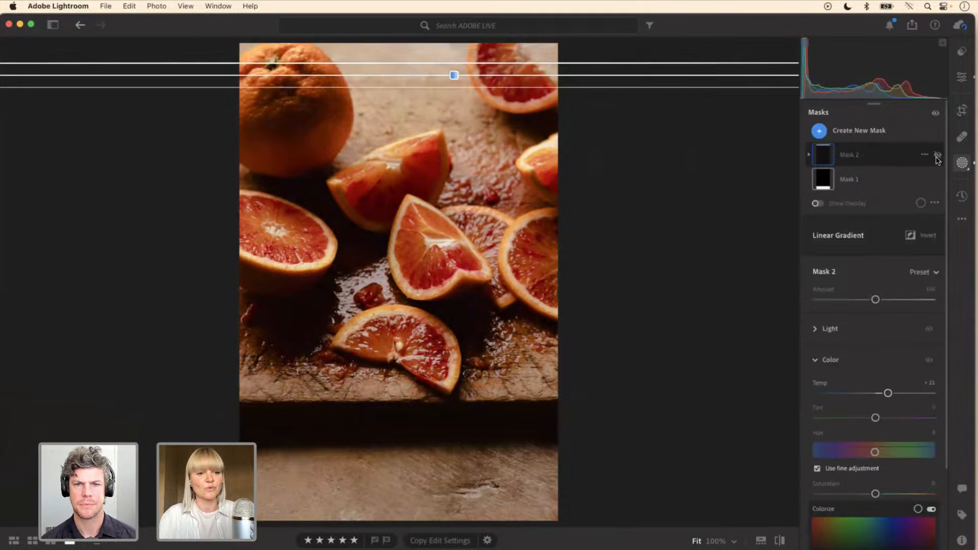
left_click(938, 155)
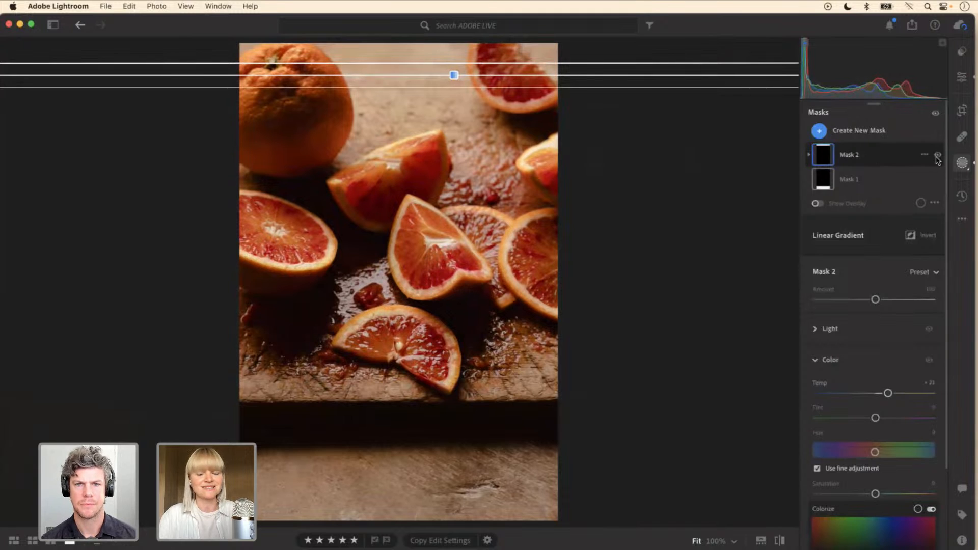
Step: Subtract the whole orange and the cut slice at the photo's upper edge from Mask 2 with a brush, using the mask overlay
left_click(884, 160)
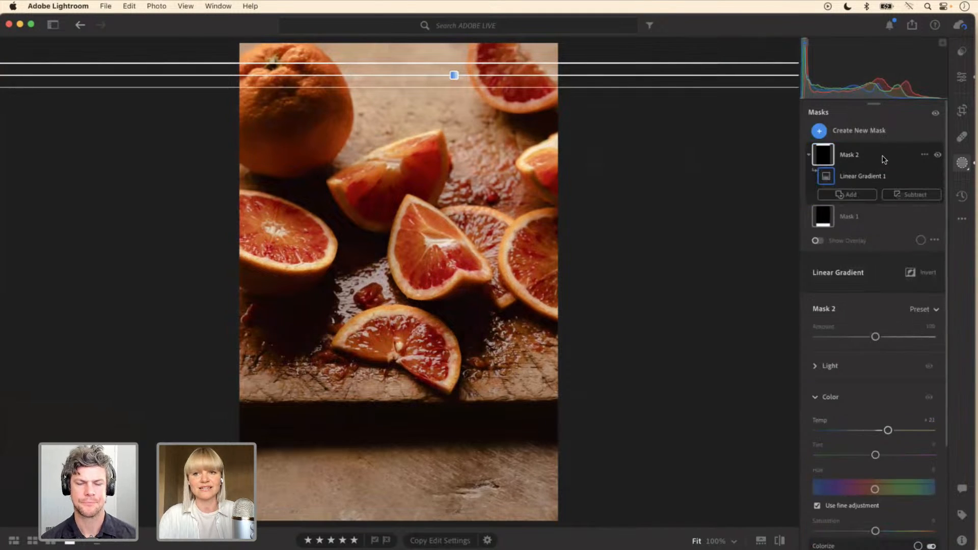
left_click(914, 197)
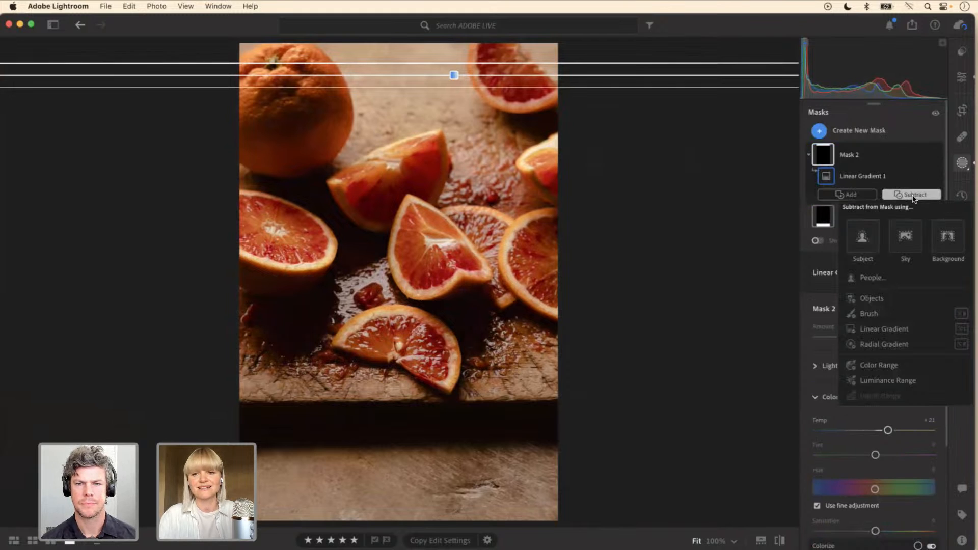
left_click(869, 313)
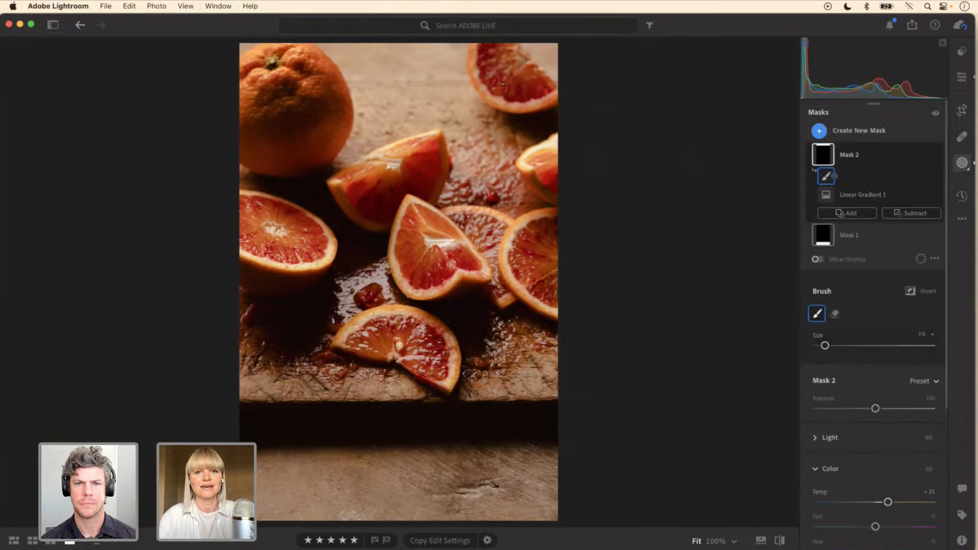
mouse_move(488, 56)
left_mouse_down()
mouse_move(492, 66)
mouse_move(487, 55)
left_mouse_up()
key("o")
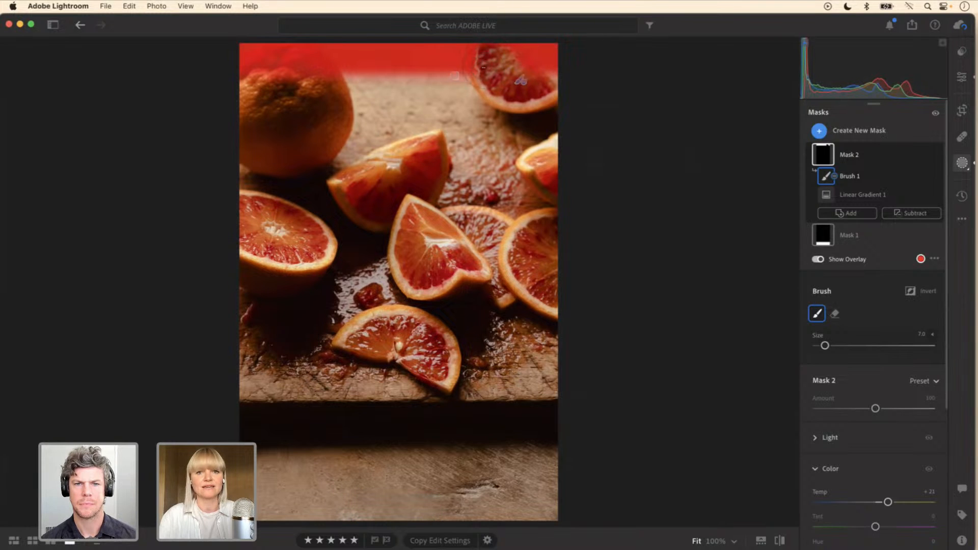
left_click_drag(520, 69, 517, 70)
mouse_move(311, 71)
left_mouse_down()
mouse_move(291, 60)
mouse_move(264, 71)
mouse_move(291, 73)
mouse_move(243, 79)
mouse_move(293, 65)
mouse_move(253, 69)
mouse_move(284, 55)
mouse_move(250, 63)
mouse_move(286, 54)
mouse_move(302, 67)
mouse_move(278, 56)
mouse_move(265, 71)
left_mouse_up()
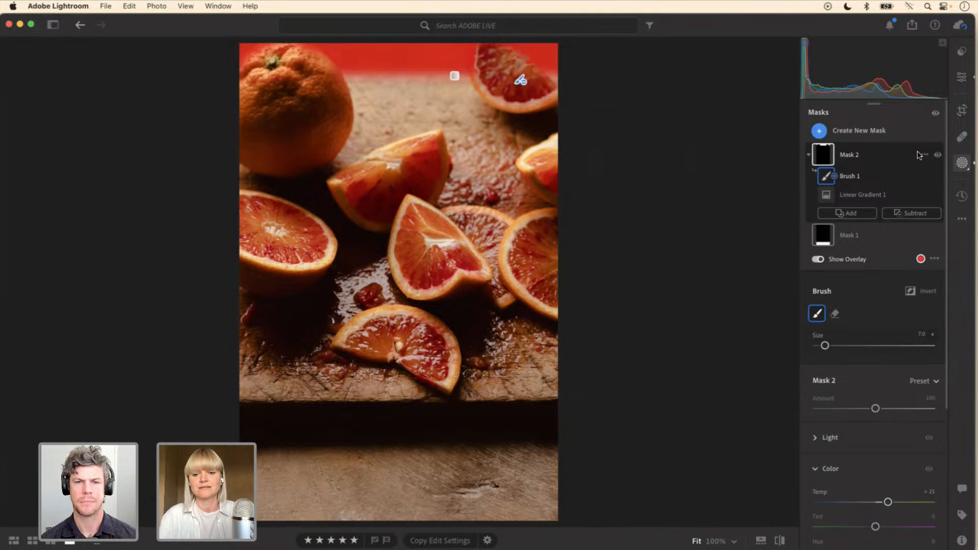
key("o")
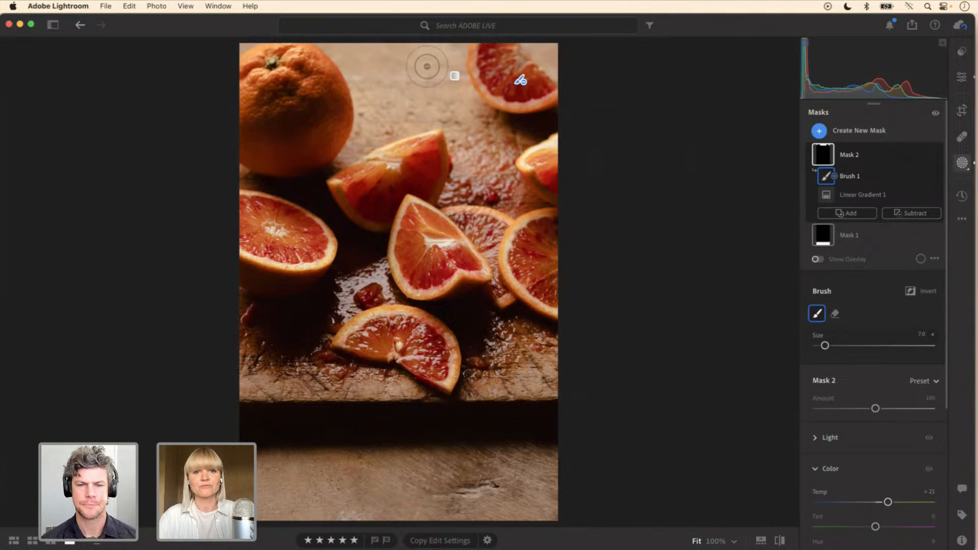
Step: Reveal the brush's detailed settings and compare the photo with and without Mask 2
left_click(933, 334)
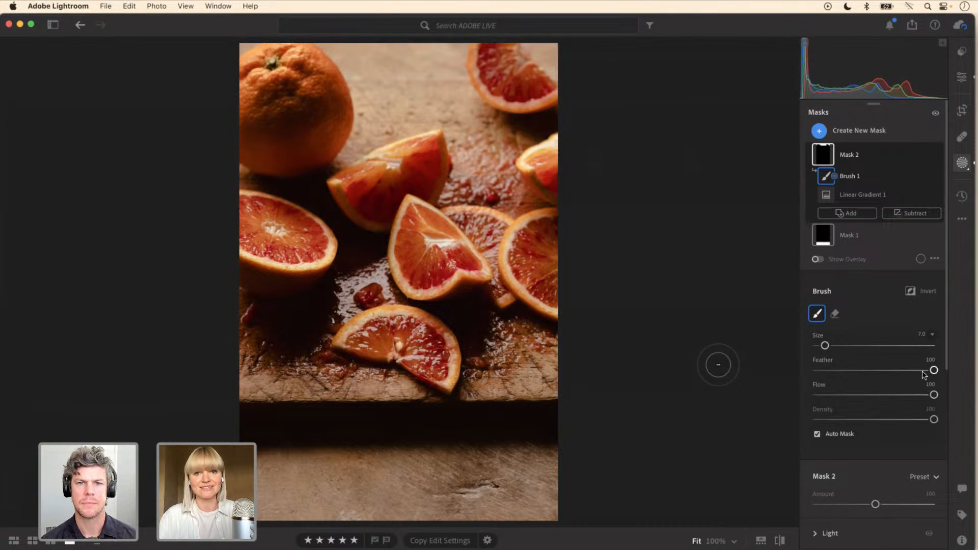
left_click(938, 156)
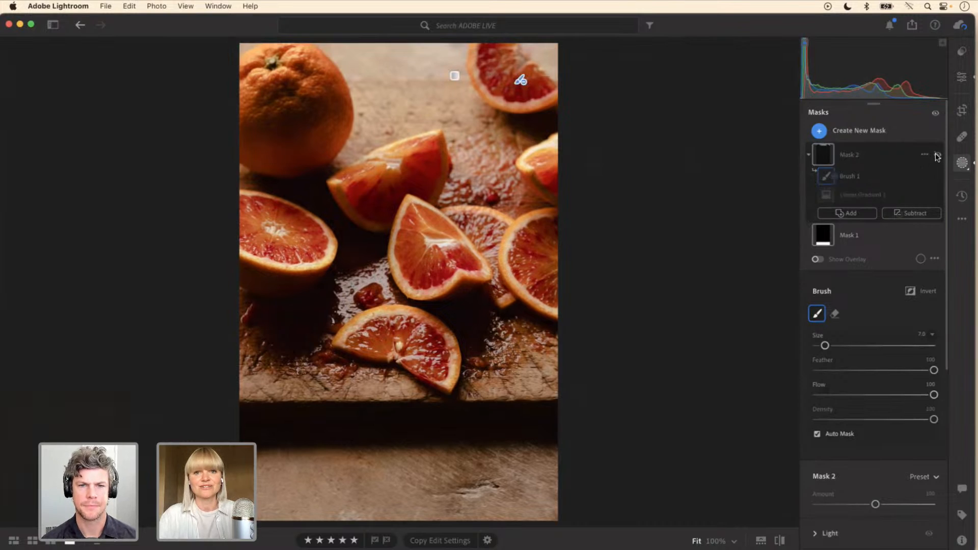
left_click(938, 156)
left_click(937, 156)
left_click(937, 156)
left_click(938, 156)
left_click(938, 156)
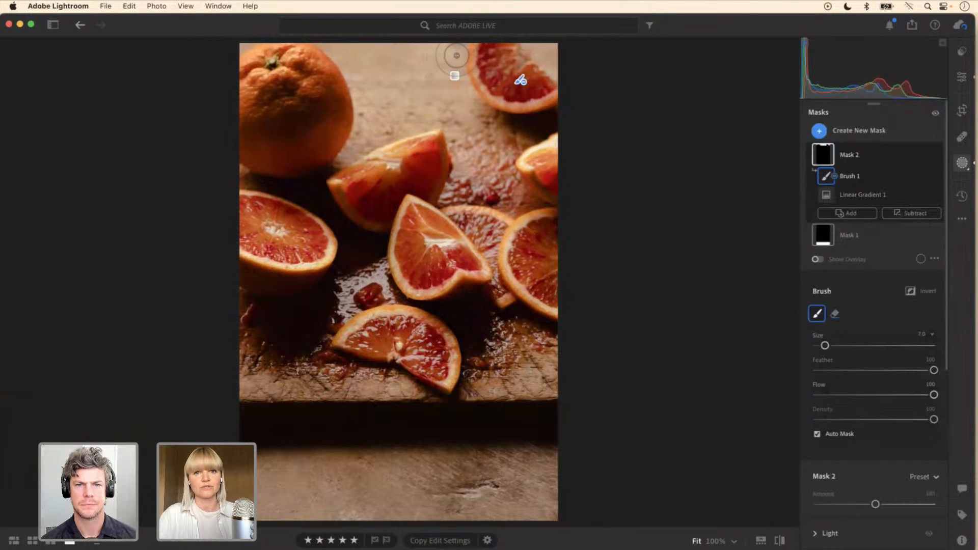
Step: Erase some of the brushed subtraction along the upper edge of the whole orange and check Mask 2's effect by toggling its visibility
key("alt")
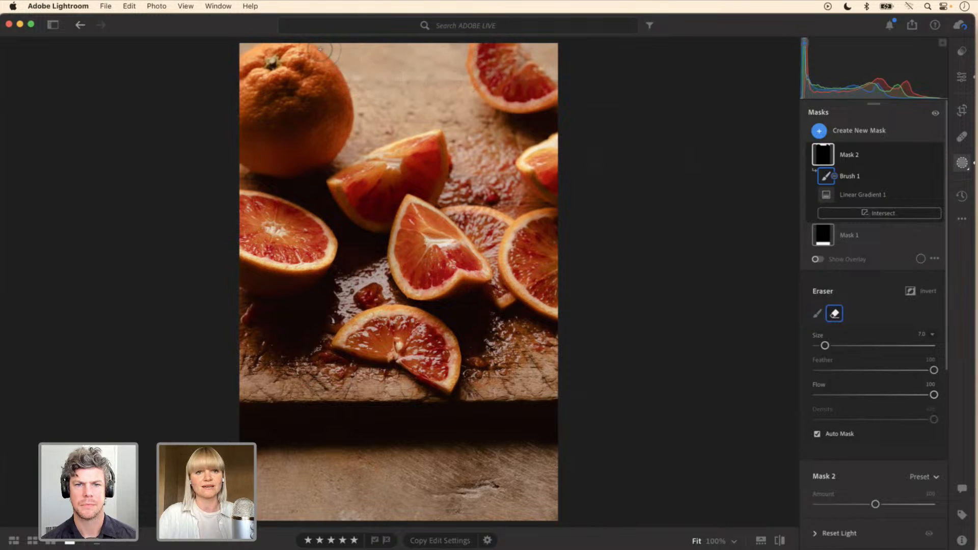
left_click_drag(267, 41, 238, 44)
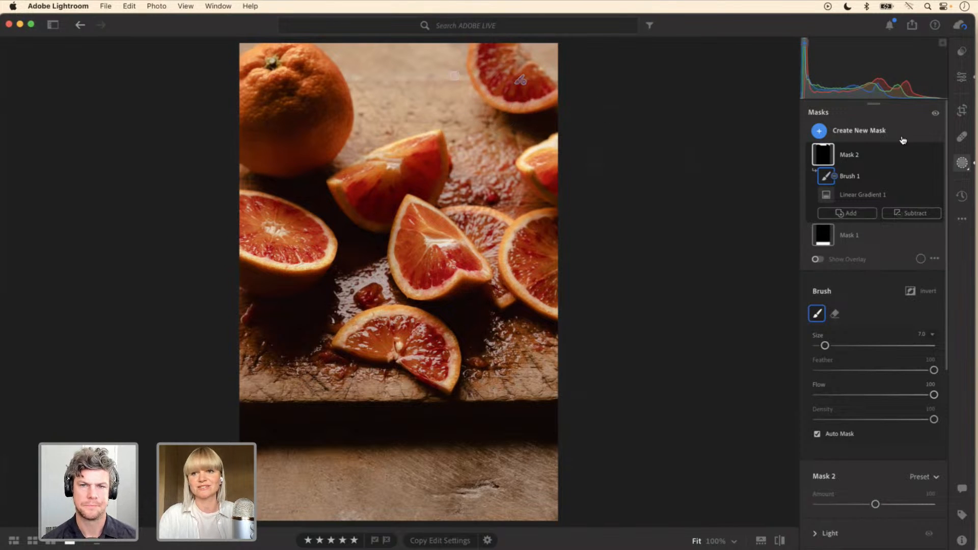
left_click(938, 156)
left_click(938, 155)
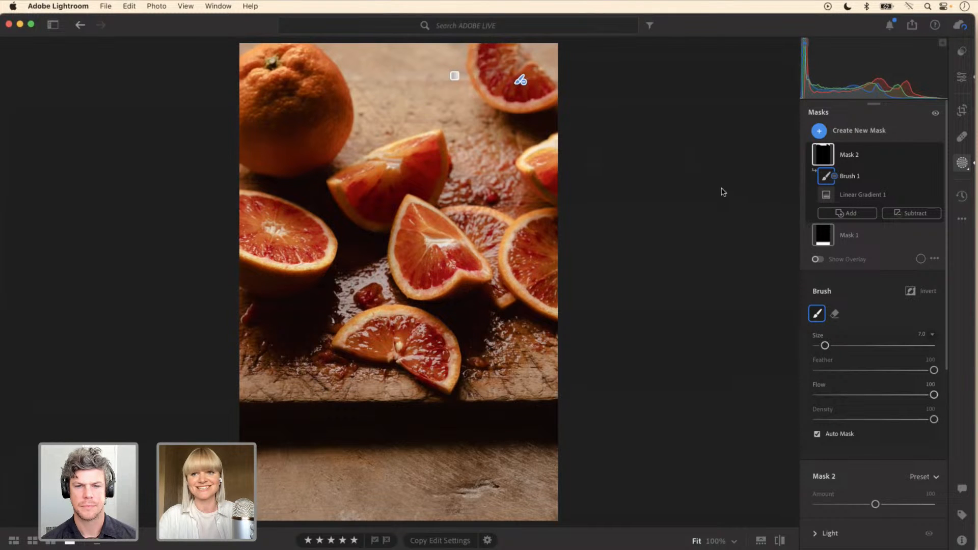
Step: Add a circular radial gradient mask over the orange slices and wet board near the cutting board's lower-right corner
left_click(844, 131)
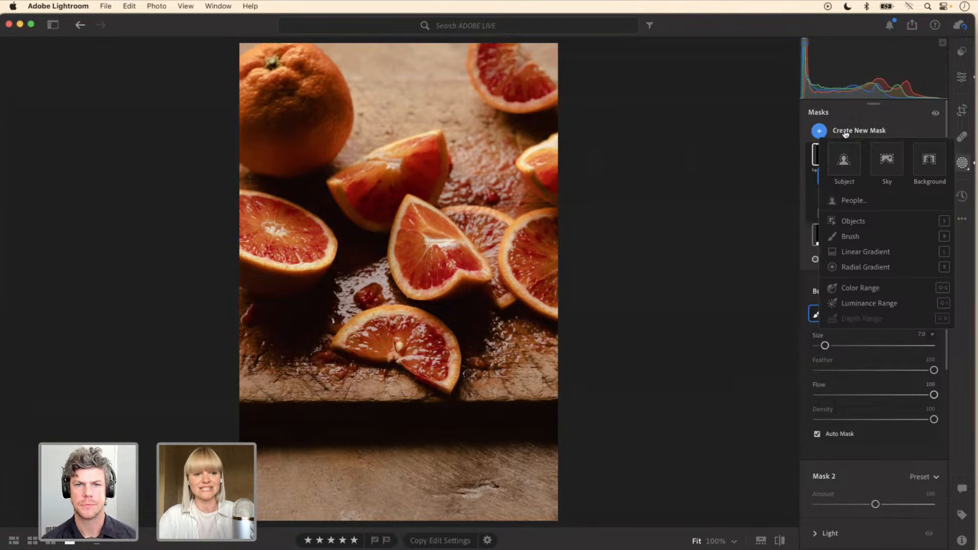
left_click(849, 264)
left_click_drag(481, 317, 399, 235)
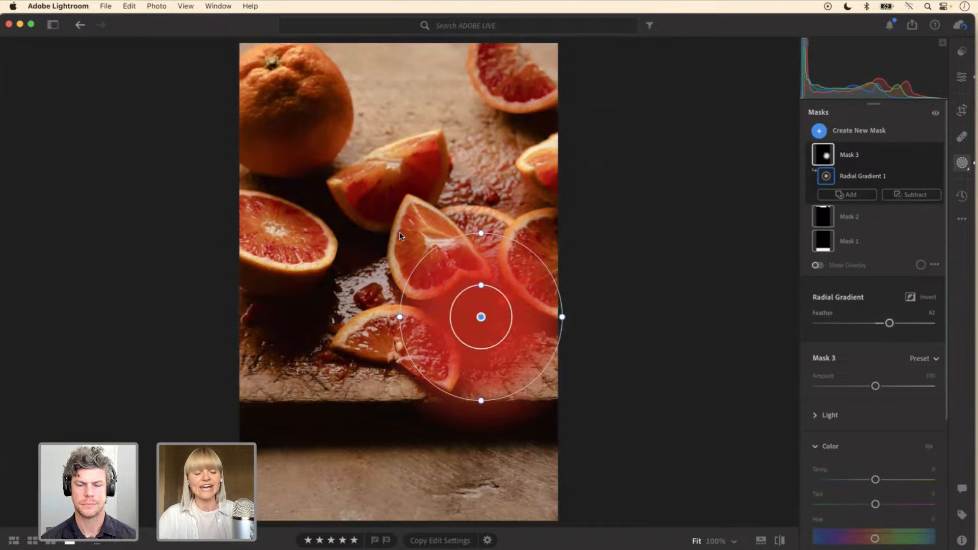
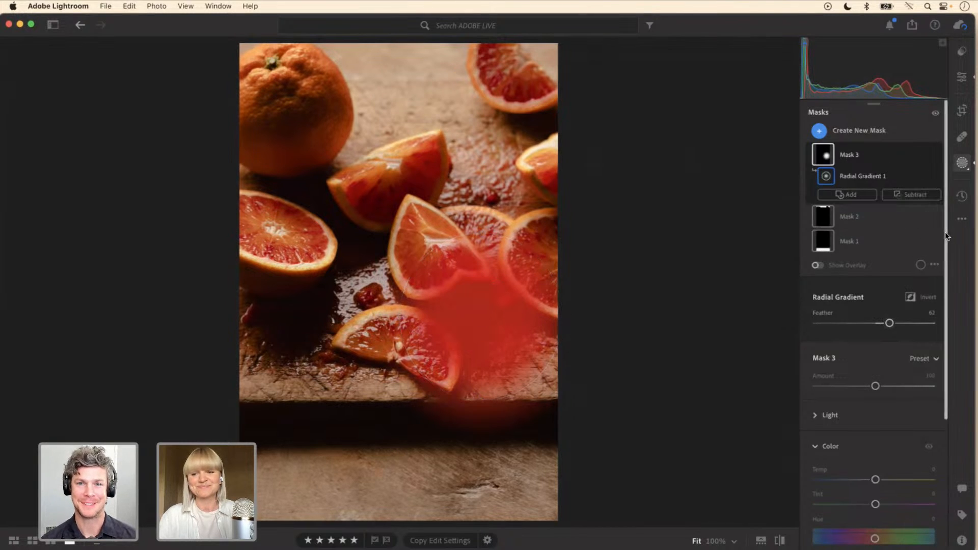
Step: Expand Mask 3's Light adjustments and raise its exposure to +1.84
left_click_drag(946, 231, 944, 324)
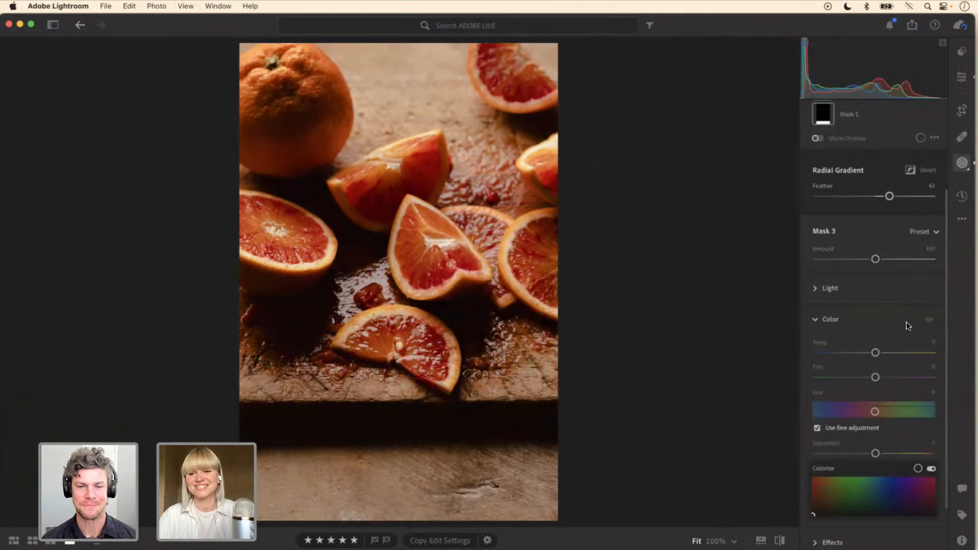
scroll(943, 307, "up", 1)
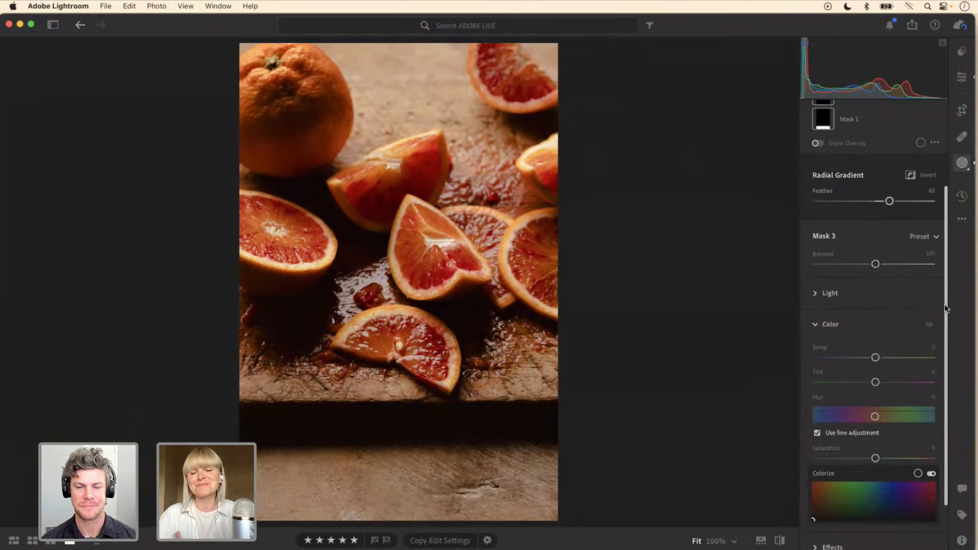
left_click(816, 293)
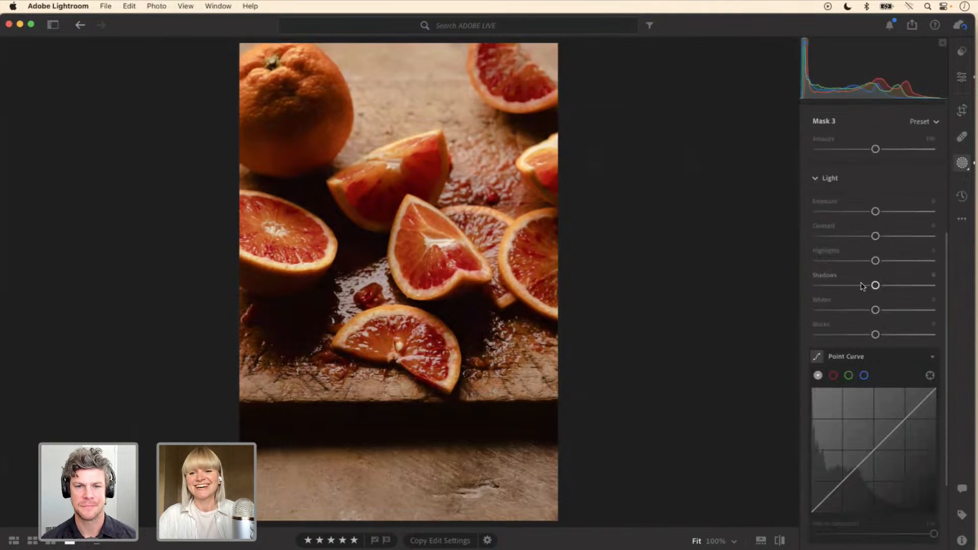
left_click_drag(877, 214, 900, 214)
mouse_move(483, 319)
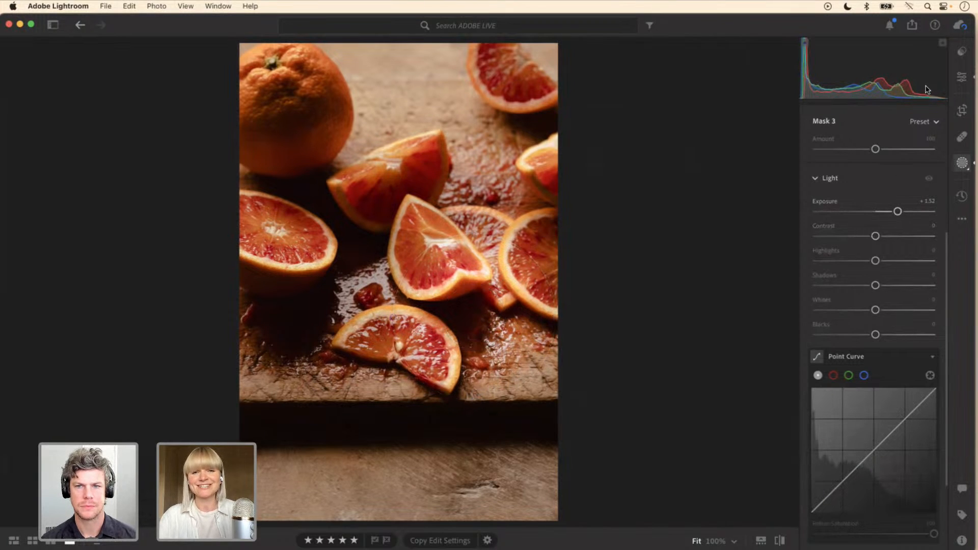
left_click_drag(900, 213, 904, 213)
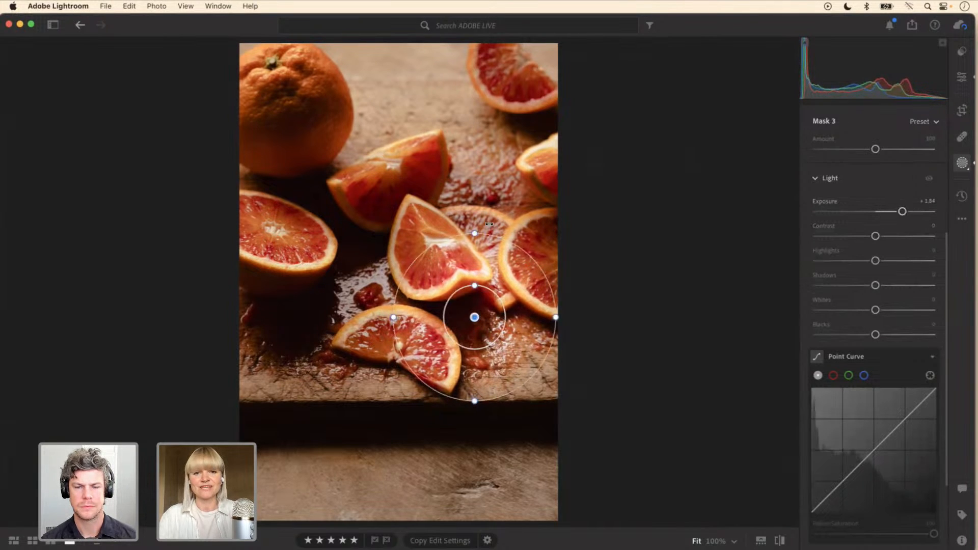
Step: Enlarge Mask 3's radial gradient slightly, shift it up toward the central wedge, and set its exposure to +0.84
left_click_drag(475, 234, 474, 224)
left_click_drag(395, 316, 390, 316)
left_click_drag(469, 316, 465, 302)
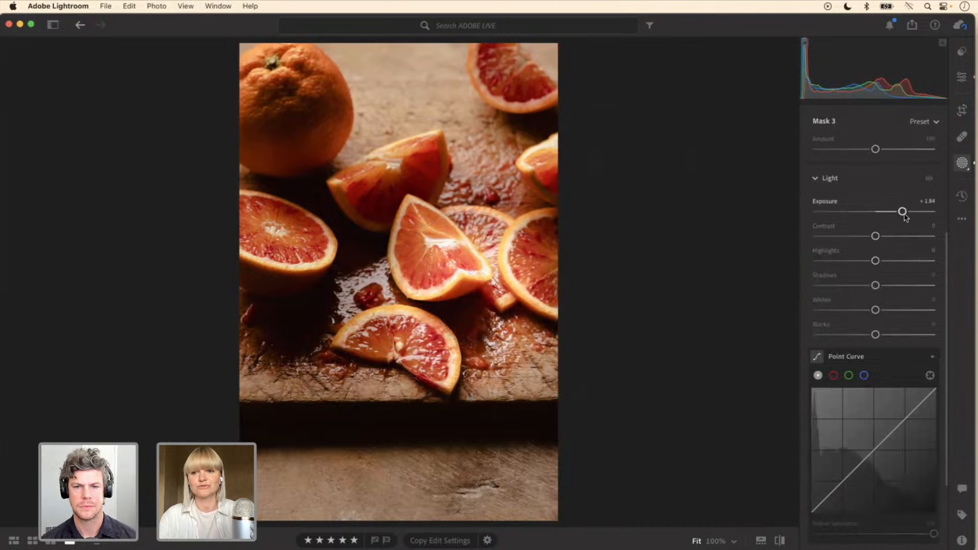
left_click_drag(903, 213, 890, 215)
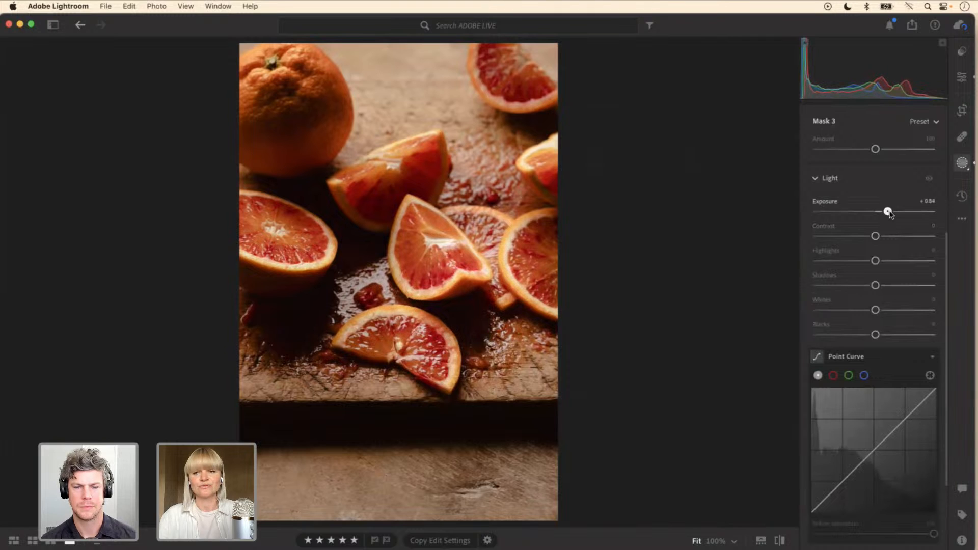
left_click_drag(891, 214, 890, 214)
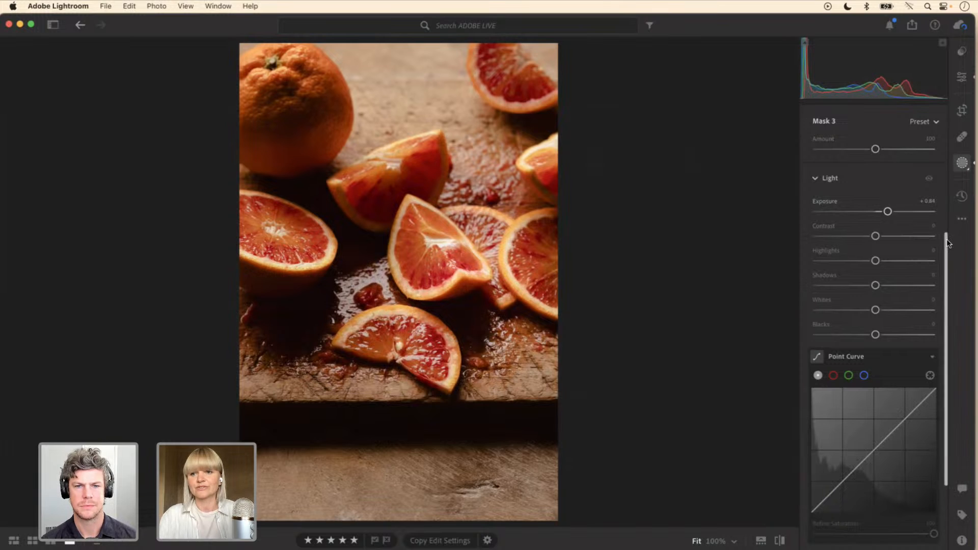
Step: Add a circular radial gradient as a new mask, centered between the whole orange and the wedge beside it
left_click_drag(947, 241, 952, 111)
left_click(872, 130)
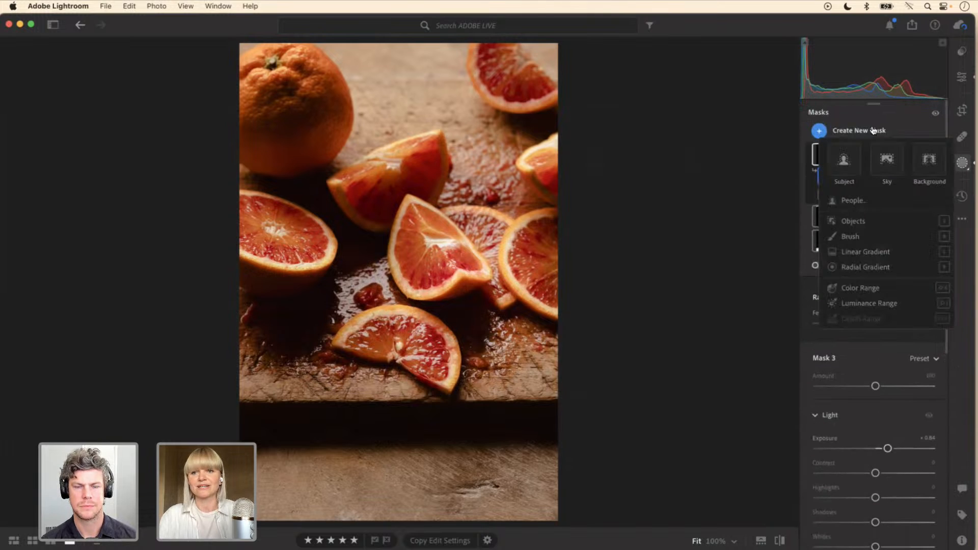
left_click(866, 267)
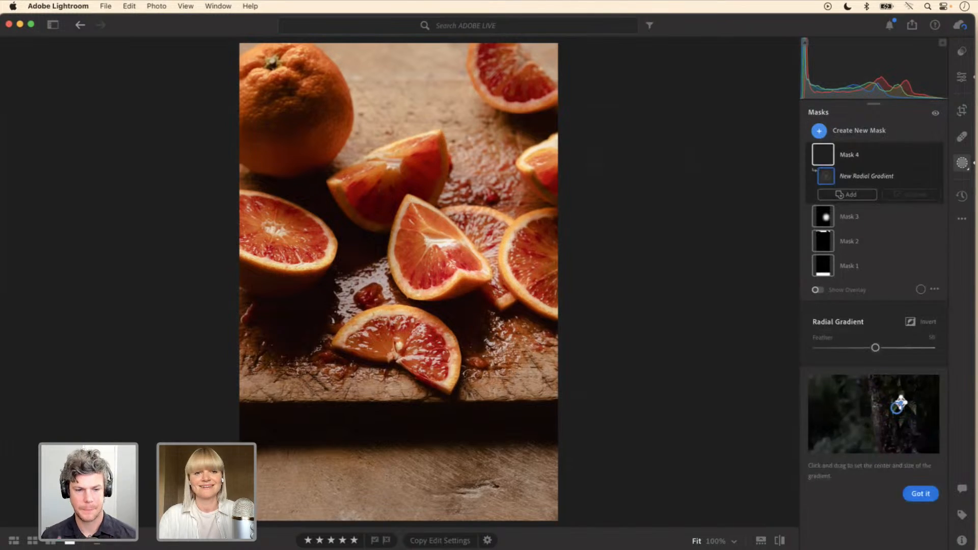
mouse_move(334, 173)
left_mouse_down()
mouse_move(363, 224)
mouse_move(396, 199)
left_mouse_up()
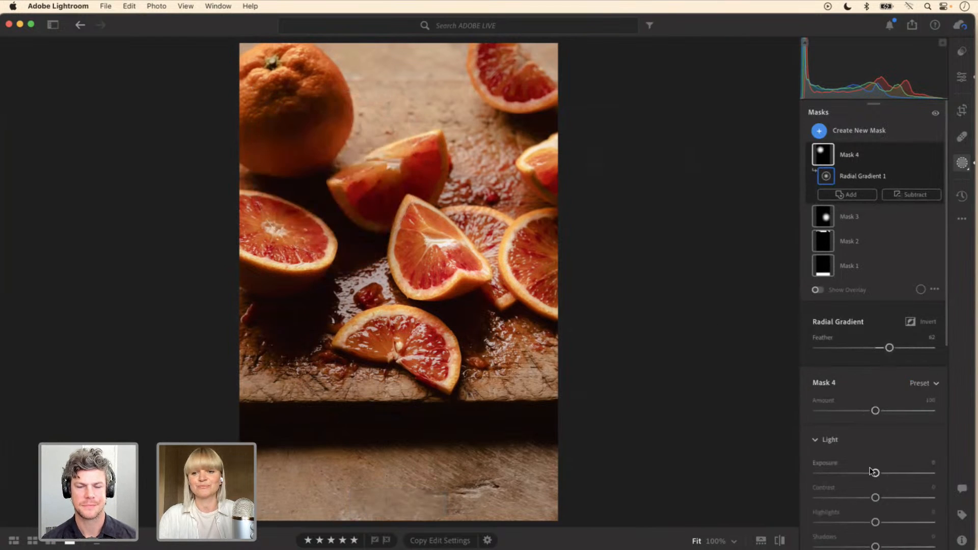
Step: Set Mask 4's exposure to +0.68, shadows to +32 and amount to 86
left_click_drag(875, 473, 886, 474)
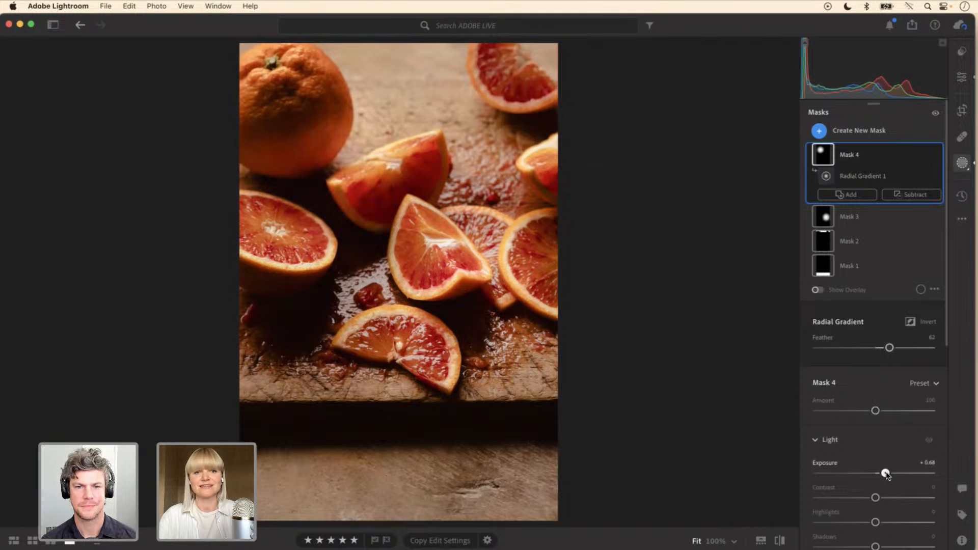
scroll(942, 326, "down", 5)
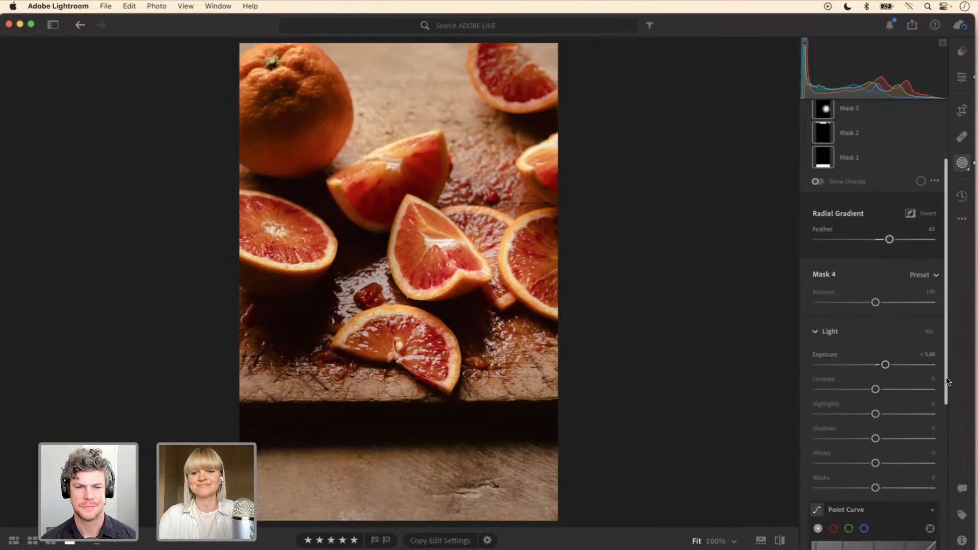
left_click_drag(877, 437, 890, 438)
left_click_drag(891, 437, 894, 438)
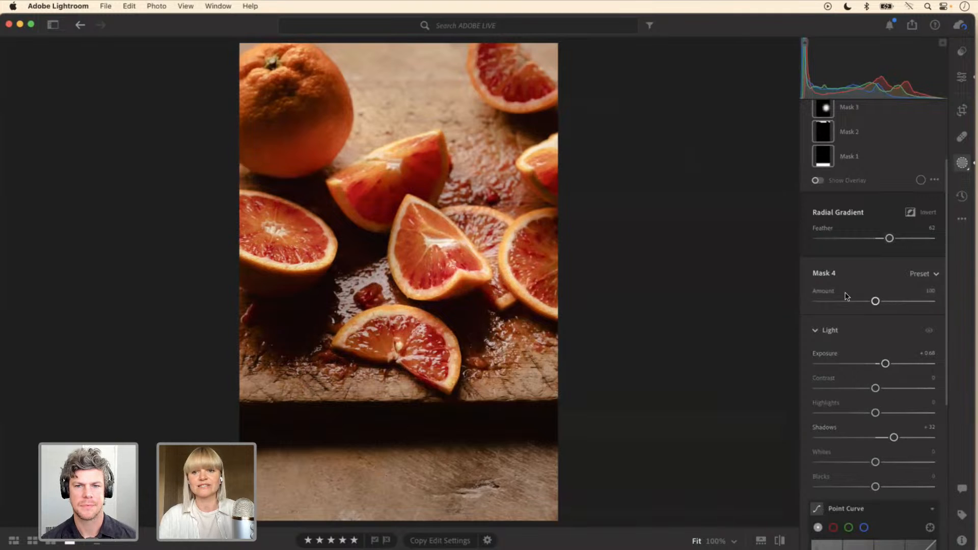
mouse_move(875, 301)
left_mouse_down()
mouse_move(847, 302)
mouse_move(885, 302)
mouse_move(827, 302)
mouse_move(883, 303)
mouse_move(867, 300)
left_mouse_up()
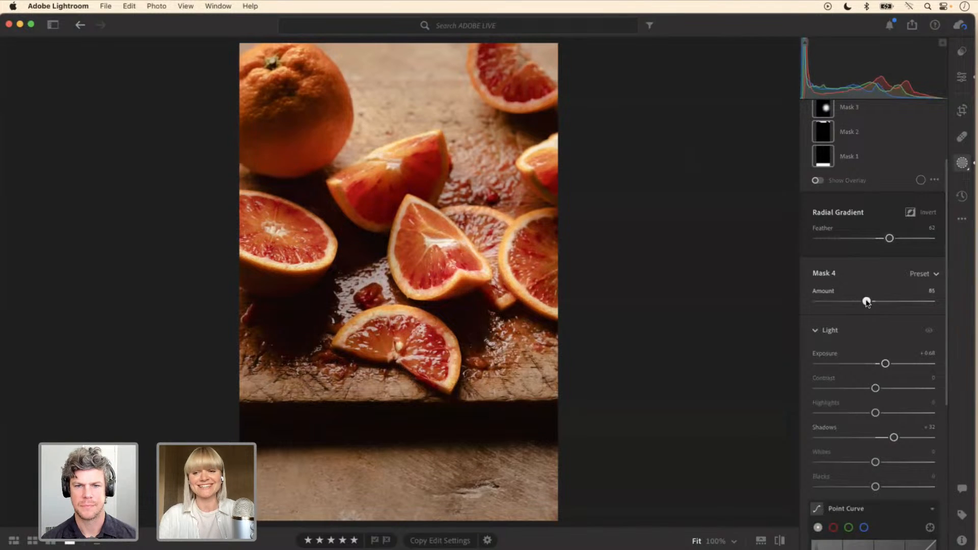
left_click_drag(867, 302, 868, 302)
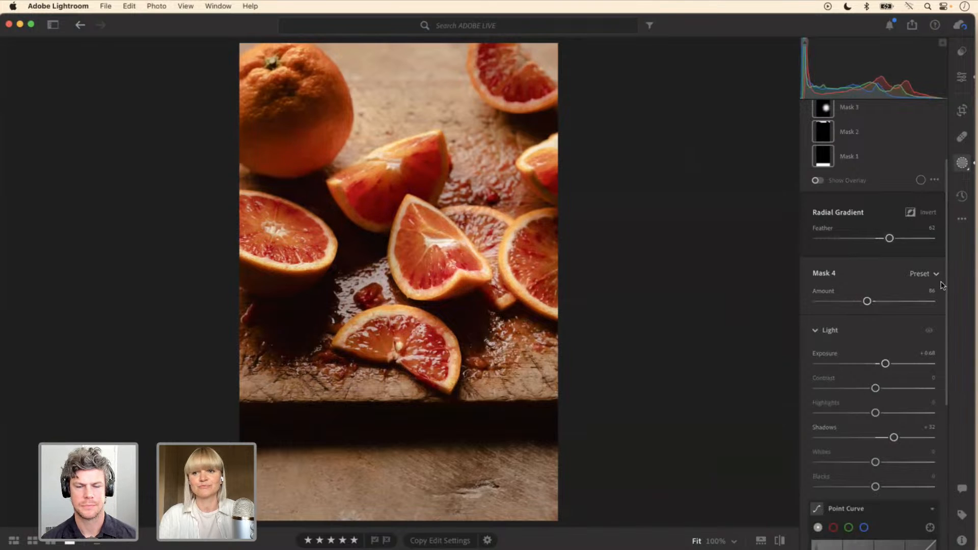
Step: Check Mask 4's effect by repeatedly toggling its visibility, leaving the mask visible
left_click_drag(947, 284, 948, 198)
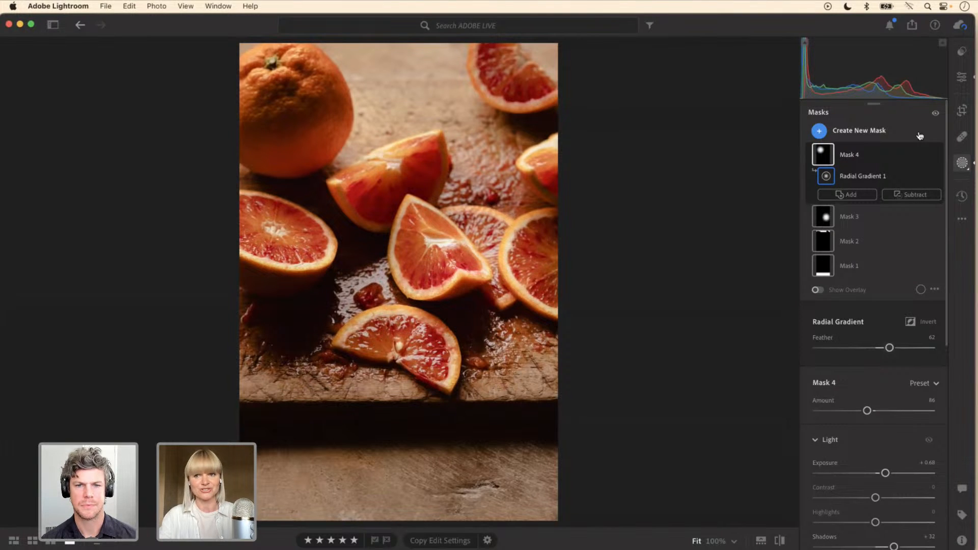
left_click(937, 156)
left_click(938, 156)
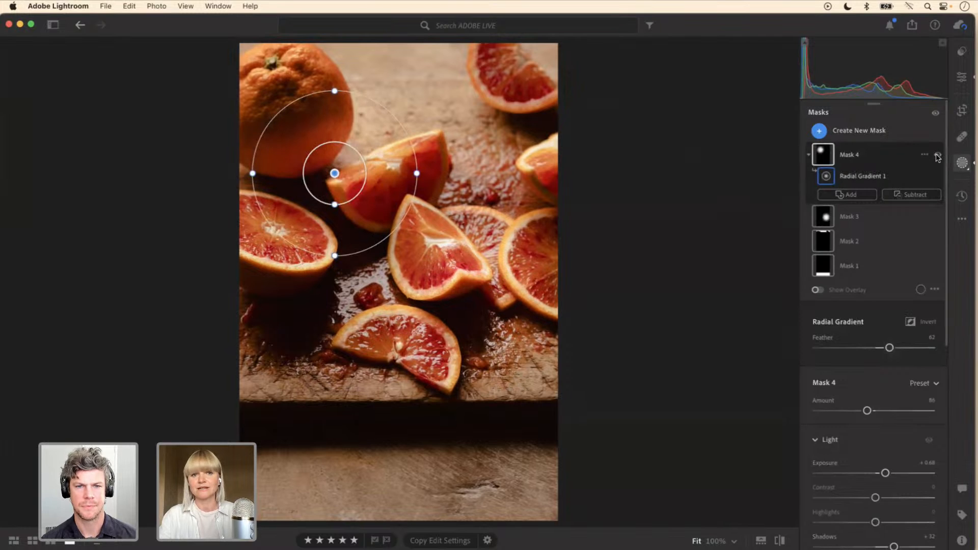
left_click(938, 156)
left_click(938, 156)
left_click(938, 156)
left_click(938, 156)
left_click(937, 156)
left_click(938, 156)
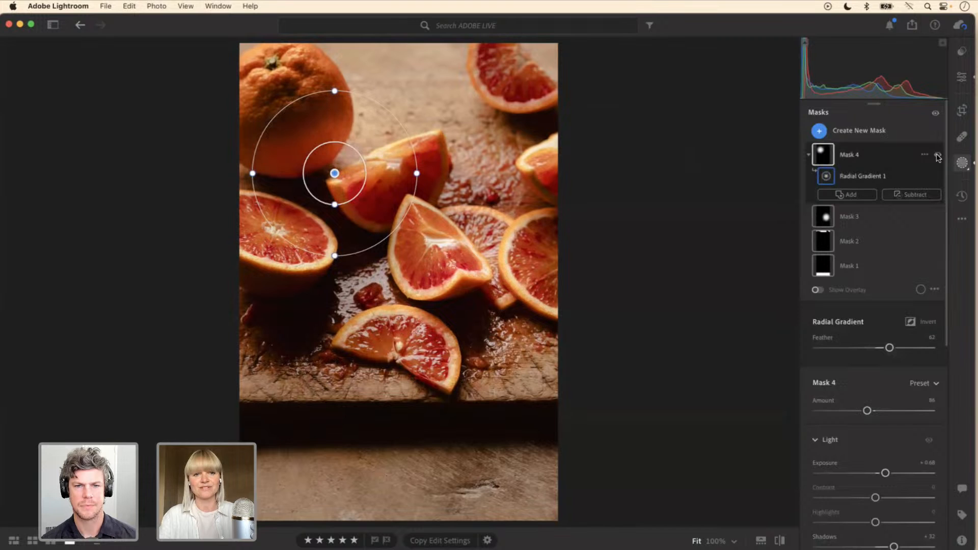
left_click(938, 156)
left_click(938, 156)
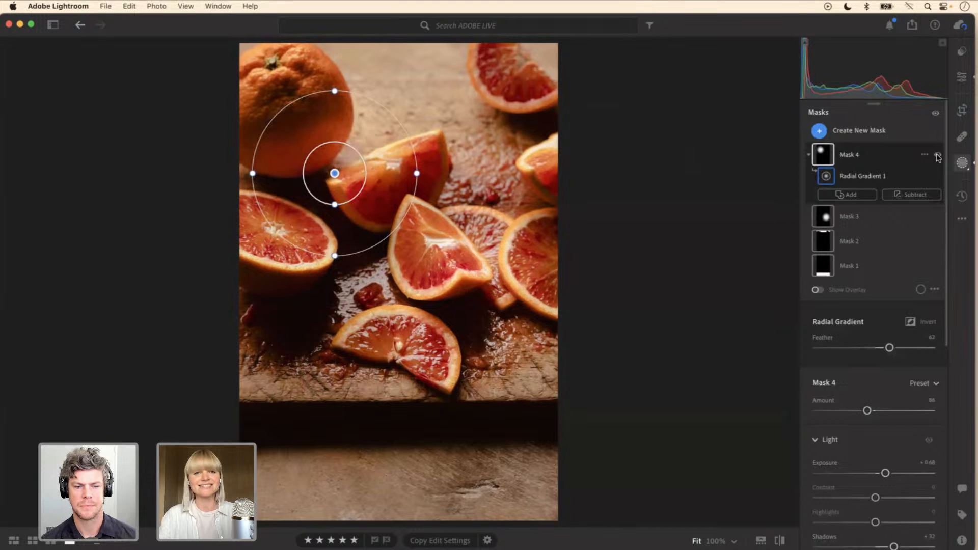
left_click(937, 156)
left_click(938, 156)
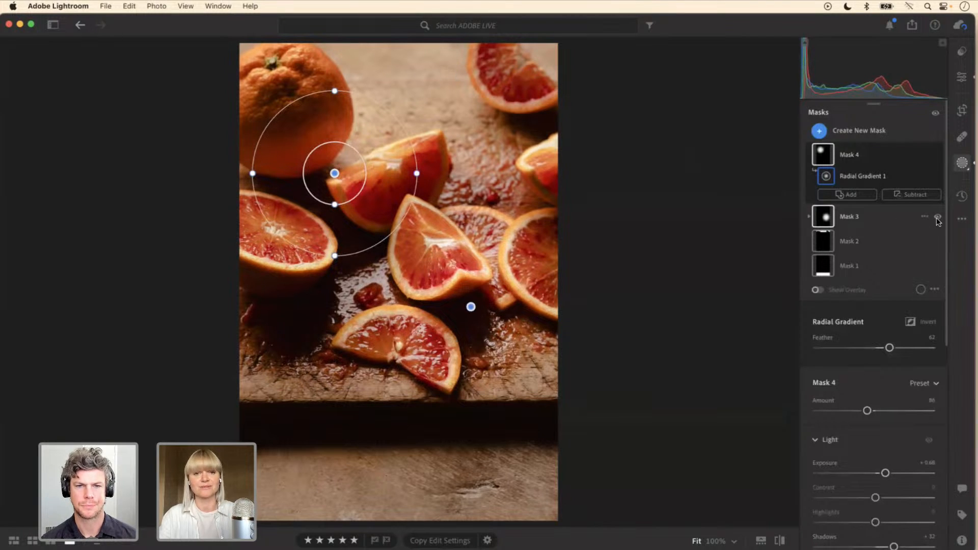
Step: Toggle Mask 3's visibility repeatedly to judge its brightening of the lower slices, leaving the mask visible
left_click(937, 218)
left_click(937, 218)
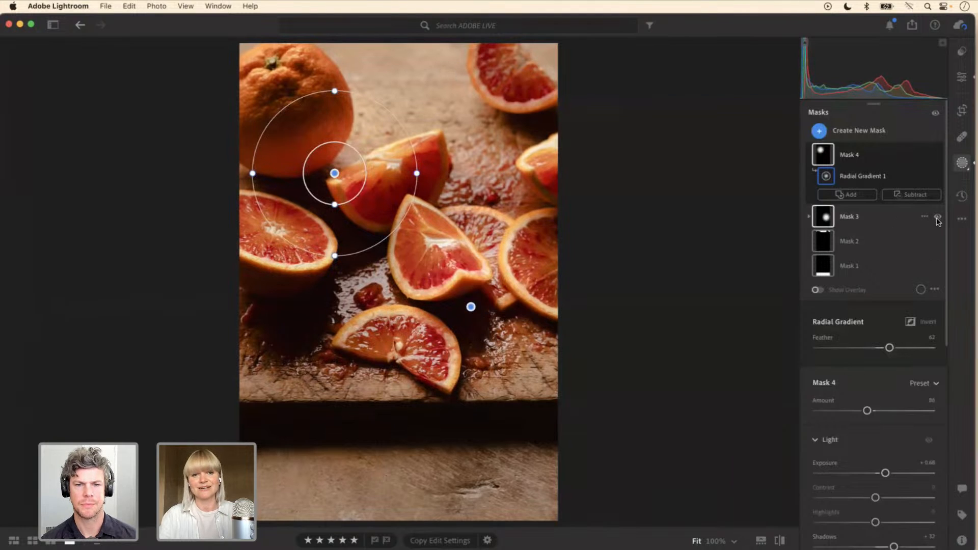
left_click(937, 218)
left_click(937, 219)
left_click(937, 219)
left_click(937, 218)
left_click(937, 218)
left_click(937, 218)
left_click(937, 218)
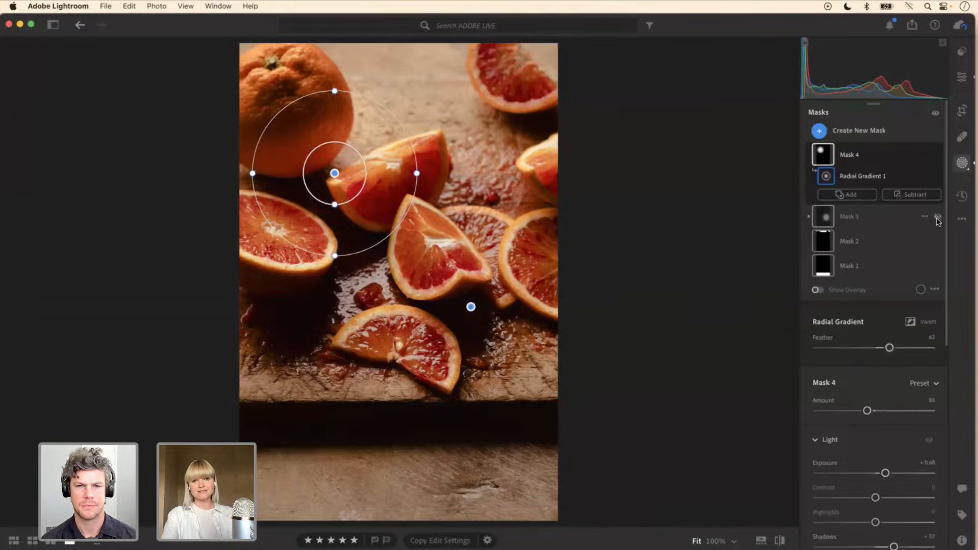
left_click(937, 218)
left_click(937, 218)
left_click(938, 218)
left_click(937, 218)
left_click(937, 218)
left_click(937, 219)
left_click(937, 219)
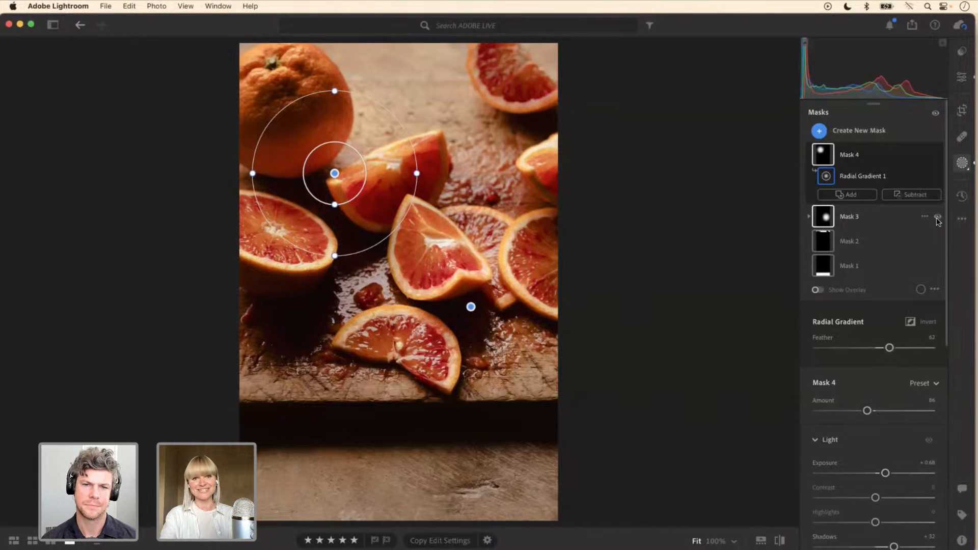
left_click(937, 218)
left_click(937, 218)
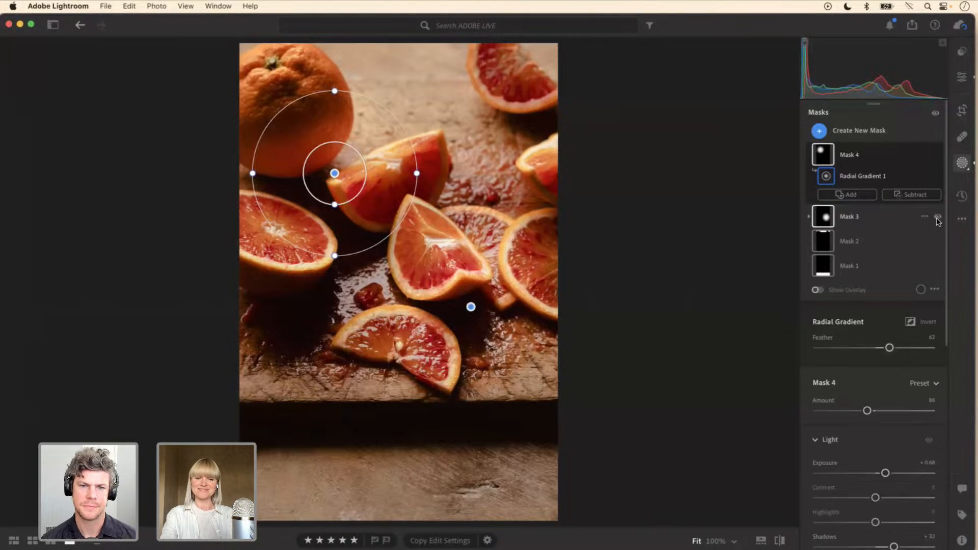
left_click(937, 218)
left_click(938, 218)
left_click(937, 218)
left_click(937, 218)
left_click(937, 218)
left_click(937, 218)
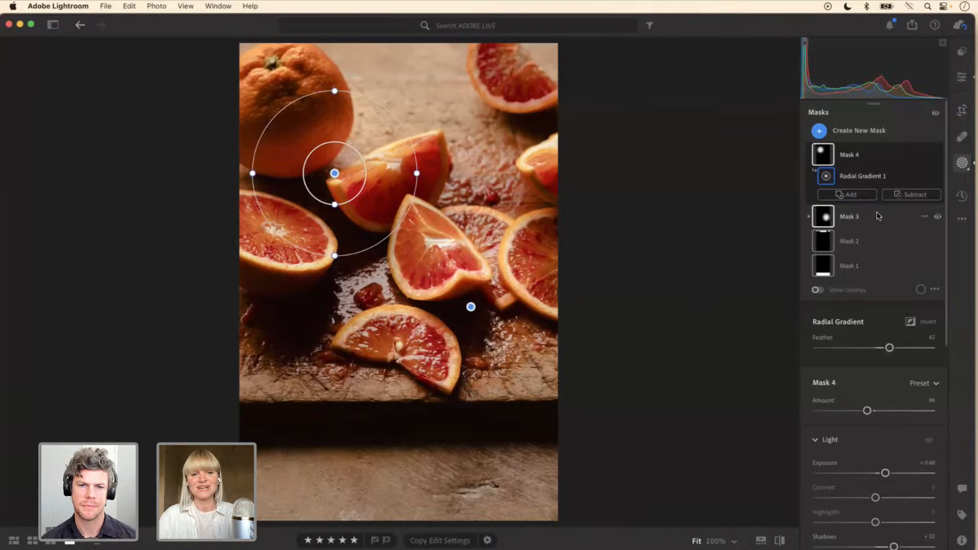
Step: Deselect Mask 4 and compare the whole edited photo with its original version several times
left_click(741, 285)
left_click(781, 540)
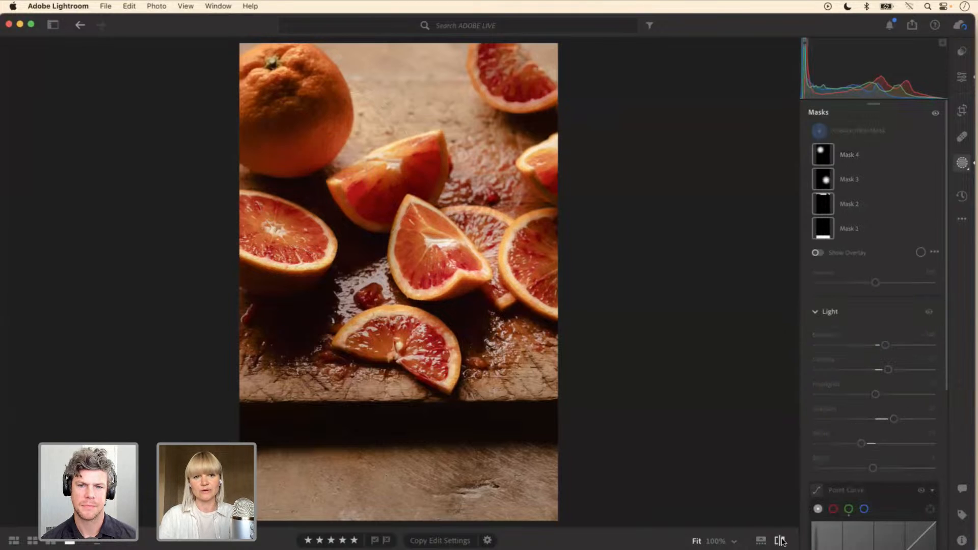
left_click(781, 540)
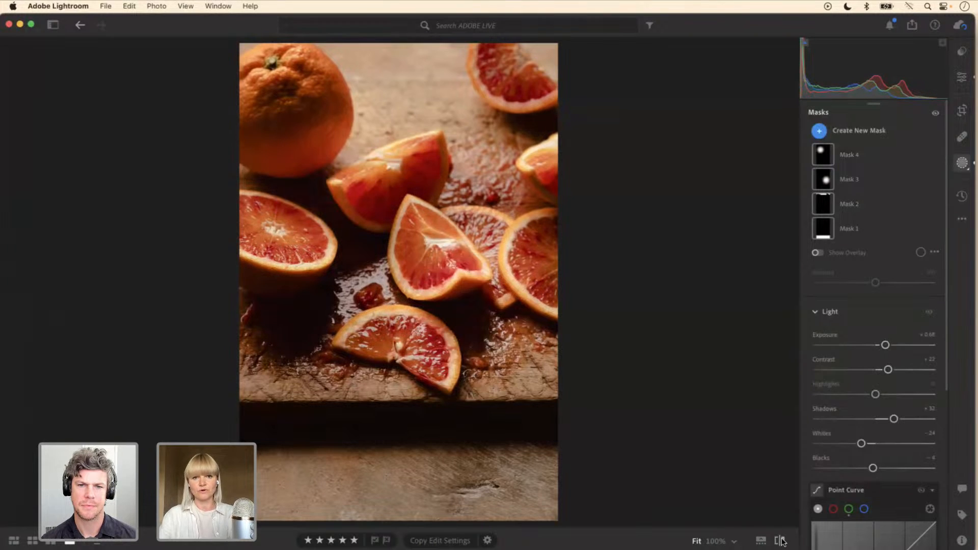
left_click(781, 541)
left_click(781, 540)
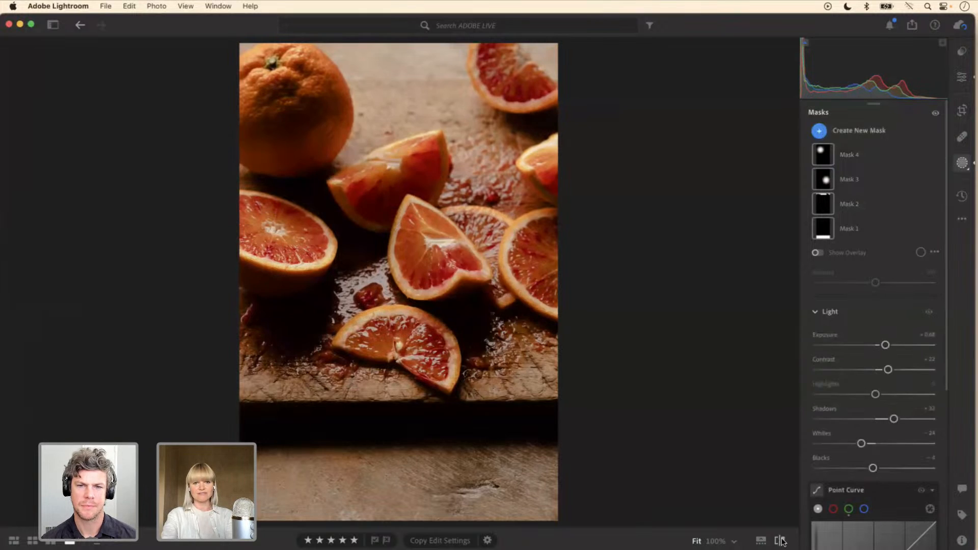
left_click(781, 540)
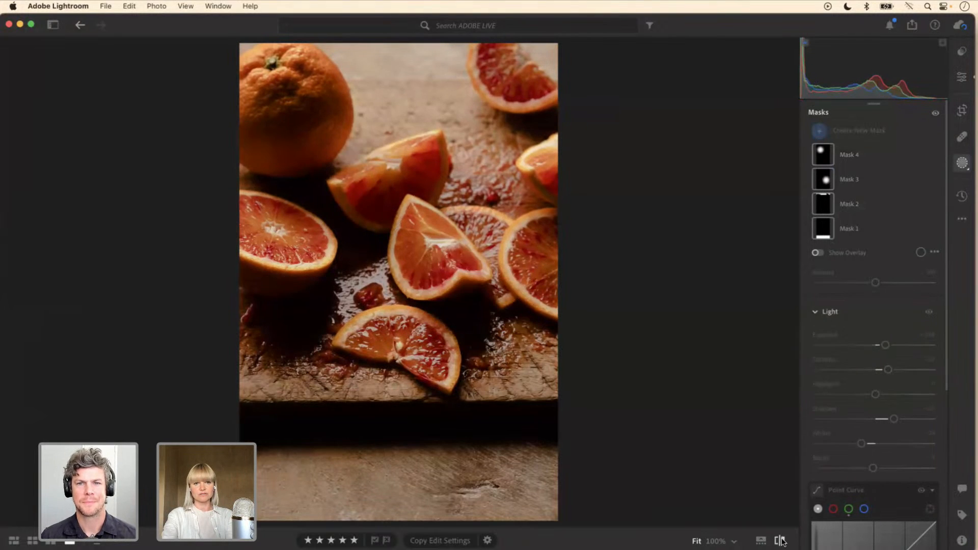
left_click(781, 540)
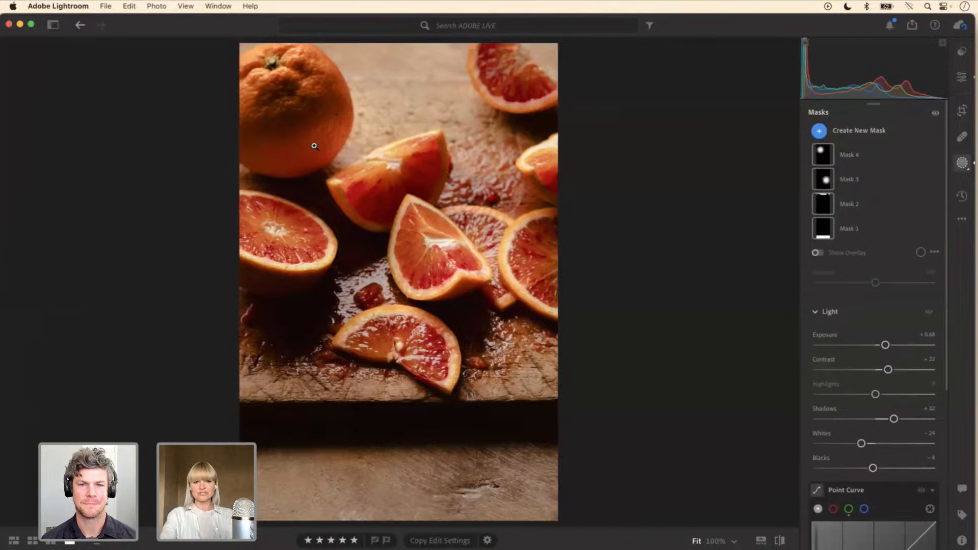
Step: Reselect Mask 4 and reduce its amount to 80
left_click(867, 159)
scroll(948, 201, "down", 3)
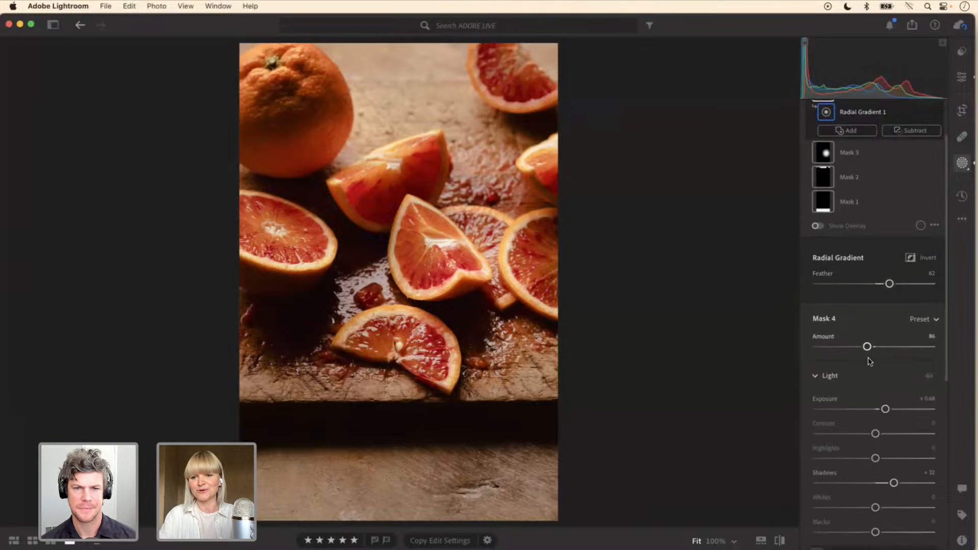
left_click_drag(867, 347, 865, 348)
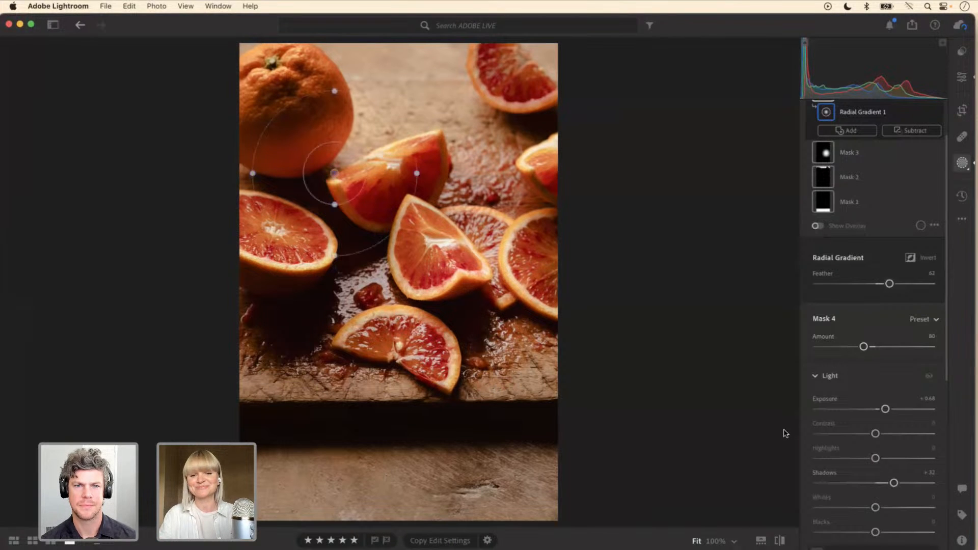
Step: Deselect the mask and check the photo before and after the edits once more
left_click(778, 465)
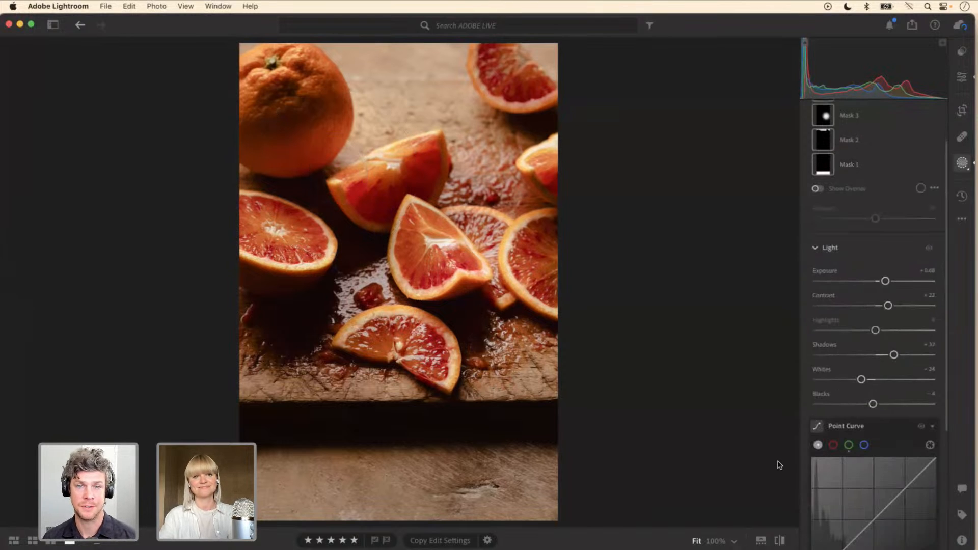
left_click(779, 541)
left_click(780, 540)
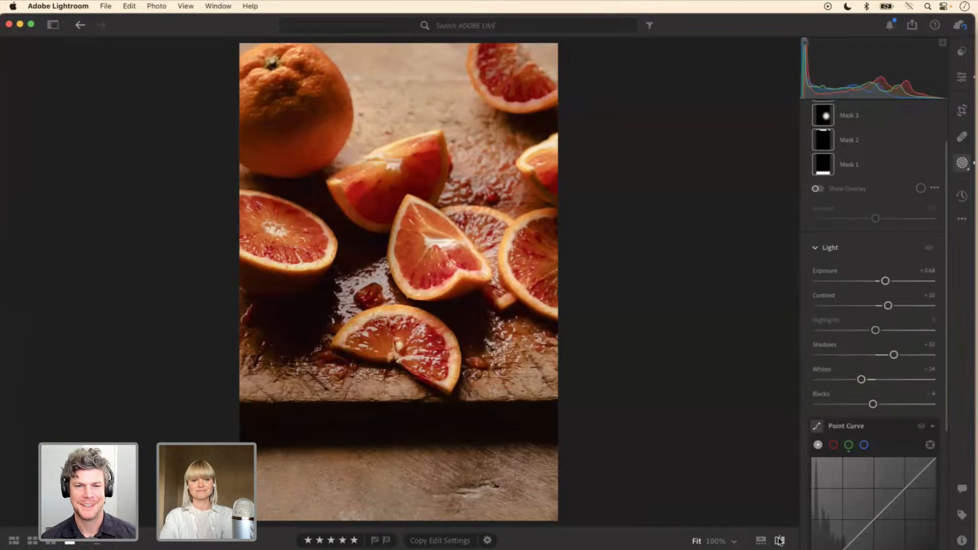
Step: Compare the edited blood orange photo with its original version repeatedly to judge the overall effect of the edits
left_click(780, 540)
left_click(780, 541)
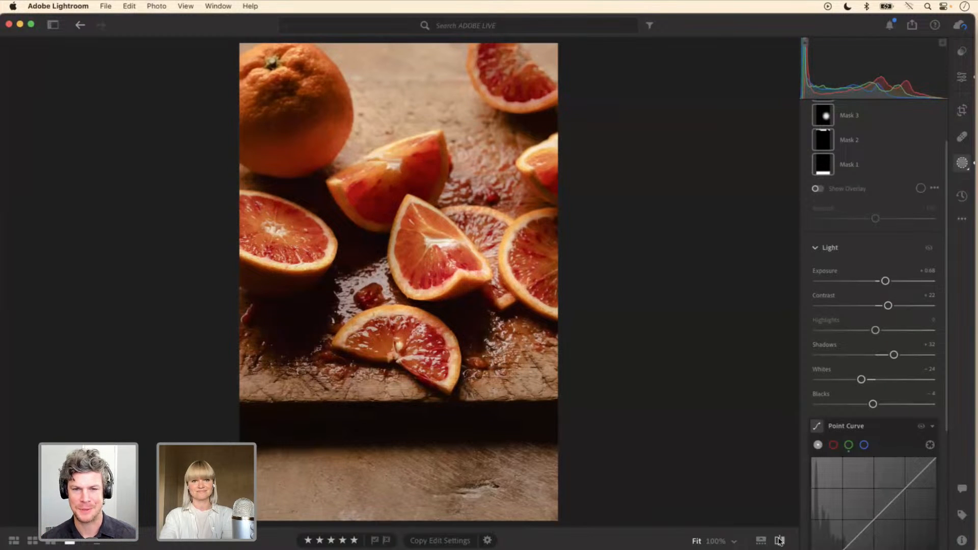
left_click(780, 541)
left_click(780, 541)
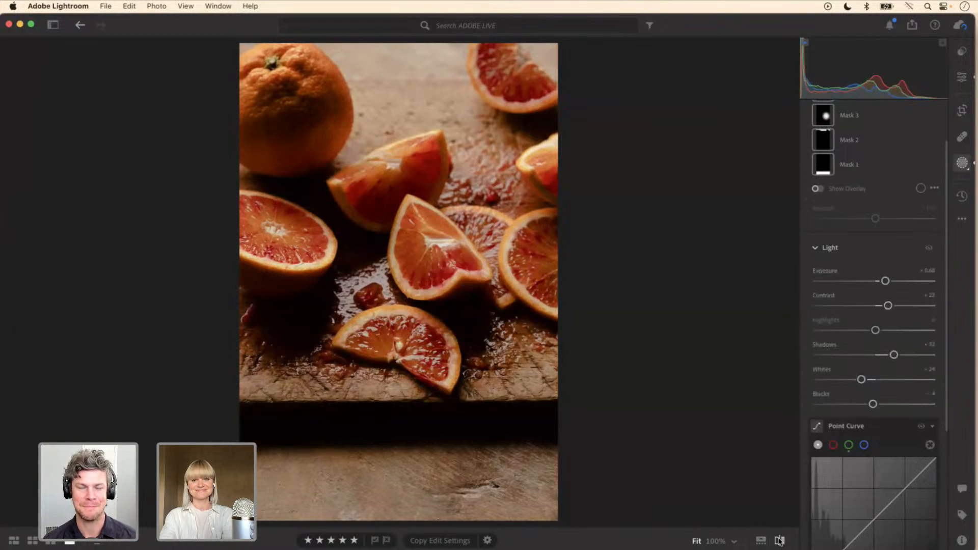
left_click(780, 540)
left_click(780, 540)
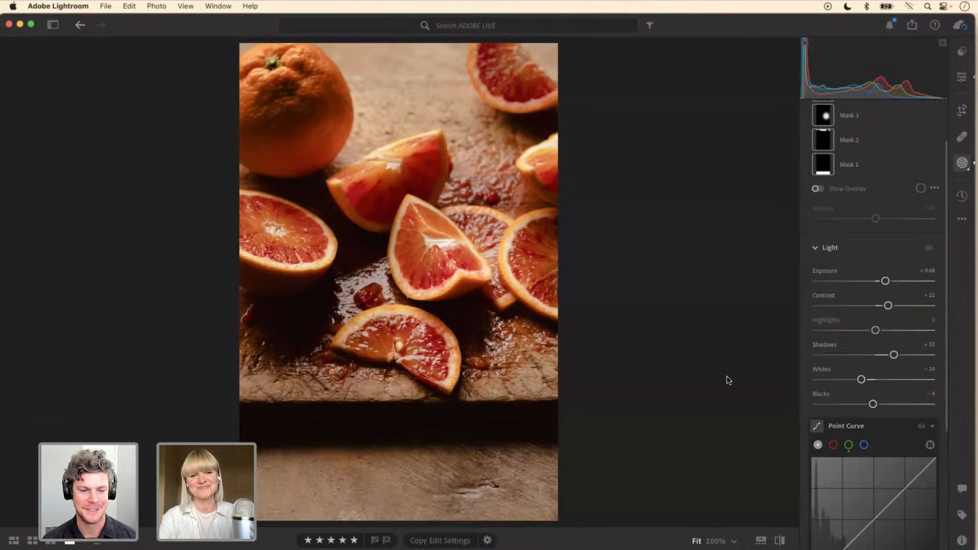
left_click(780, 541)
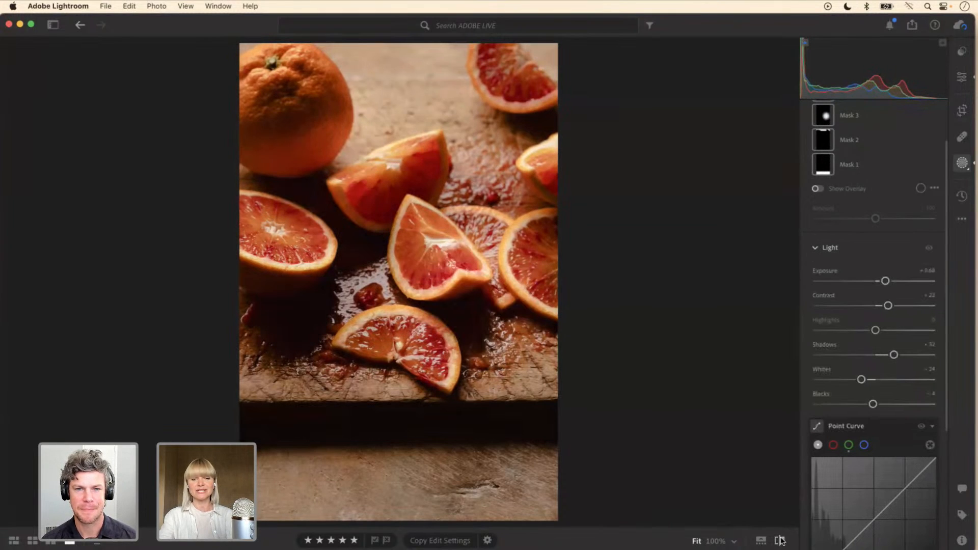
left_click(781, 541)
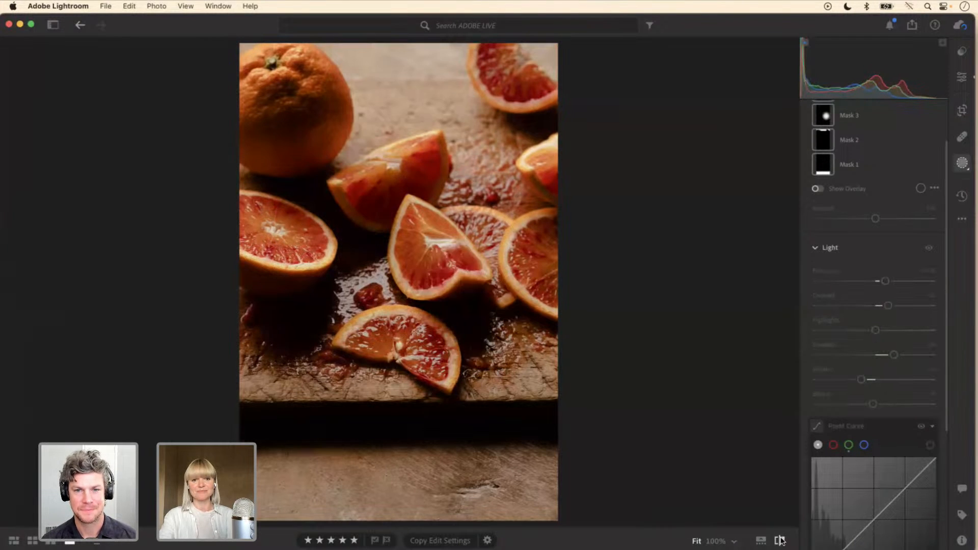
left_click(781, 541)
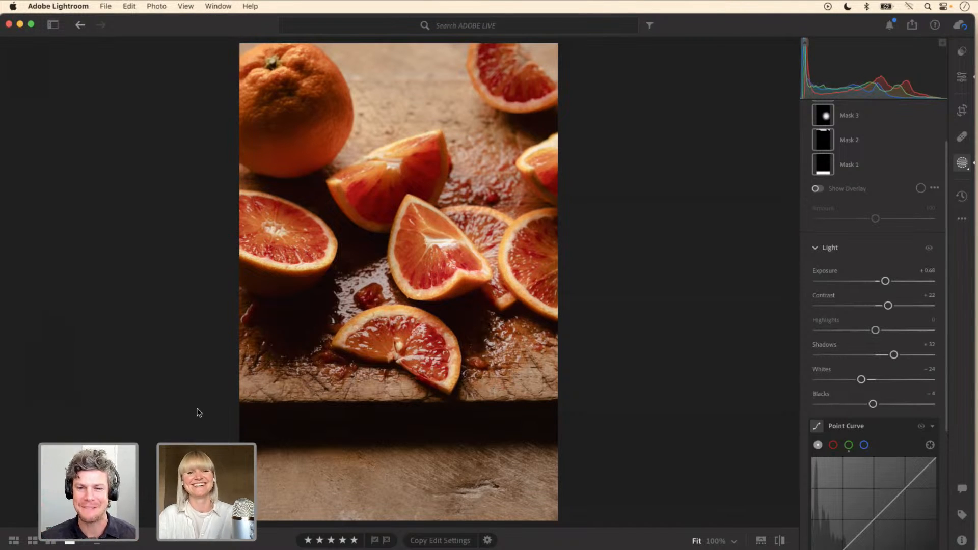
Step: Return to the album's photo grid, open the photo of iced cakes on a wire rack, and show its masks
left_click(15, 541)
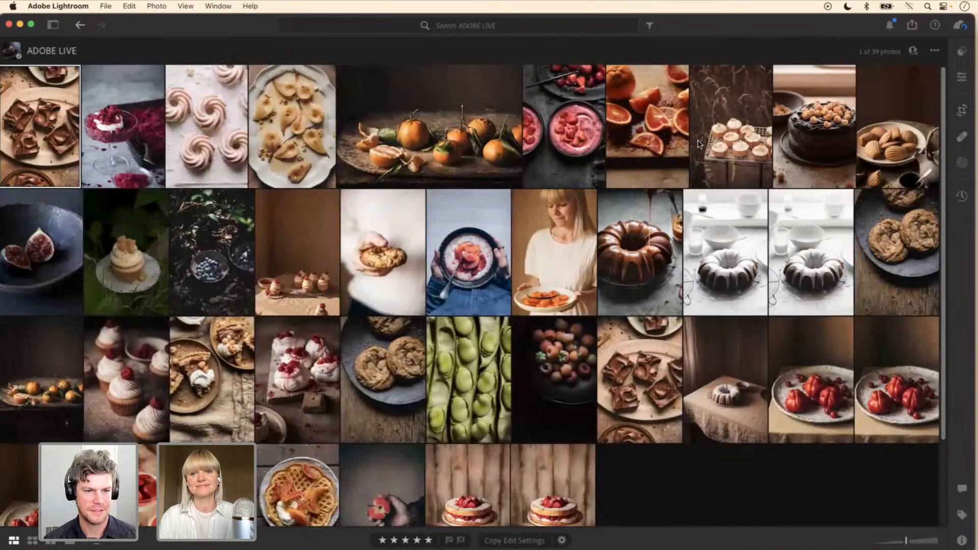
double_click(717, 125)
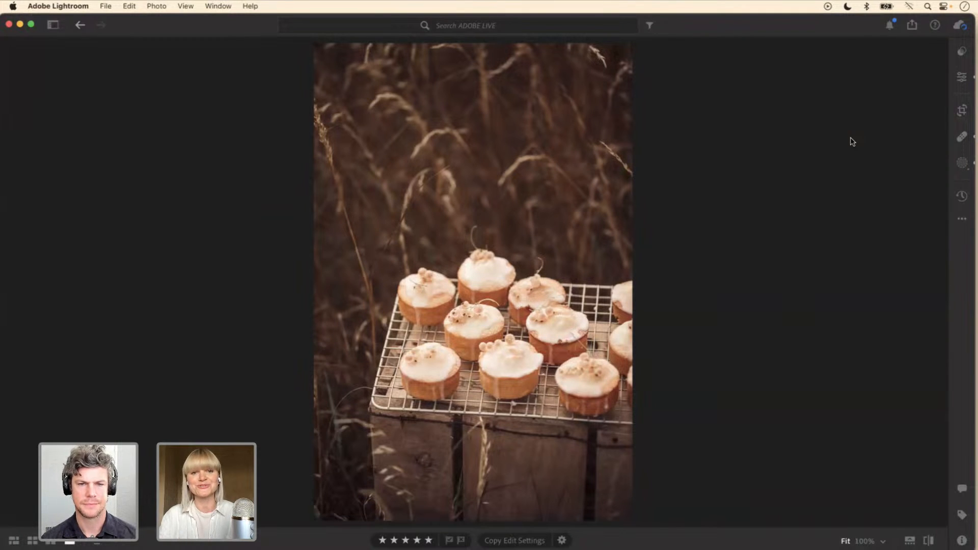
left_click(961, 166)
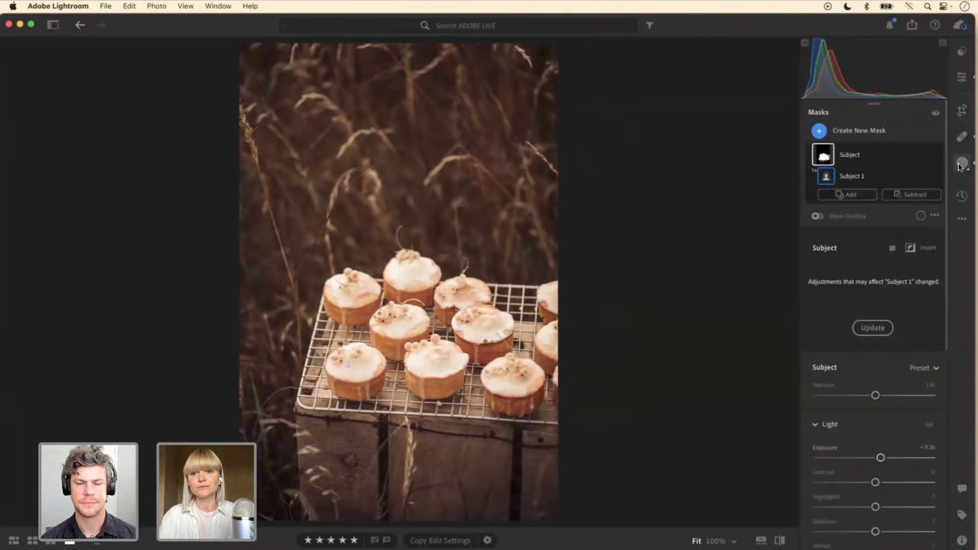
Step: Create a linear gradient mask running diagonally from the upper-left grass and position its centre over the rear-left cake
left_click(875, 133)
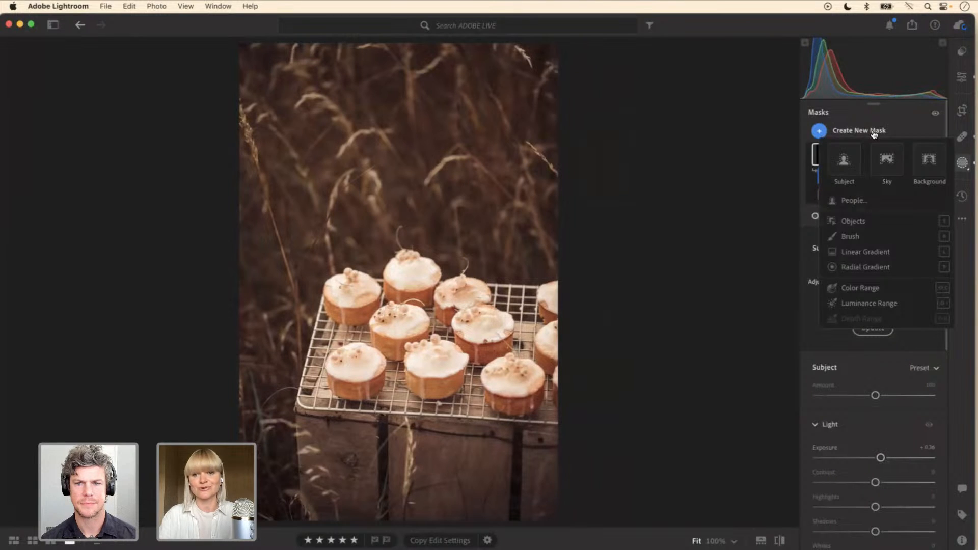
left_click(863, 253)
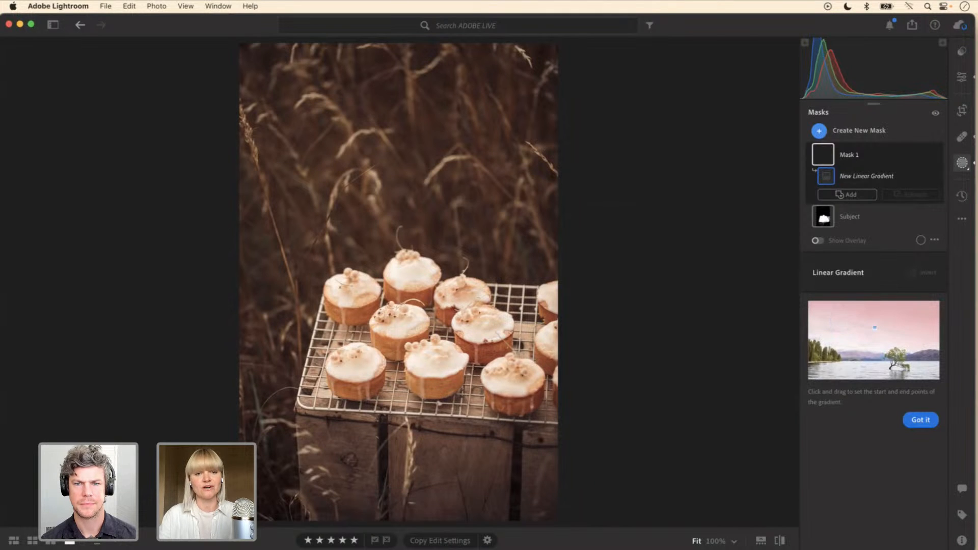
left_click_drag(291, 197, 389, 359)
left_click_drag(340, 278, 352, 306)
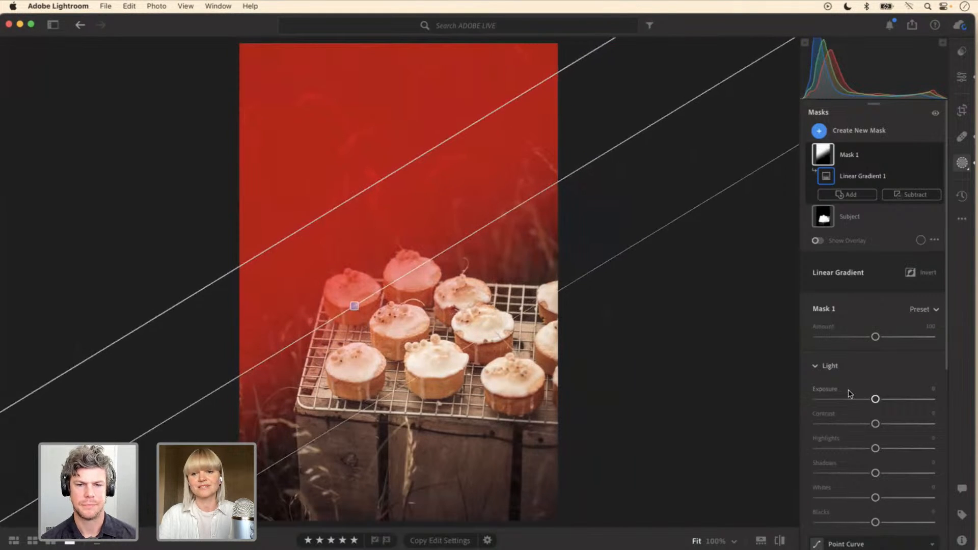
Step: Brighten the area under the linear gradient by setting Mask 1's exposure to +0.64
left_click_drag(875, 400, 885, 402)
left_click_drag(948, 325, 949, 363)
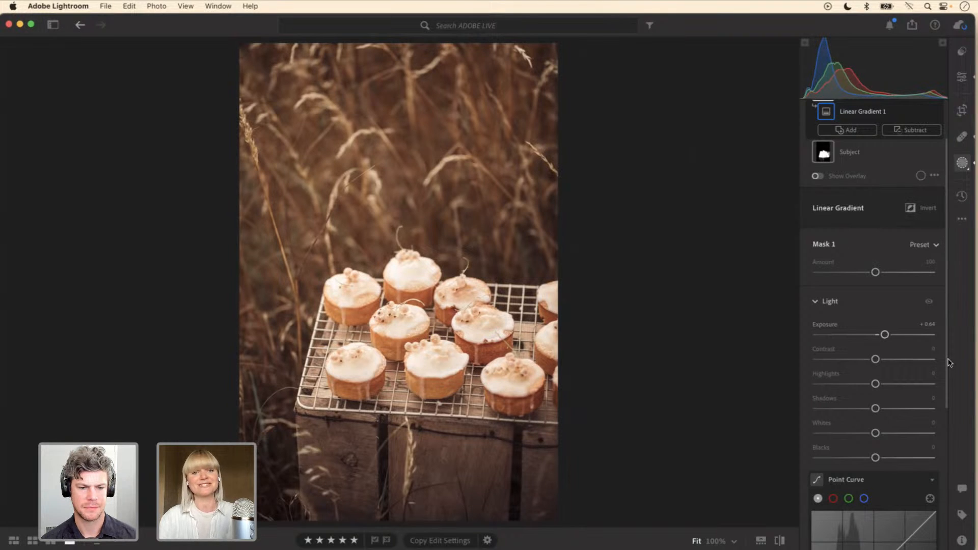
mouse_move(946, 336)
left_mouse_down()
mouse_move(946, 388)
mouse_move(947, 349)
left_mouse_up()
Step: Warm Mask 1 with a Temp of +10 and soften it with a Dehaze of -22
scroll(862, 455, "down", 5)
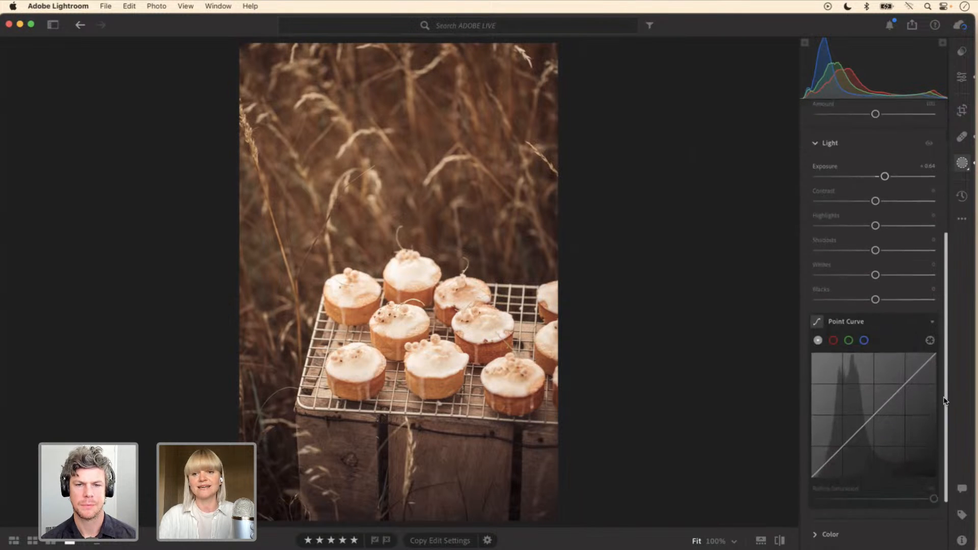
left_click(863, 456)
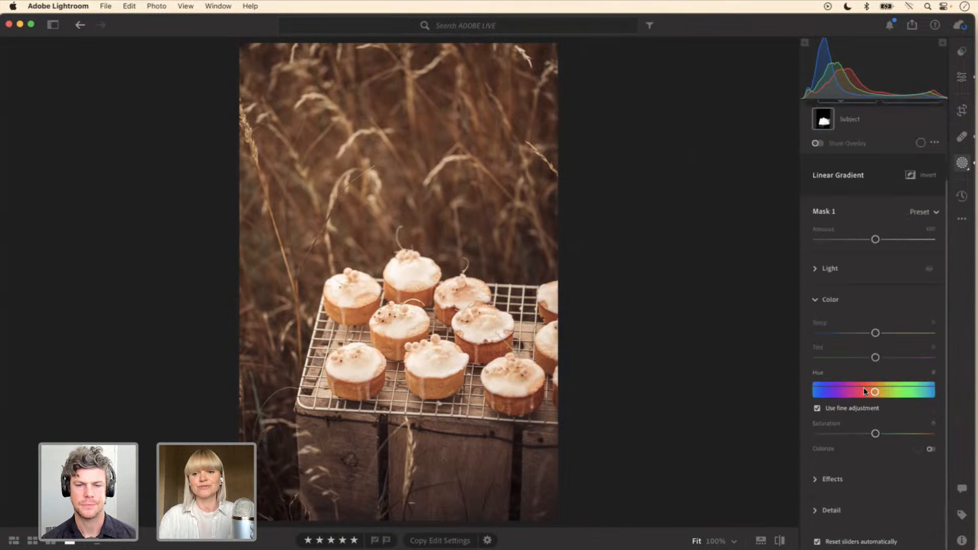
left_click_drag(876, 333, 884, 334)
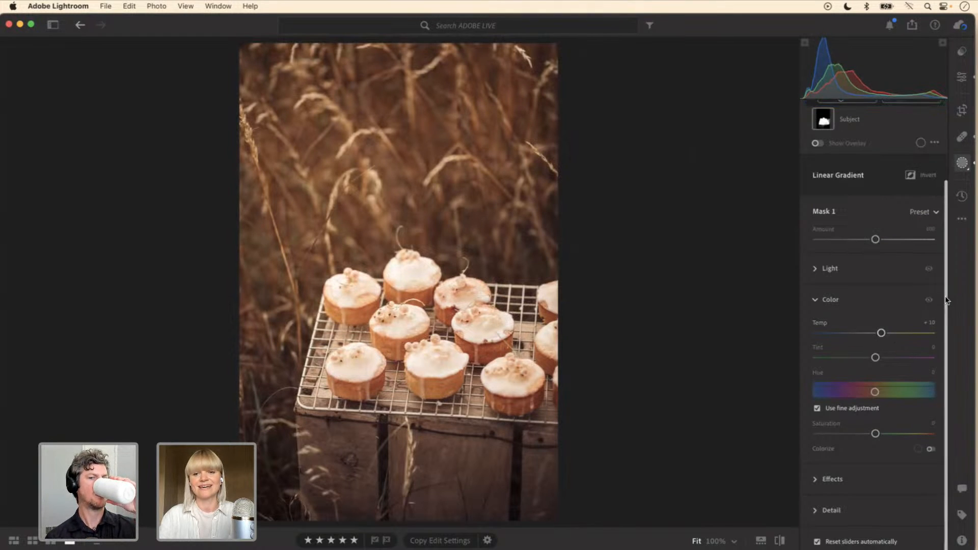
left_click(821, 480)
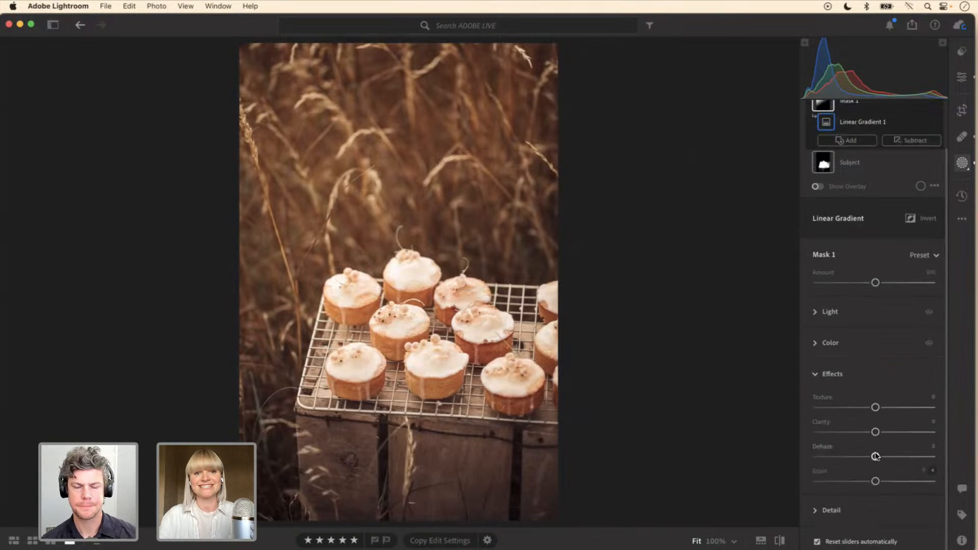
left_click_drag(875, 456, 863, 456)
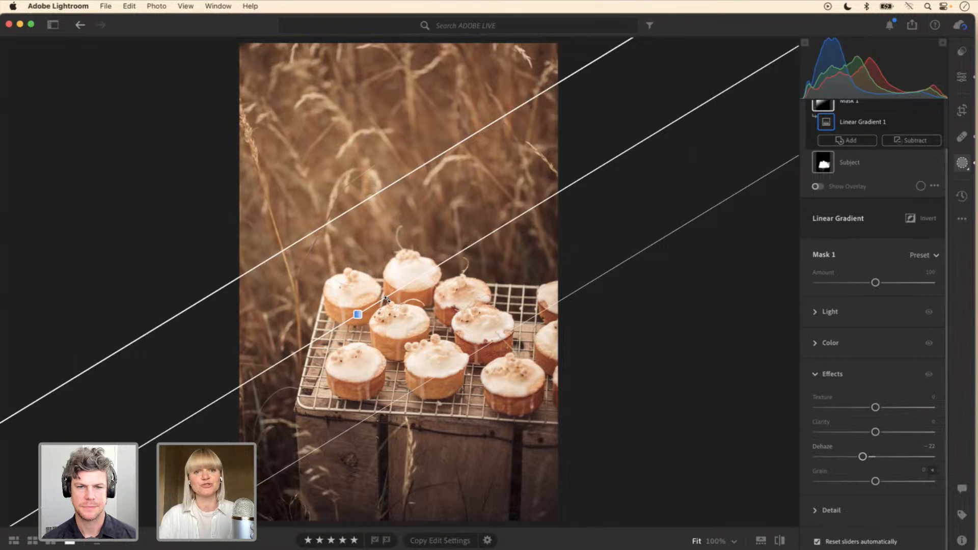
Step: Subtract from Mask 1 with a brush at flow 50, painting over the rear cakes with the mask overlay shown, and hide the overlay
scroll(946, 135, "up", 2)
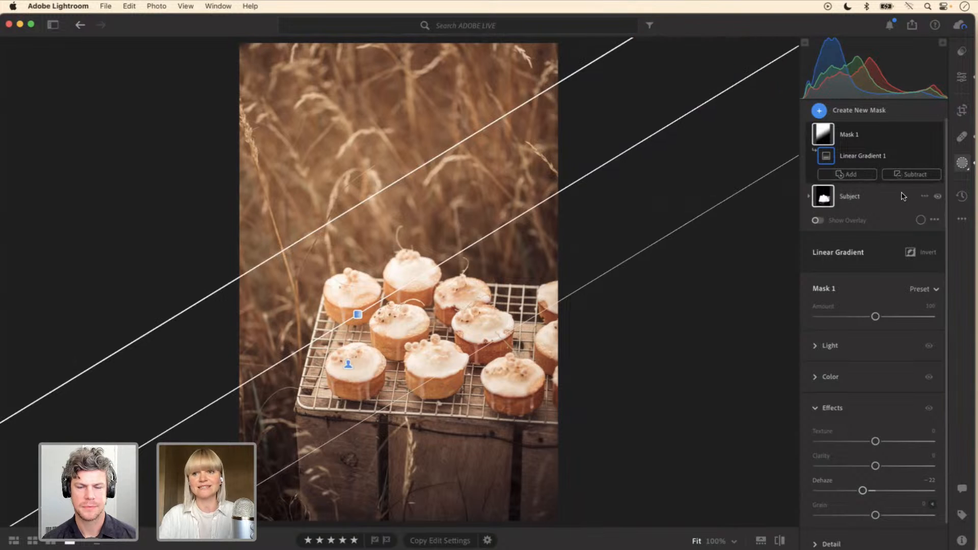
left_click(912, 175)
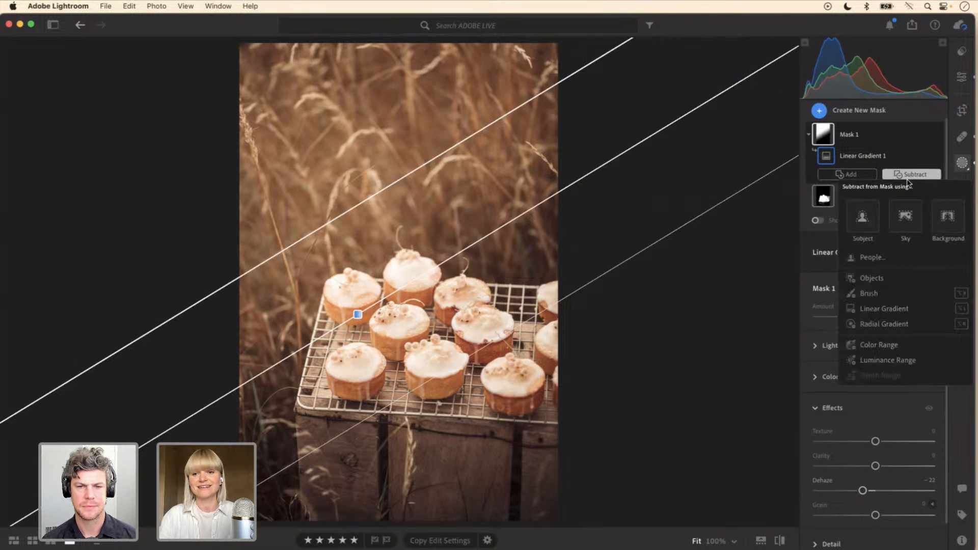
left_click(869, 293)
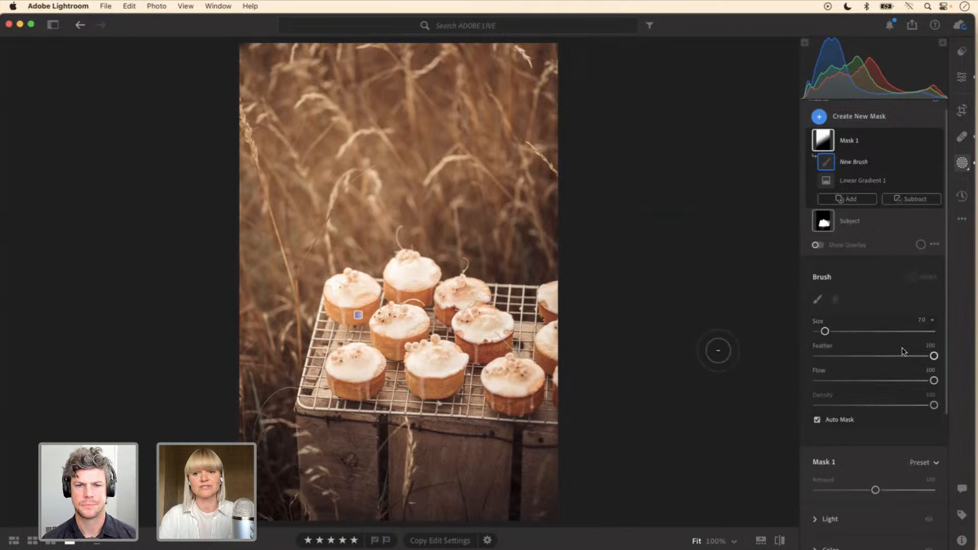
left_click_drag(934, 381, 875, 383)
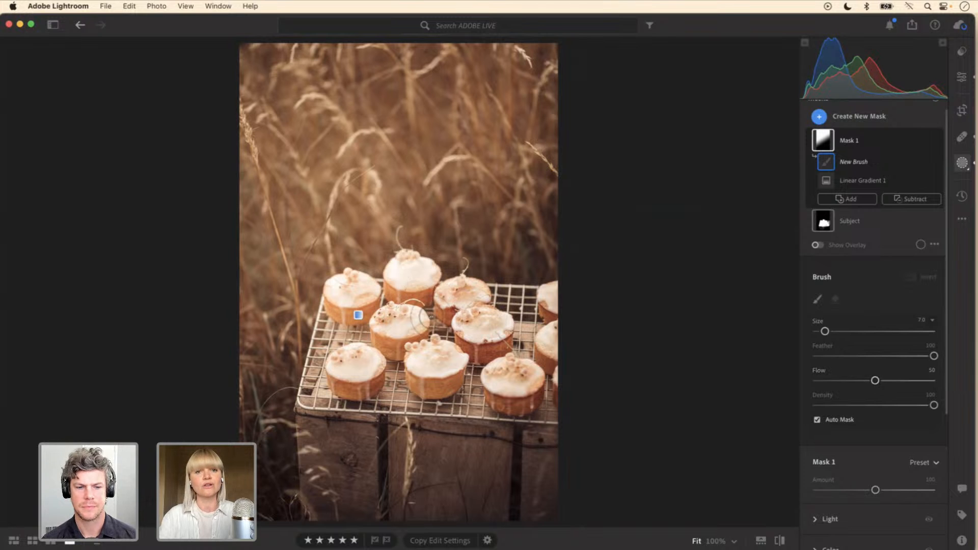
key("o")
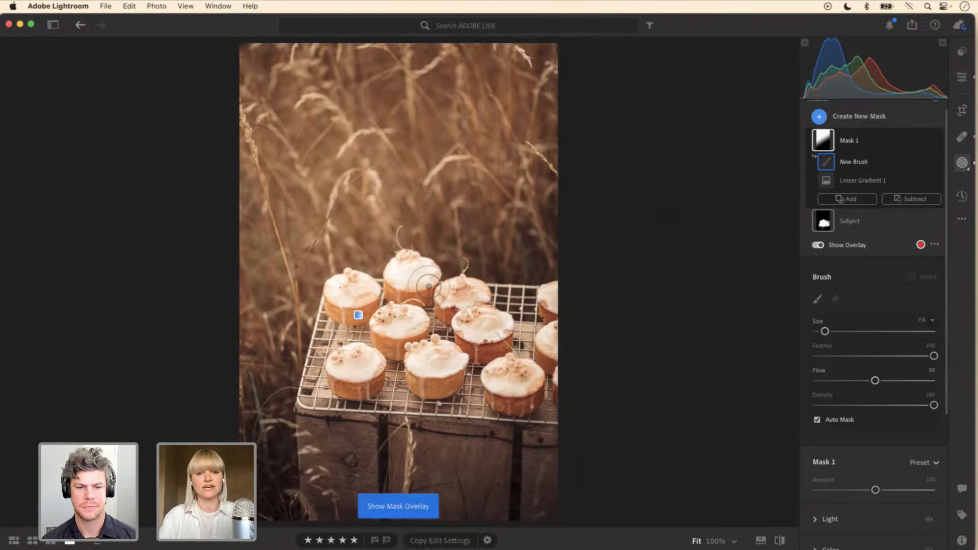
mouse_move(427, 280)
left_mouse_down()
mouse_move(405, 267)
mouse_move(399, 287)
mouse_move(439, 290)
mouse_move(408, 273)
mouse_move(401, 323)
mouse_move(377, 331)
mouse_move(407, 332)
mouse_move(336, 282)
mouse_move(353, 310)
mouse_move(357, 286)
mouse_move(339, 299)
mouse_move(375, 302)
mouse_move(354, 280)
mouse_move(340, 311)
mouse_move(358, 321)
mouse_move(338, 295)
mouse_move(371, 363)
mouse_move(343, 367)
mouse_move(400, 317)
mouse_move(418, 316)
mouse_move(411, 271)
mouse_move(429, 278)
mouse_move(400, 264)
mouse_move(430, 286)
mouse_move(400, 270)
mouse_move(414, 294)
mouse_move(406, 269)
mouse_move(403, 319)
mouse_move(486, 300)
mouse_move(377, 306)
mouse_move(354, 283)
mouse_move(330, 299)
mouse_move(333, 311)
mouse_move(344, 288)
mouse_move(372, 303)
mouse_move(367, 281)
mouse_move(389, 295)
mouse_move(341, 314)
mouse_move(345, 335)
left_mouse_up()
key("y")
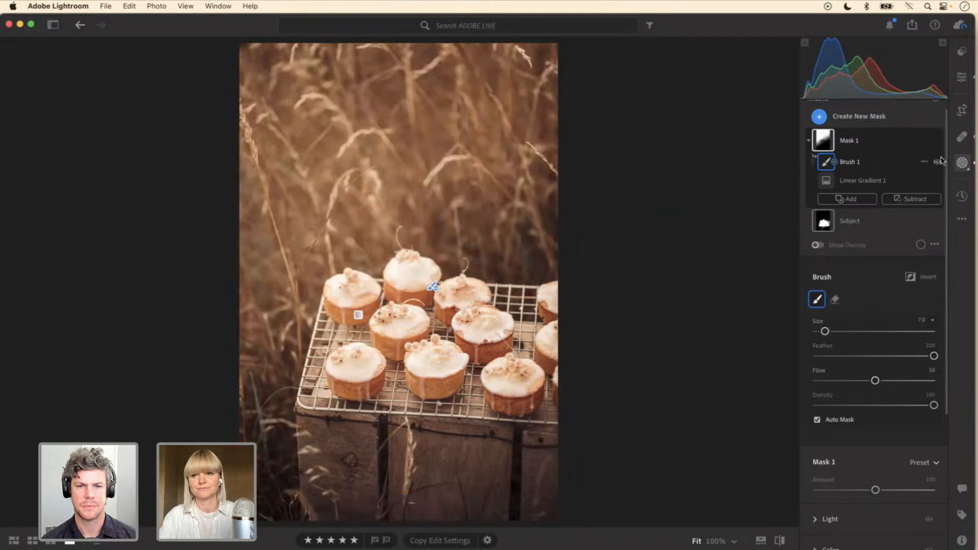
Step: Toggle the subtracting brush's visibility and the mask overlay on and off to judge how the cakes are excluded
left_click(939, 162)
left_click(939, 162)
left_click(939, 162)
left_click(939, 162)
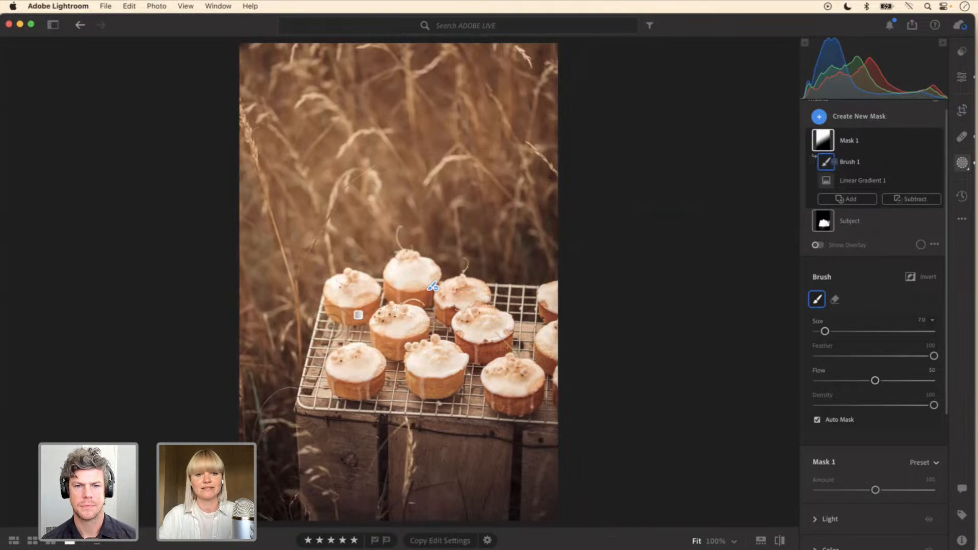
key("y")
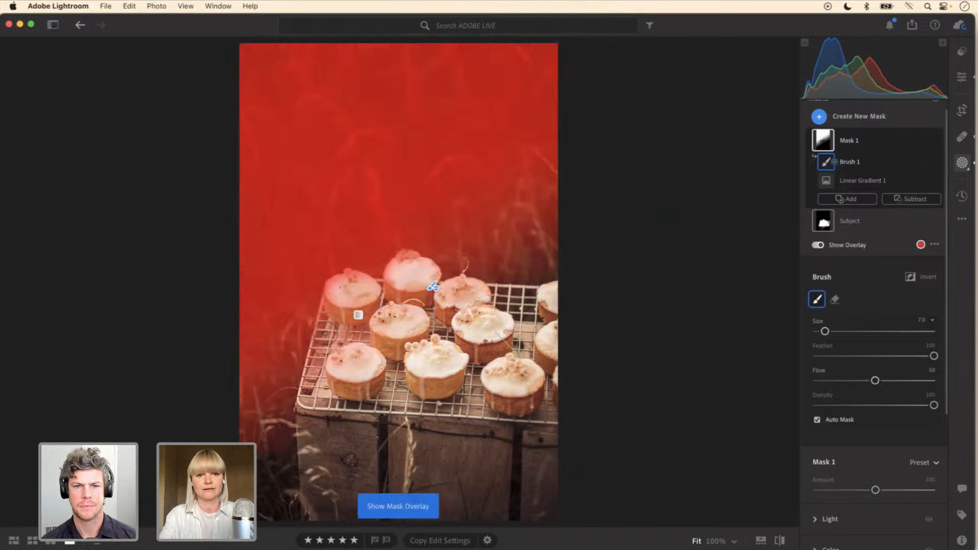
key("y")
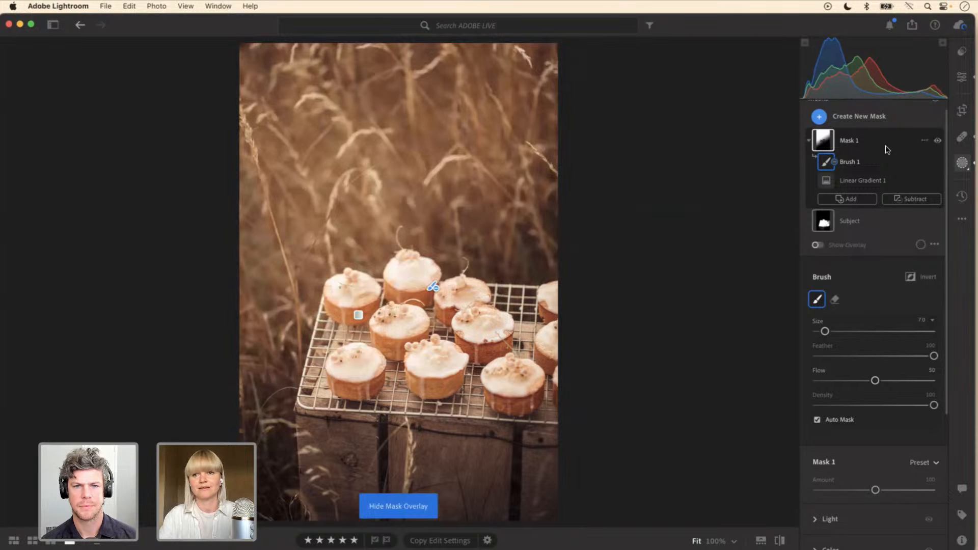
Step: Hide and show Mask 1 twice to compare the cake photo with and without its brightening, leaving the mask visible
left_click(938, 142)
left_click(938, 141)
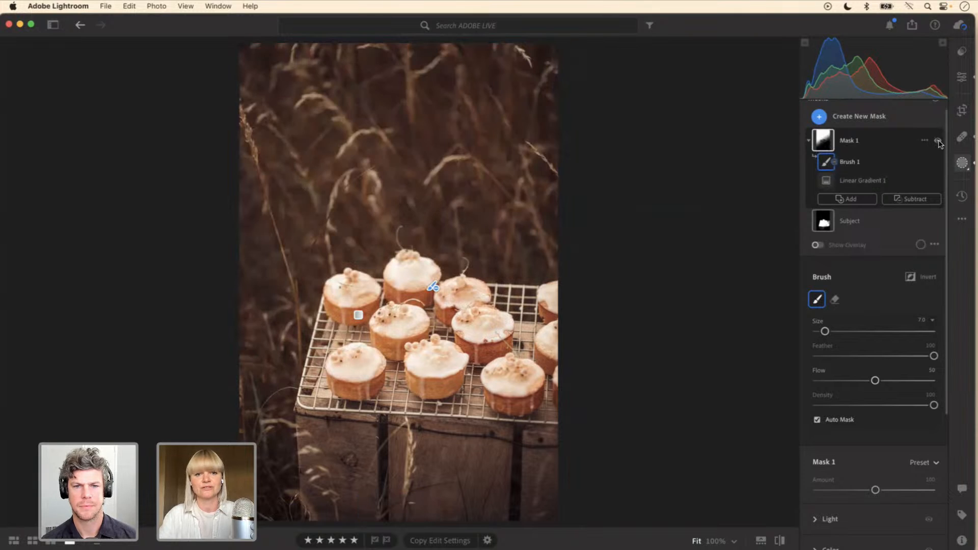
left_click(938, 142)
left_click(938, 142)
Step: Select Mask 1 as a whole and lower its exposure to +0.60
left_click(885, 145)
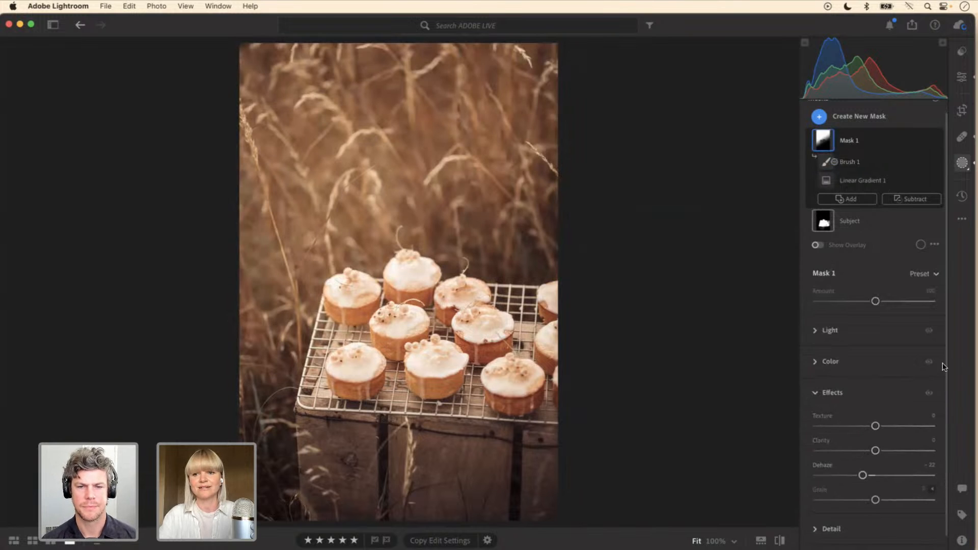
scroll(945, 374, "down", 2)
scroll(949, 392, "up", 3)
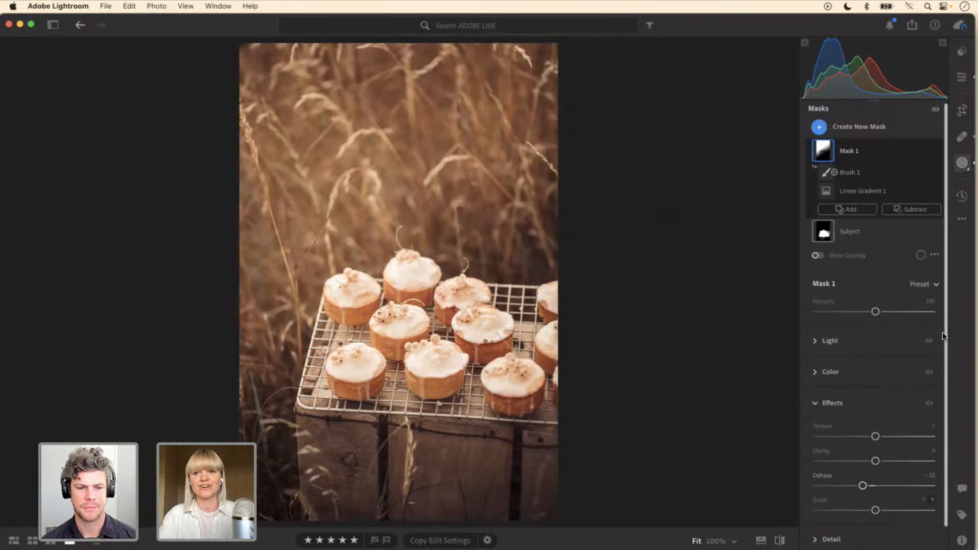
left_click(823, 345)
left_click_drag(885, 212, 884, 212)
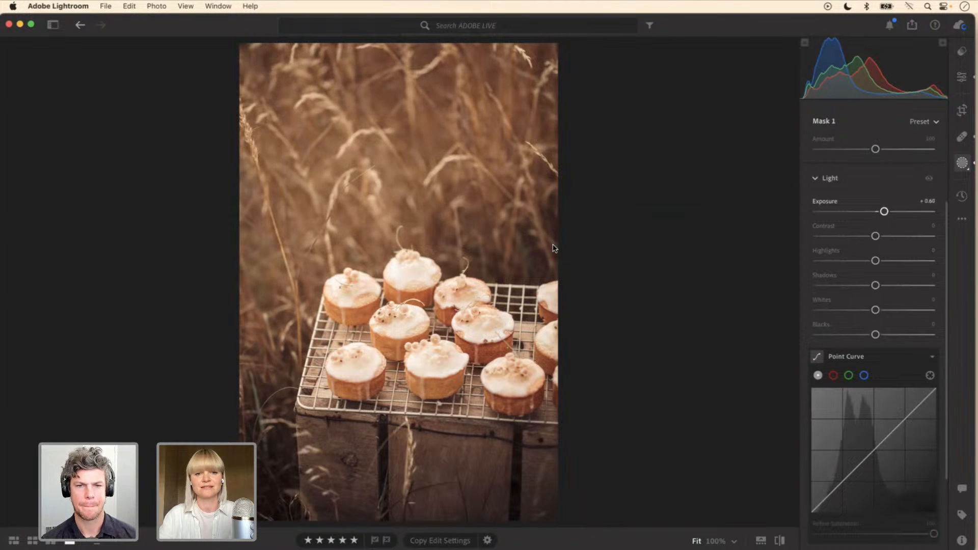
Step: Shift Mask 1's linear gradient slightly down and to the right over the cakes, and deselect the mask
left_click(358, 316)
left_click_drag(358, 316, 363, 321)
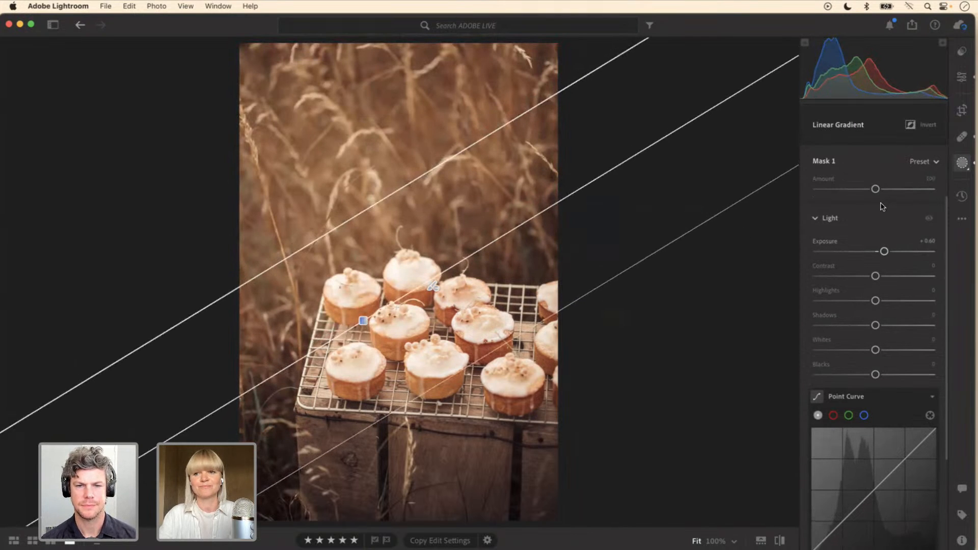
left_click(729, 269)
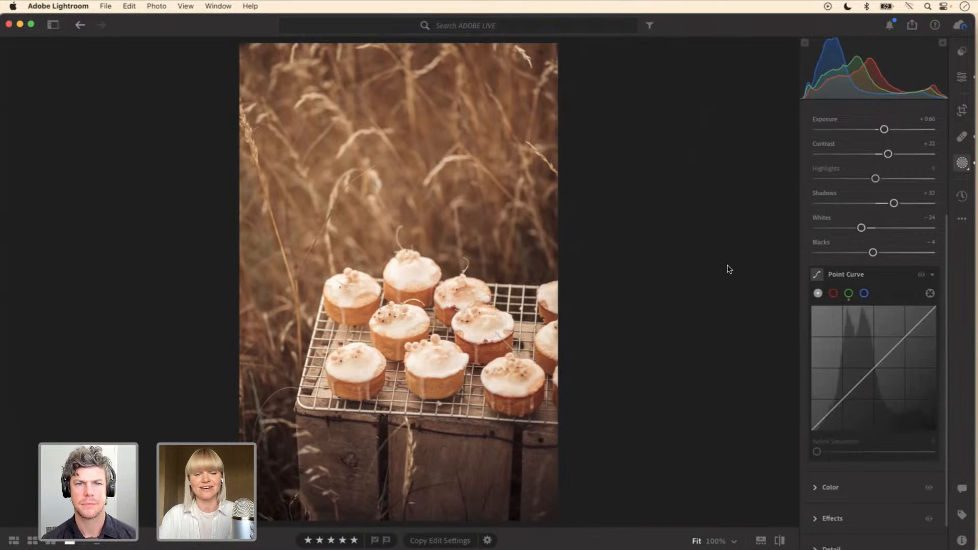
Step: Turn Mask 1 off and back on to check the final effect of the repositioned gradient
left_click_drag(946, 220, 954, 120)
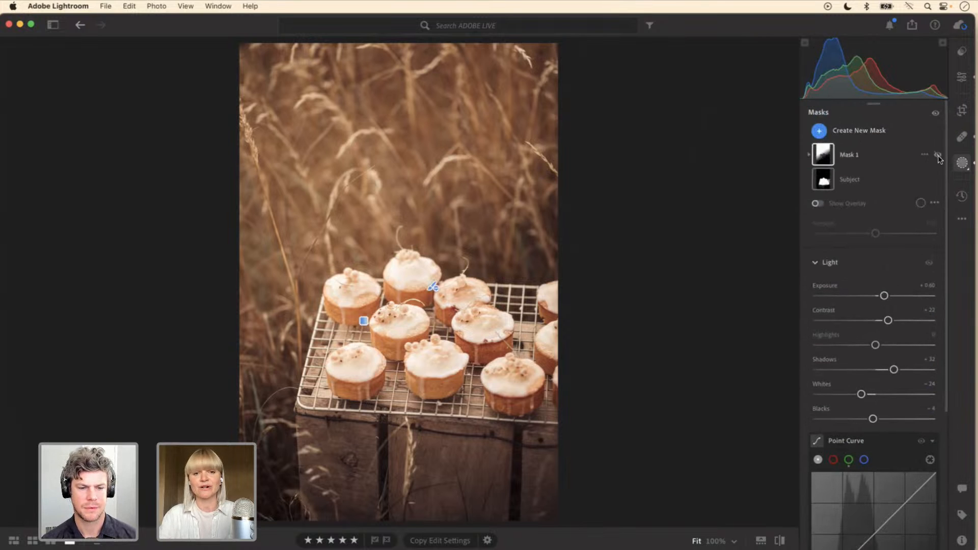
left_click(938, 156)
left_click(939, 156)
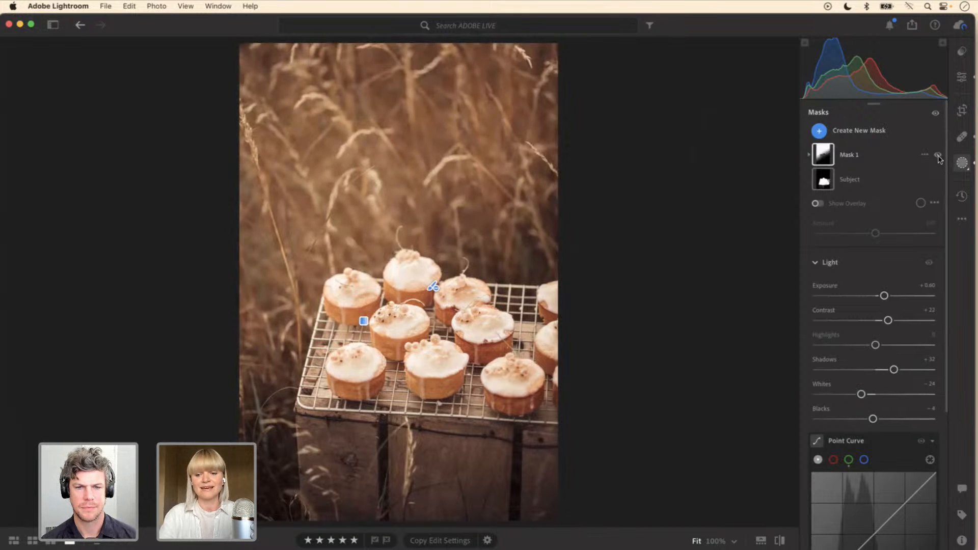
Step: Go to the chocolate raspberry cake photo and switch its Light effect mask off and on repeatedly to judge the window light
key("Right")
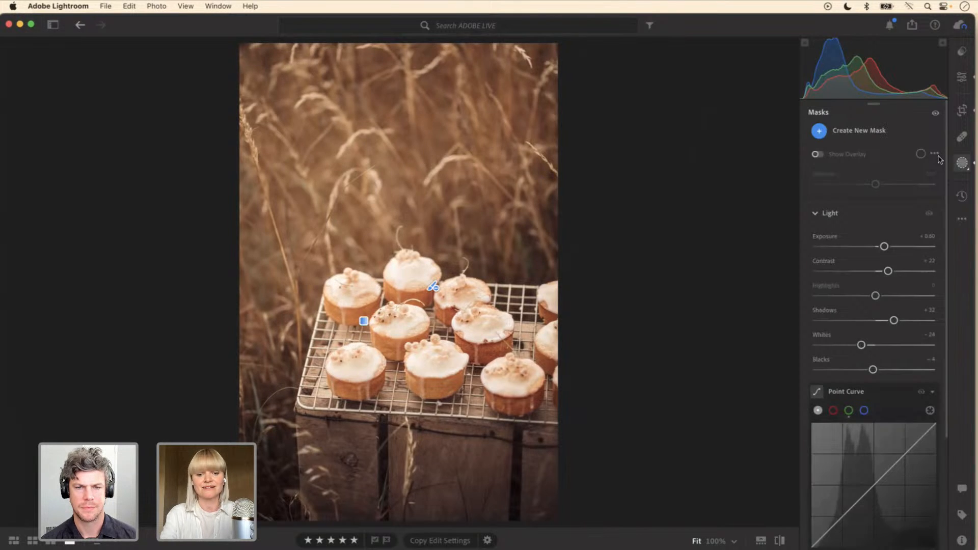
key("Right")
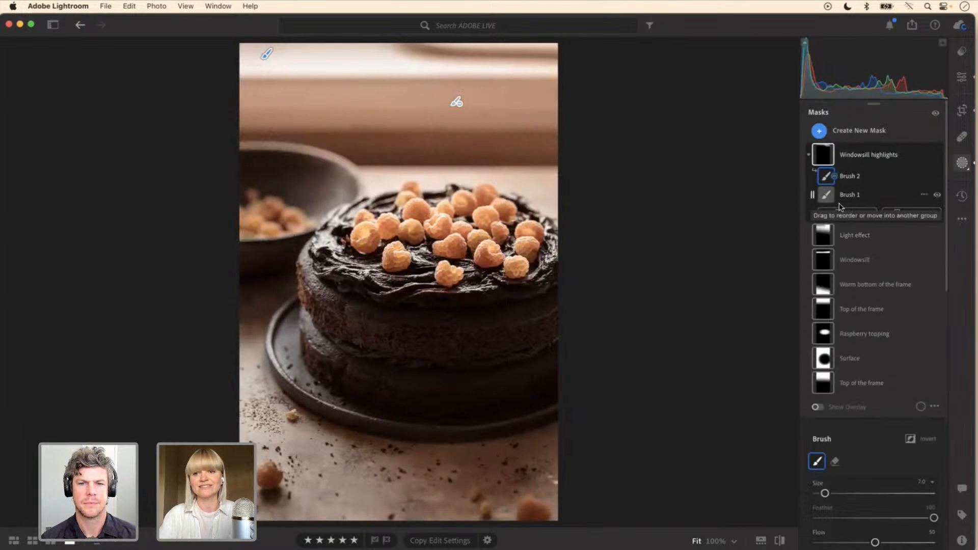
left_click(938, 235)
left_click(938, 236)
left_click(938, 235)
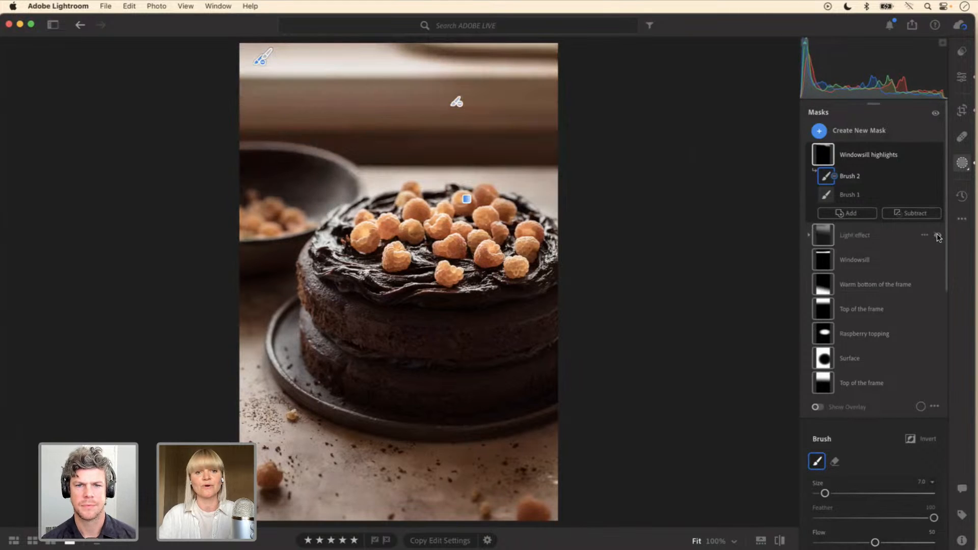
left_click(937, 235)
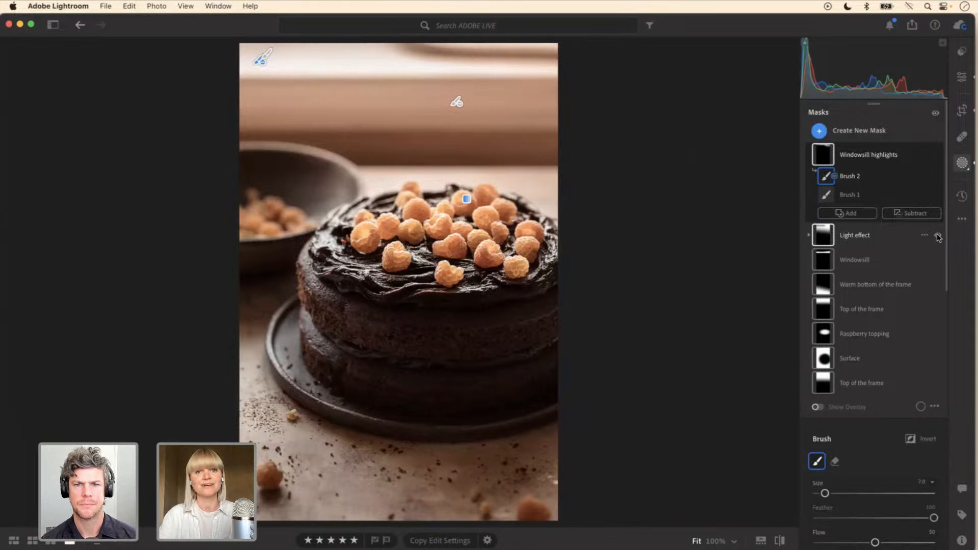
left_click(937, 235)
left_click(938, 234)
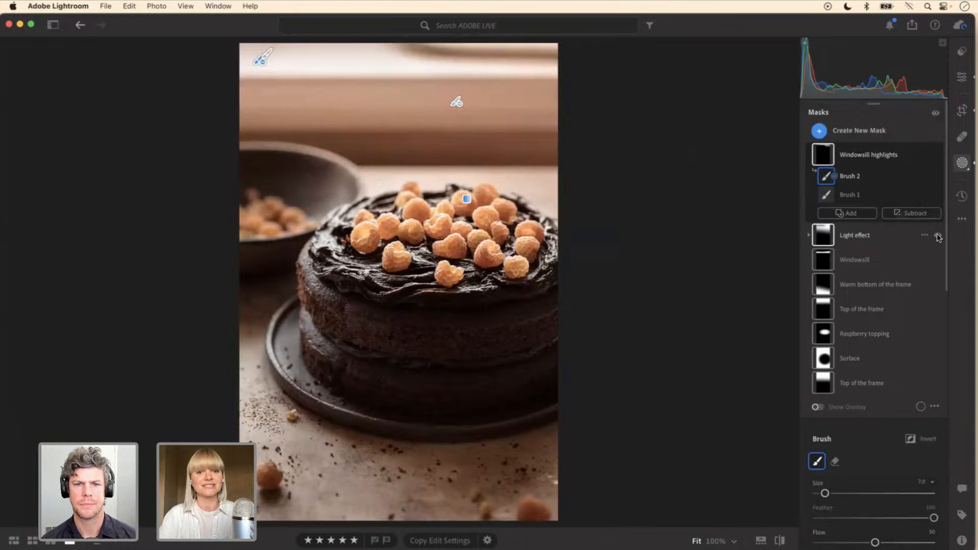
left_click(937, 234)
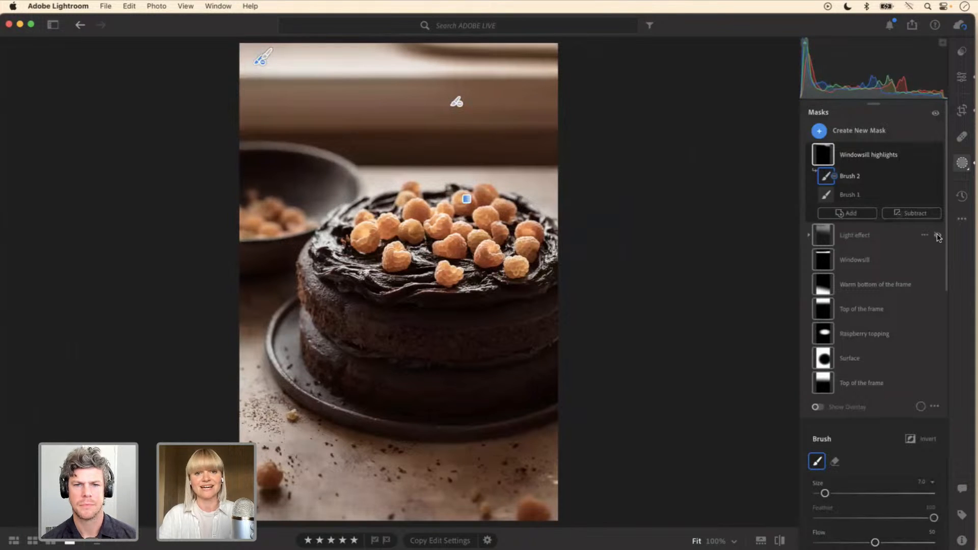
left_click(937, 234)
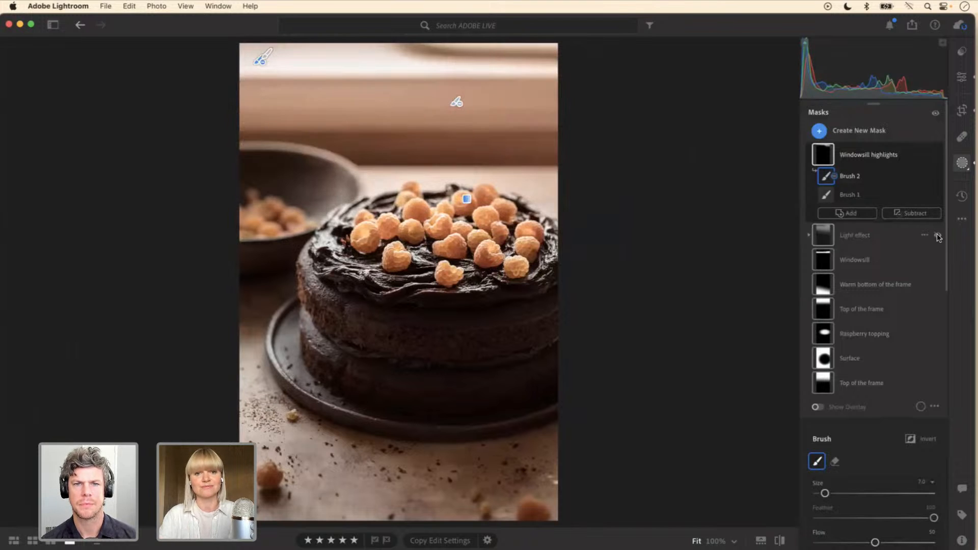
left_click(937, 235)
left_click(937, 234)
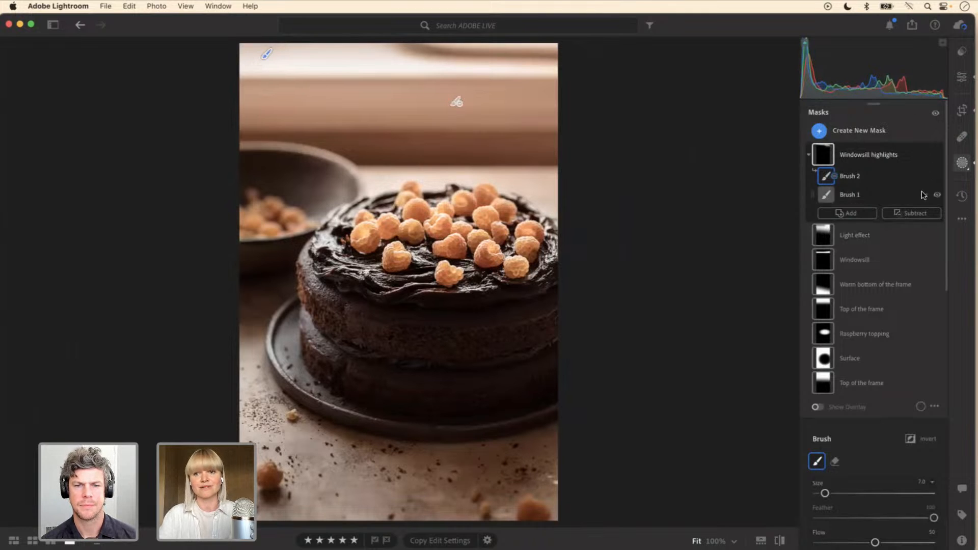
Step: Toggle the Windowsill highlights mask and the Light effect mask off and on to compare their contributions, leaving both visible
left_click(938, 155)
left_click(938, 155)
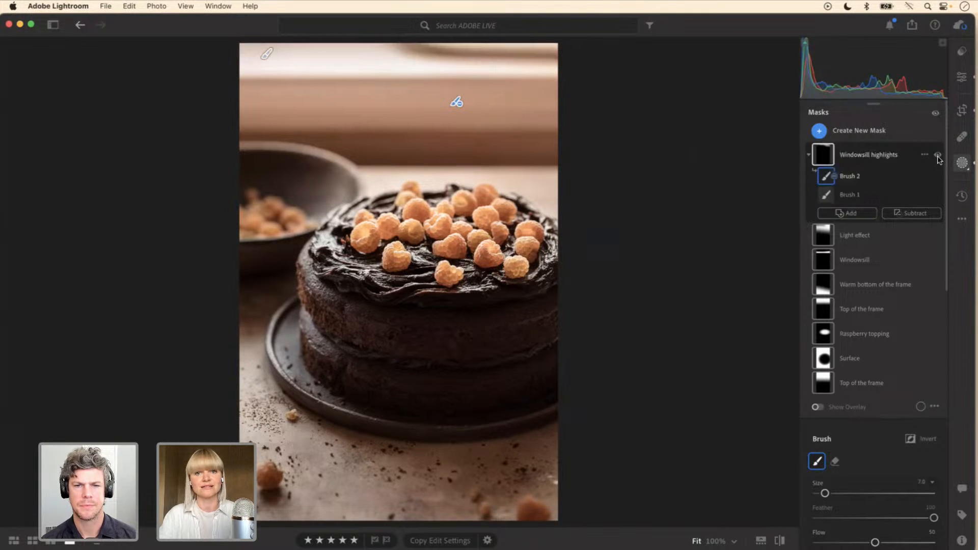
left_click(937, 236)
left_click(937, 236)
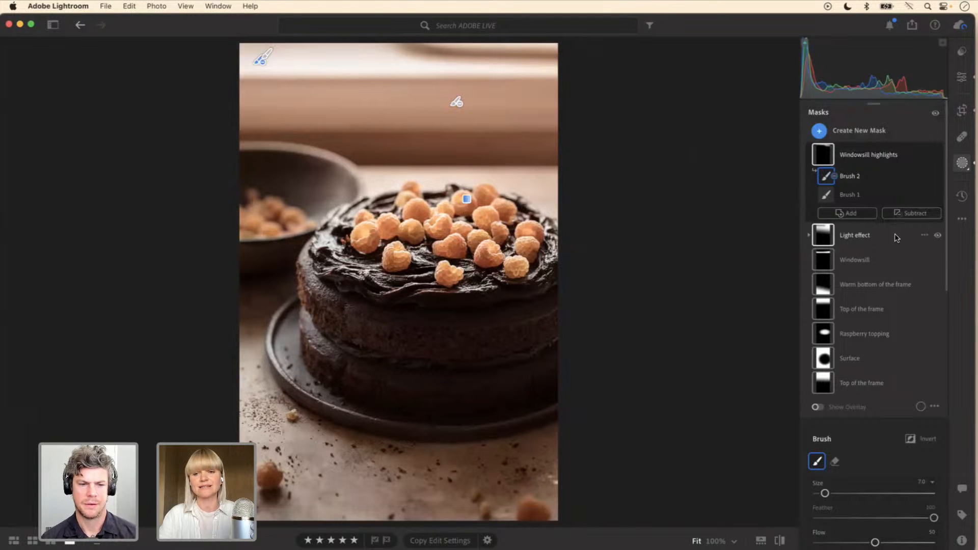
left_click(938, 155)
left_click(938, 155)
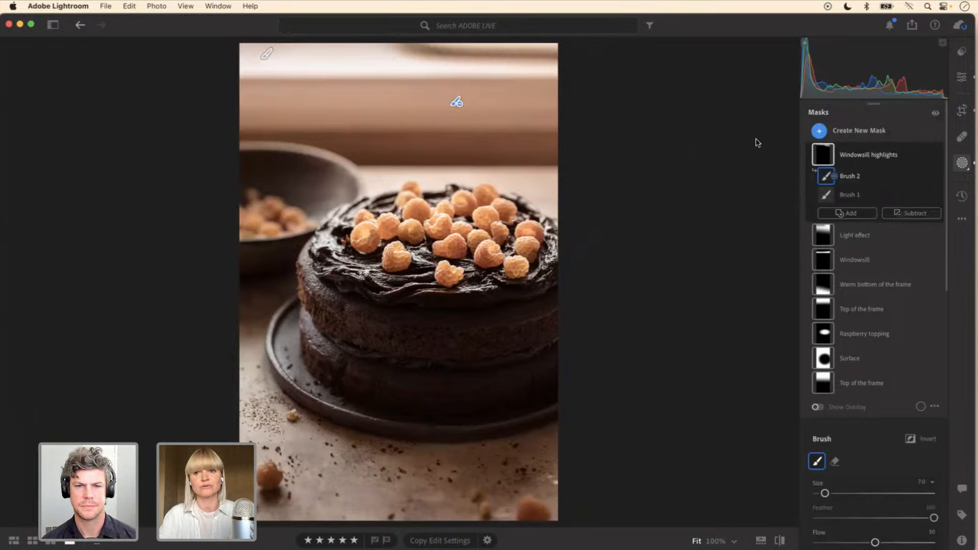
left_click(937, 155)
left_click(937, 155)
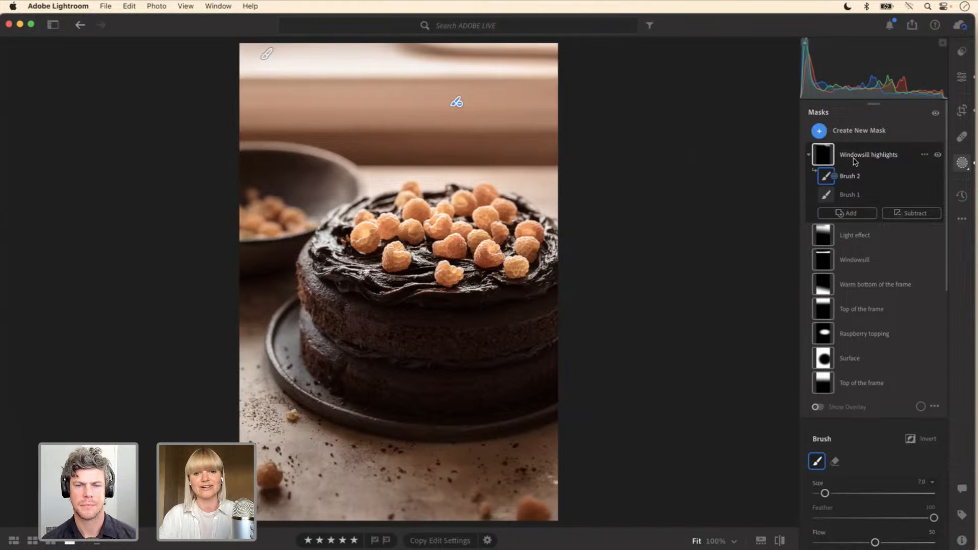
Step: Go to the madeleines photo, create a brush mask at size 7.0, and paint over the tops of the madeleines on the plate
key("Right")
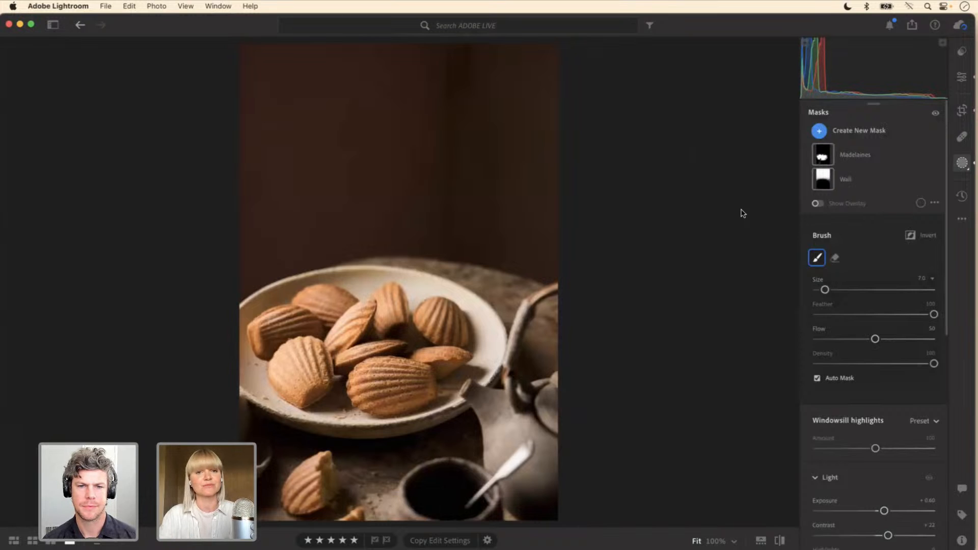
left_click(852, 134)
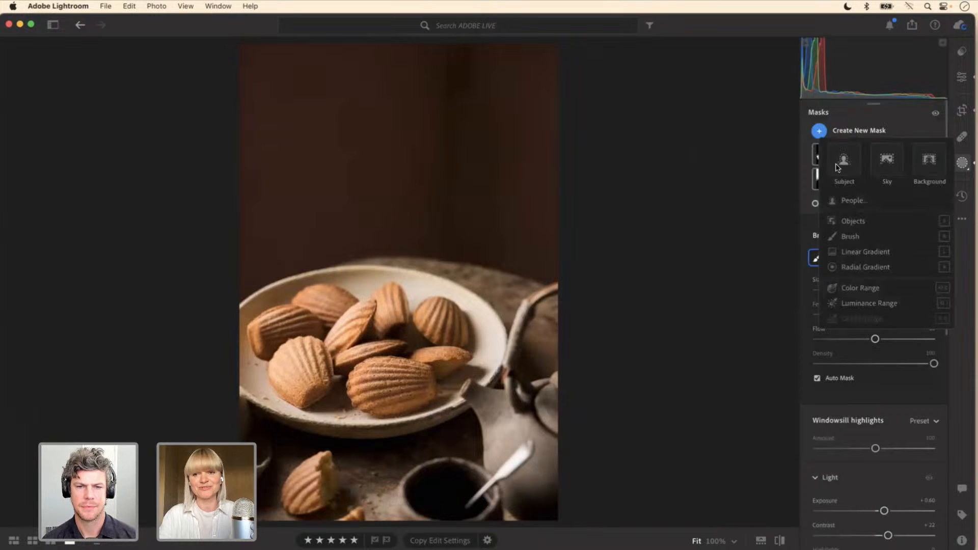
left_click(851, 237)
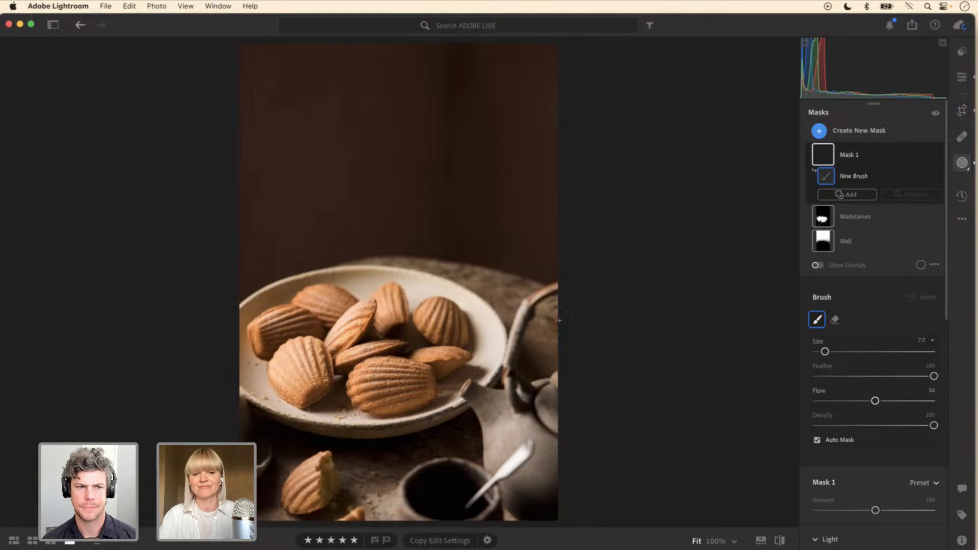
key("bracketleft")
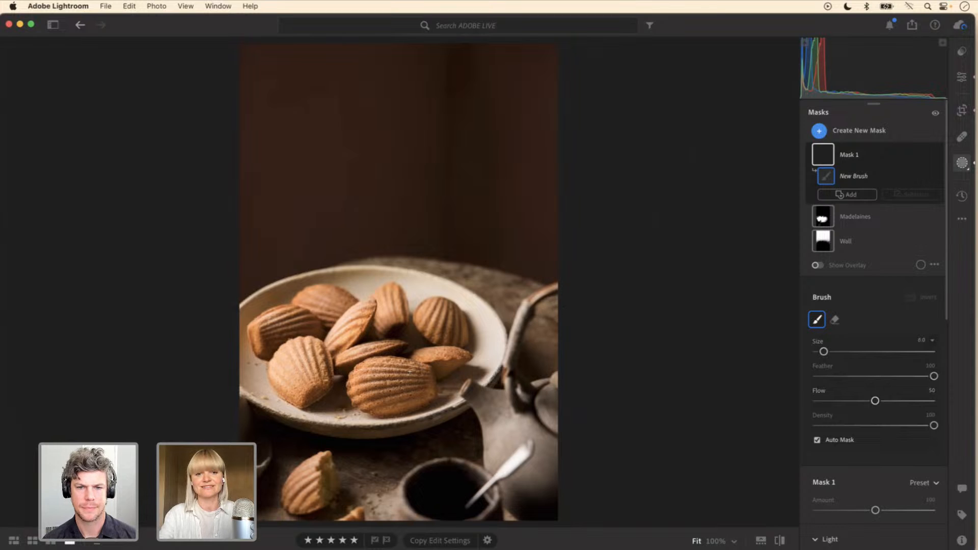
key("bracketright")
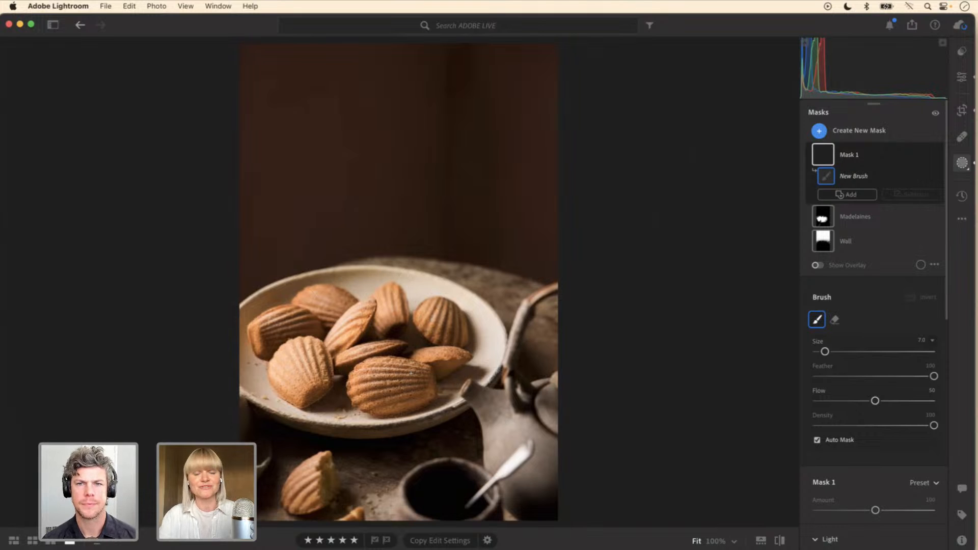
mouse_move(363, 390)
left_mouse_down()
mouse_move(379, 377)
mouse_move(422, 382)
mouse_move(408, 372)
mouse_move(364, 382)
mouse_move(385, 371)
left_mouse_up()
mouse_move(309, 350)
left_mouse_down()
mouse_move(303, 377)
mouse_move(311, 357)
mouse_move(290, 352)
mouse_move(273, 319)
mouse_move(316, 295)
mouse_move(345, 303)
mouse_move(330, 298)
left_mouse_up()
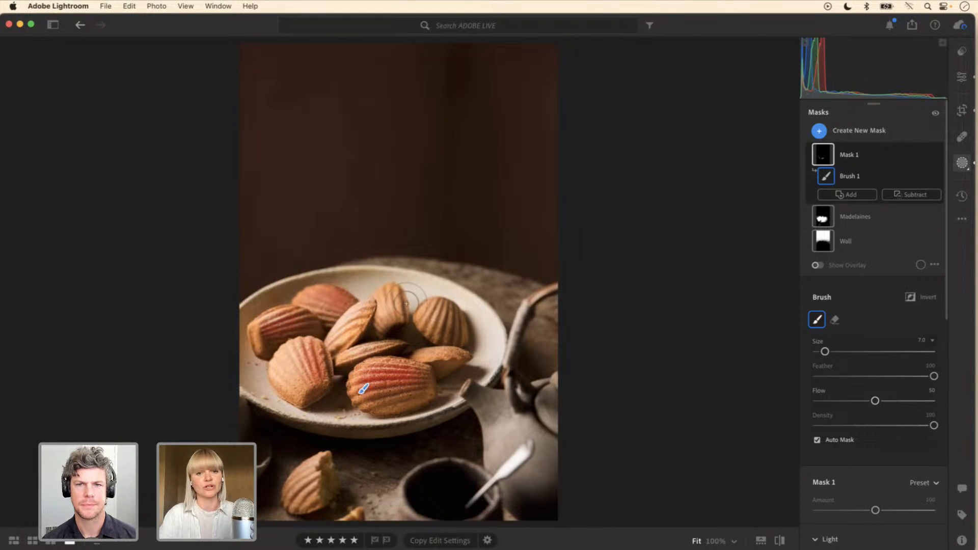
mouse_move(392, 298)
left_mouse_down()
mouse_move(395, 319)
mouse_move(427, 317)
left_mouse_up()
left_click_drag(430, 355, 478, 355)
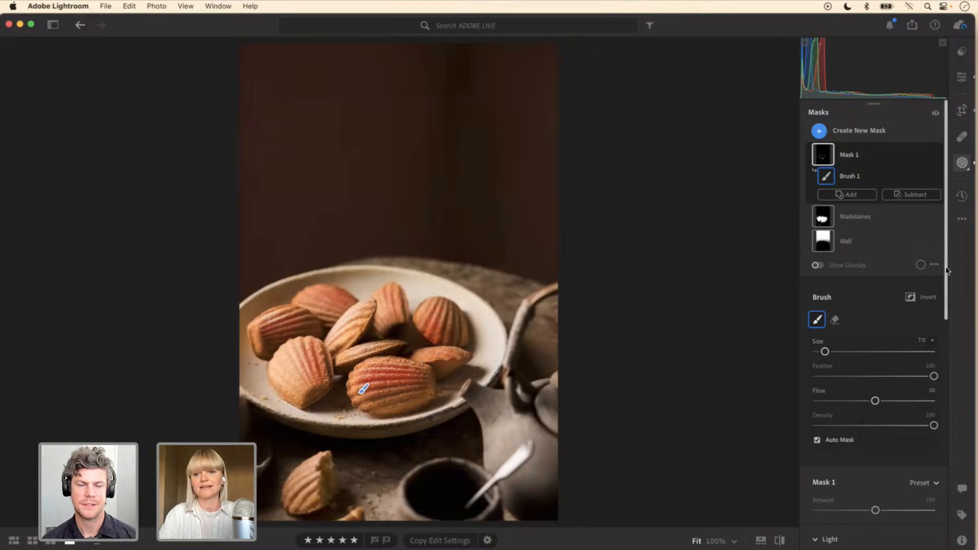
Step: Raise Mask 1's exposure to +1.48 and brush a little more over the front madeleine
scroll(947, 321, "down", 8)
key("o")
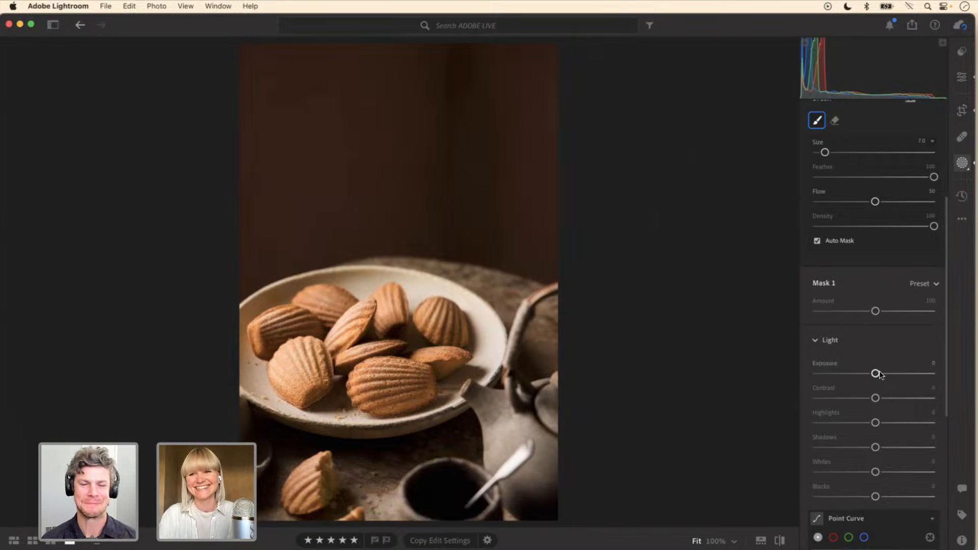
left_click_drag(876, 374, 897, 376)
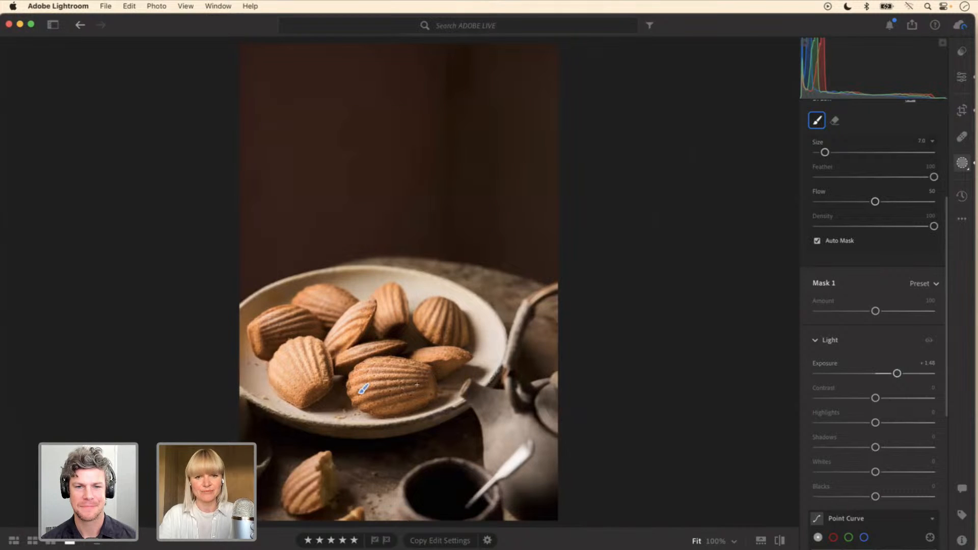
mouse_move(414, 374)
left_mouse_down()
mouse_move(366, 383)
mouse_move(423, 375)
mouse_move(384, 371)
mouse_move(374, 382)
mouse_move(426, 376)
mouse_move(373, 382)
mouse_move(422, 372)
left_mouse_up()
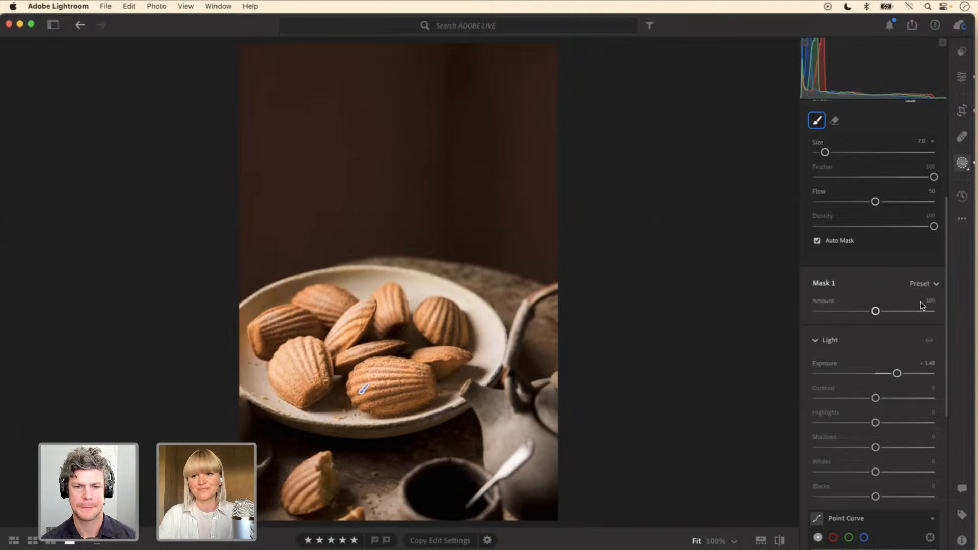
Step: Turn Mask 1 off and on repeatedly to check the brightening on the madeleines, leaving the mask visible
scroll(923, 306, "up", 5)
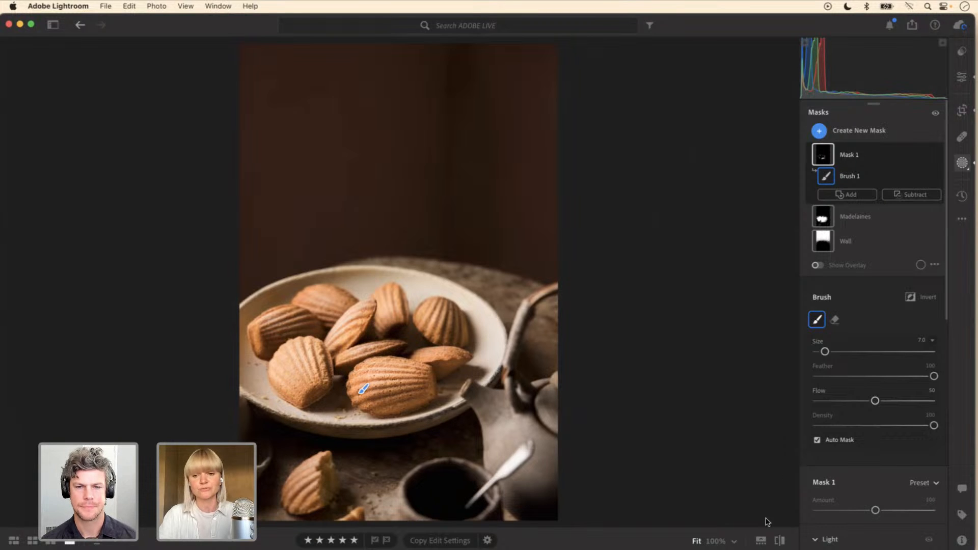
left_click(937, 156)
left_click(936, 156)
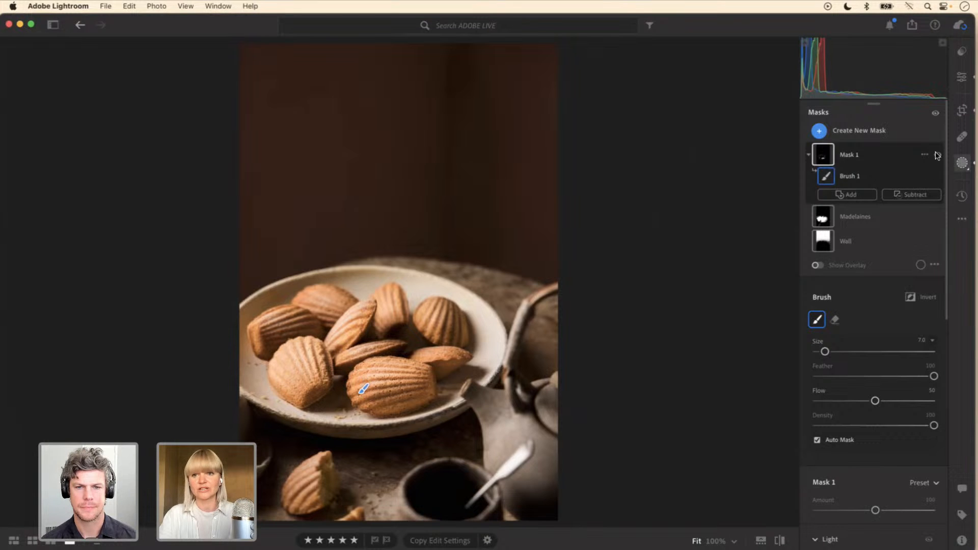
left_click(938, 156)
left_click(938, 156)
left_click(937, 156)
left_click(938, 156)
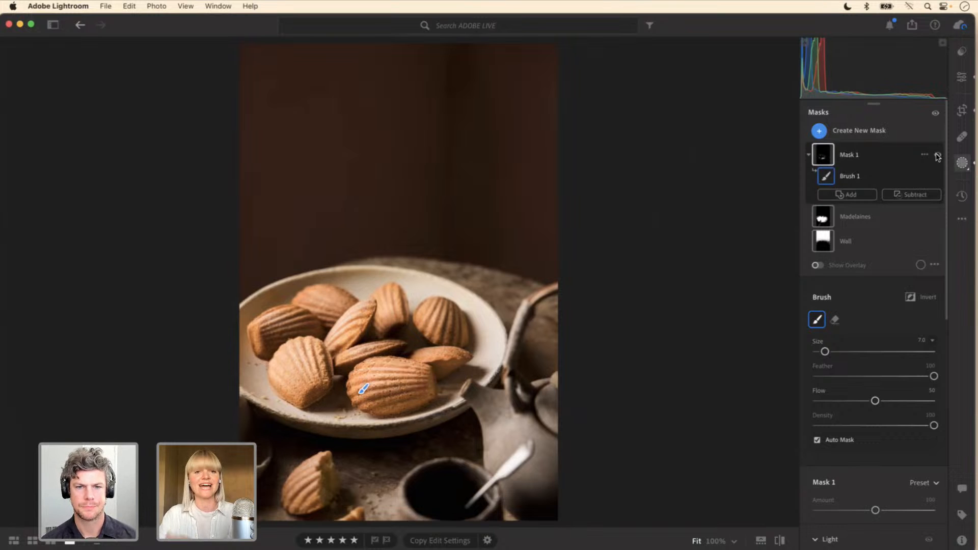
left_click(938, 156)
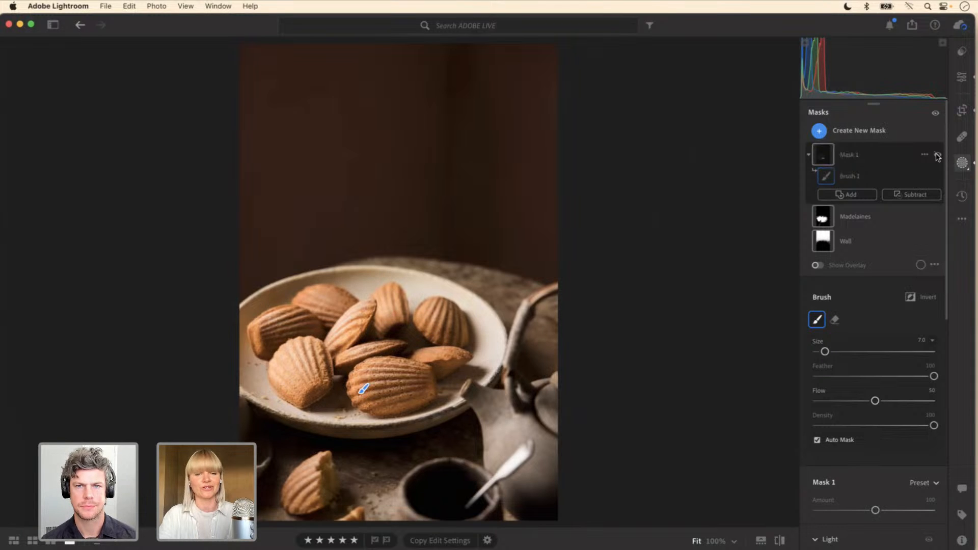
left_click(938, 156)
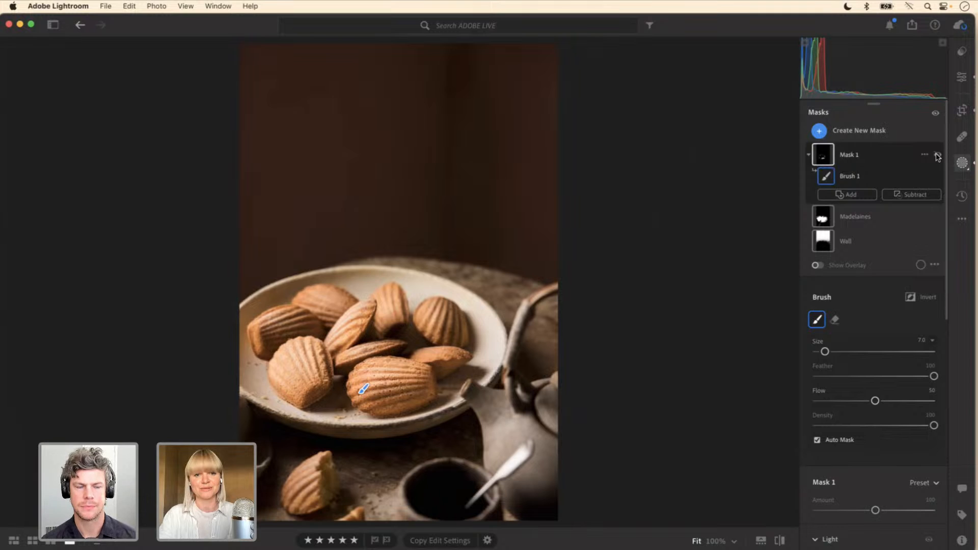
left_click(938, 156)
left_click(938, 156)
left_click(938, 156)
left_click(938, 156)
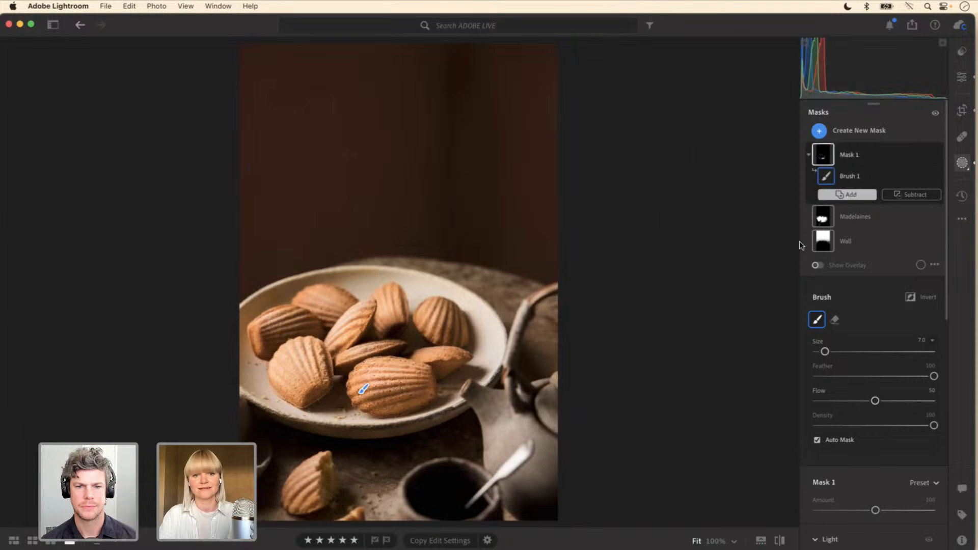
Step: Switch the madeleines photo between its original and edited versions several times, ending on the edited version
left_click(781, 542)
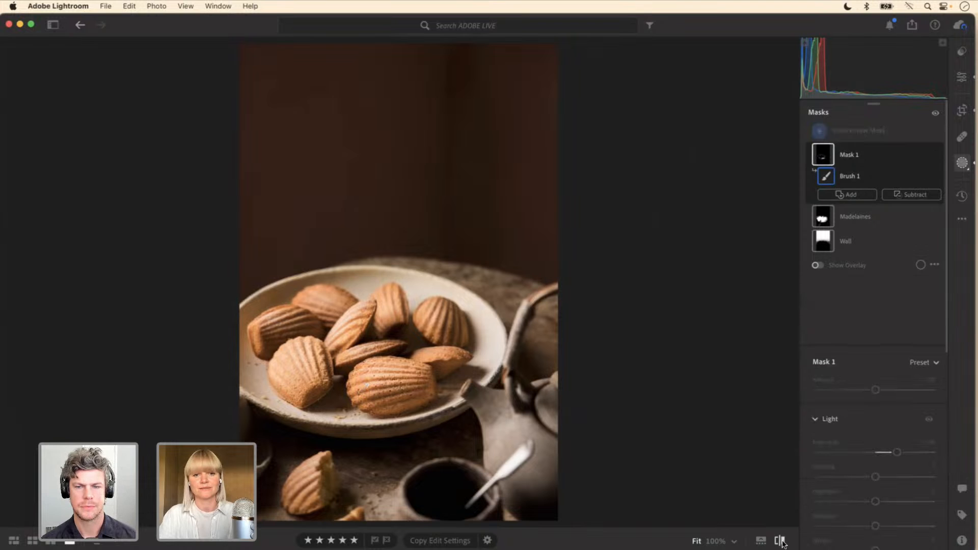
left_click(781, 541)
left_click(781, 542)
left_click(781, 542)
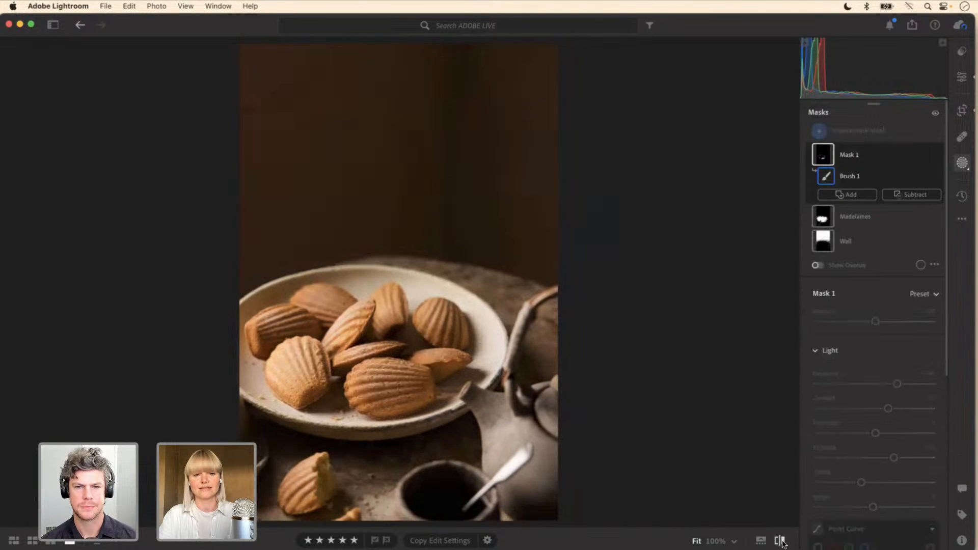
left_click(782, 541)
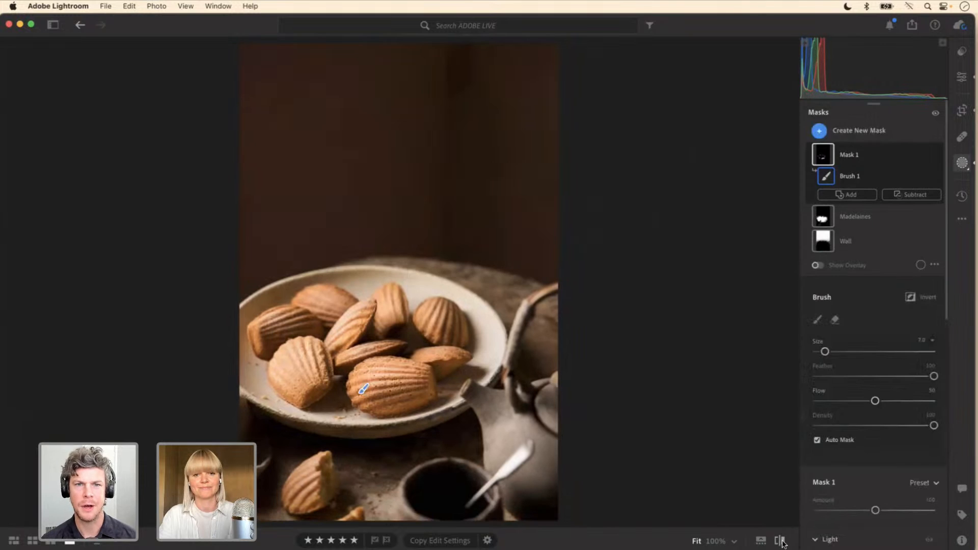
left_click(782, 541)
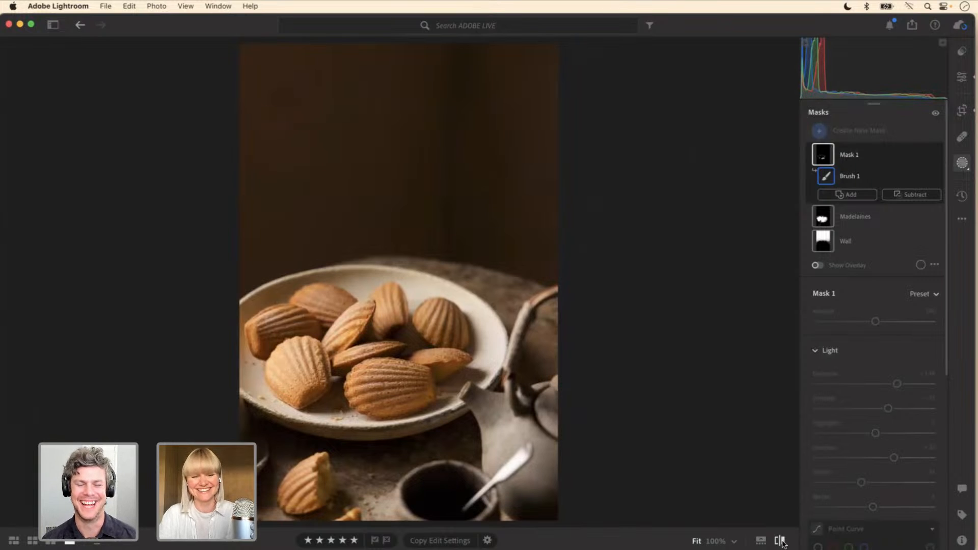
left_click(781, 541)
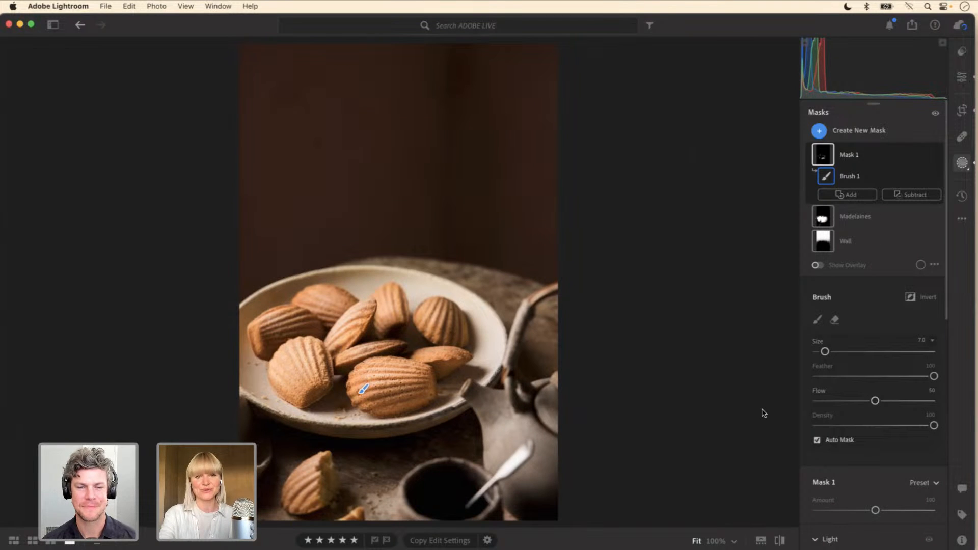
Step: Return to the album's photo grid and open the photo of halved figs in a dark bowl
key("g")
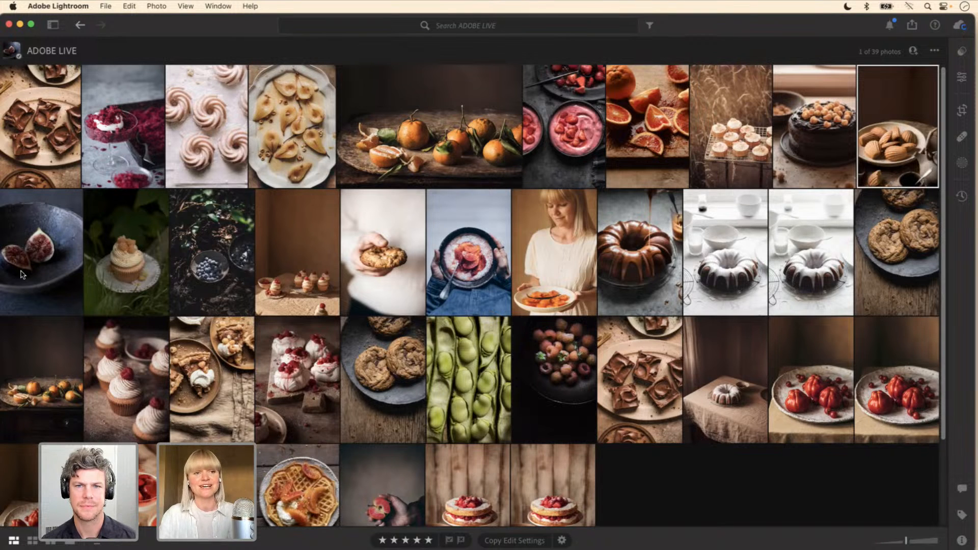
double_click(37, 259)
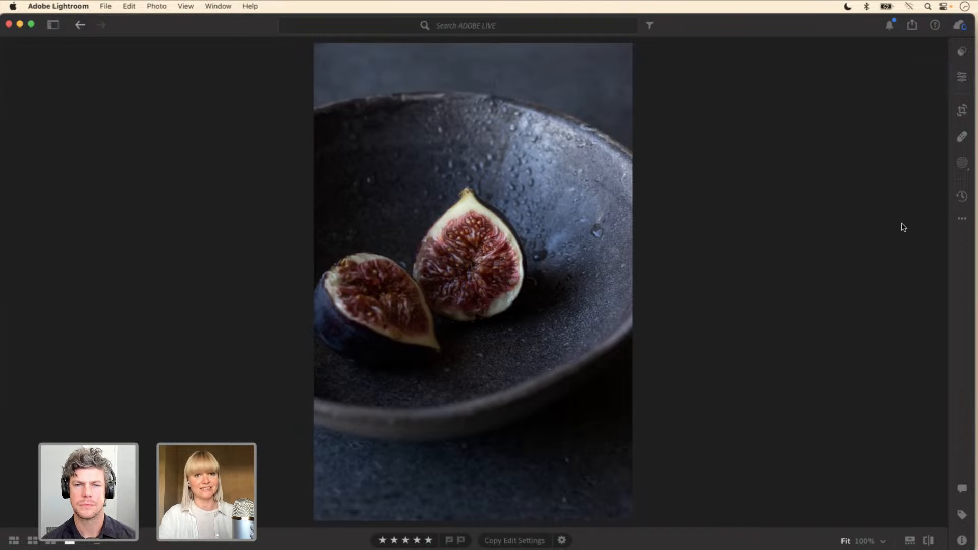
left_click(963, 164)
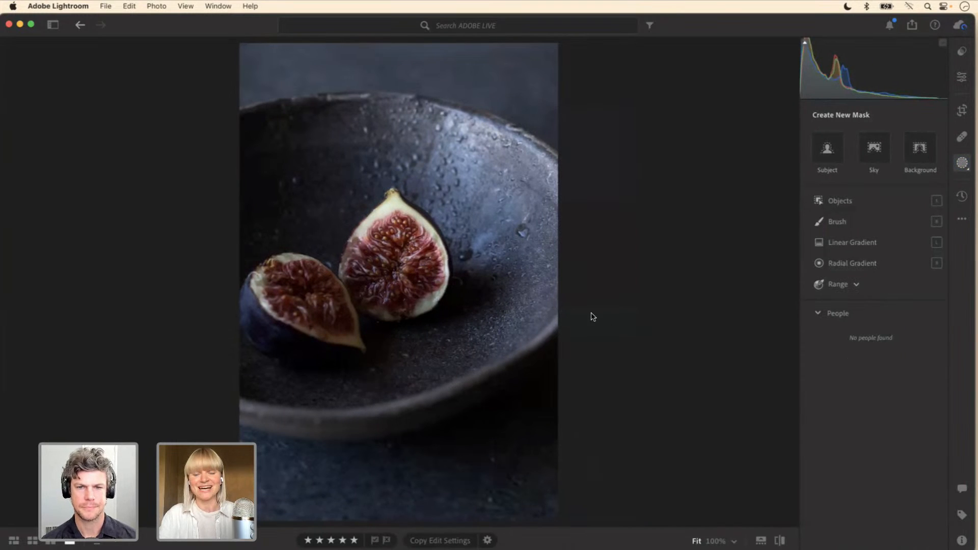
left_click(841, 265)
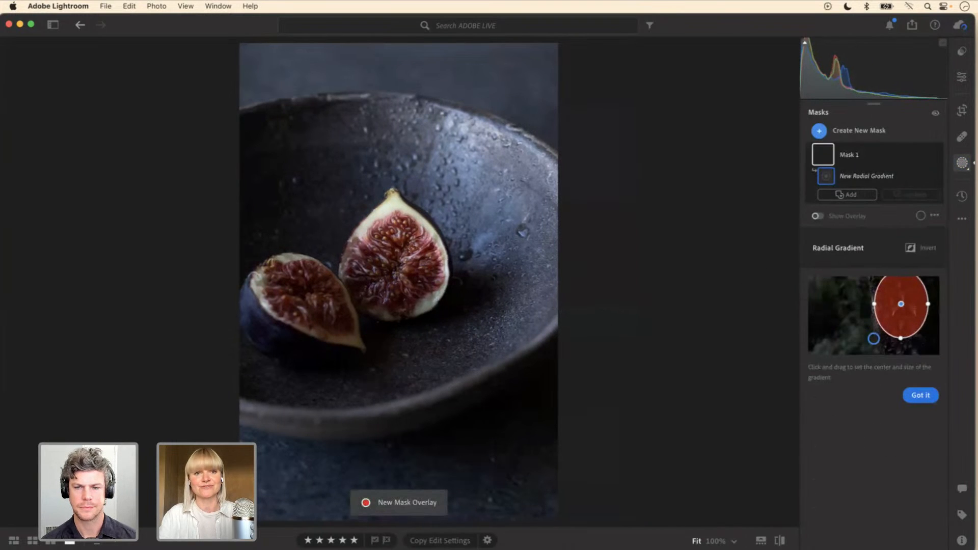
left_click_drag(397, 317, 220, 153)
left_click_drag(396, 317, 388, 267)
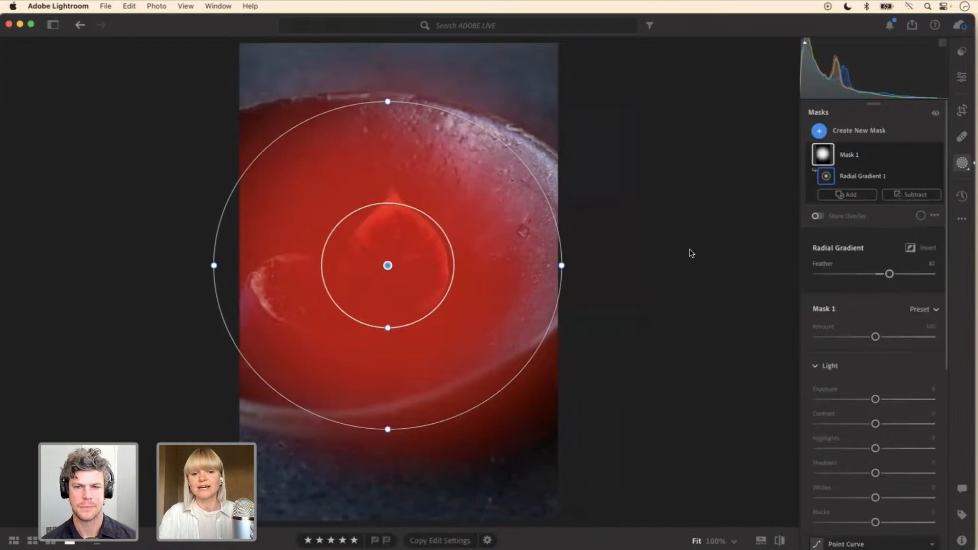
left_click(910, 248)
left_click(911, 248)
left_click(911, 248)
left_click(911, 248)
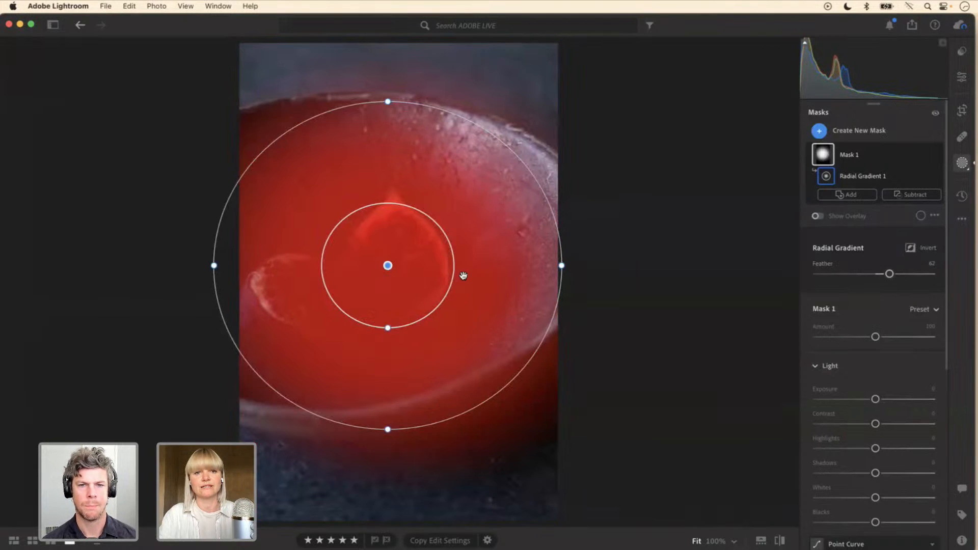
key("BackSpace")
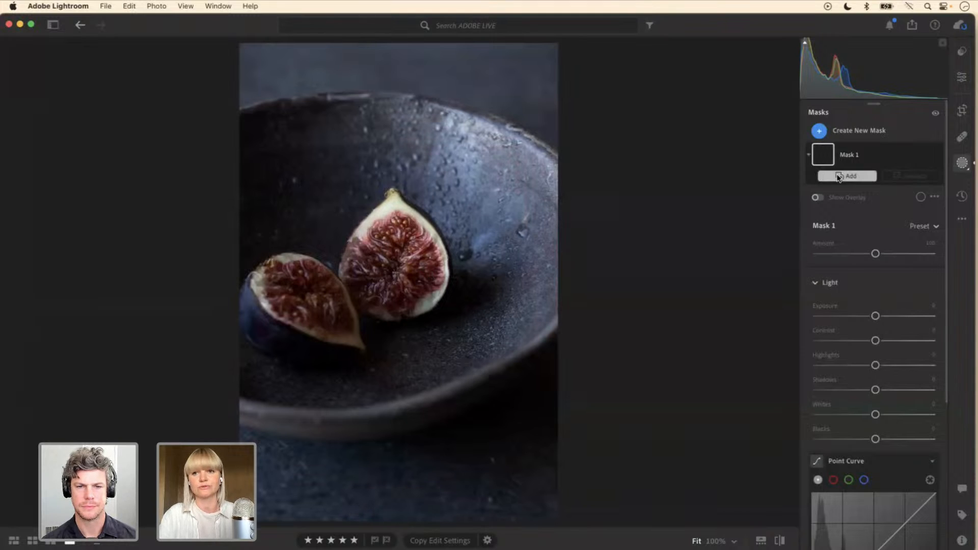
Step: Create a new inverted radial gradient mask with feather 45 around the figs, centred on the upright fig, so it covers the surroundings
left_click(859, 132)
left_click(866, 267)
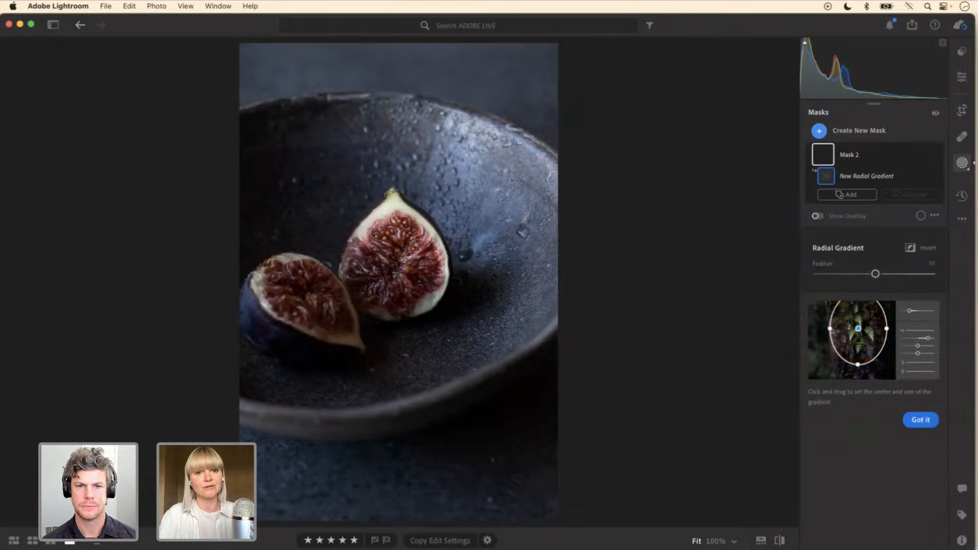
left_click_drag(393, 275, 288, 167)
left_click_drag(277, 160, 233, 124)
left_click_drag(393, 332, 393, 358)
left_click_drag(387, 294, 391, 275)
Step: Darken the inverted radial mask to Exposure −1.04 and lift its Blacks to +11
left_click_drag(876, 399, 861, 397)
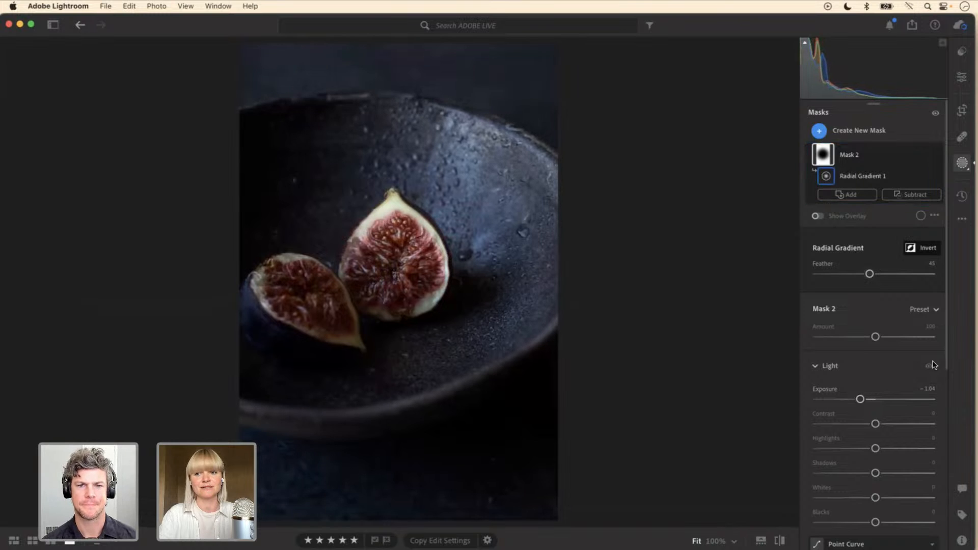
left_click_drag(945, 341, 945, 398)
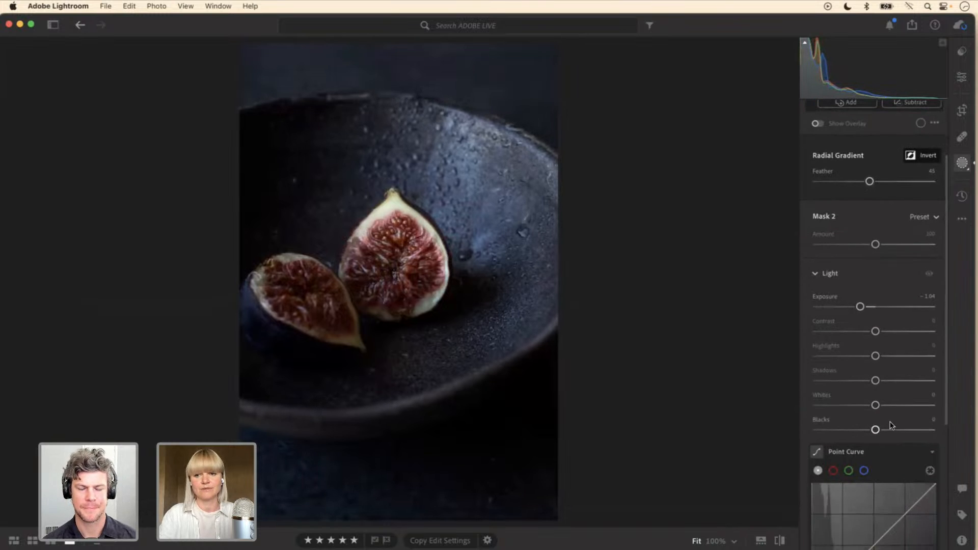
left_click_drag(876, 430, 883, 432)
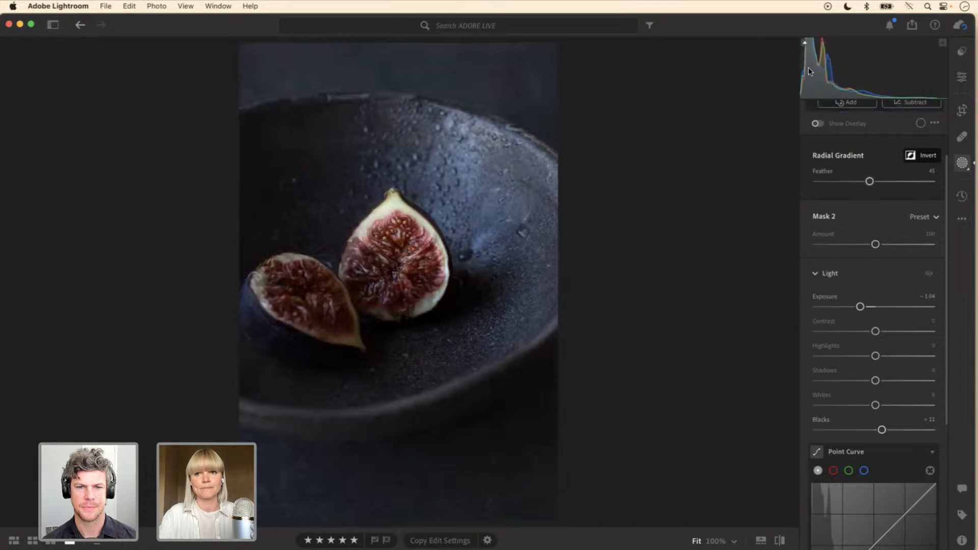
mouse_move(400, 326)
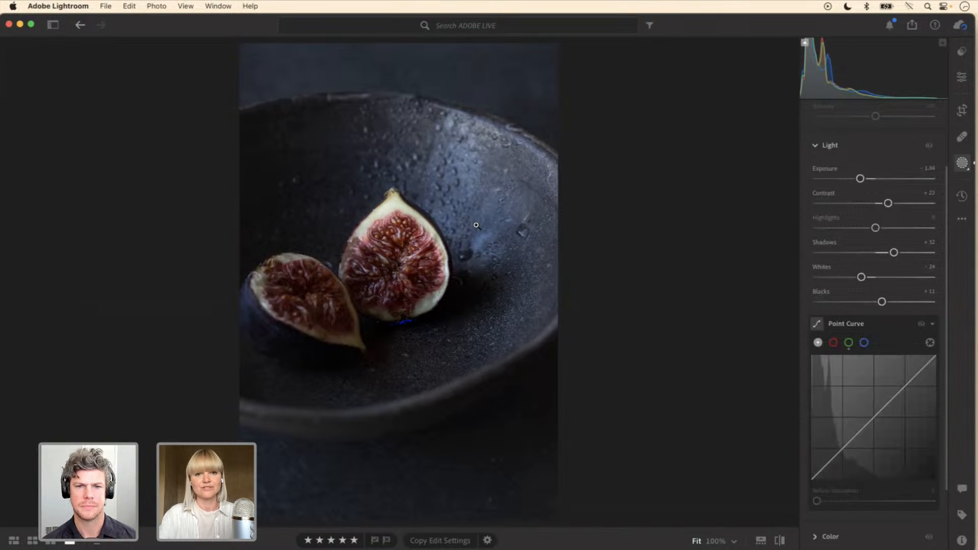
Step: Reselect Mask 2 and set its Clarity to +40, leaving the mask deselected
scroll(948, 164, "up", 4)
left_click(823, 155)
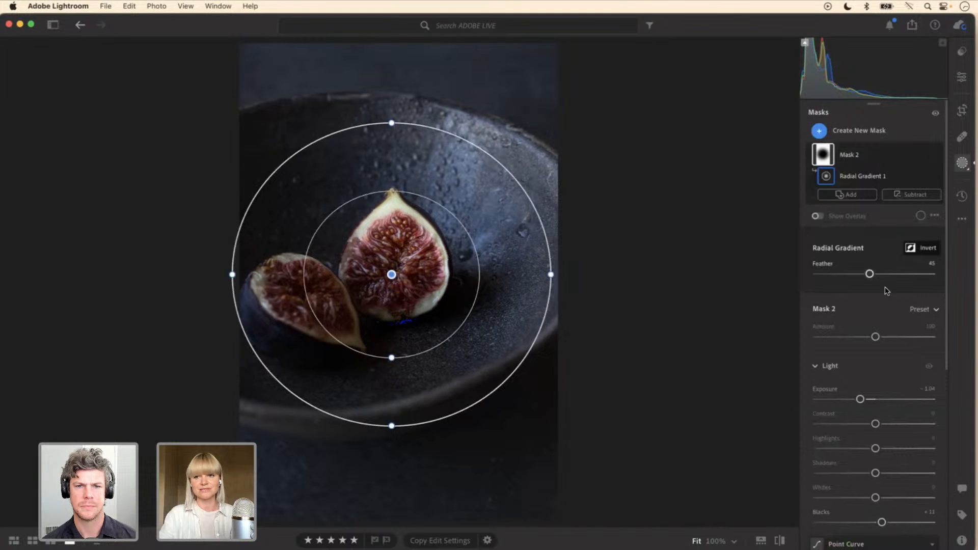
left_click_drag(942, 268, 951, 478)
left_click(814, 479)
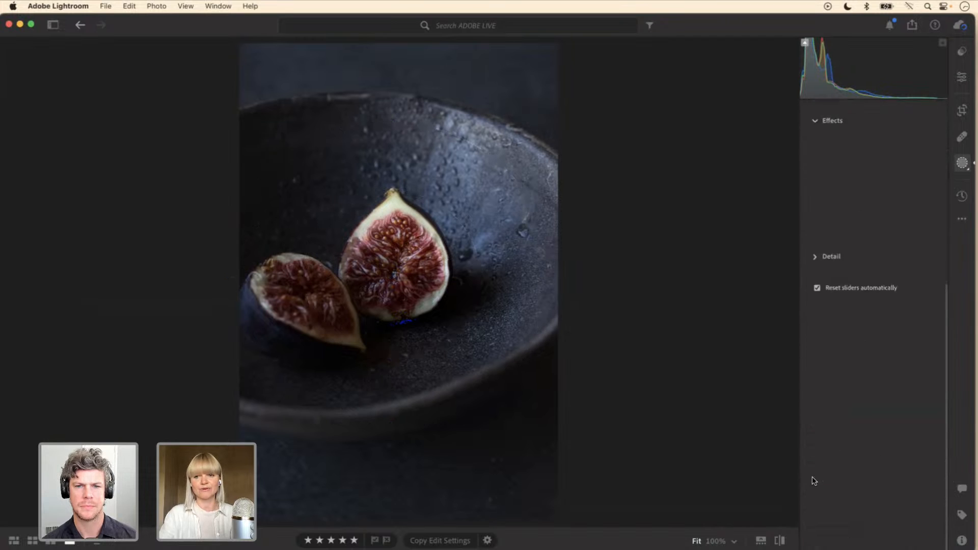
left_click_drag(875, 433, 899, 433)
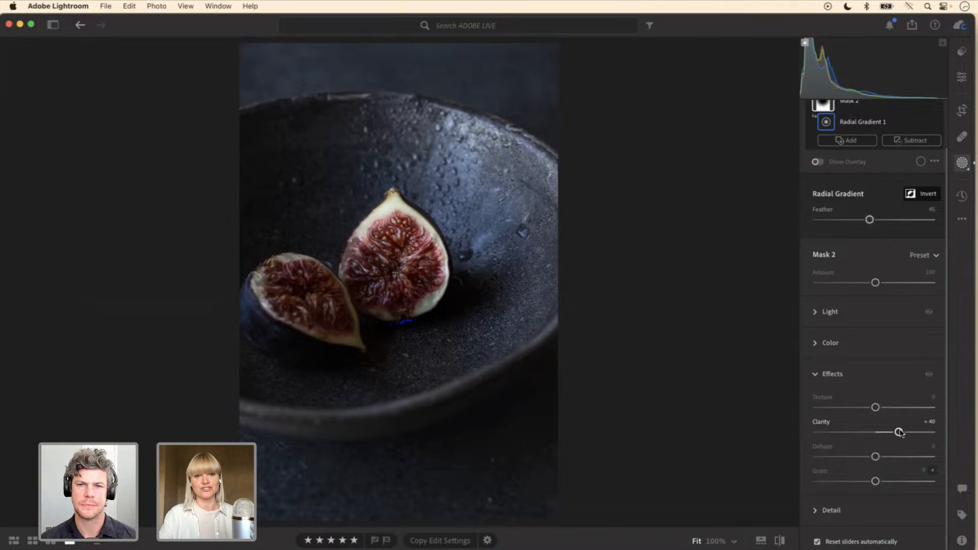
mouse_move(664, 332)
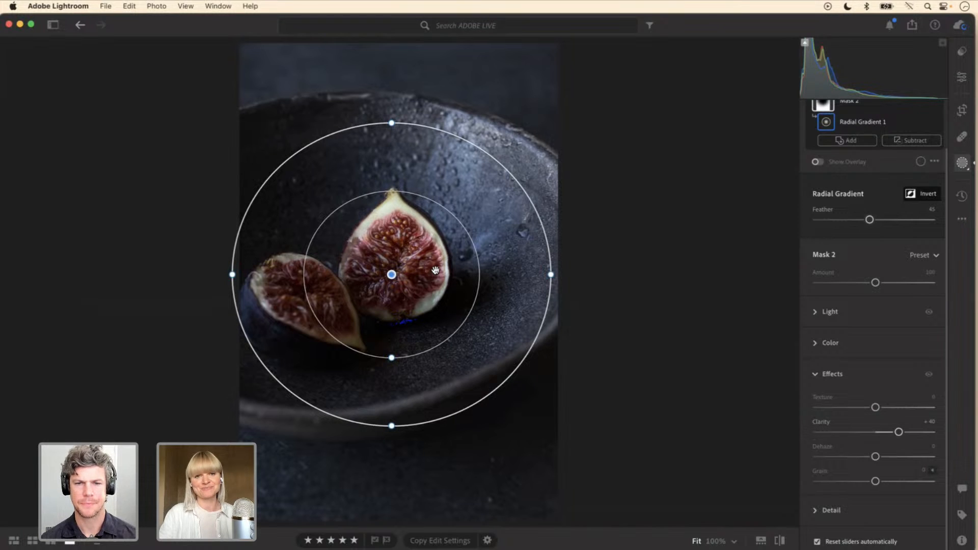
mouse_move(404, 263)
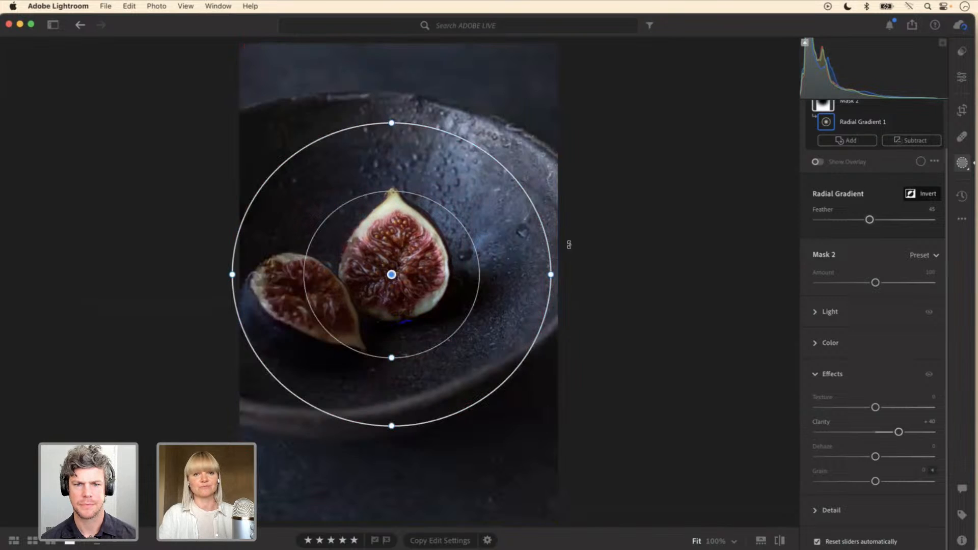
left_click(604, 246)
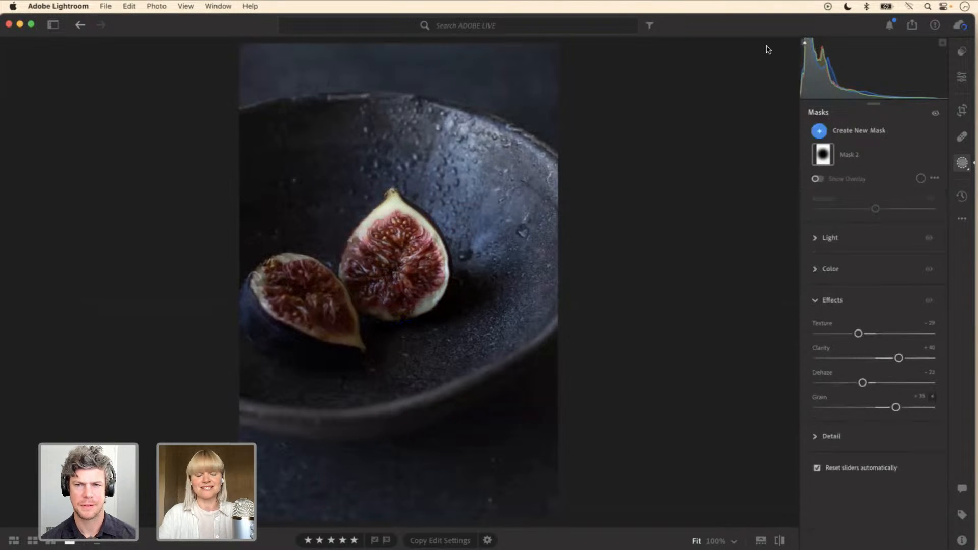
Step: Add a second, small circular radial gradient mask with feather 62 and position it over the middle of the two figs
left_click(850, 133)
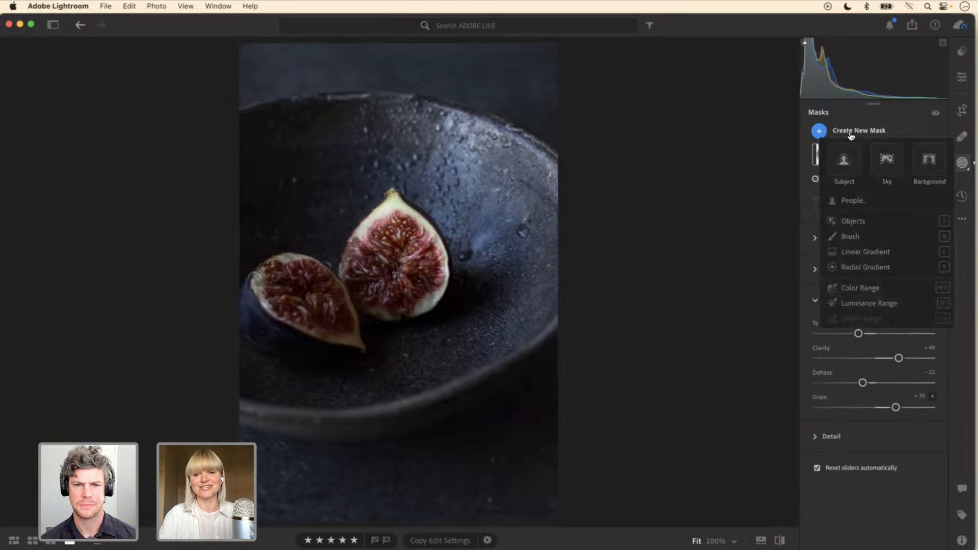
left_click(846, 267)
left_click_drag(374, 288, 438, 357)
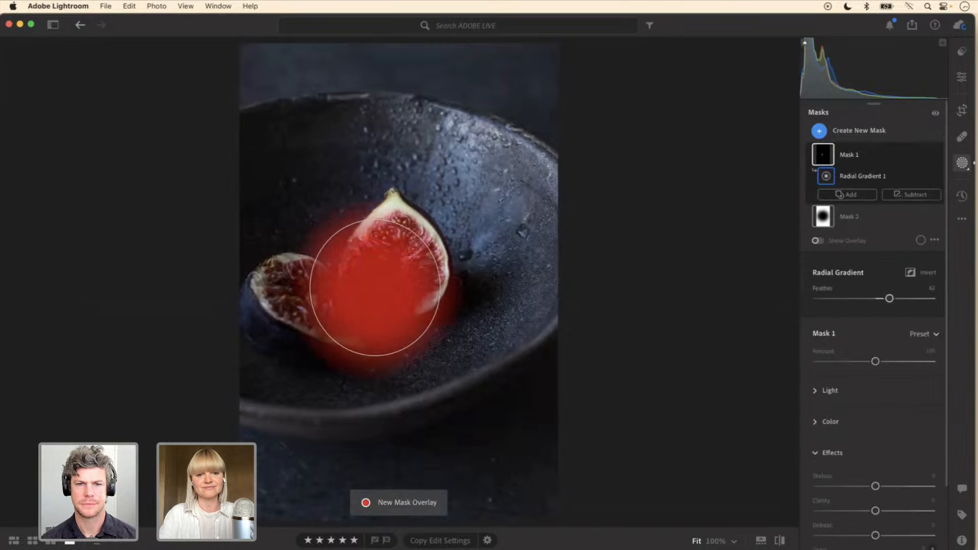
left_click_drag(375, 300, 350, 391)
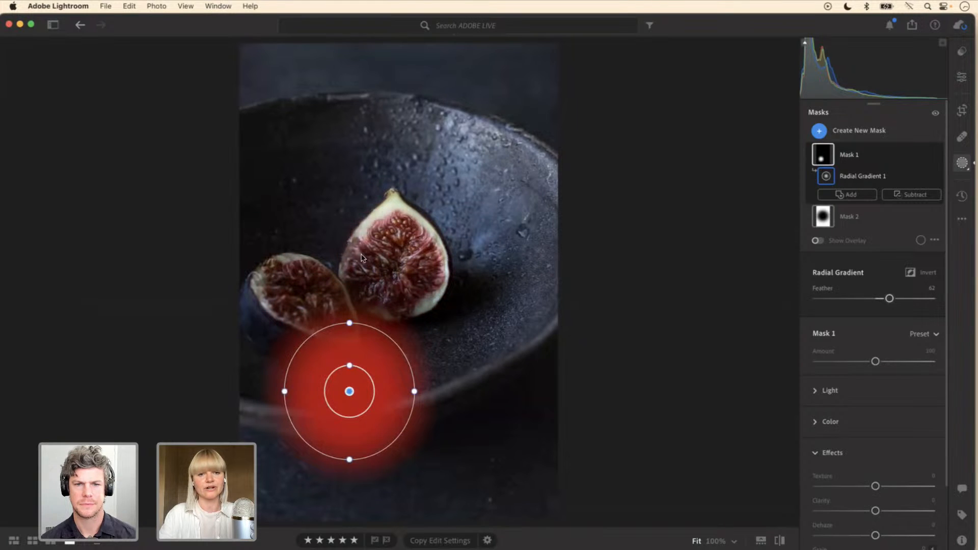
left_click_drag(349, 392, 364, 288)
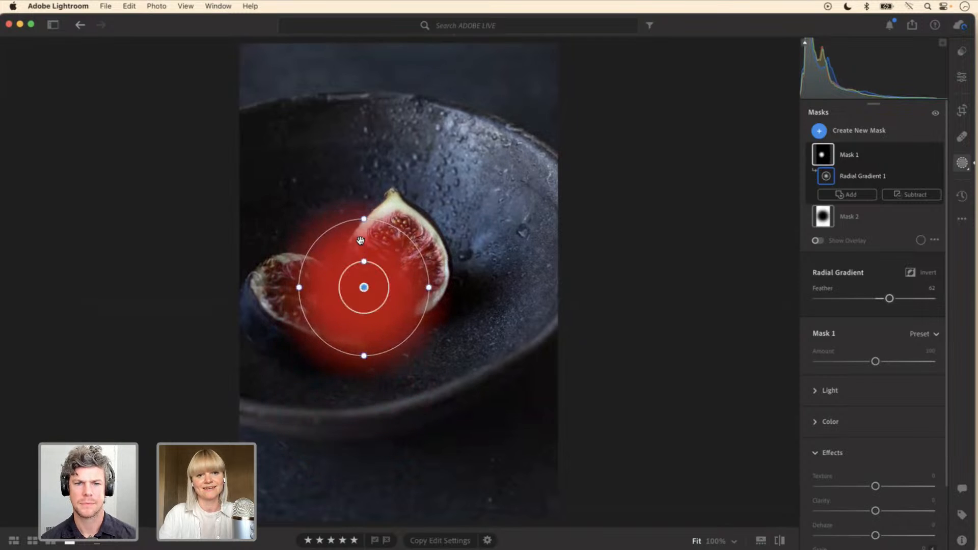
left_click(362, 280)
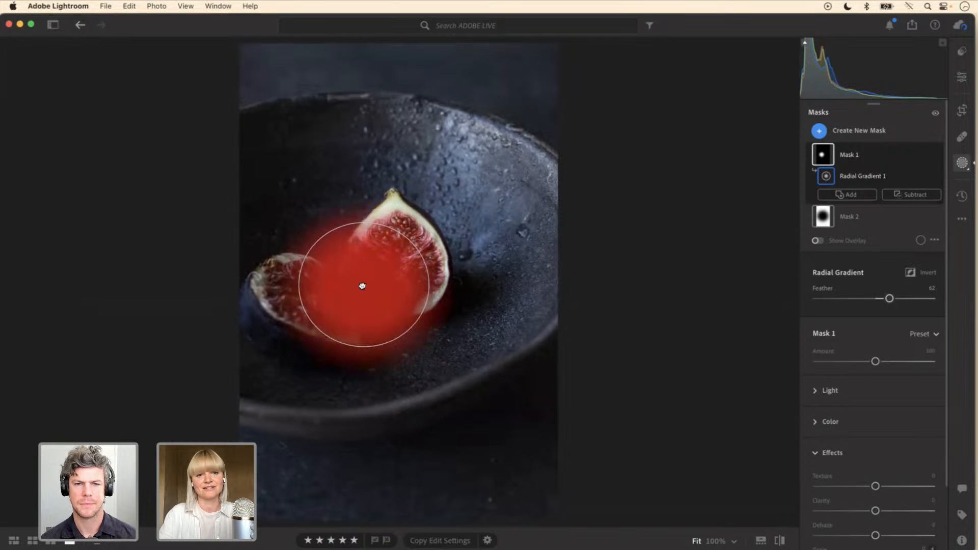
left_click_drag(300, 286, 371, 280)
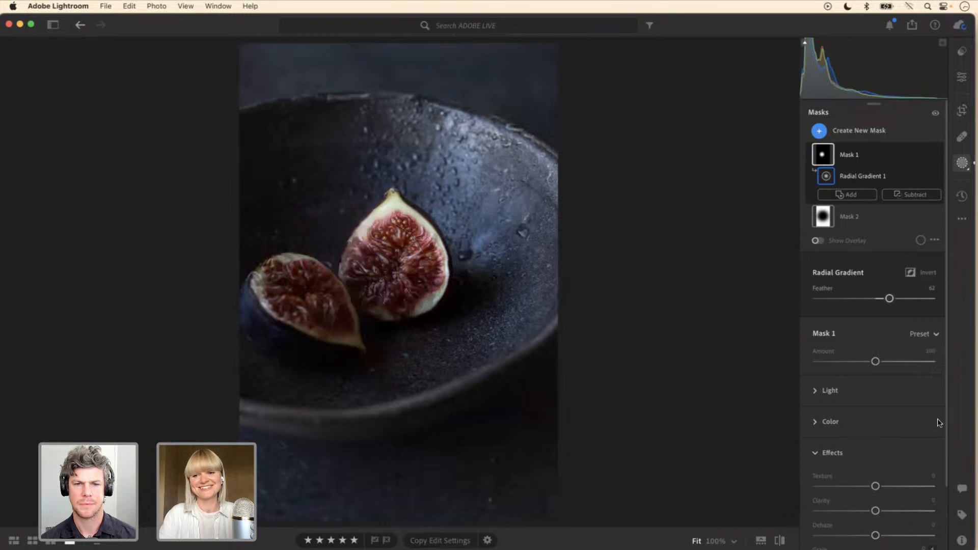
Step: Brighten the small radial mask over the figs to Exposure +2.12
left_click(818, 395)
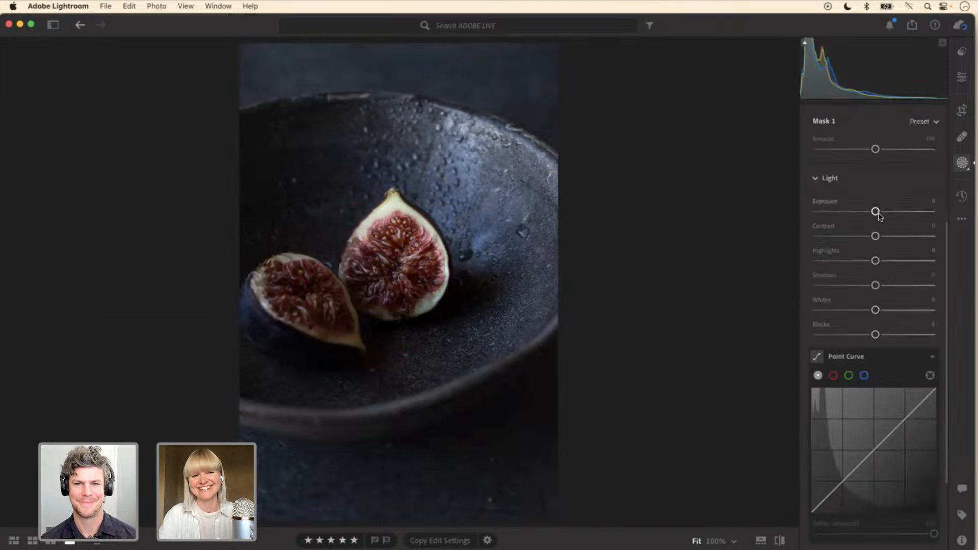
left_click_drag(878, 214, 913, 217)
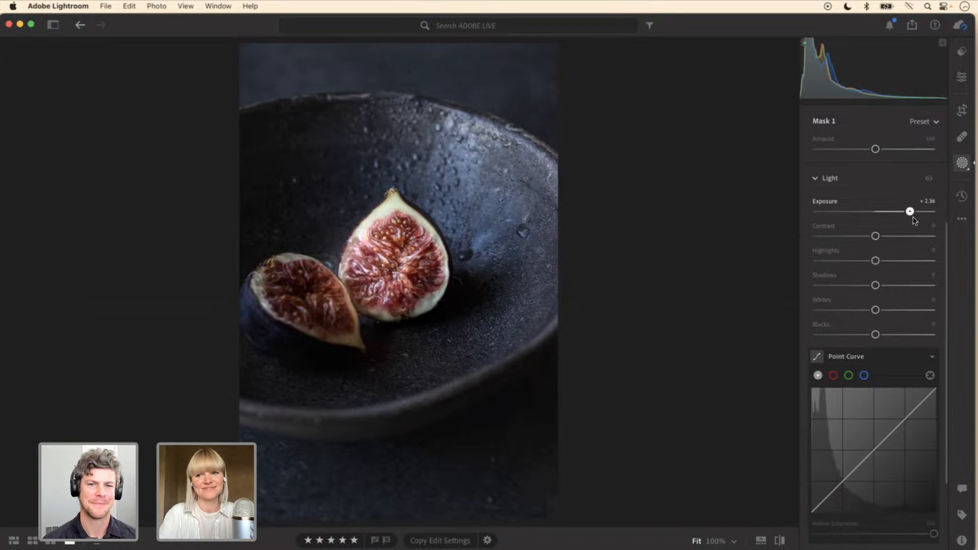
left_click_drag(915, 221, 903, 213)
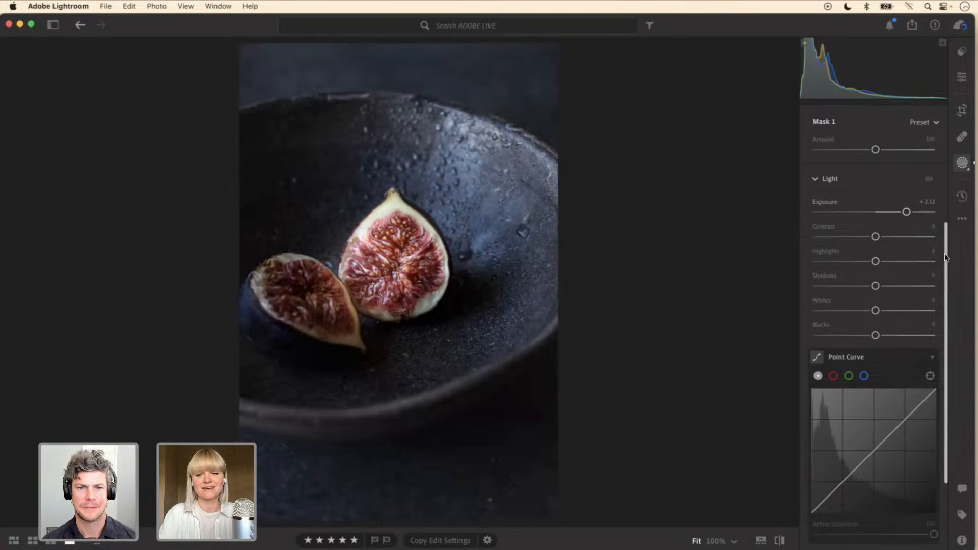
scroll(945, 252, "down", 2)
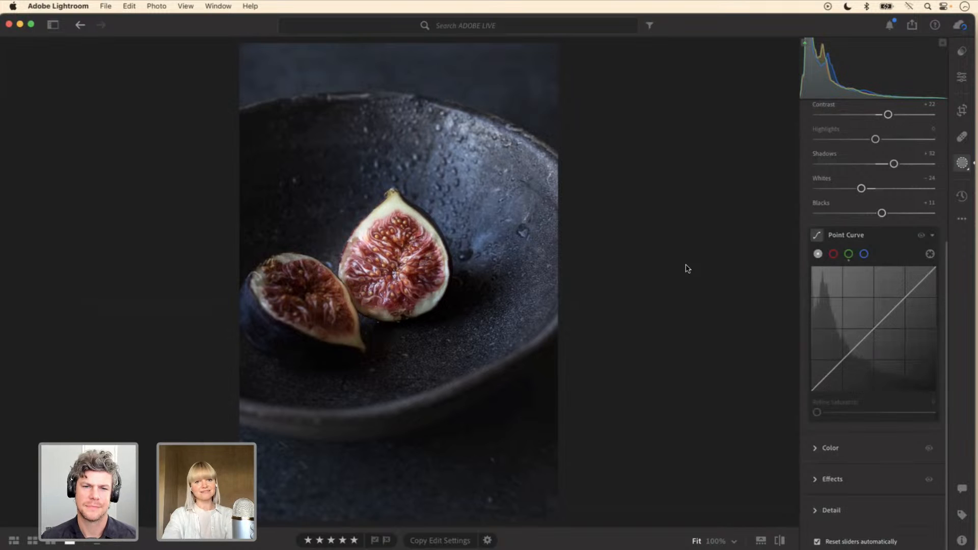
Step: Switch the figs photo between its original and edited versions several times, ending on the edited version
left_click(781, 540)
left_click(780, 540)
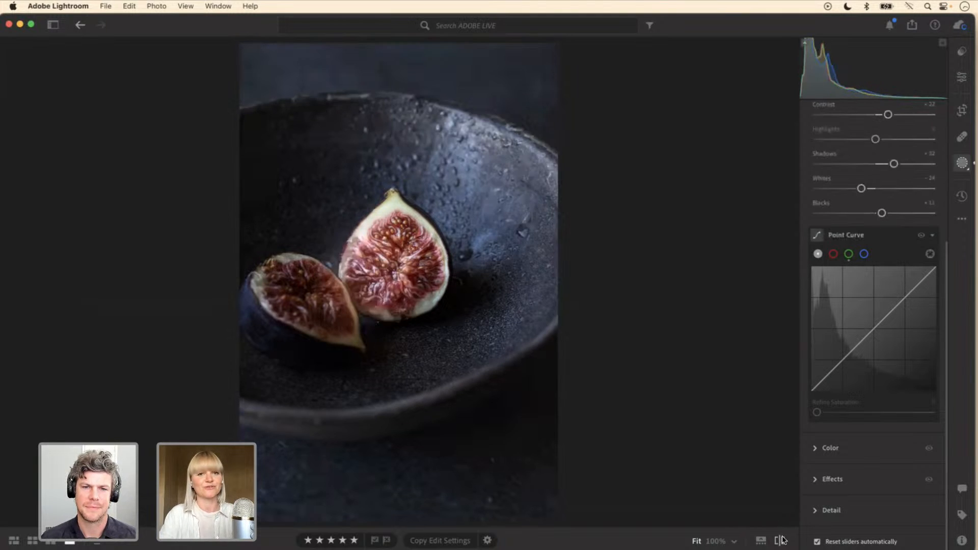
left_click(781, 540)
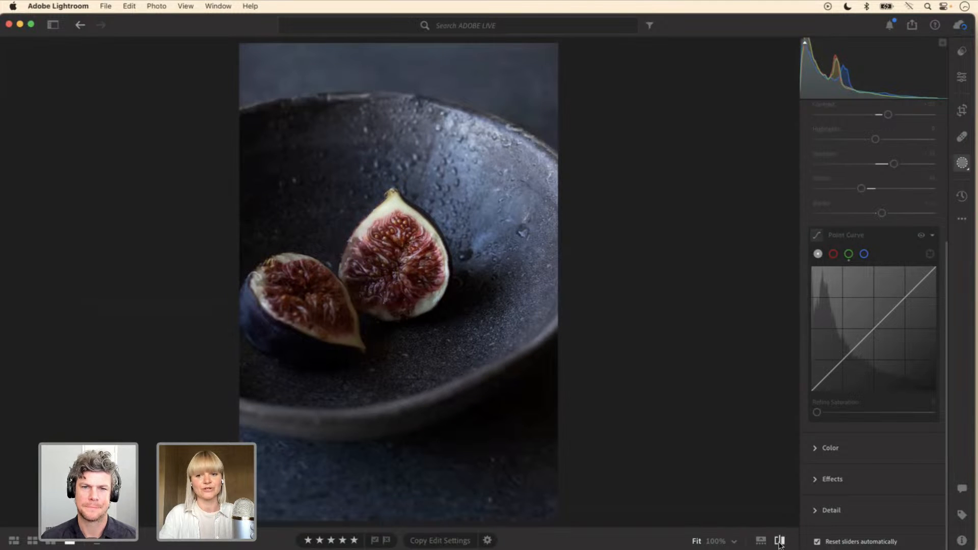
left_click(781, 542)
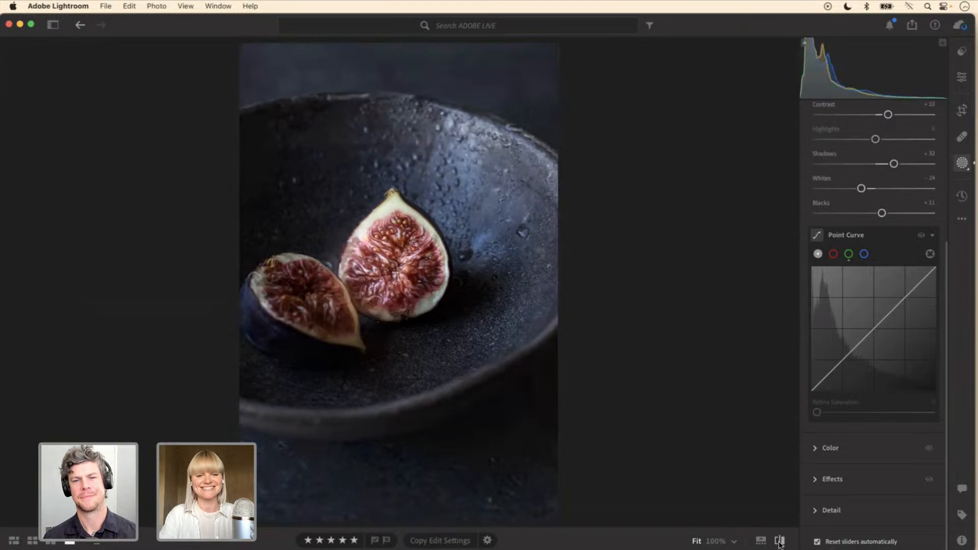
left_click(780, 541)
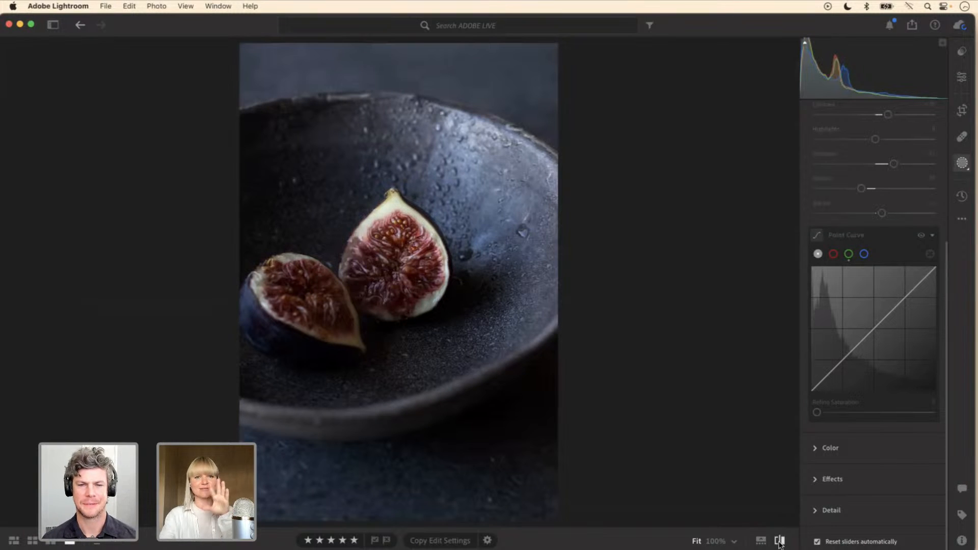
left_click(779, 541)
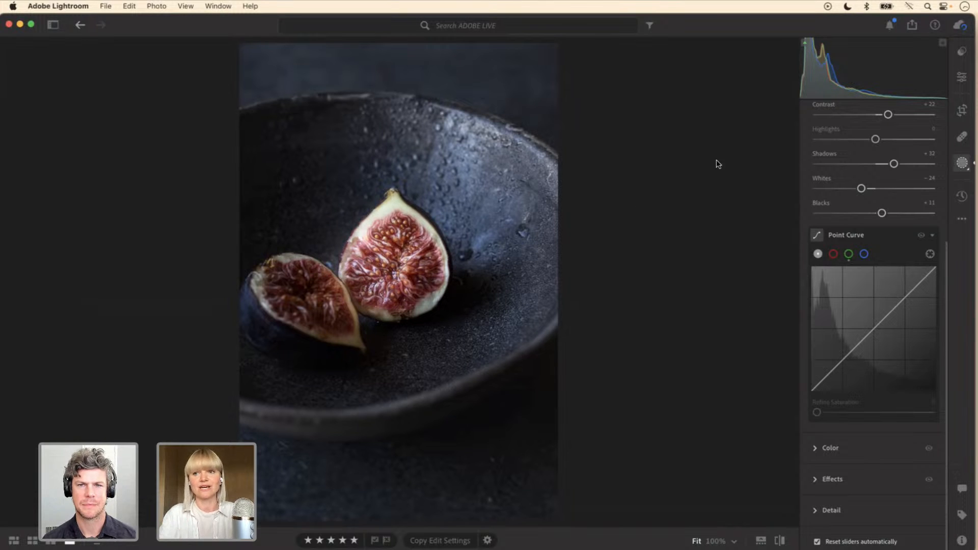
Step: In the whole-photo Color Mixer, set the reds to Hue −5 and Saturation +26, trying Luminance +23 and resetting it
left_click(962, 79)
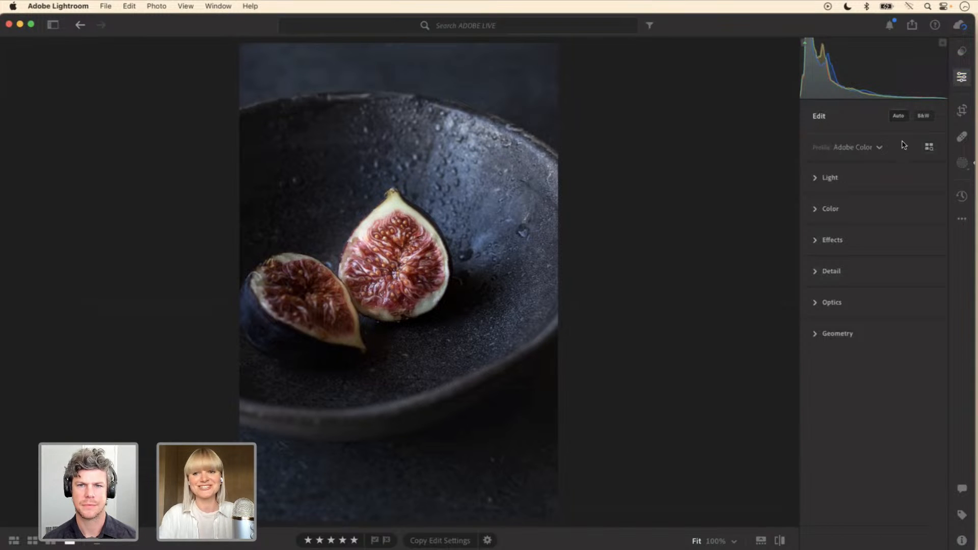
left_click(817, 209)
scroll(948, 202, "down", 1)
scroll(948, 202, "down", 2)
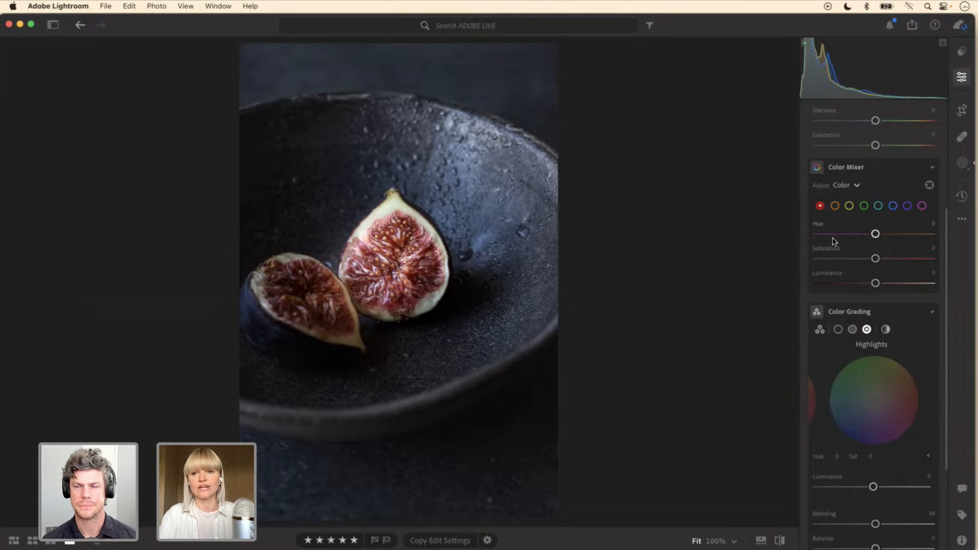
left_click_drag(877, 260, 873, 234)
mouse_move(875, 284)
left_mouse_down()
mouse_move(924, 279)
mouse_move(889, 279)
left_mouse_up()
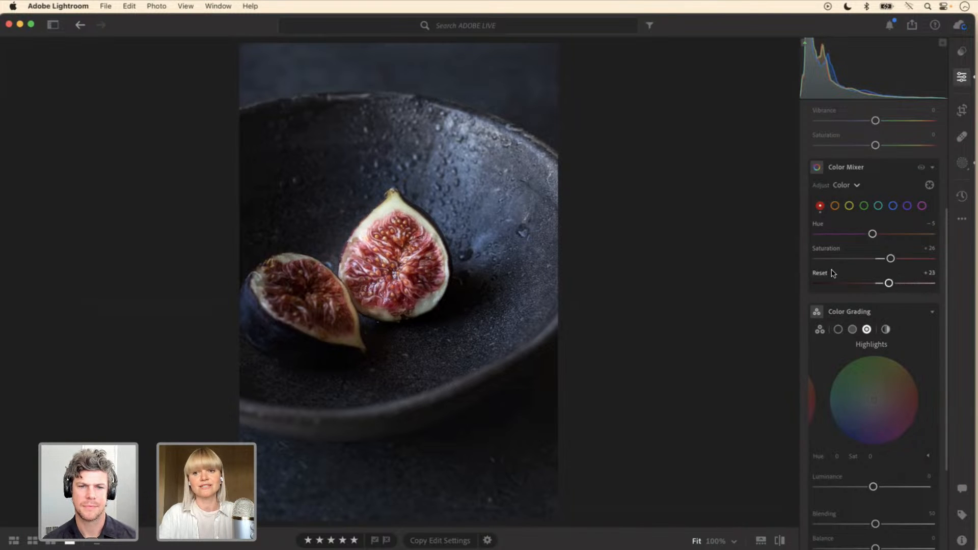
double_click(833, 274)
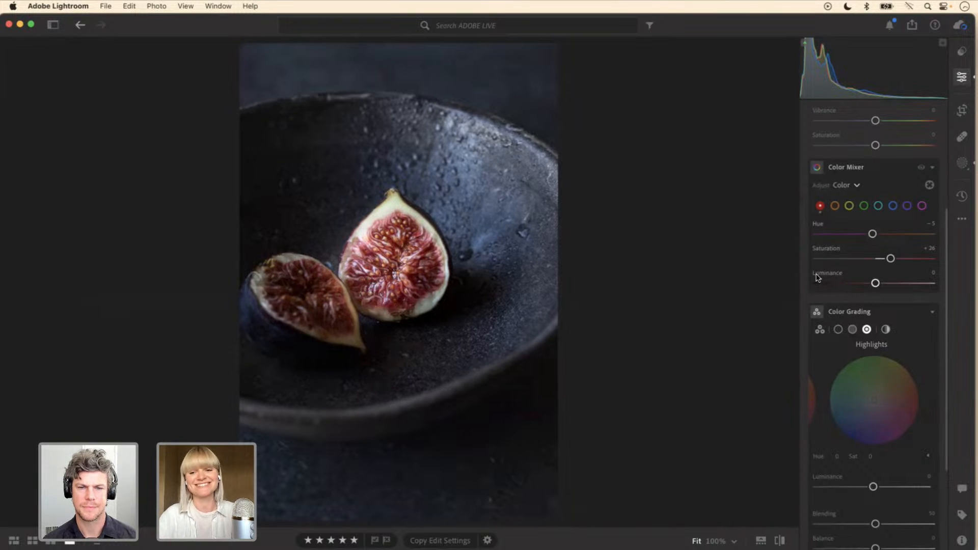
Step: Raise the oranges' Saturation to +50 in the whole-photo Color Mixer
left_click(835, 207)
left_click_drag(880, 263, 903, 264)
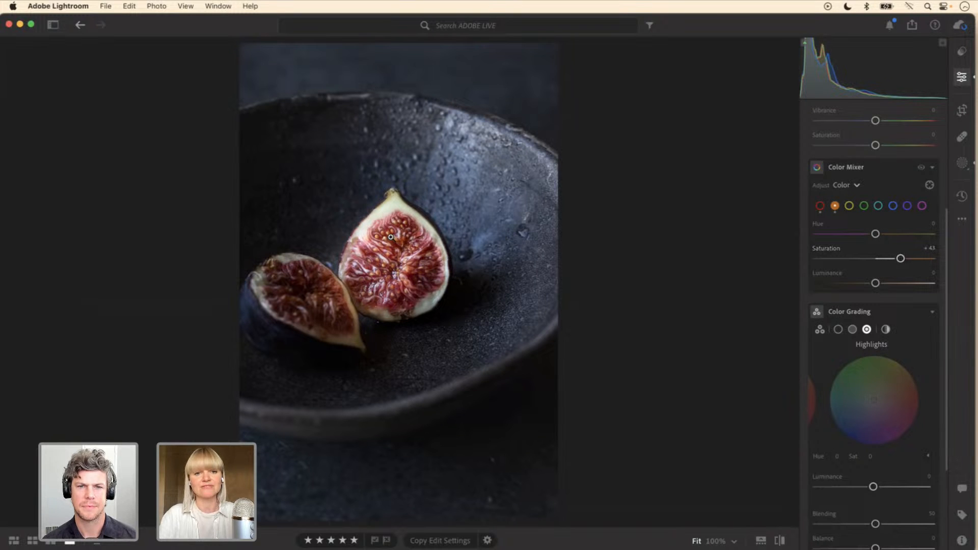
left_click_drag(899, 264, 906, 261)
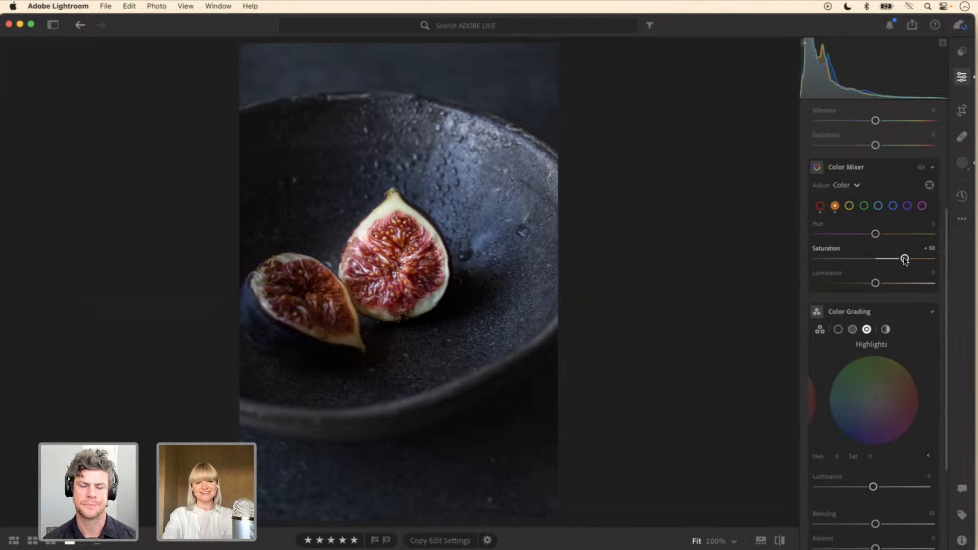
Step: Compare the figs photo with and without the Color Mixer adjustments several times
left_click(924, 166)
left_click(924, 166)
left_click(924, 166)
left_click(924, 166)
left_click(924, 165)
left_click(925, 167)
left_click(925, 167)
left_click(924, 167)
Step: Set the reds' Saturation to +15 and compare the photo with the Color Mixer adjustments off and on
left_click(821, 206)
left_click_drag(887, 259, 885, 259)
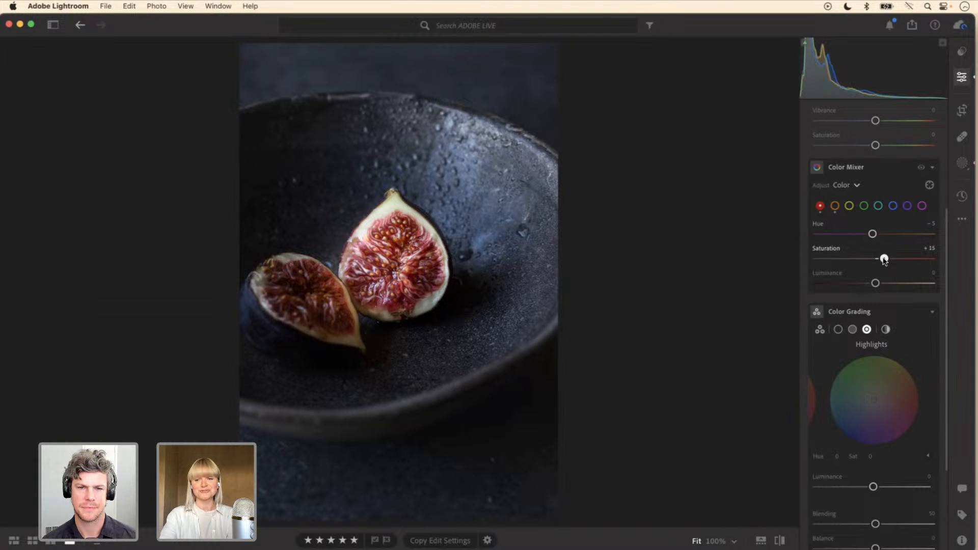
left_click(921, 168)
left_click(922, 168)
left_click(922, 169)
left_click(922, 168)
left_click(922, 168)
left_click(922, 168)
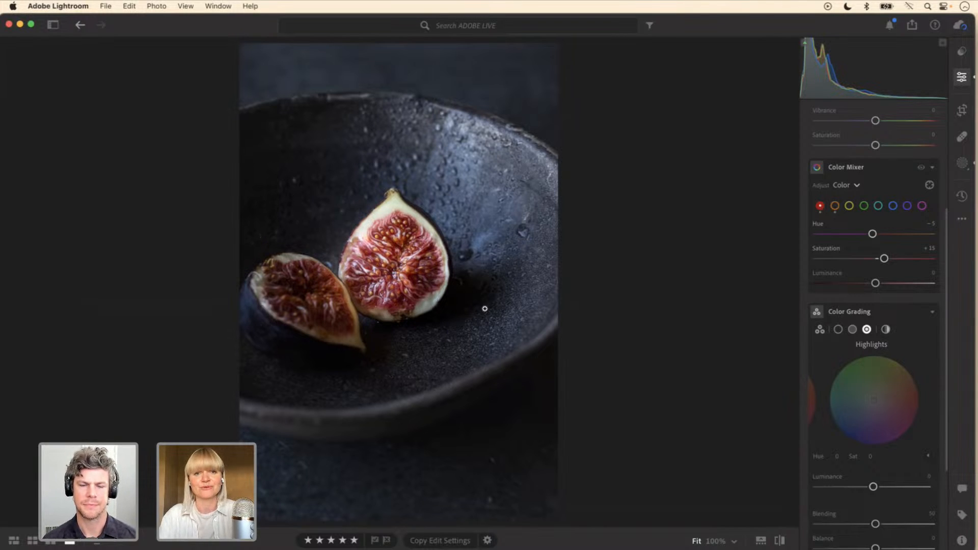
Step: Try the blues' Saturation at +100, +95 and −100, set it to −31, and compare with the Color Mixer adjustments off
left_click(893, 205)
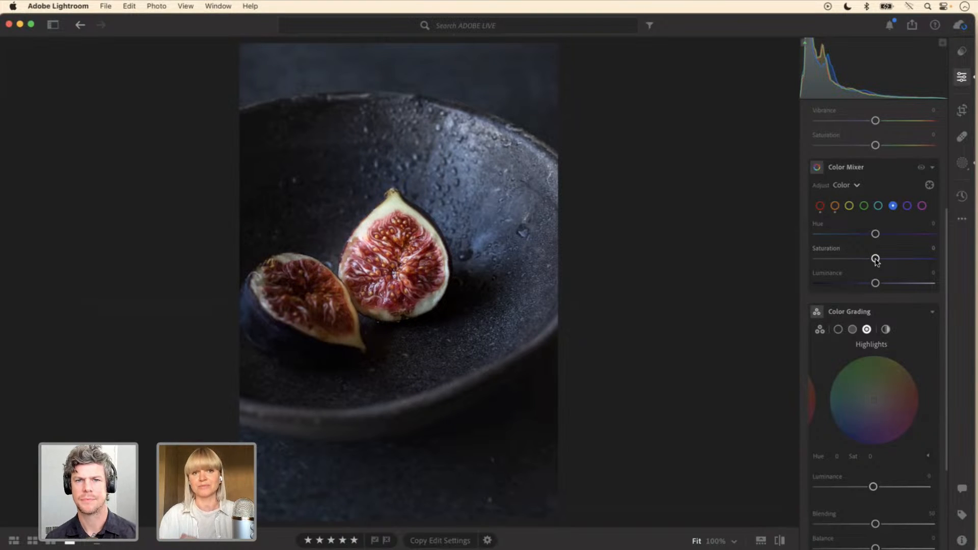
left_click_drag(875, 258, 936, 260)
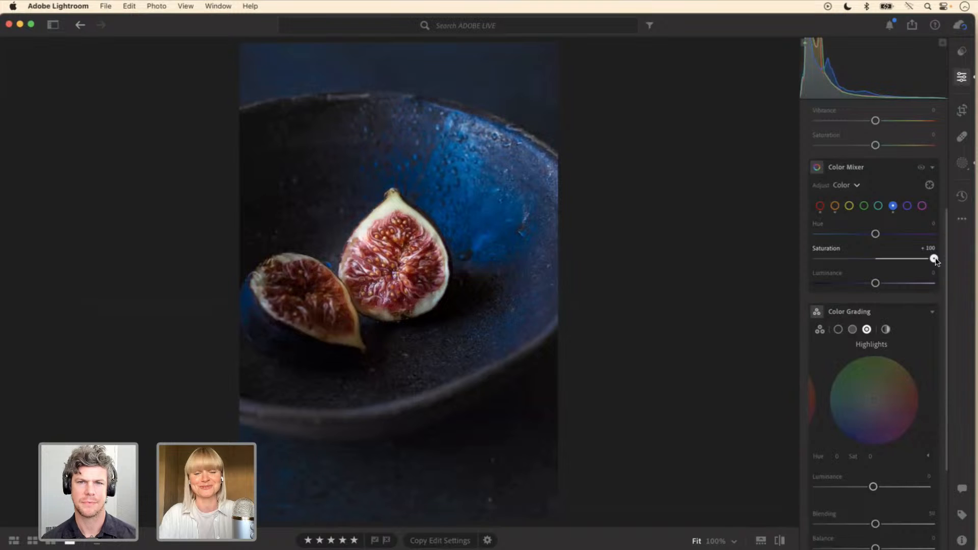
mouse_move(936, 260)
left_mouse_down()
mouse_move(913, 259)
mouse_move(931, 259)
left_mouse_up()
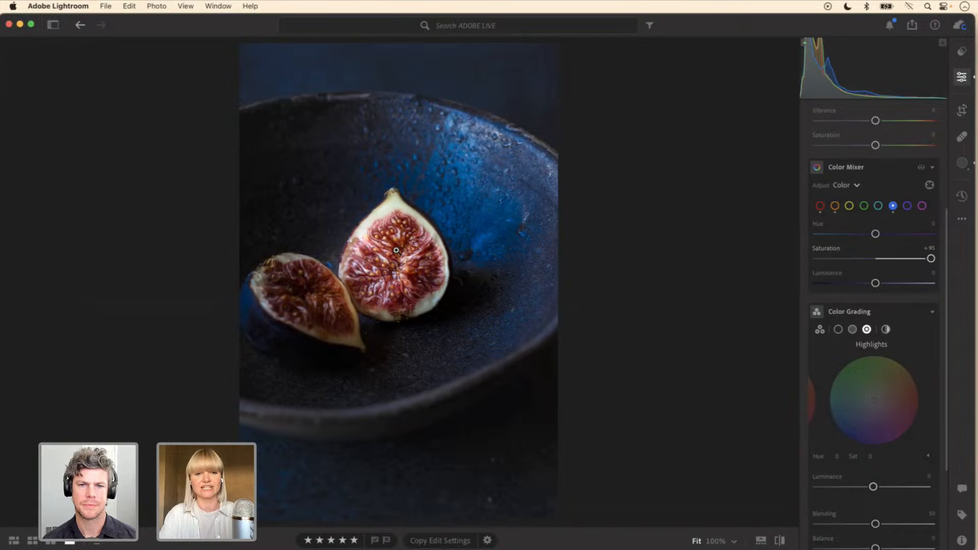
left_click_drag(930, 260, 814, 260)
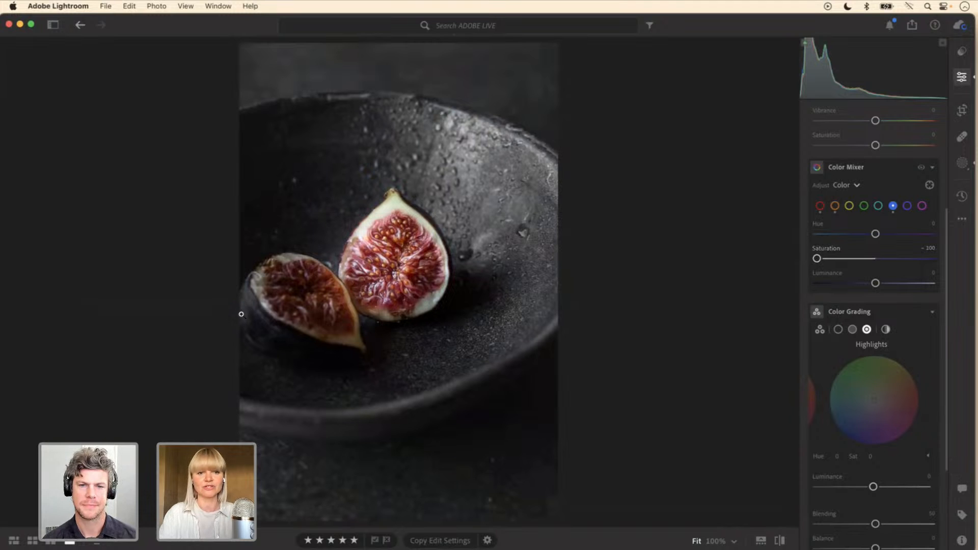
left_click_drag(817, 258, 861, 262)
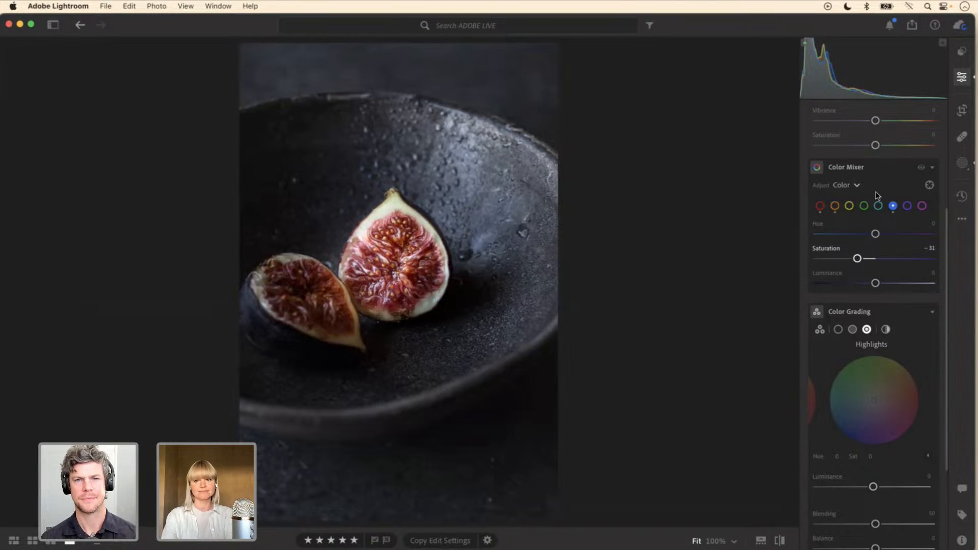
left_click(921, 168)
left_click_drag(921, 168, 922, 169)
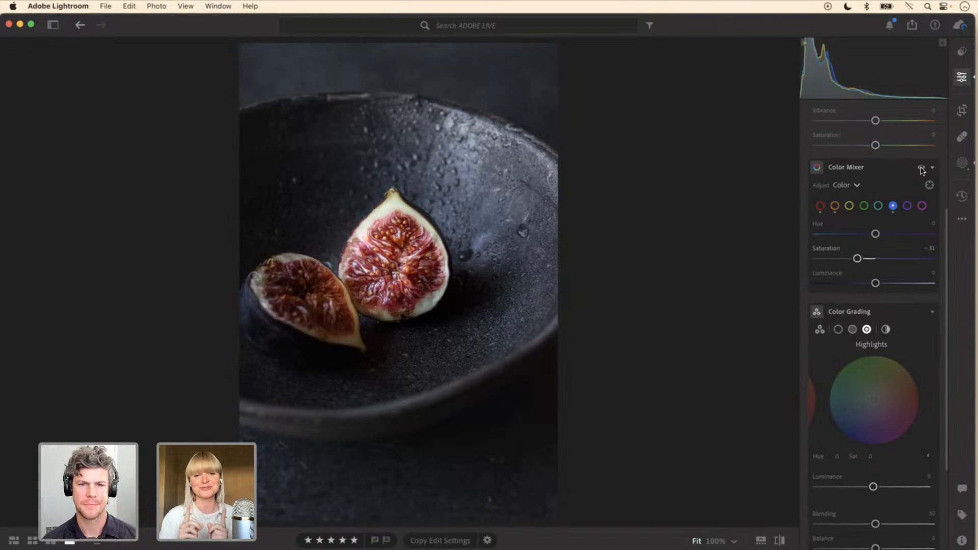
Step: Add a third radial gradient mask with feather 62, sized and positioned over the upright cut fig in the middle
left_click(961, 162)
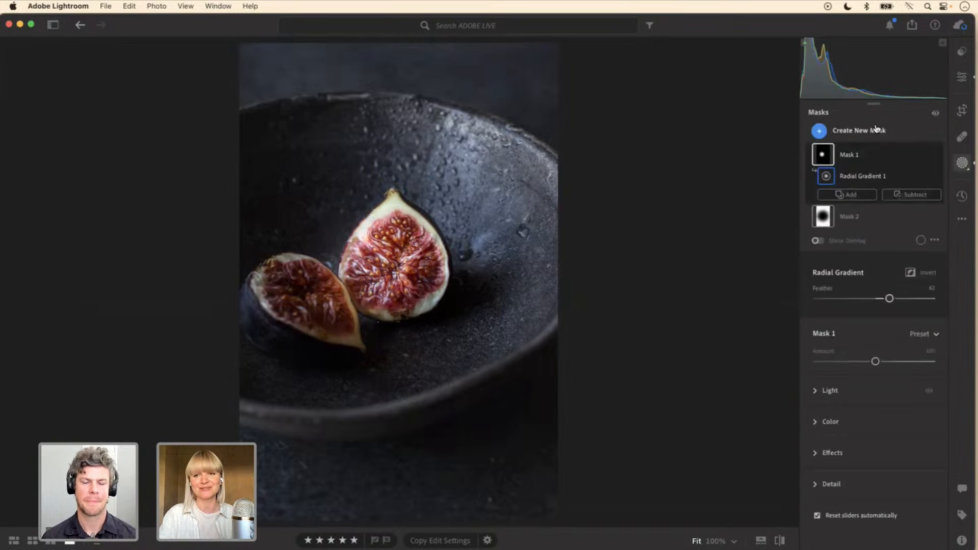
left_click(866, 132)
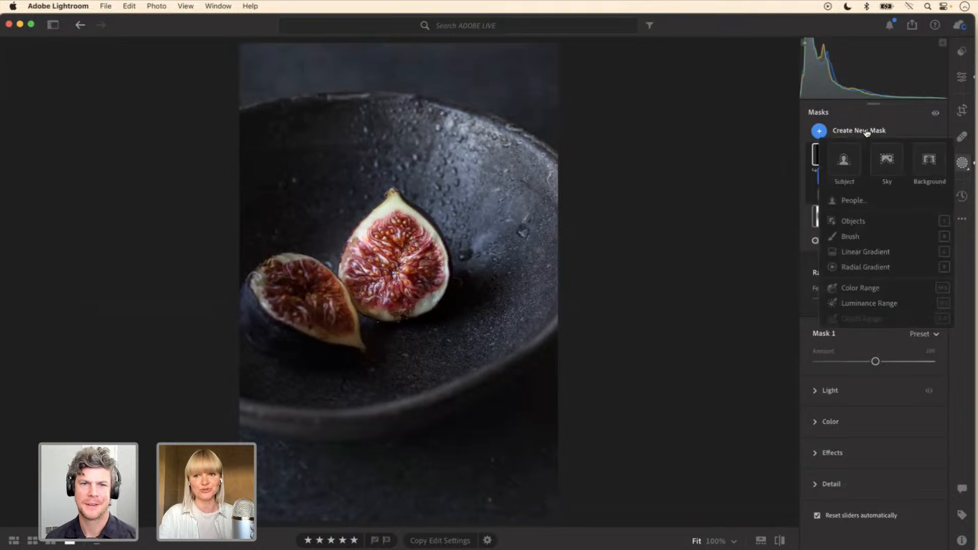
left_click(854, 267)
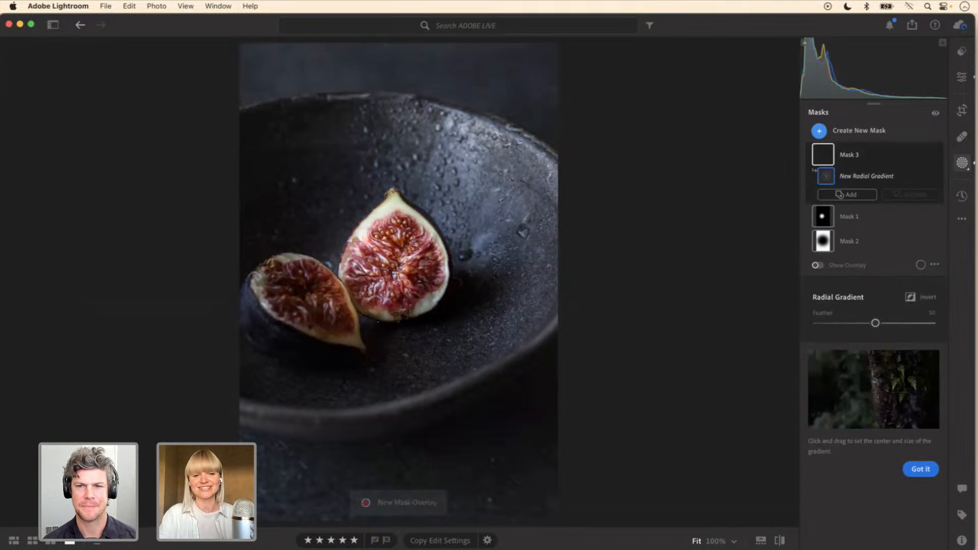
left_click_drag(402, 277, 461, 335)
left_click_drag(404, 278, 395, 268)
left_click_drag(333, 268, 341, 268)
left_click_drag(393, 209, 393, 213)
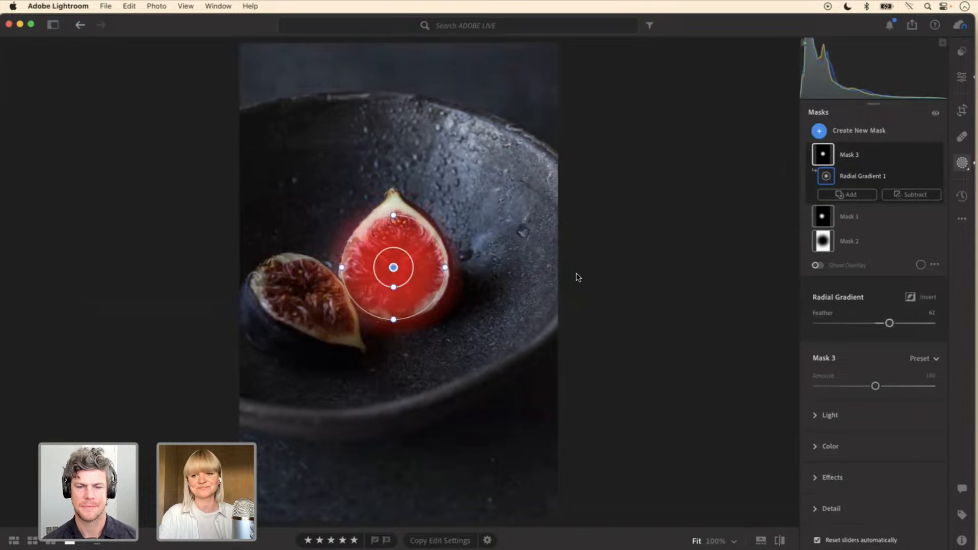
Step: Set the new fig mask's light to Exposure +0.48, Shadows −21 and Whites +8
left_click(818, 415)
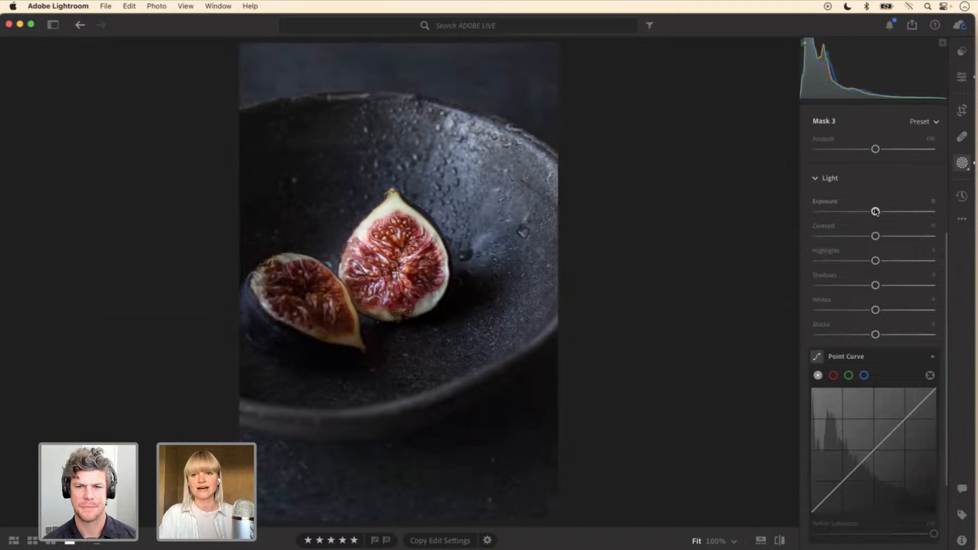
left_click_drag(876, 211, 883, 214)
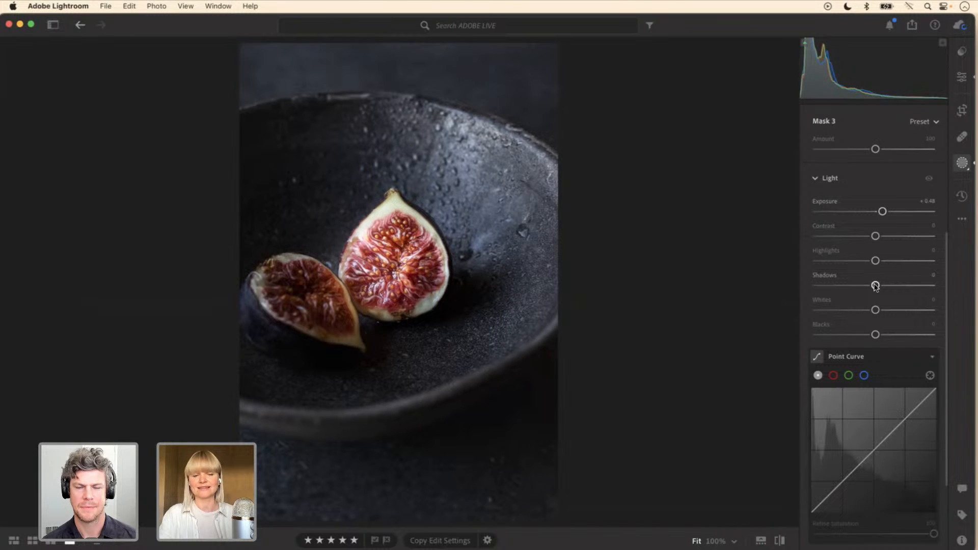
left_click_drag(876, 285, 879, 311)
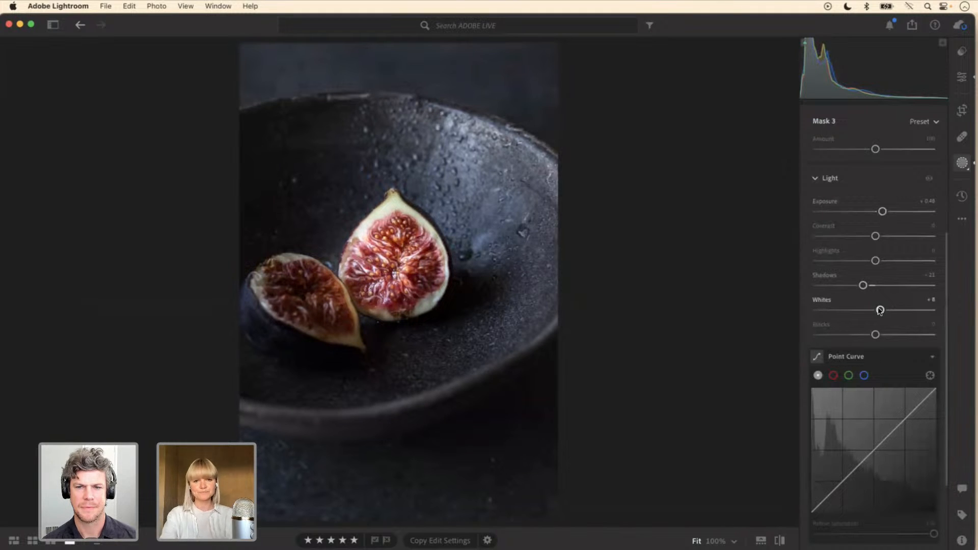
Step: Compare the upright fig with the new mask's light adjustments switched off and on
left_click(929, 180)
left_click(929, 179)
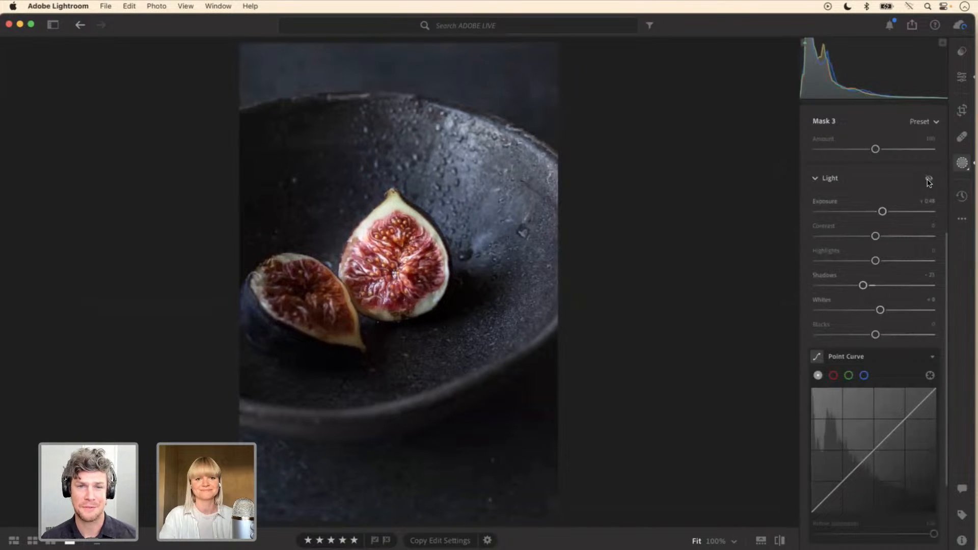
left_click(928, 179)
left_click(929, 179)
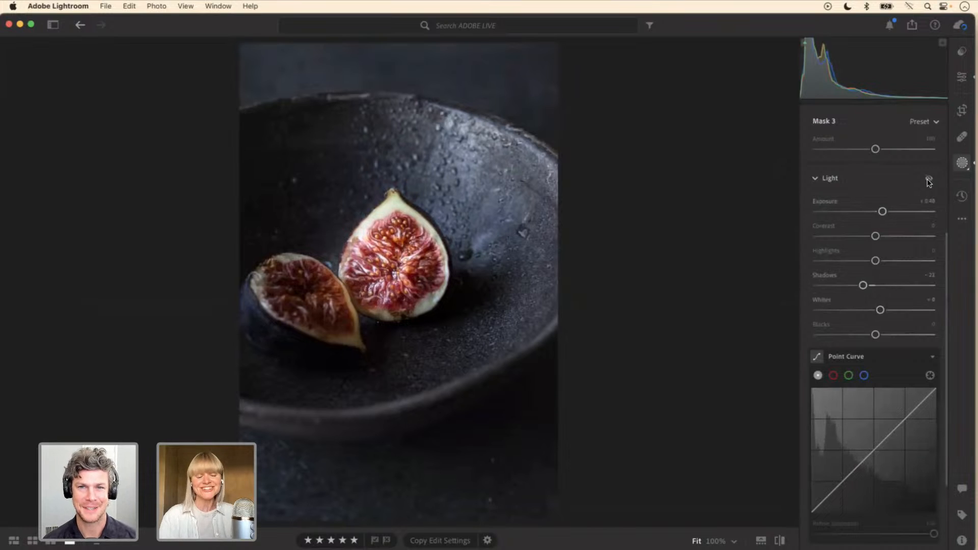
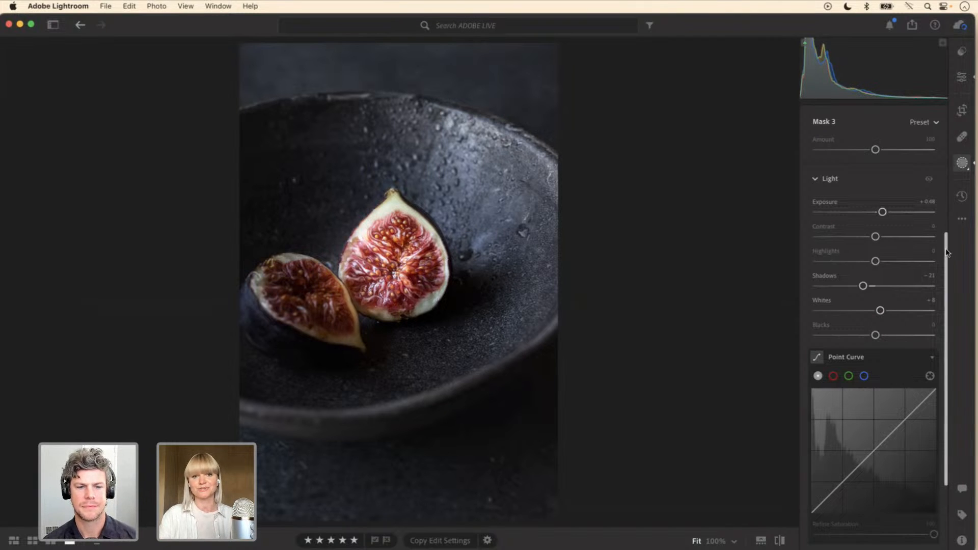
Step: Compare the edited fig photo with its original version
left_click(781, 542)
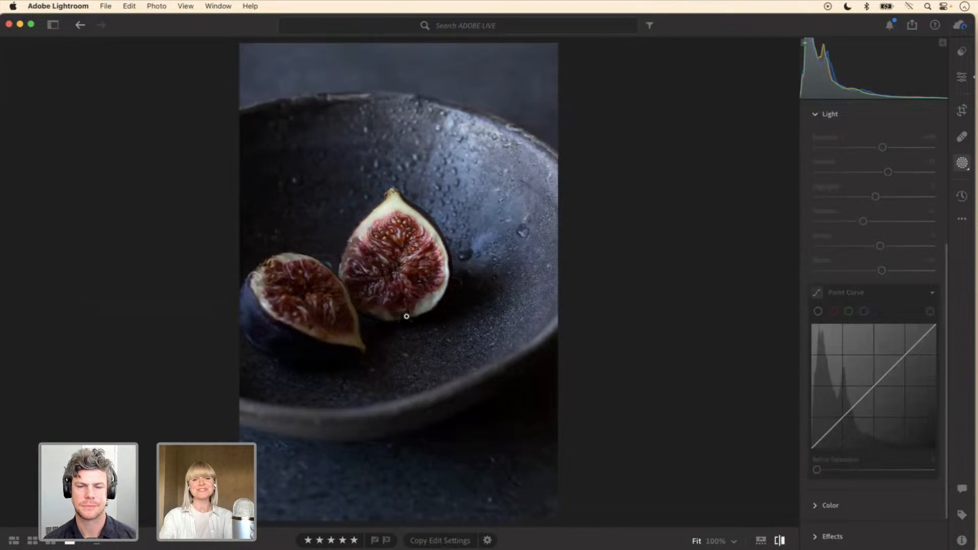
left_click(780, 540)
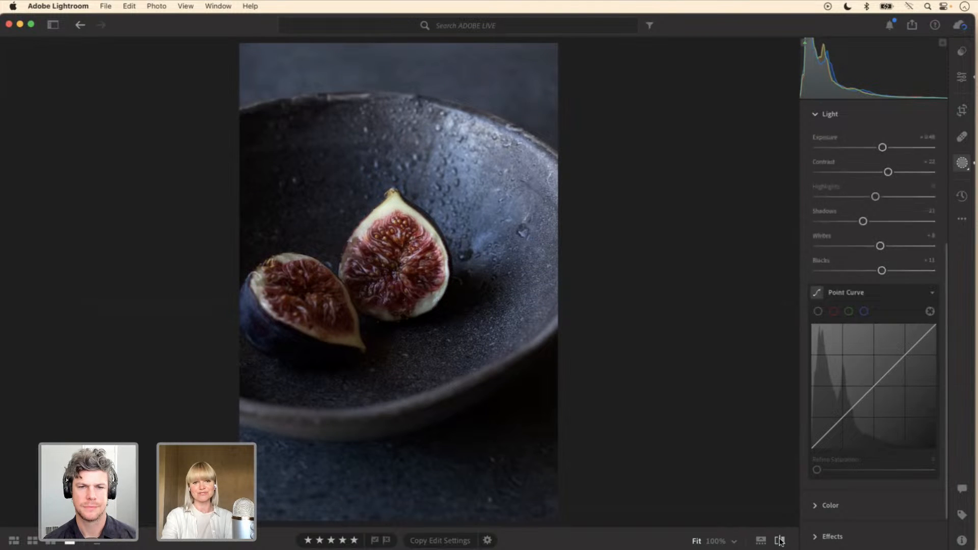
scroll(866, 407, "down", 3)
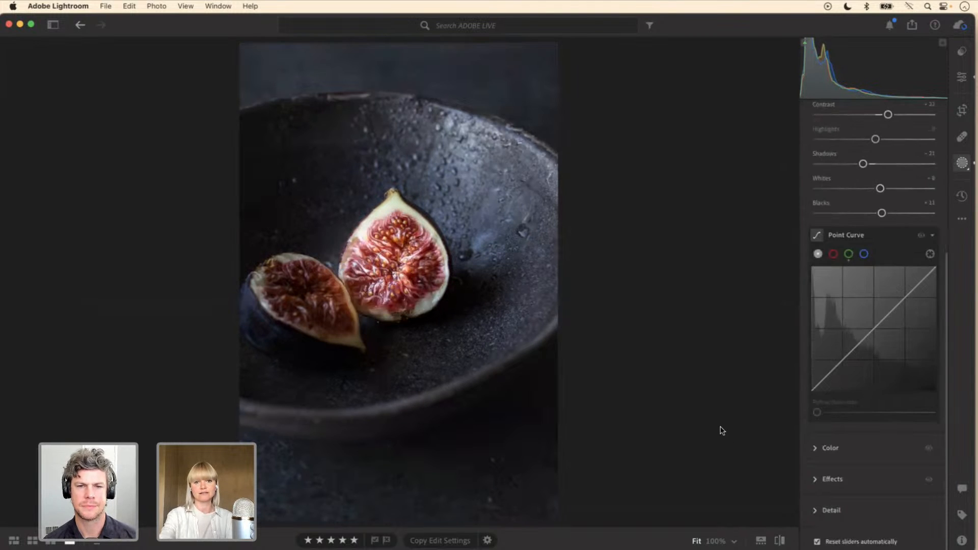
Step: Set the upright fig mask's Amount to 51 and compare the photo with that mask hidden and shown
scroll(892, 229, "up", 6)
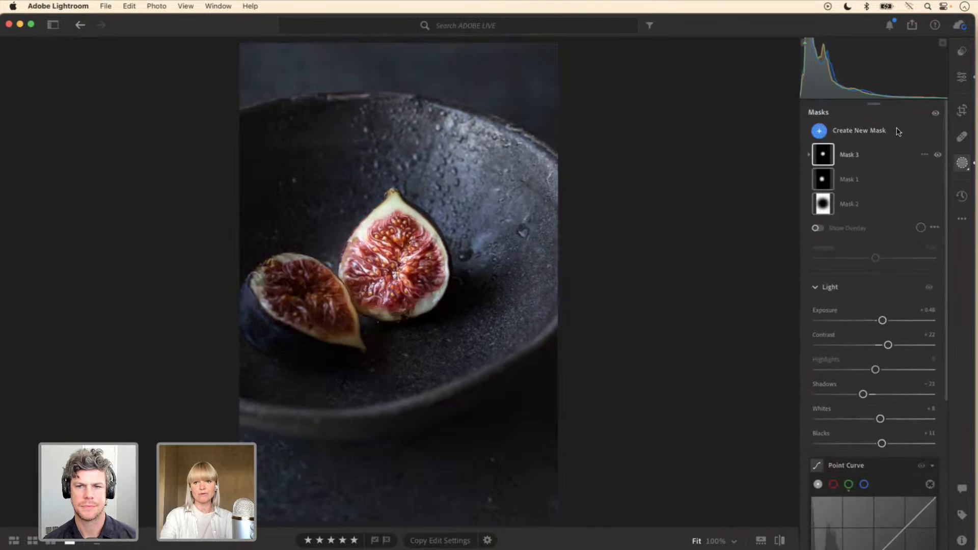
left_click(863, 156)
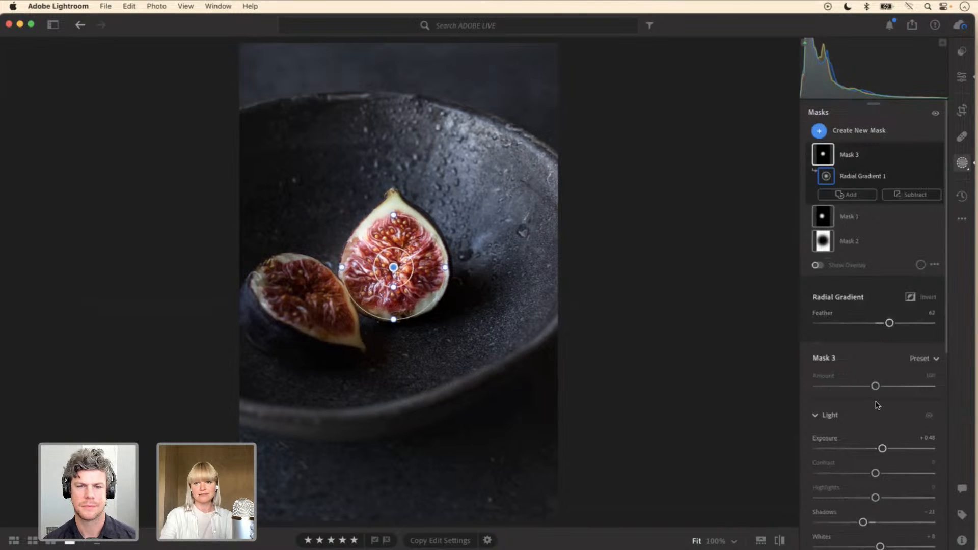
left_click_drag(875, 387, 854, 385)
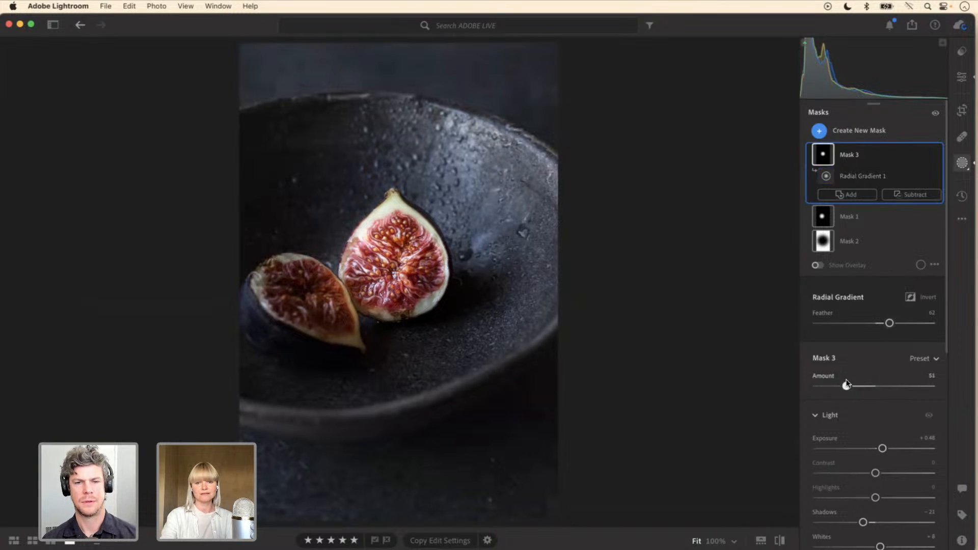
left_click(937, 154)
left_click(937, 154)
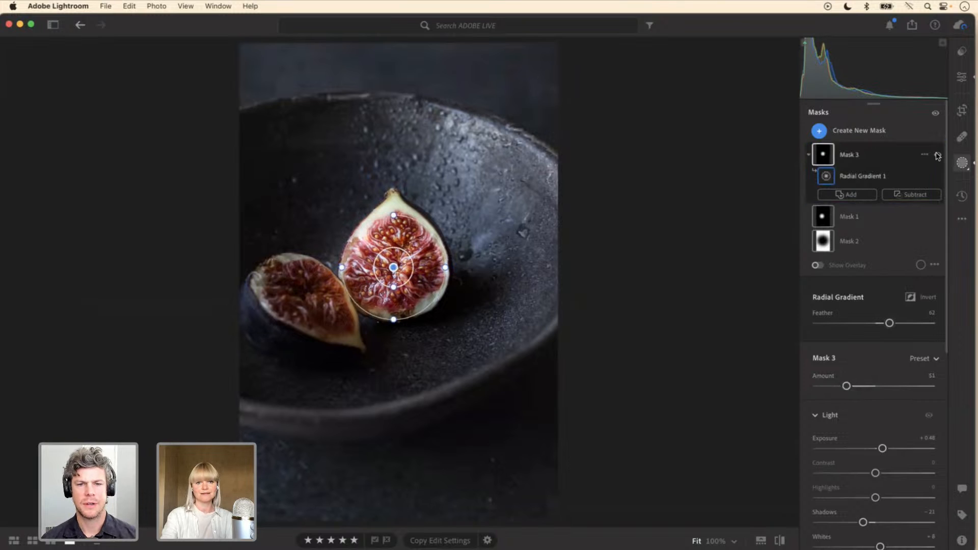
left_click(939, 155)
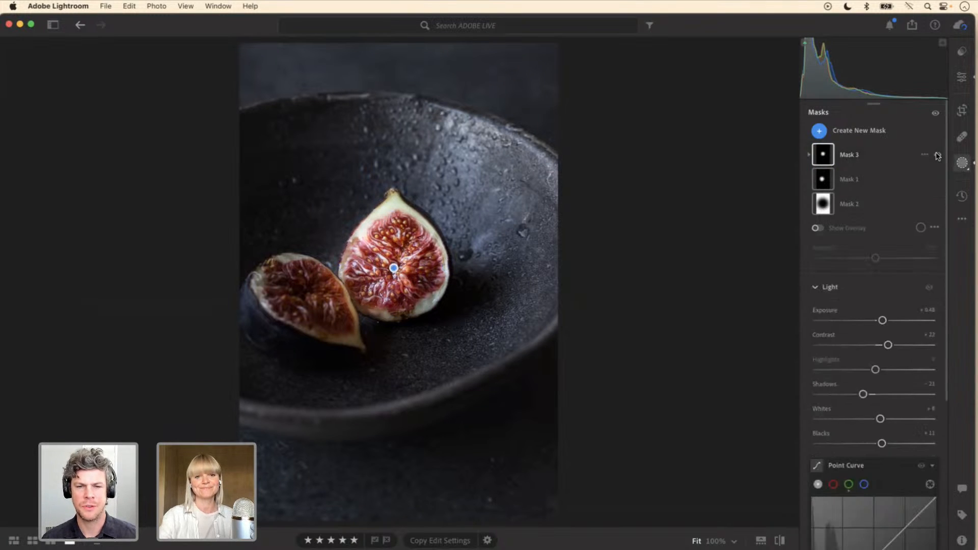
Step: Leave masking, return to the photo grid and open the dark cupcake photo for editing
key("Escape")
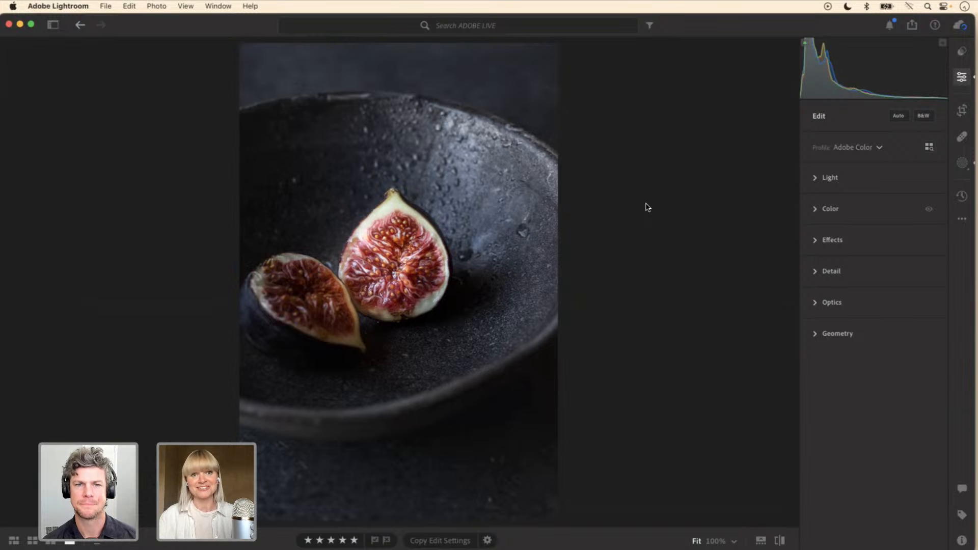
key("g")
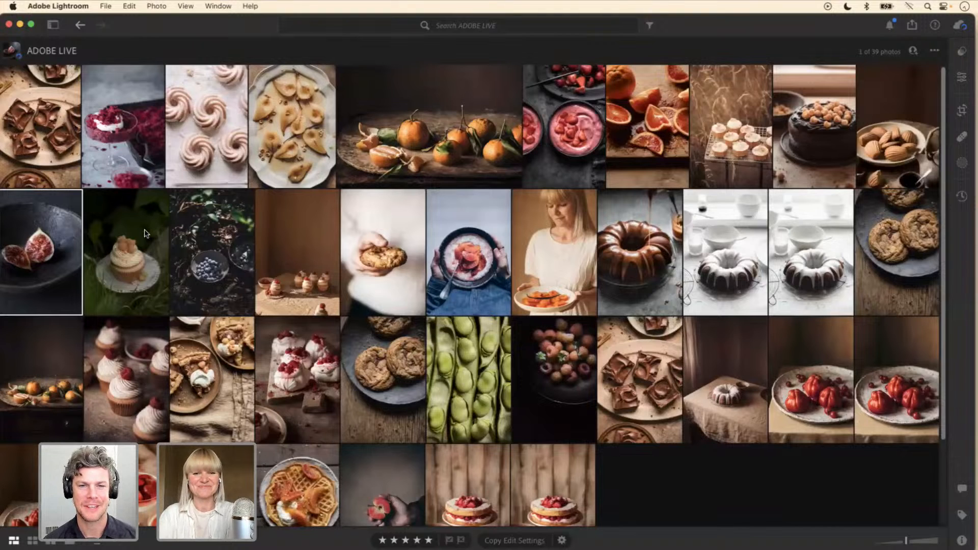
double_click(148, 243)
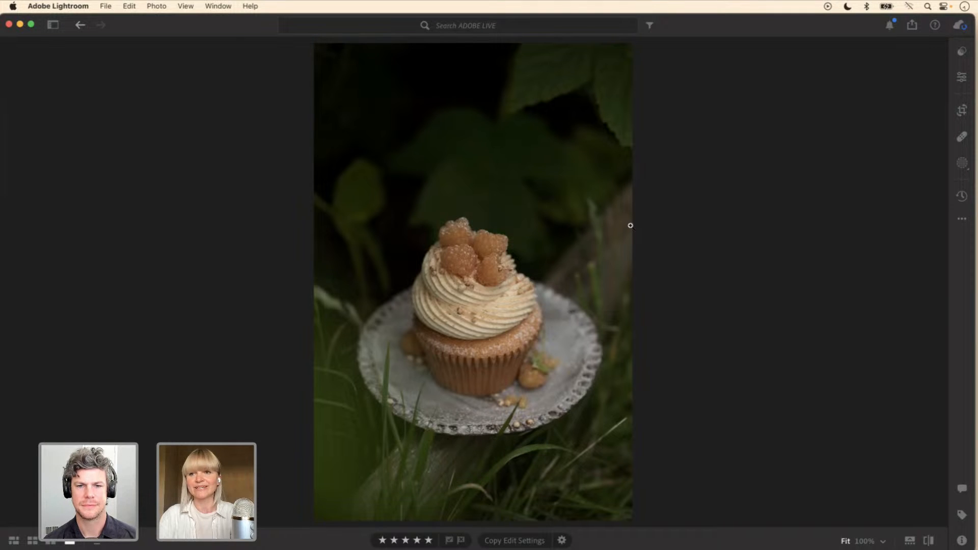
left_click(960, 77)
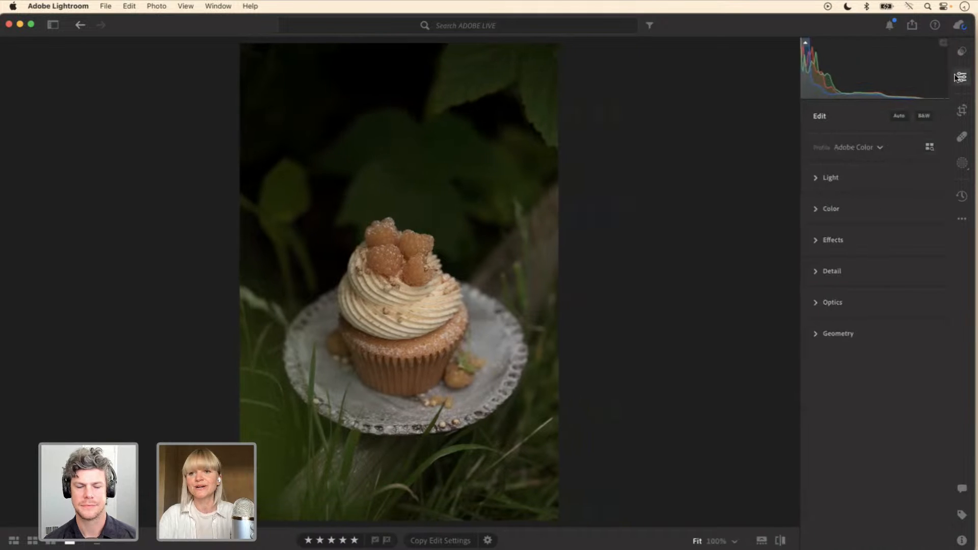
Step: Try brightening the whole cupcake photo with an S-shaped point curve and raised black point, and reset the curve channel
left_click(816, 179)
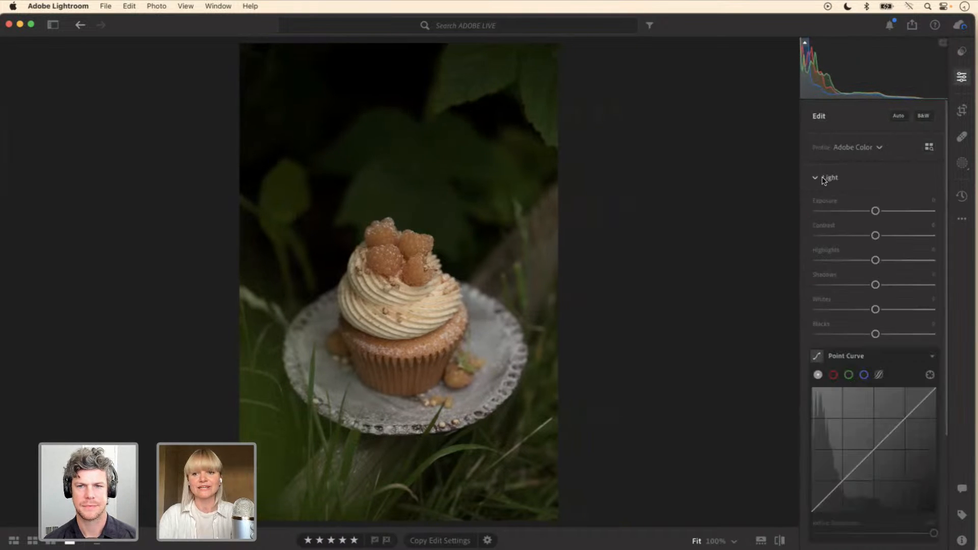
scroll(943, 283, "down", 5)
scroll(942, 285, "down", 2)
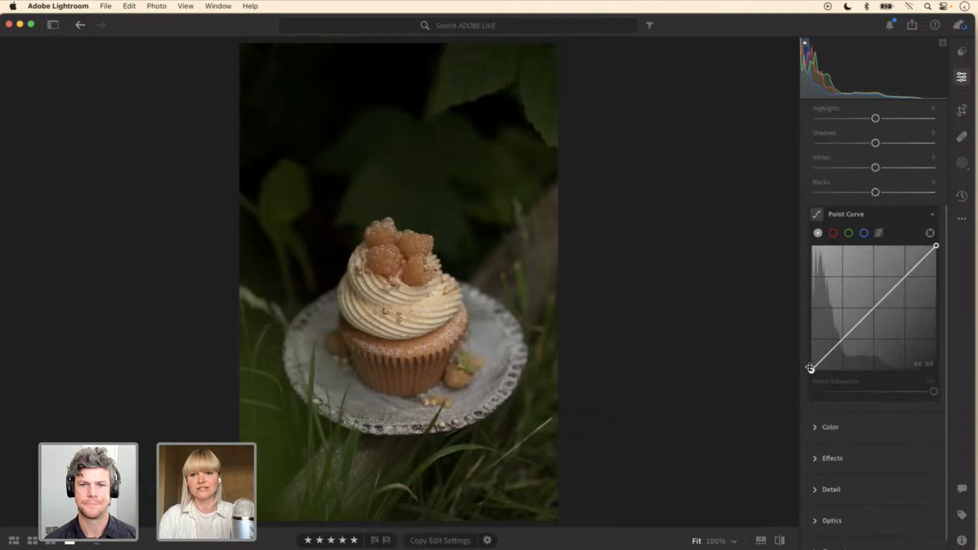
left_click_drag(811, 369, 840, 337)
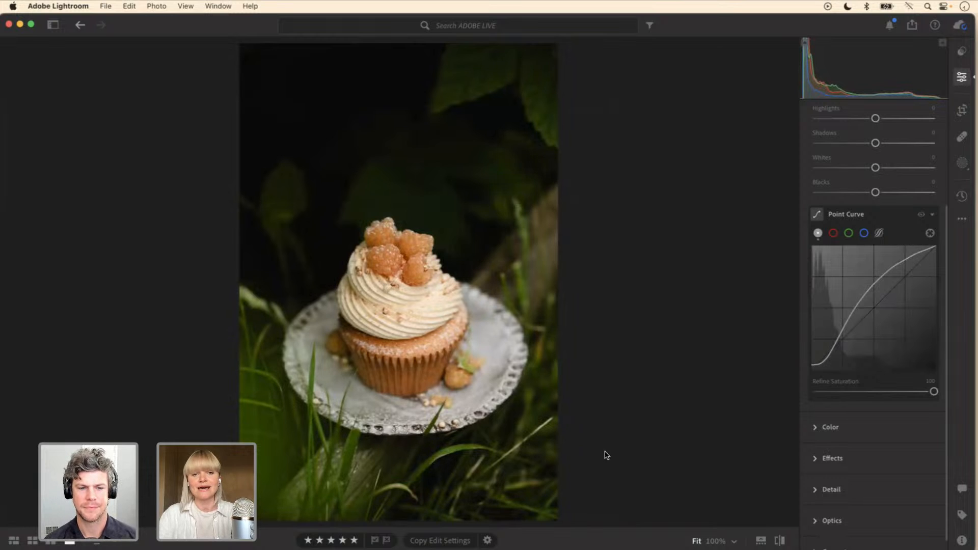
mouse_move(935, 393)
left_mouse_down()
mouse_move(854, 393)
mouse_move(936, 392)
left_mouse_up()
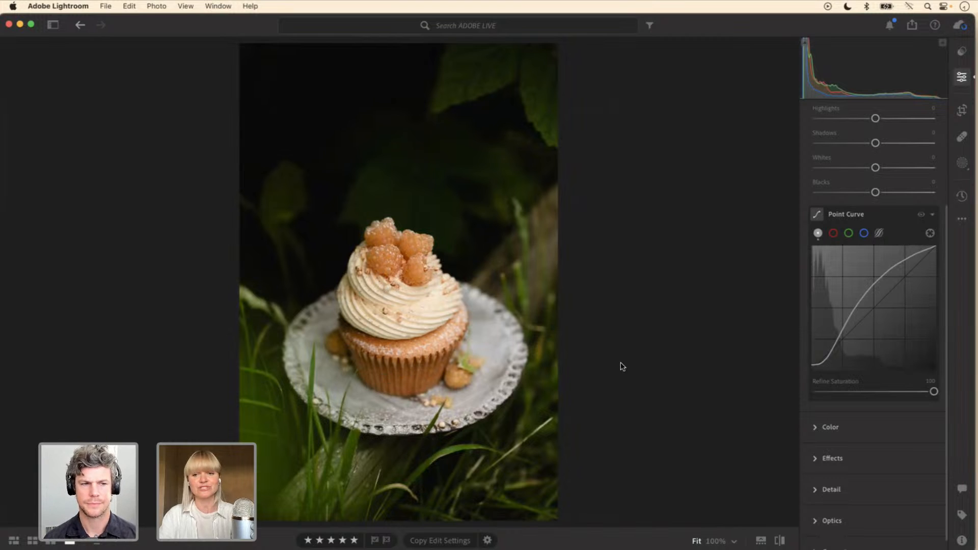
left_click(825, 359)
left_click_drag(826, 360, 824, 359)
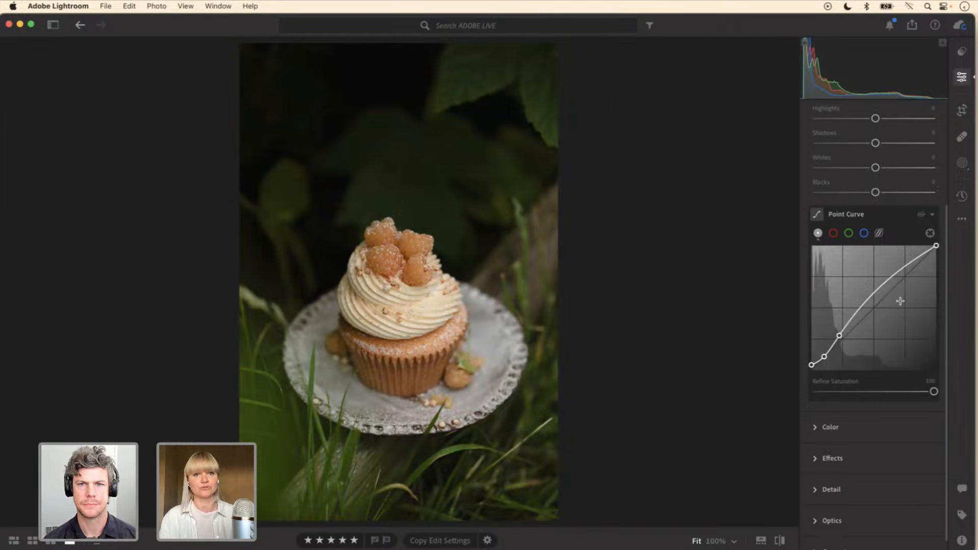
right_click(839, 282)
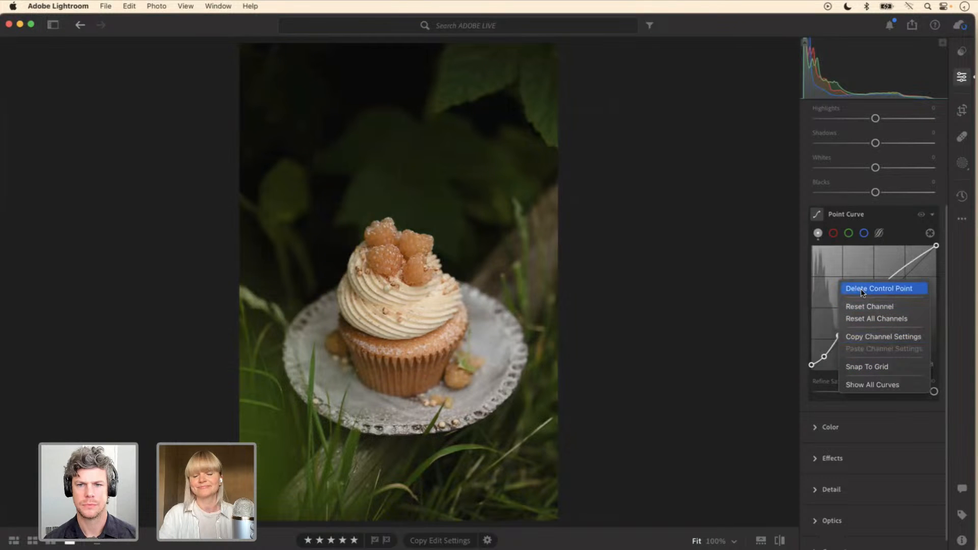
left_click(867, 307)
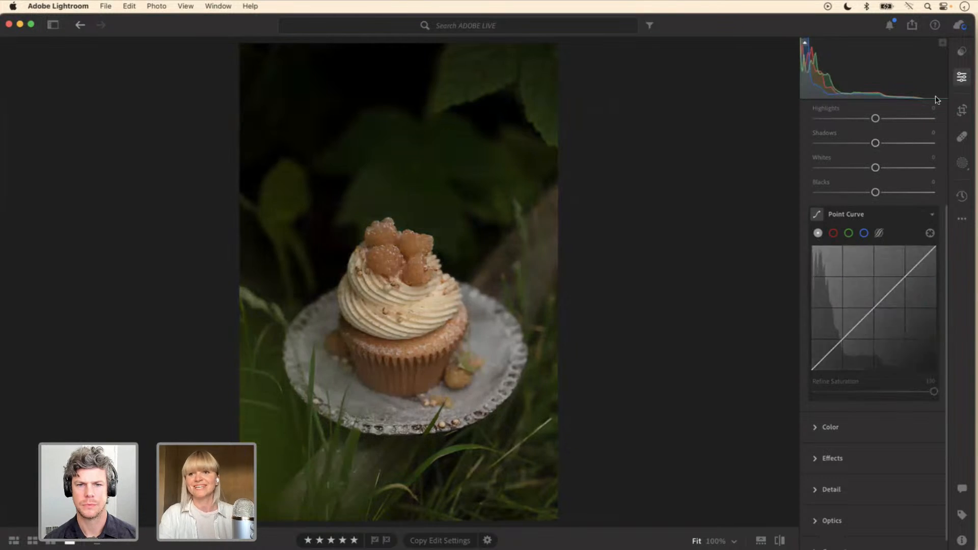
Step: Add a Background mask and brighten it with a raised-black S-shaped point curve, placing the upper point at about 64.3, 71.4
left_click(962, 162)
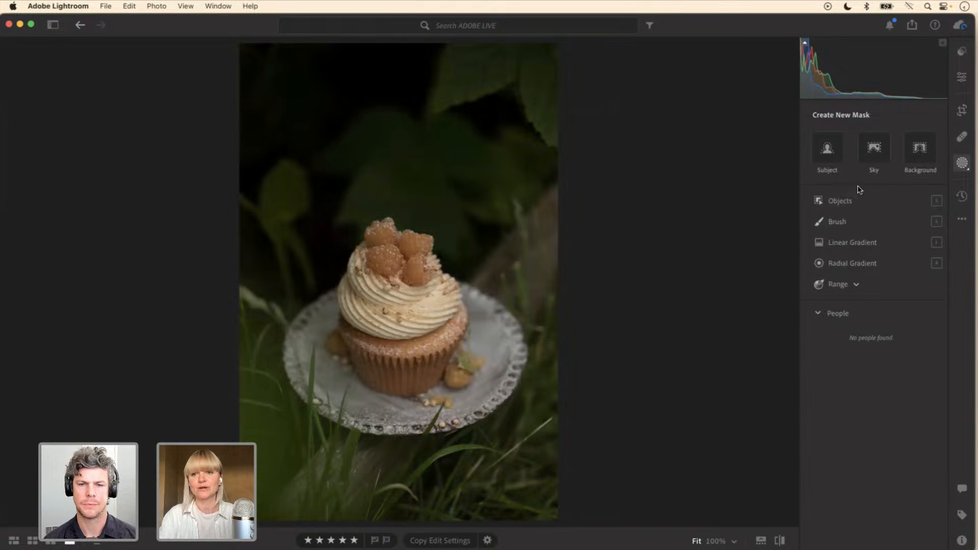
left_click(919, 158)
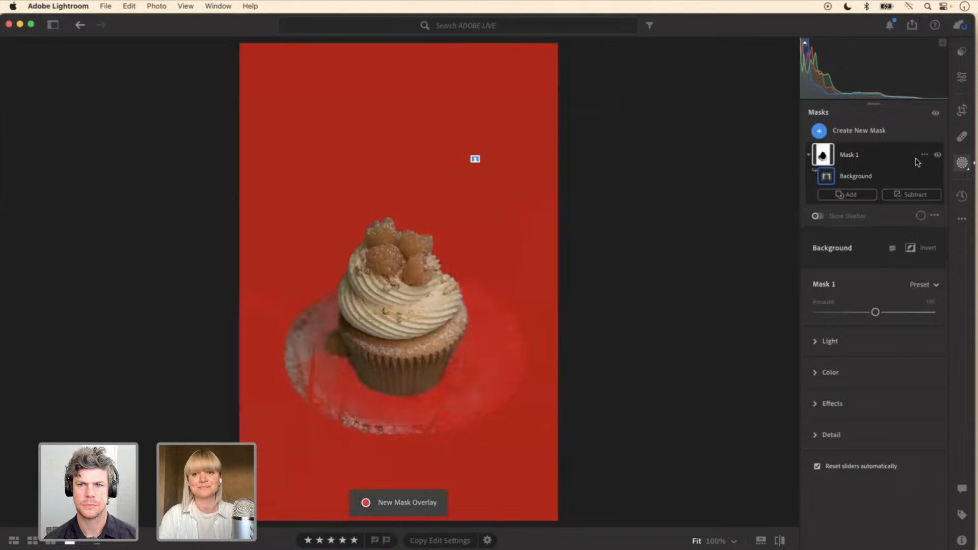
left_click(821, 342)
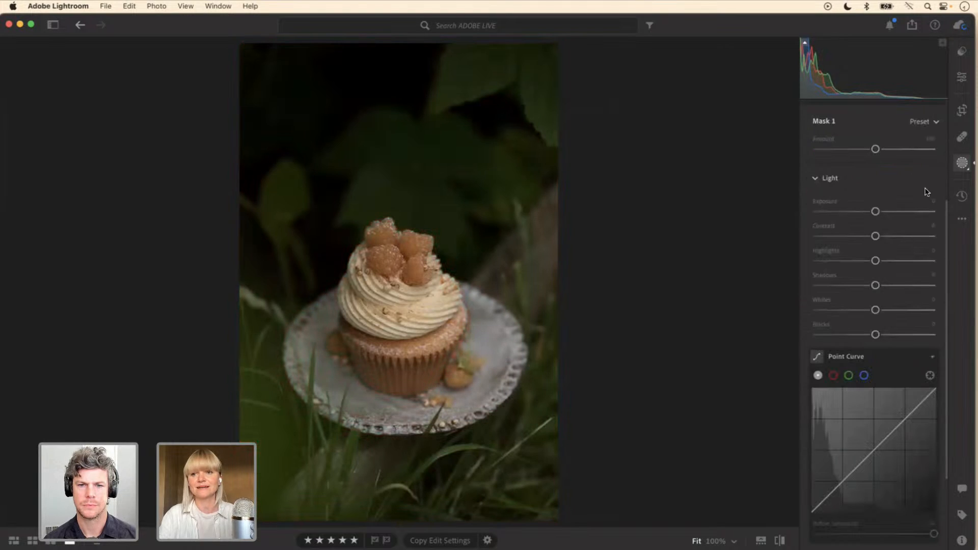
left_click_drag(946, 209, 946, 267)
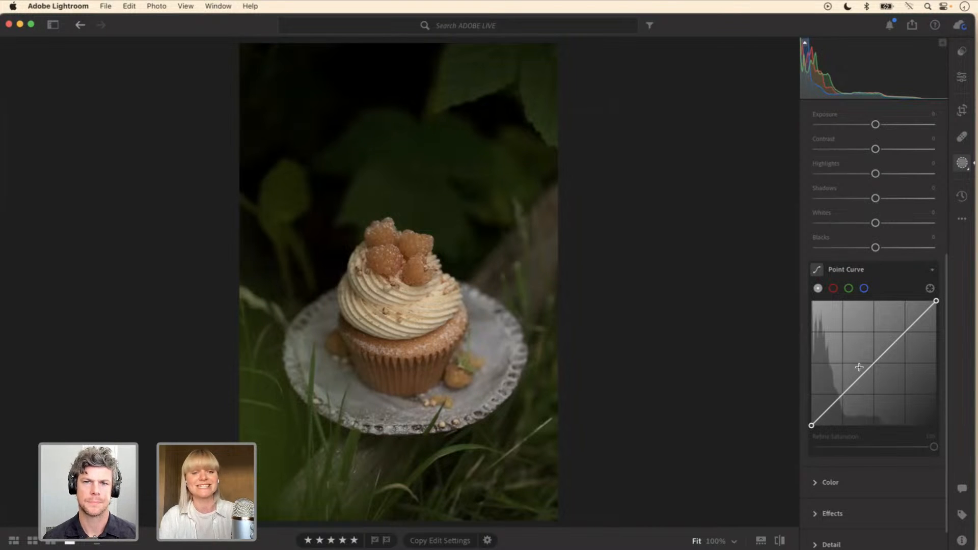
left_click_drag(811, 425, 842, 391)
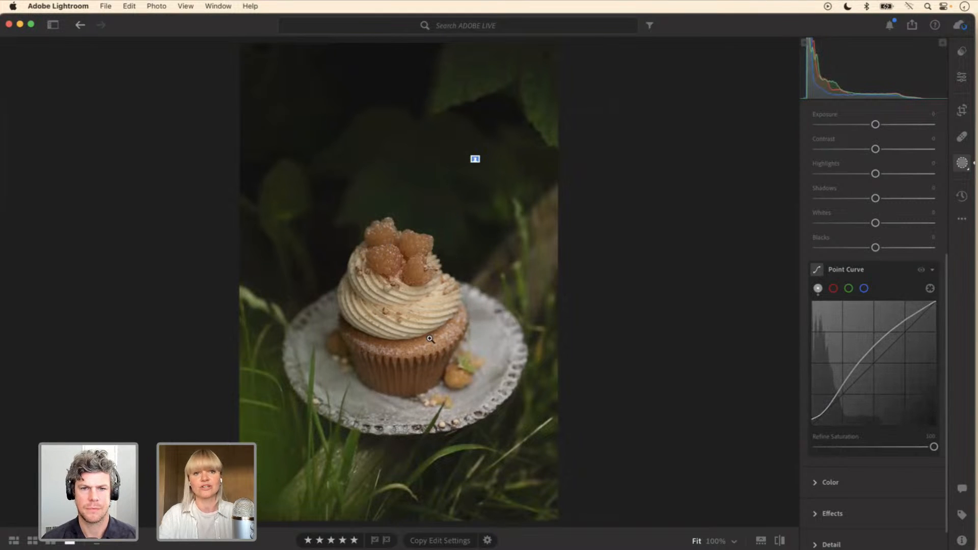
mouse_move(890, 332)
left_mouse_down()
mouse_move(861, 360)
mouse_move(892, 338)
left_mouse_up()
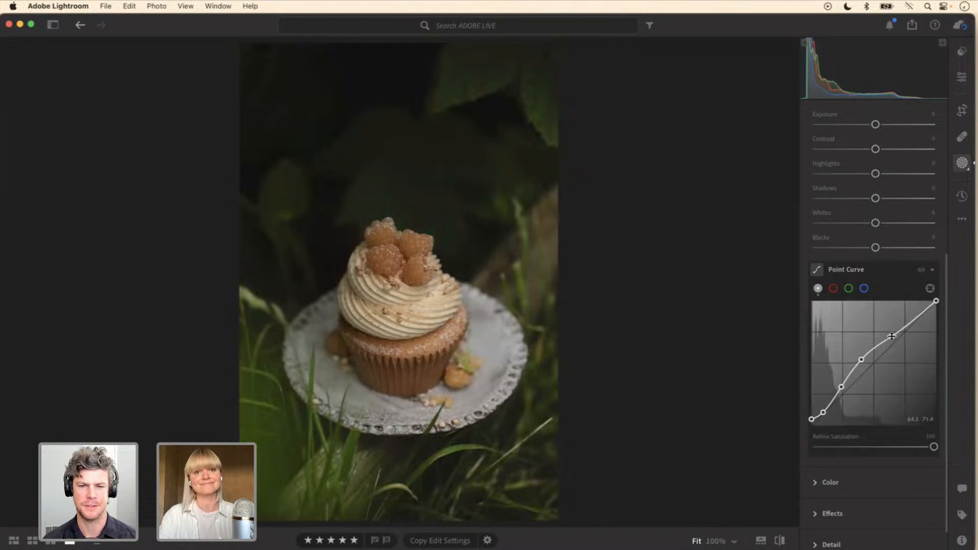
Step: Check the Background mask's overlay and raise its point curve's black and shadow points slightly, keeping the lower-midtone point near 23.5, 31.4
key("o")
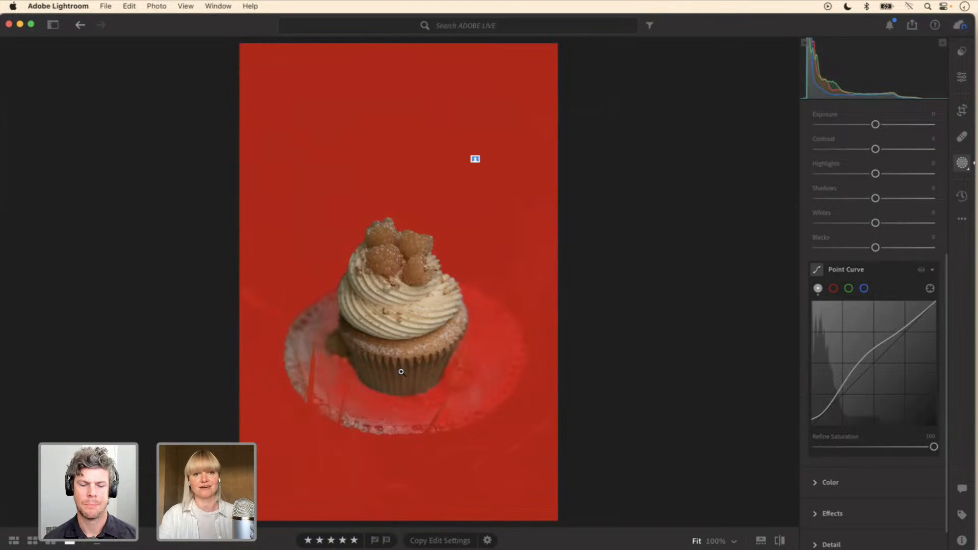
key("y")
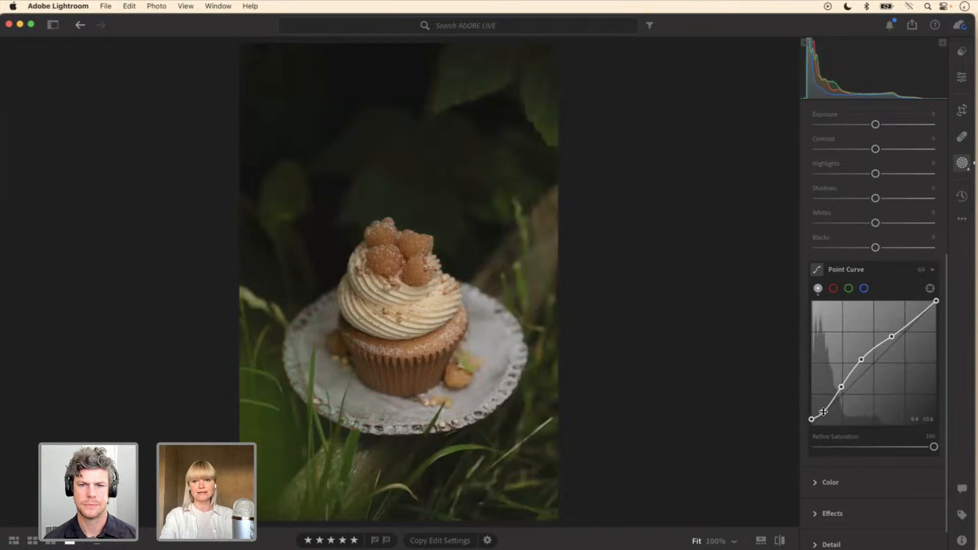
left_click_drag(824, 415, 811, 419)
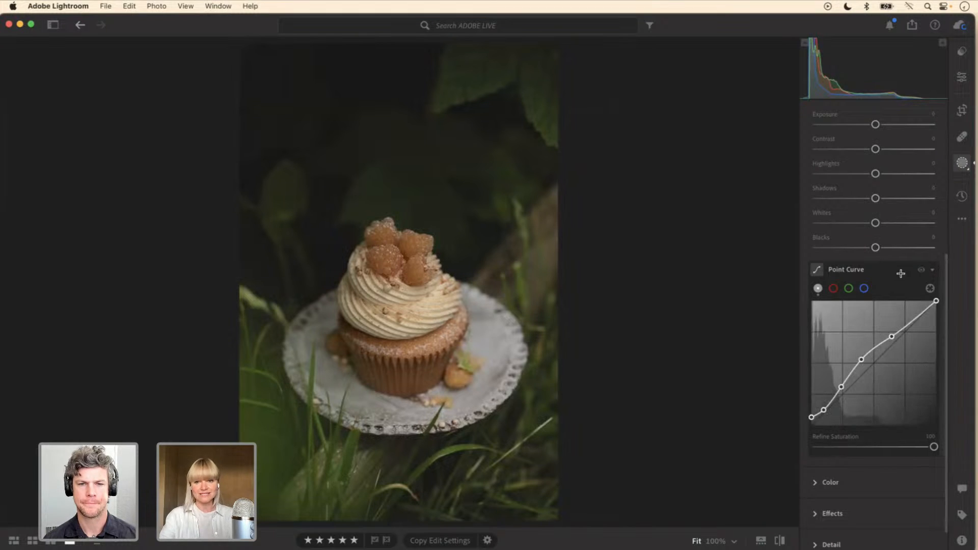
left_click_drag(842, 387, 840, 387)
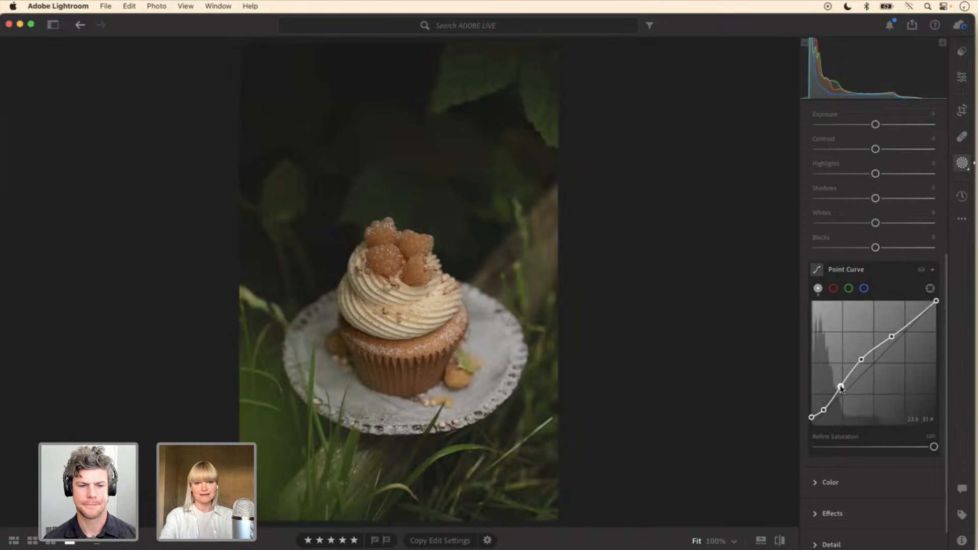
Step: Add a second mask that selects the cupcake as the Subject
left_click_drag(947, 312, 949, 150)
left_click(867, 132)
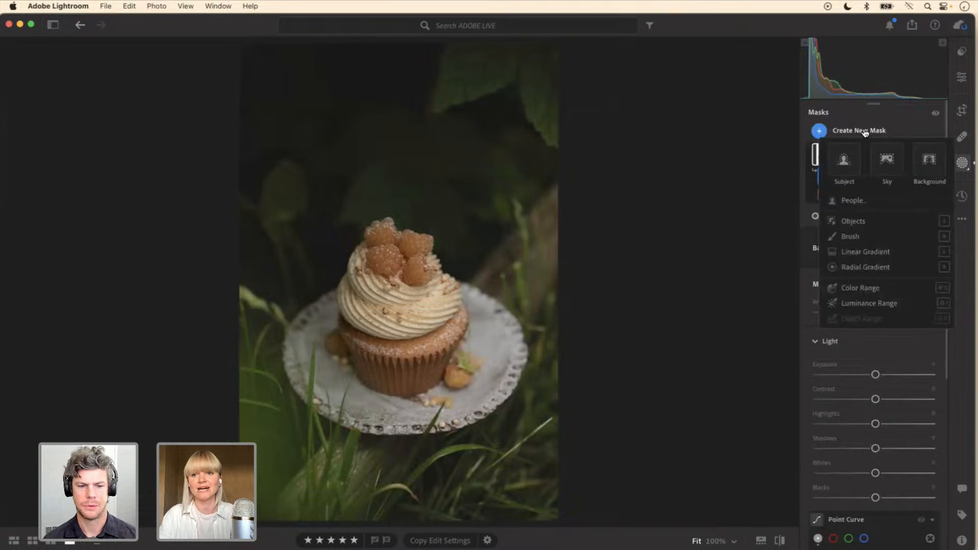
left_click(843, 161)
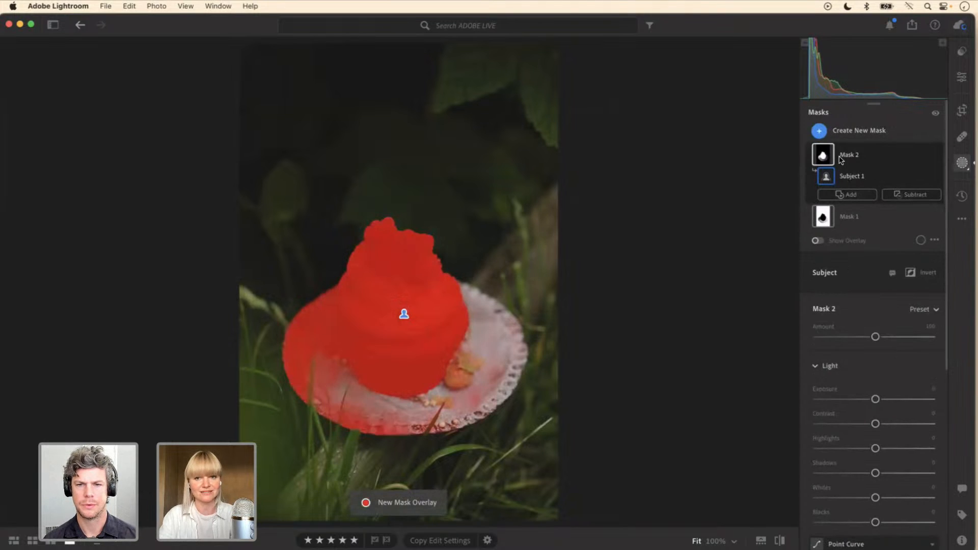
Step: Brighten the Subject mask with a point curve that holds the shadows, tames the highlights and lifts the midtones to about 35.3, 49.2
left_click_drag(947, 277, 949, 402)
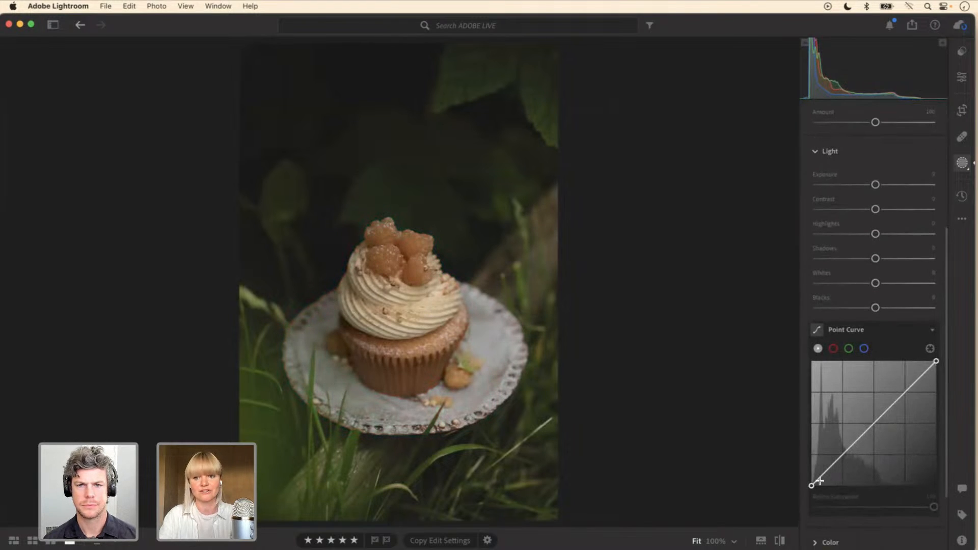
left_click_drag(821, 477, 833, 467)
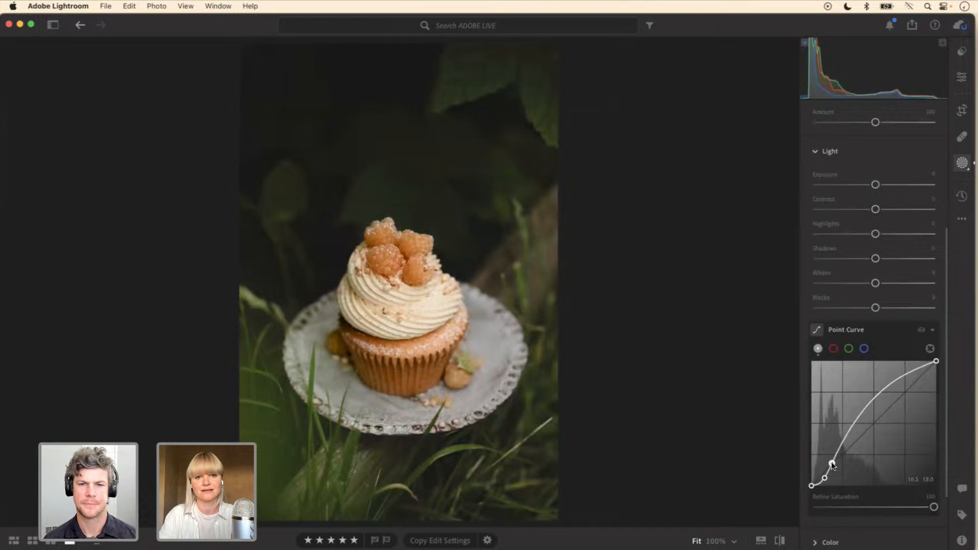
left_click(899, 380)
left_click_drag(899, 381, 902, 390)
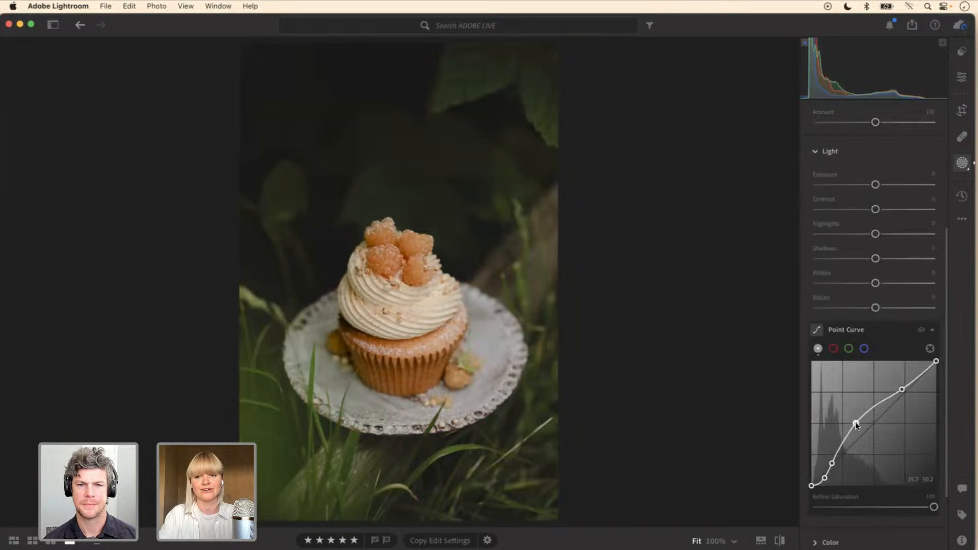
left_click(855, 424)
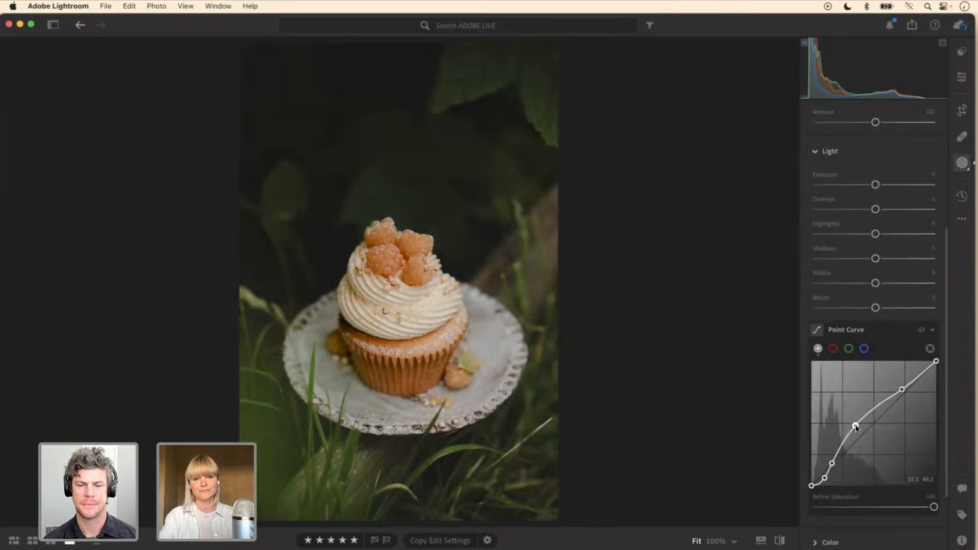
Step: Nudge the Subject mask curve's lower shadow points slightly downward and compare the image with and without the point curve
left_click(825, 479)
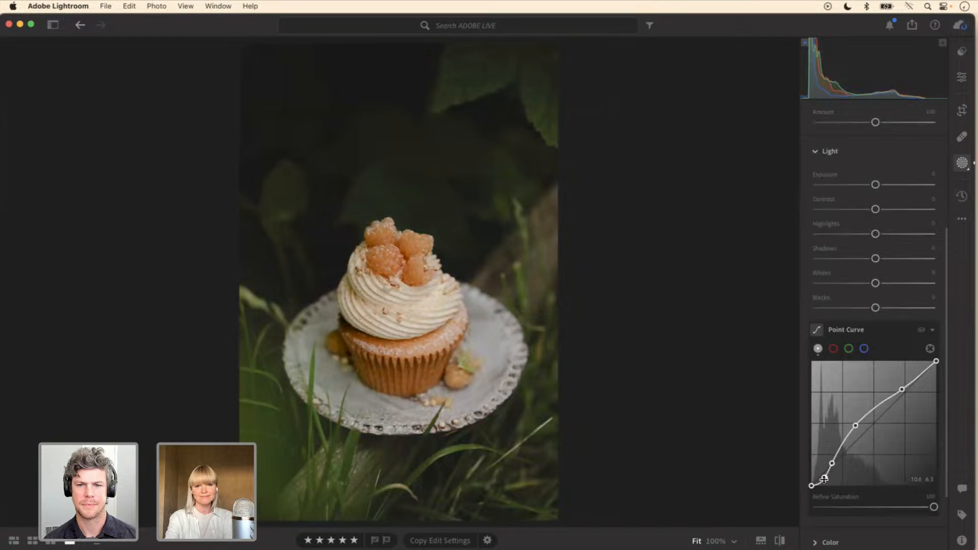
left_click(830, 463)
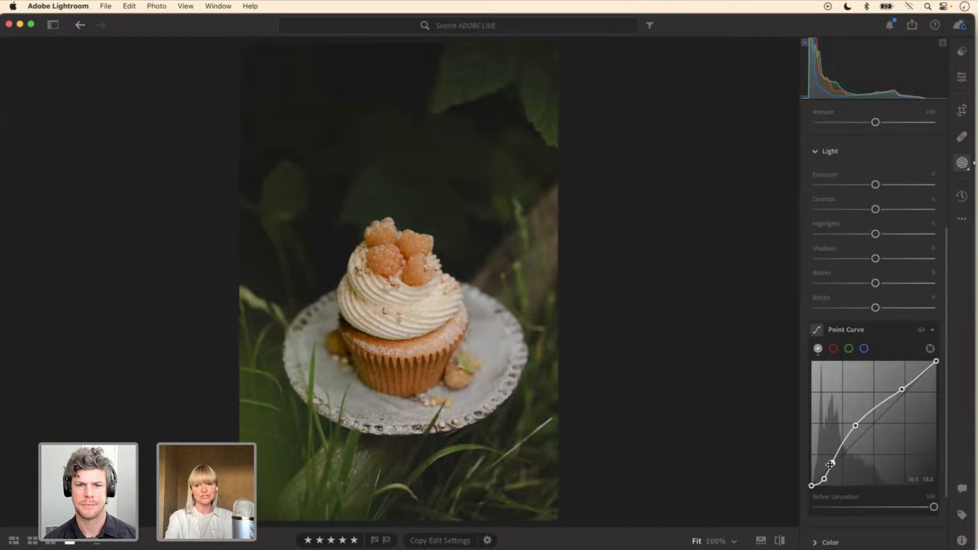
left_click_drag(832, 464, 825, 482)
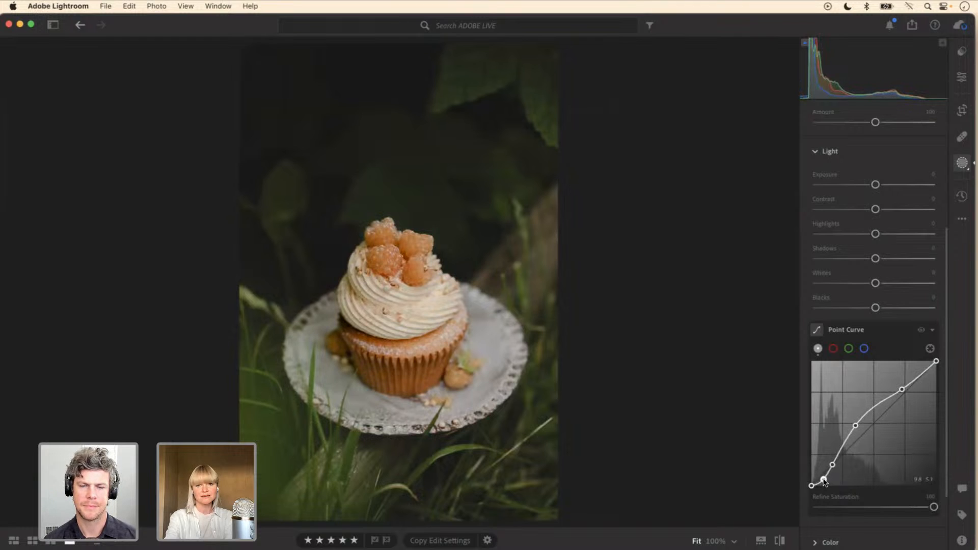
left_click(922, 331)
left_click(922, 332)
left_click(923, 331)
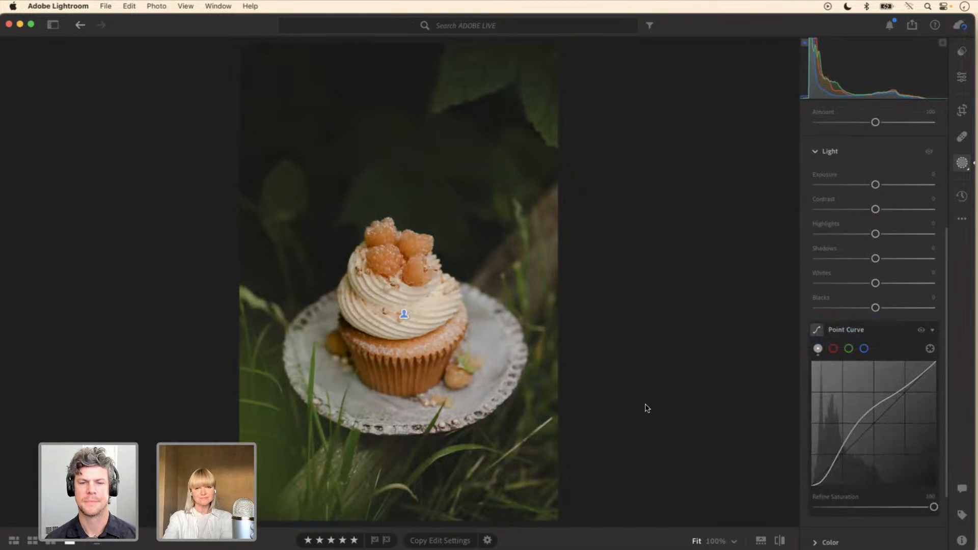
Step: Add an upper-midtone point beside the highlight point on the Subject mask's curve, then compare the edit with the original photo
left_click(889, 398)
left_click(903, 389)
left_click_drag(903, 392, 904, 393)
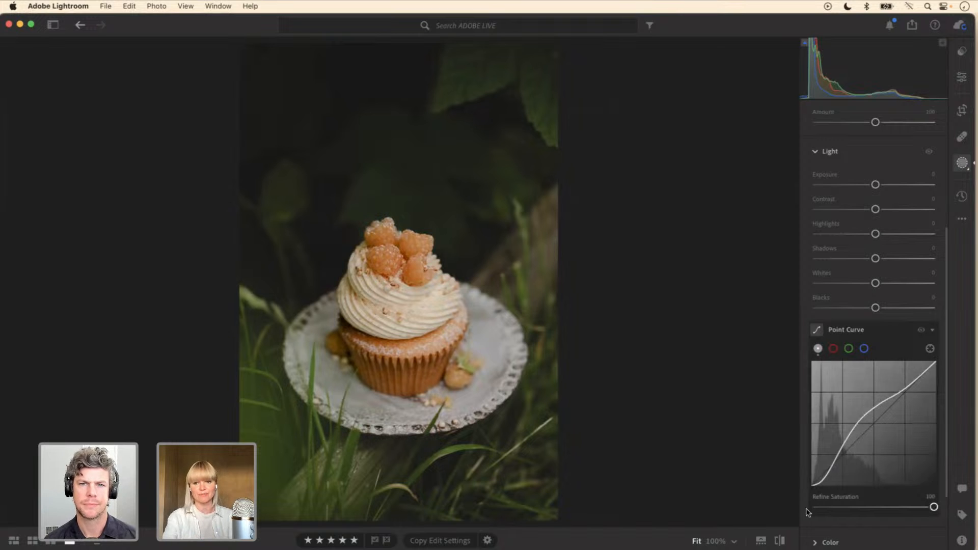
left_click(778, 543)
left_click(779, 542)
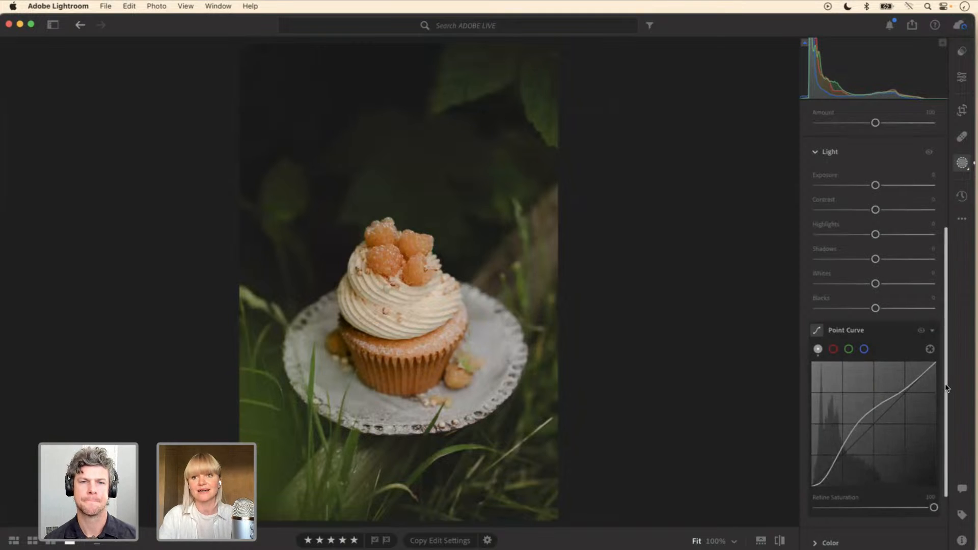
Step: Select the Background mask again and review its point curve
left_click_drag(946, 388, 947, 243)
left_click(860, 218)
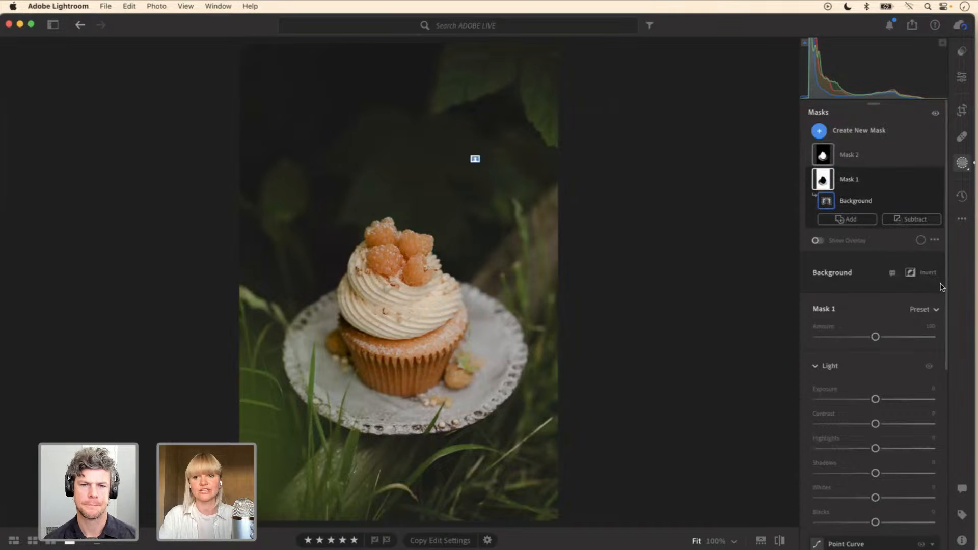
scroll(948, 291, "down", 5)
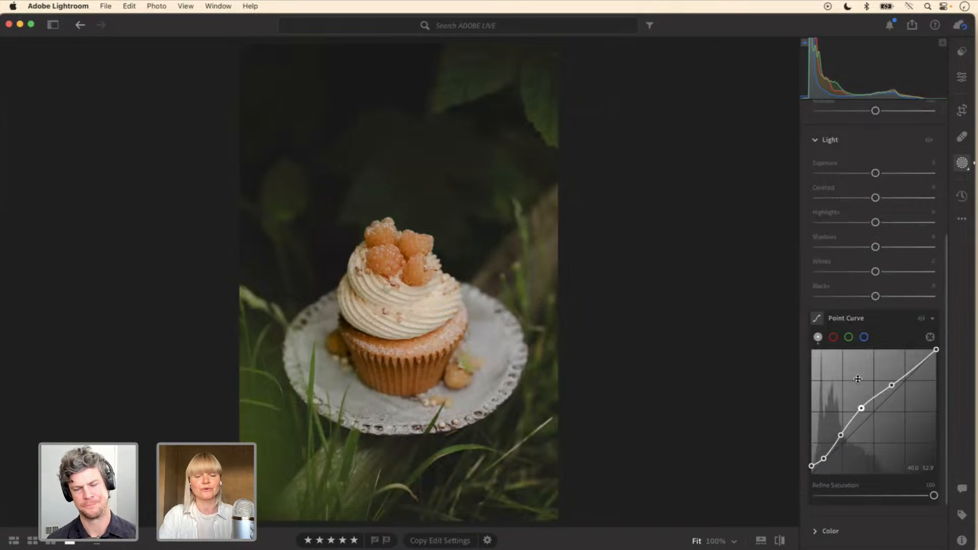
Step: Mute the photo's greens globally with the Color Mixer, setting green Saturation to -43 and Hue to +20
left_click(962, 77)
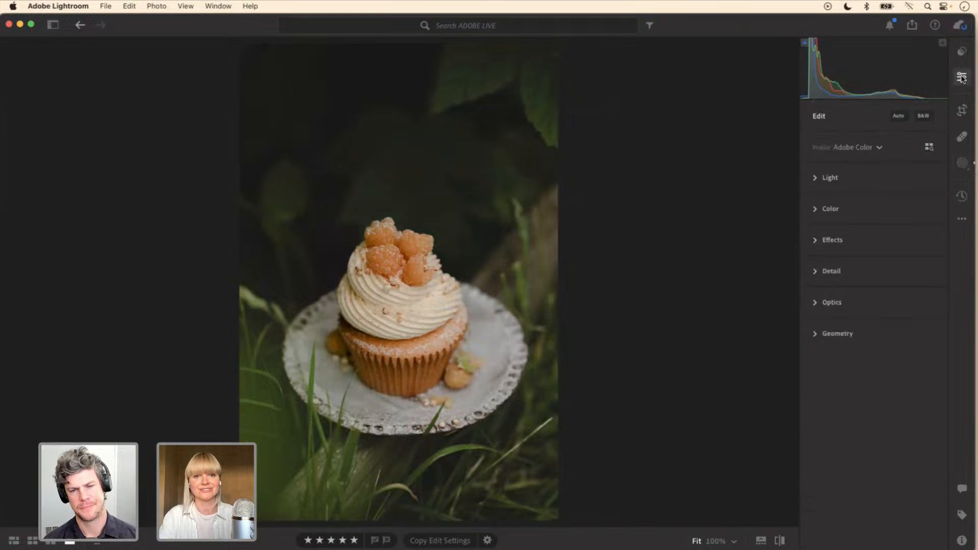
left_click(816, 210)
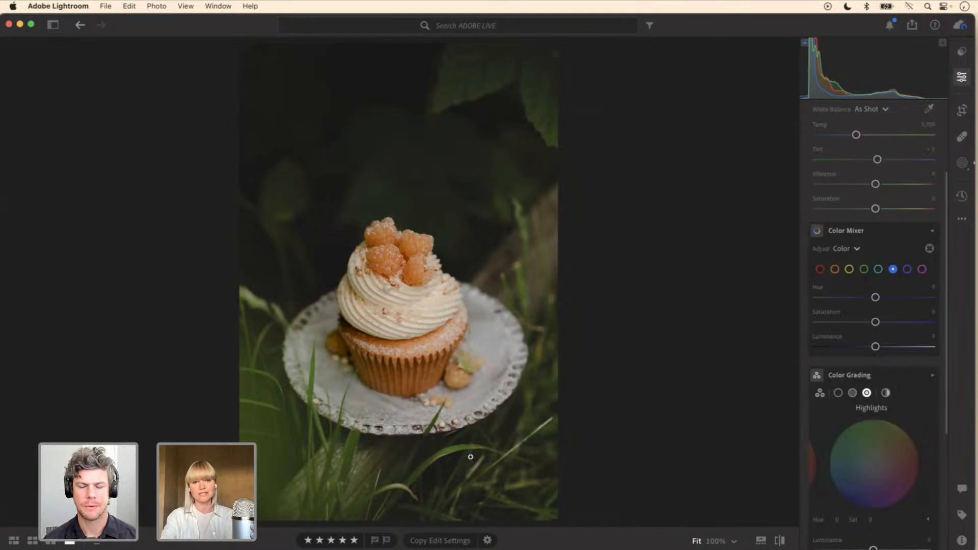
left_click(865, 269)
left_click_drag(877, 324, 846, 327)
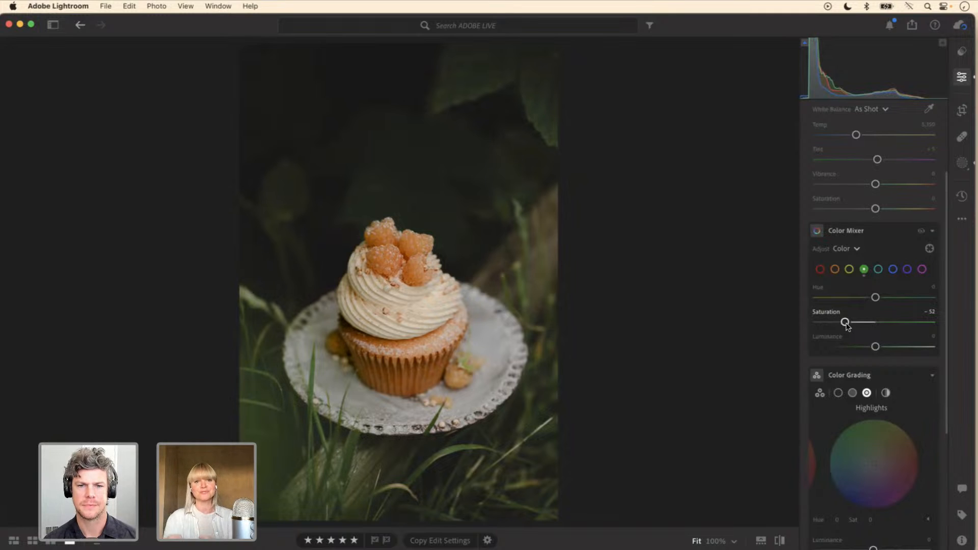
left_click_drag(848, 327, 817, 326)
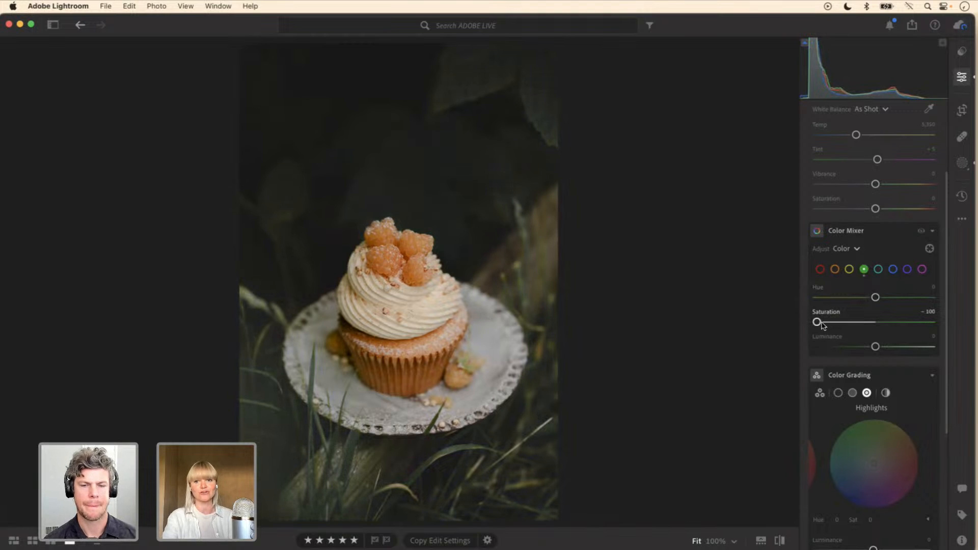
left_click_drag(817, 322, 888, 299)
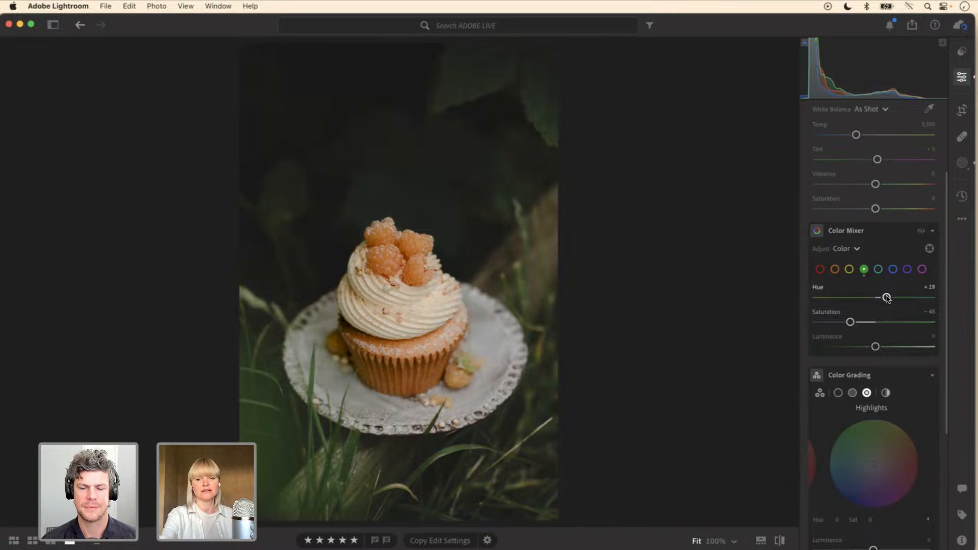
key("F2")
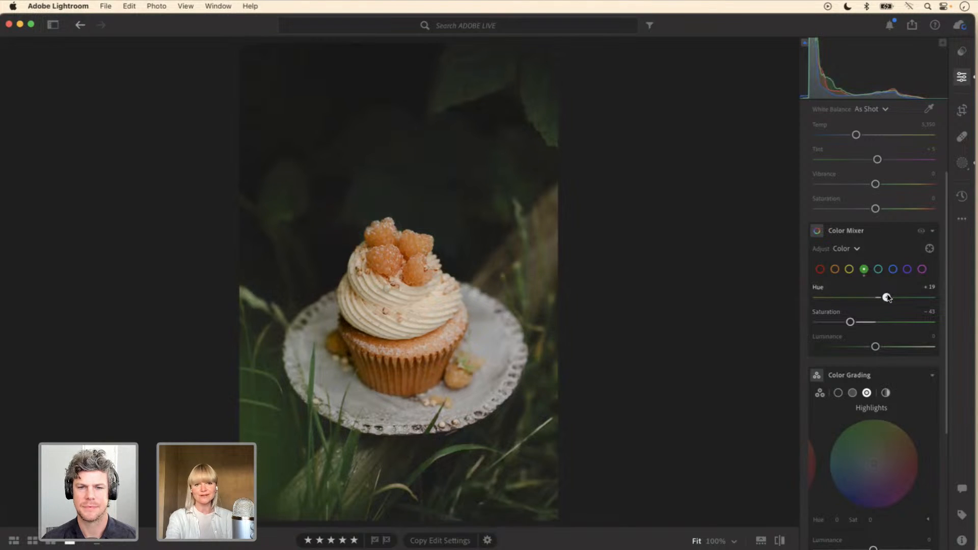
left_click_drag(888, 299, 889, 298)
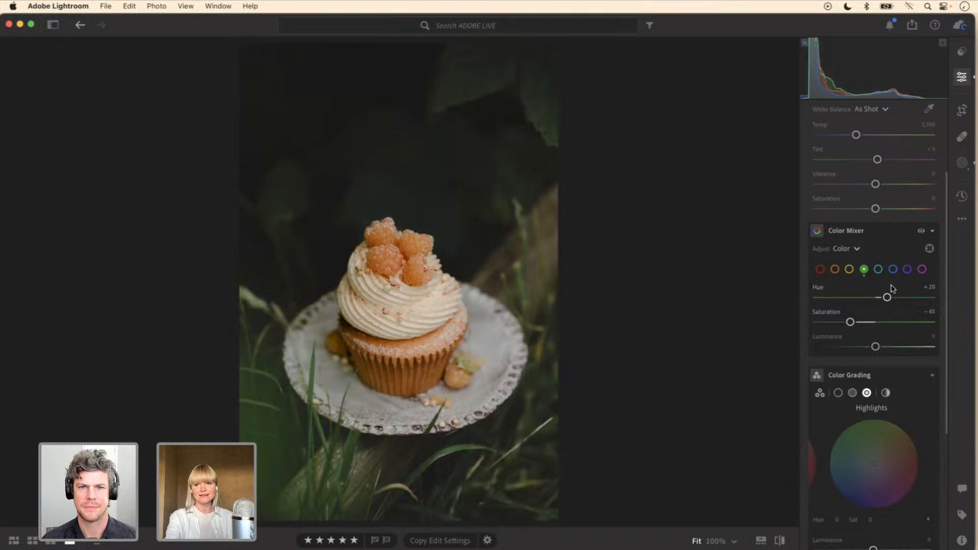
Step: Compare the photo repeatedly with and without the Color Mixer's green adjustments
left_click(924, 232)
left_click(924, 233)
left_click(925, 232)
left_click(924, 233)
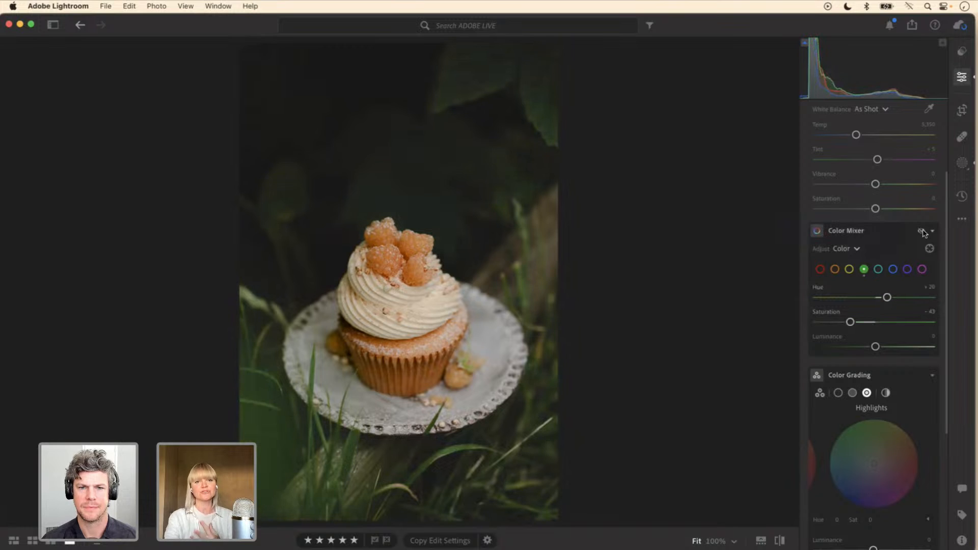
left_click(924, 233)
left_click(924, 232)
left_click(924, 232)
left_click(925, 232)
Step: Set orange Saturation to +4 in the Color Mixer and compare the result with the mixer's effect hidden
left_click(836, 269)
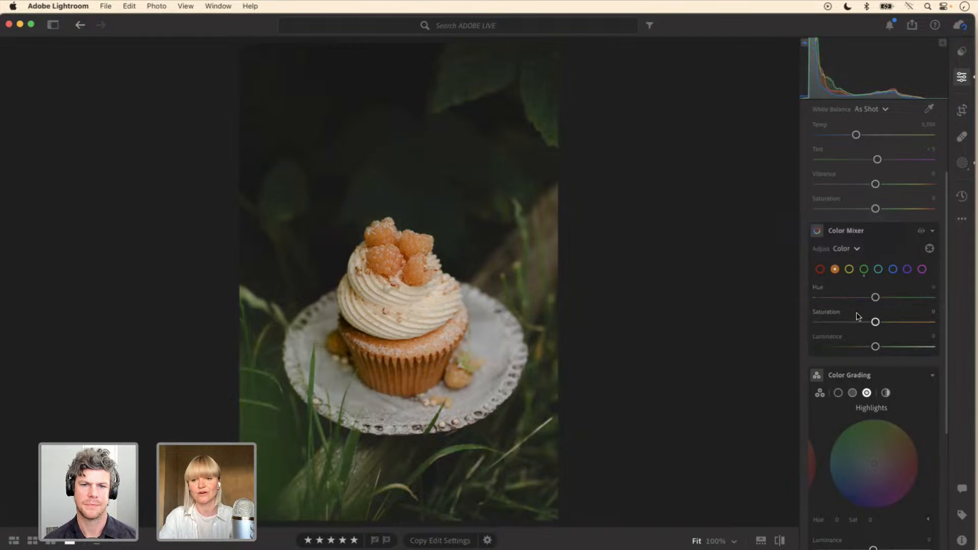
left_click_drag(875, 322, 881, 324)
left_click_drag(881, 325, 880, 324)
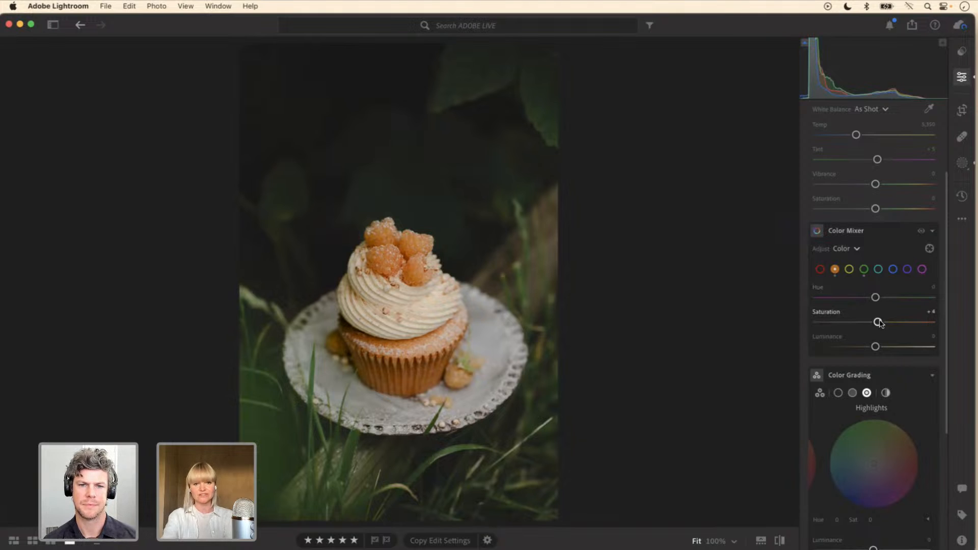
double_click(878, 322)
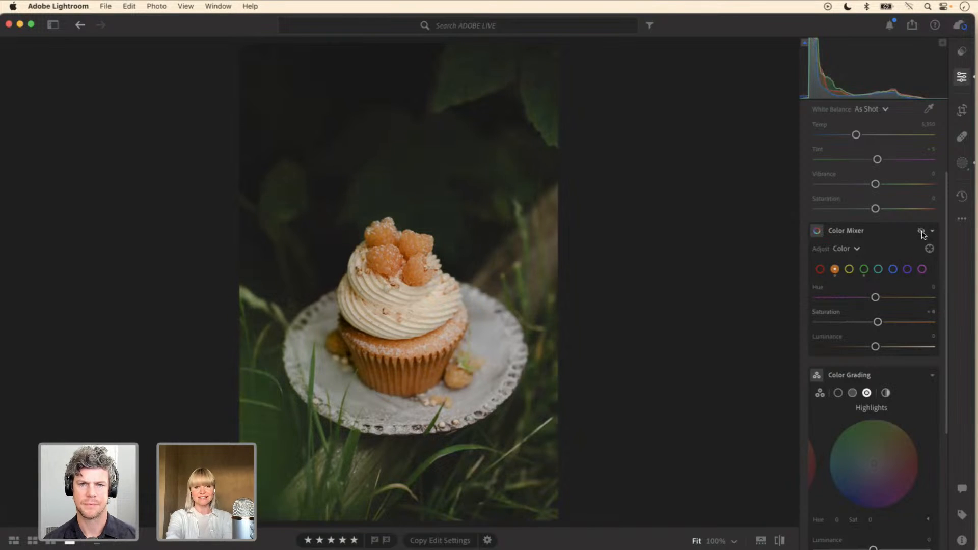
left_click(923, 231)
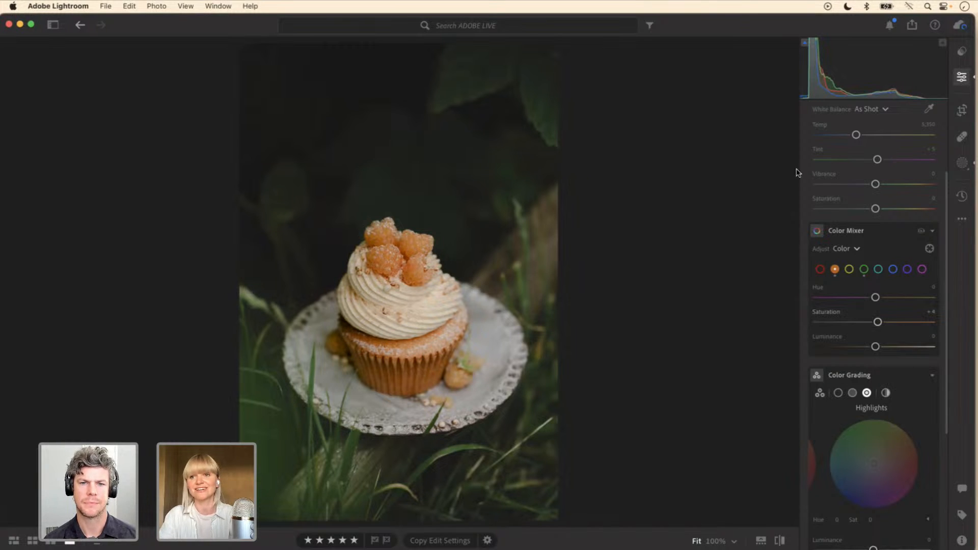
Step: Return to the cupcake's Subject mask and set Clarity to +11 and Texture to about +15
left_click(967, 171)
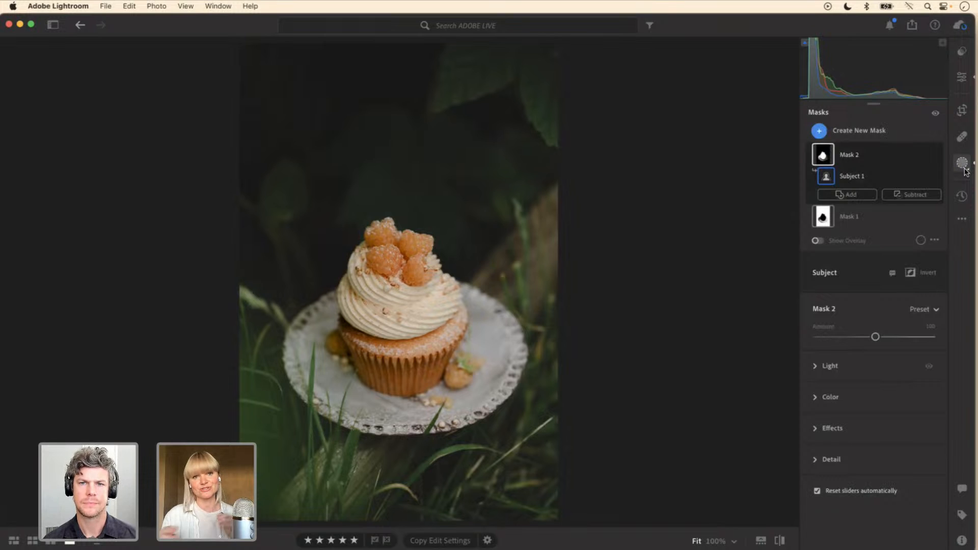
left_click(871, 154)
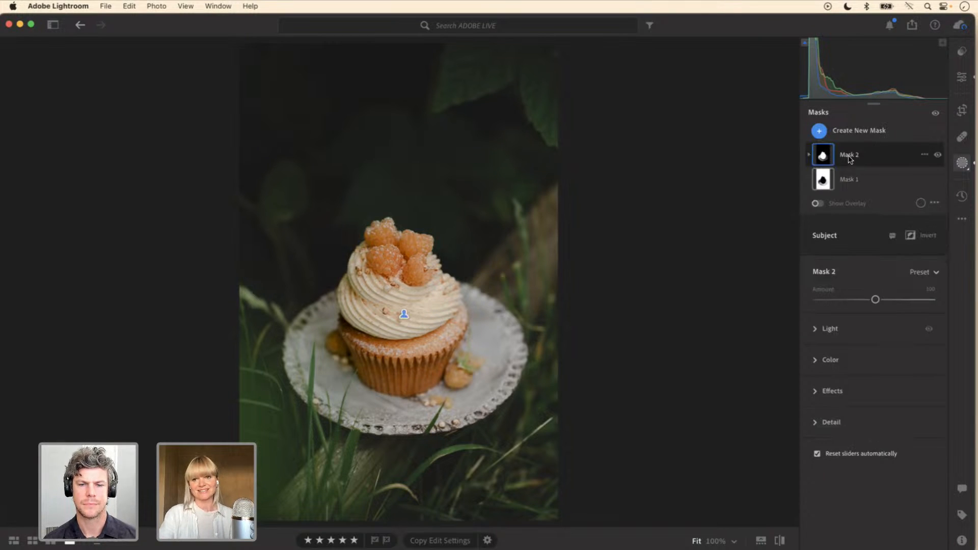
left_click(850, 156)
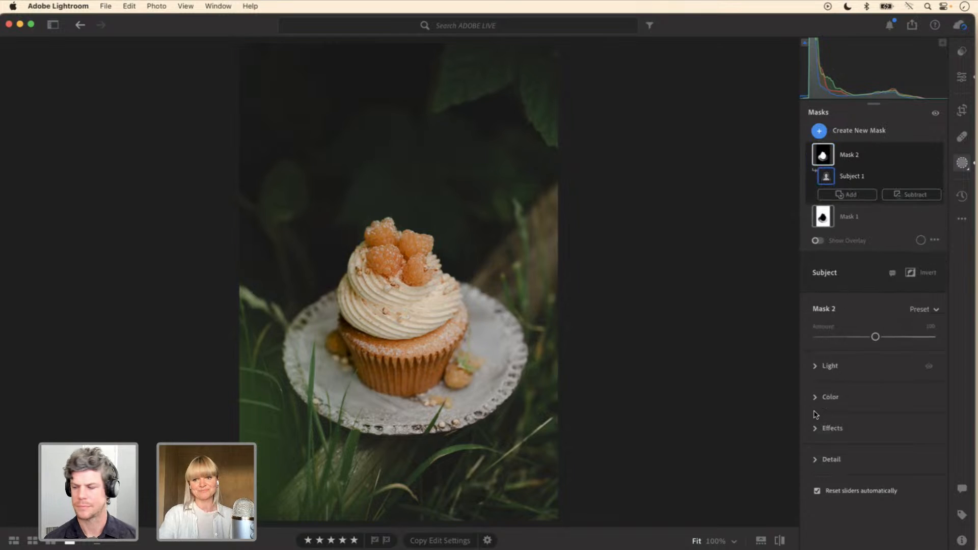
left_click(816, 429)
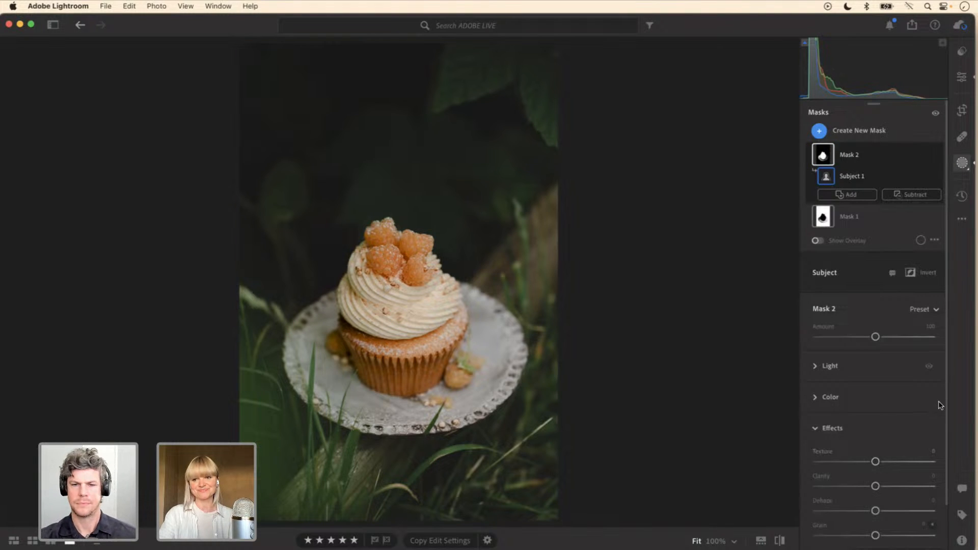
scroll(938, 407, "down", 2)
left_click_drag(876, 433, 882, 408)
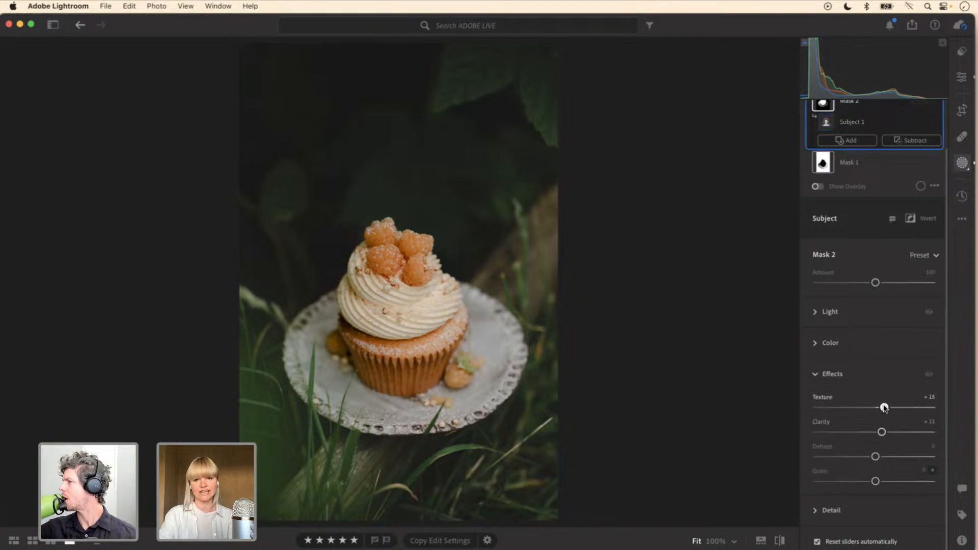
Step: Raise the Subject mask's Exposure to +0.24
left_click(820, 312)
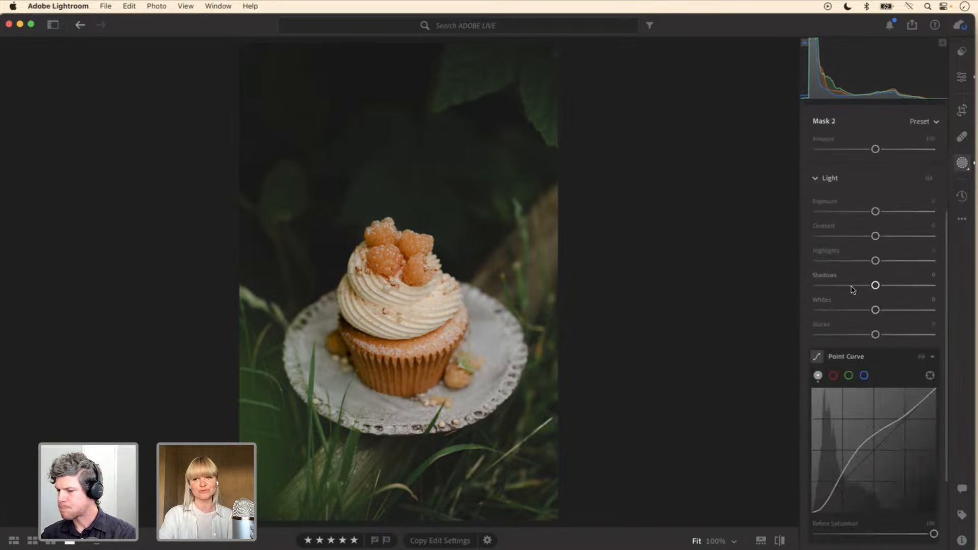
left_click_drag(877, 212, 879, 213)
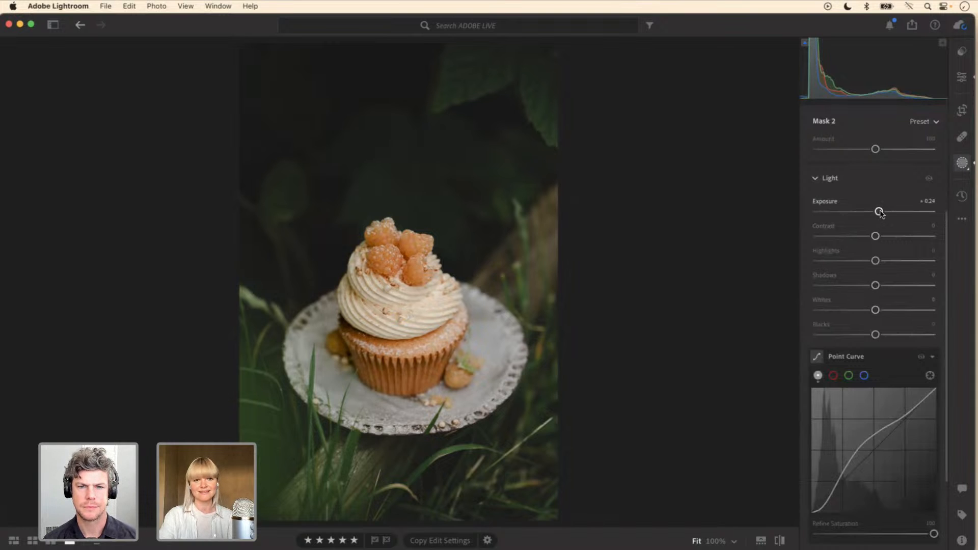
scroll(944, 231, "down", 2)
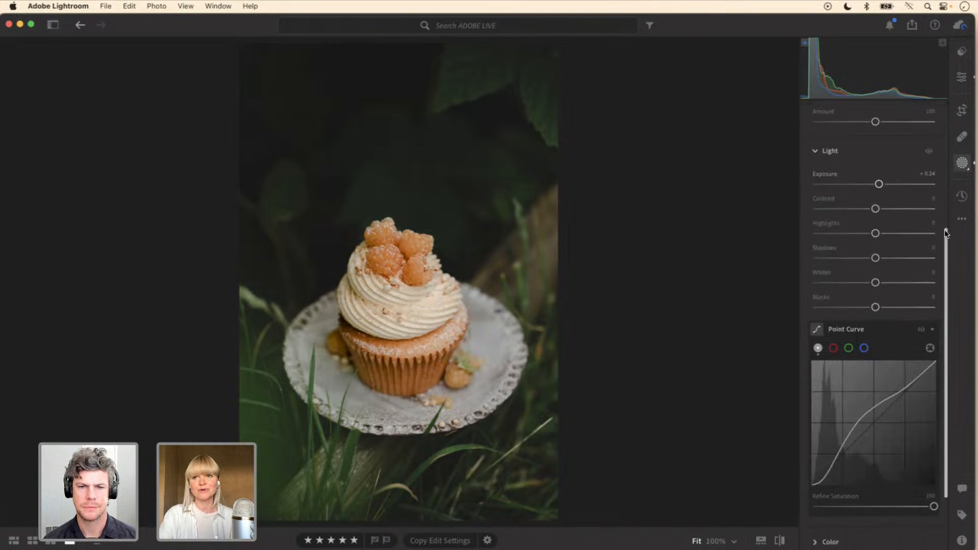
scroll(945, 230, "down", 1)
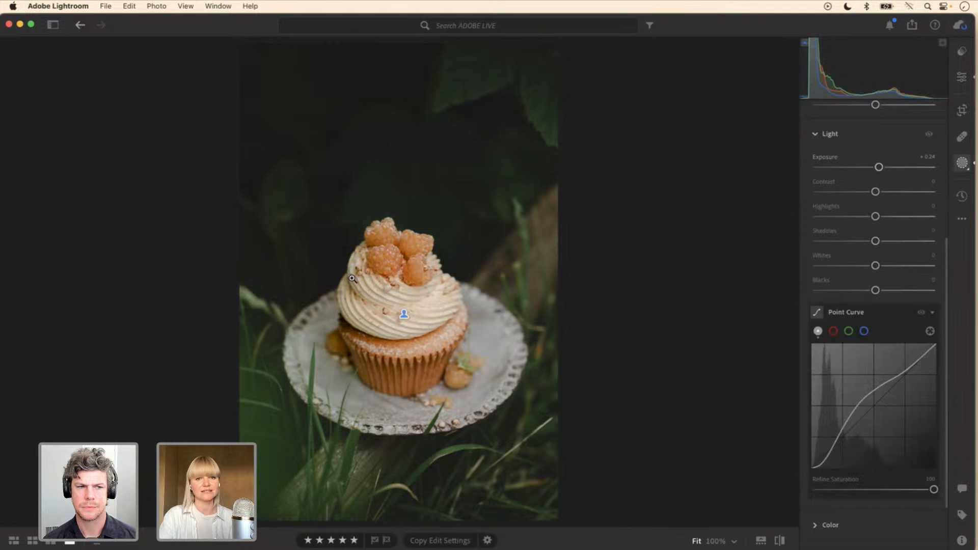
Step: Add three points to the Subject mask's green channel curve at about the quarter, middle and three-quarter tones
left_click(352, 286)
left_click(351, 284)
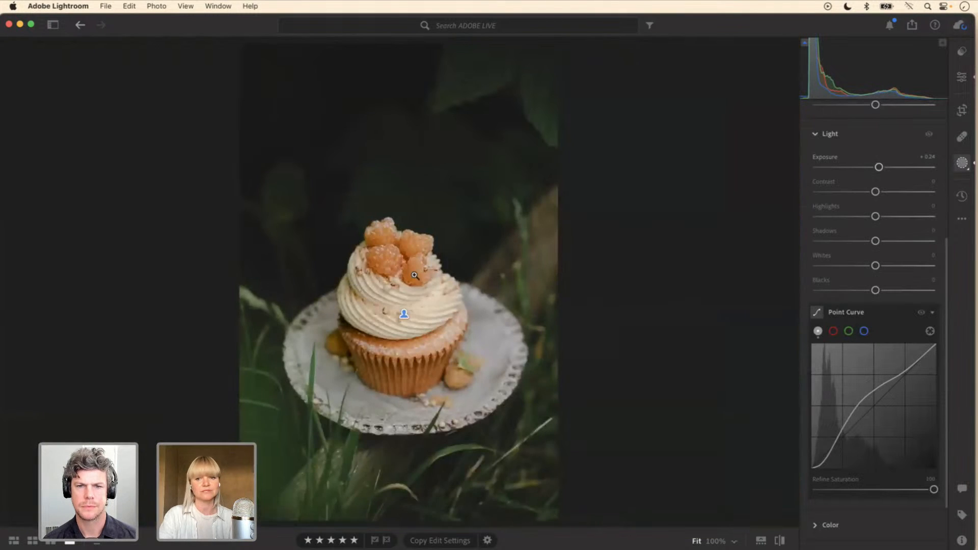
left_click(345, 265)
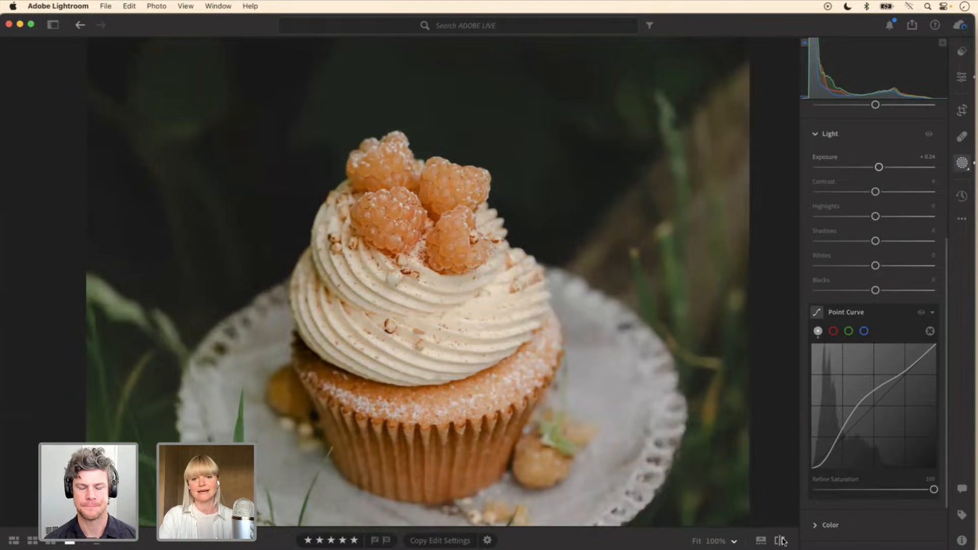
left_click(849, 332)
left_click(843, 437)
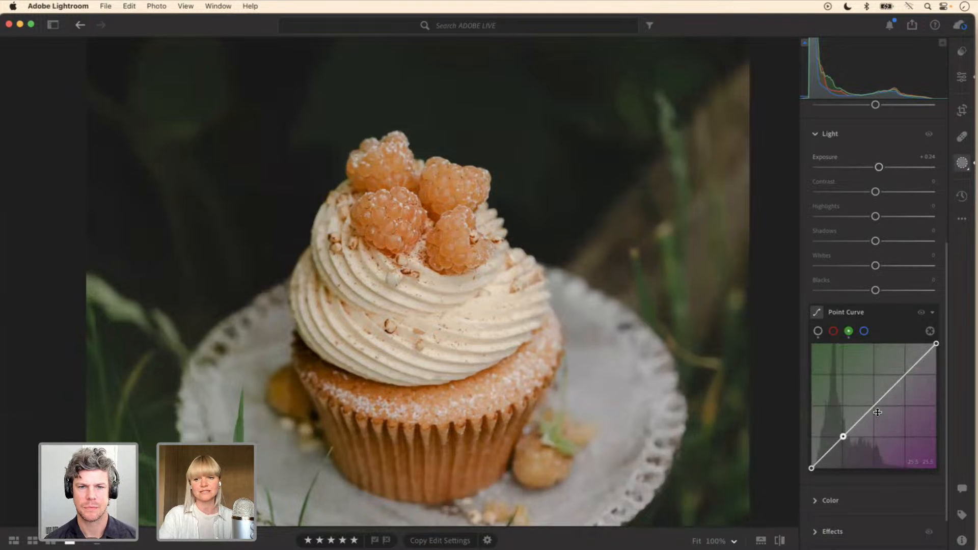
left_click(875, 407)
left_click(906, 375)
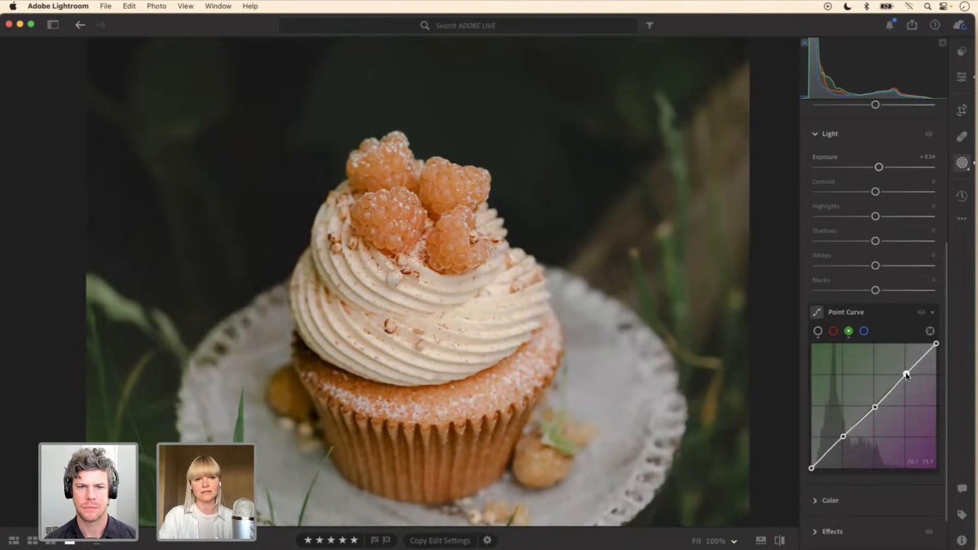
Step: Lower the green curve's shadow point slightly and its midtone point to about 51, 48 on the Subject mask
left_click(844, 436)
left_click_drag(845, 440, 846, 442)
left_click(874, 407)
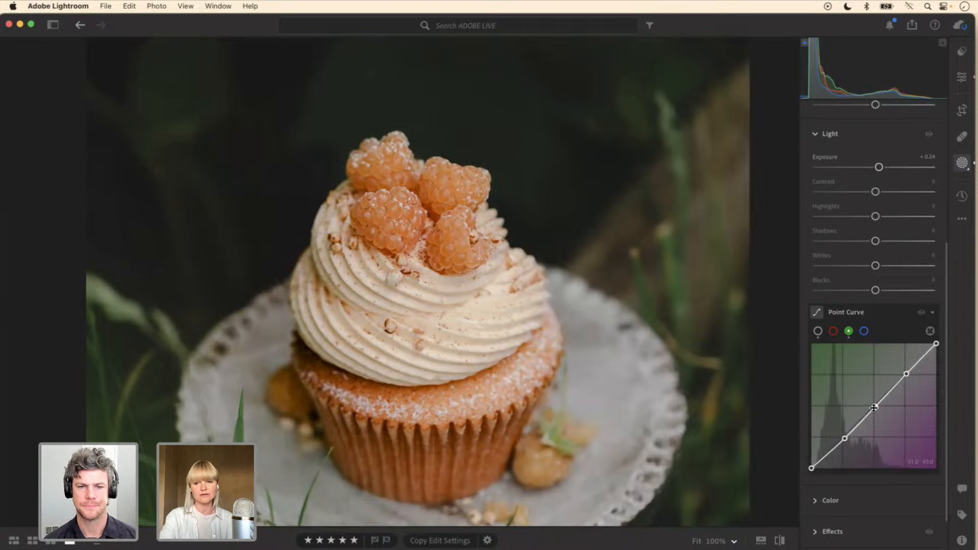
left_click_drag(876, 408, 877, 410)
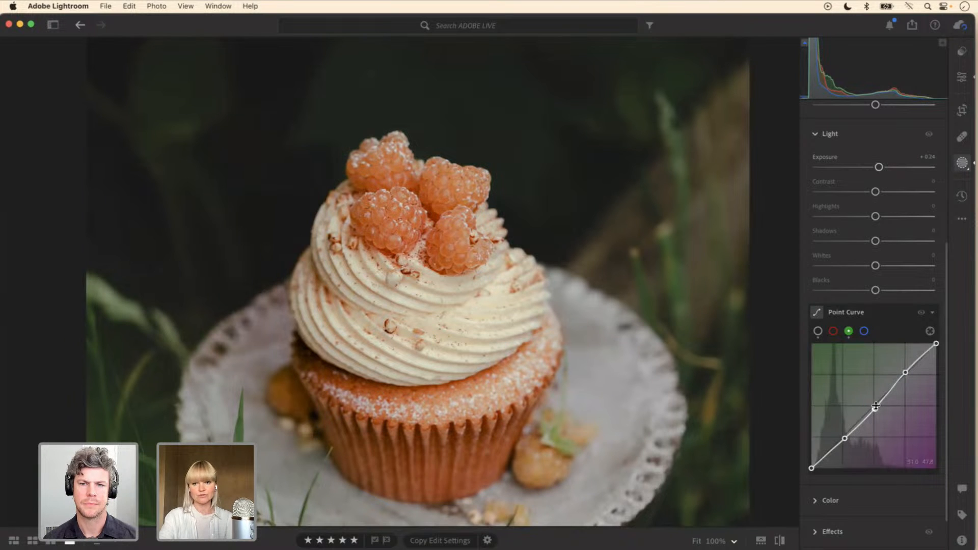
Step: Nudge the midtone point of the Subject mask's green channel curve up slightly to about 51, 49
left_click_drag(876, 409, 875, 406)
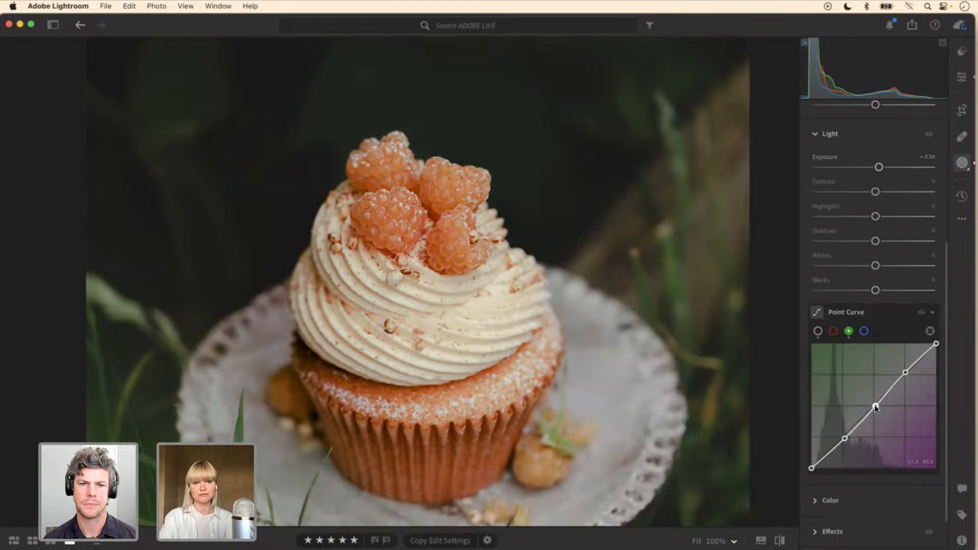
left_click(468, 408)
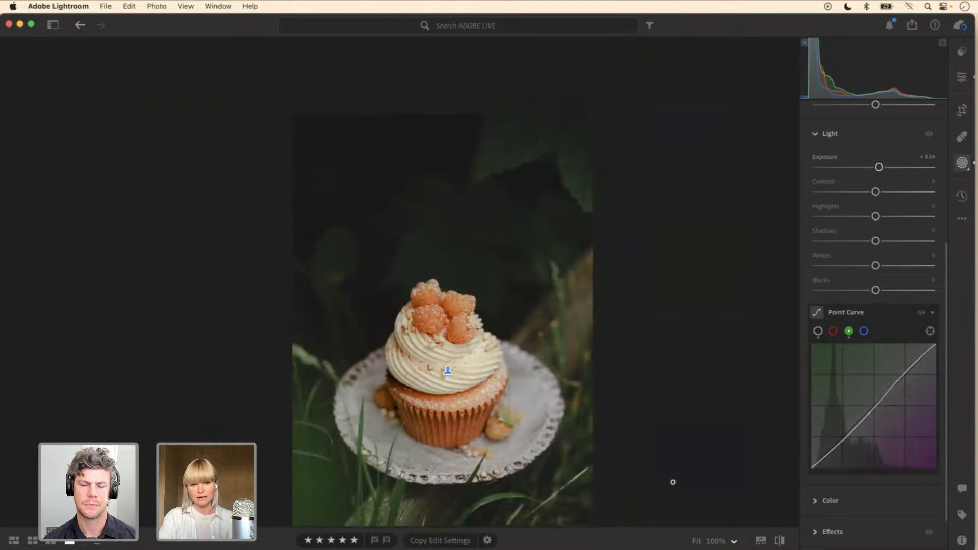
Step: Set the orange Hue in the whole photo's Color Mixer to +15
left_click(959, 77)
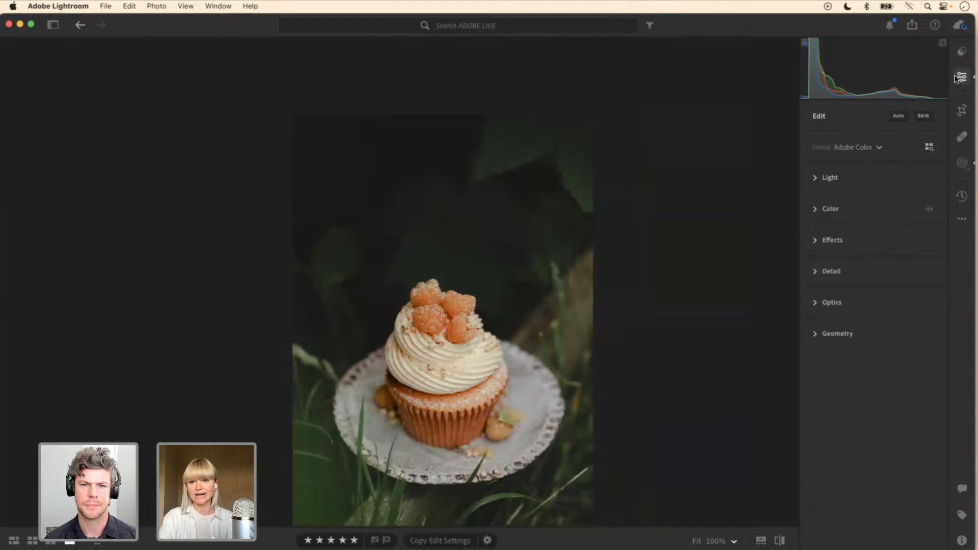
left_click(816, 210)
left_click_drag(876, 297, 880, 298)
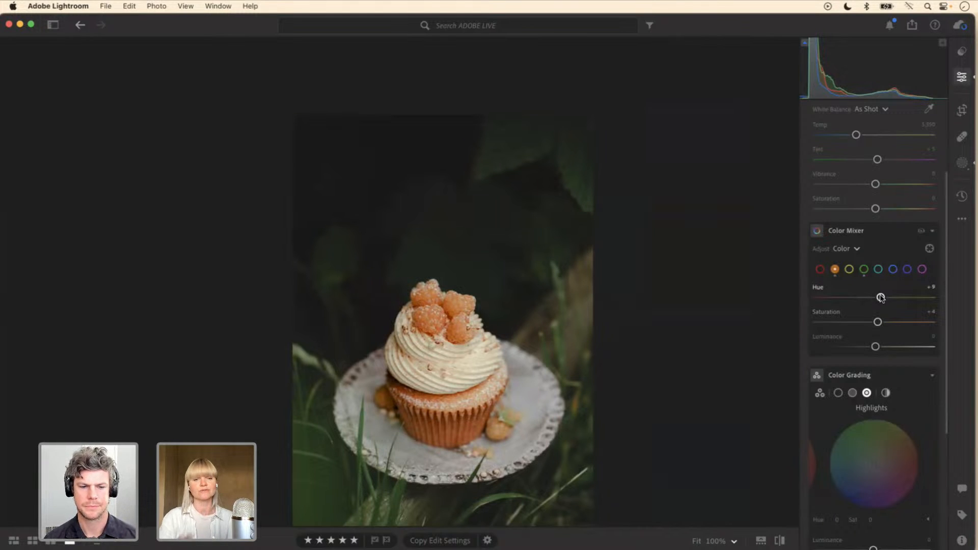
left_click_drag(881, 298, 883, 299)
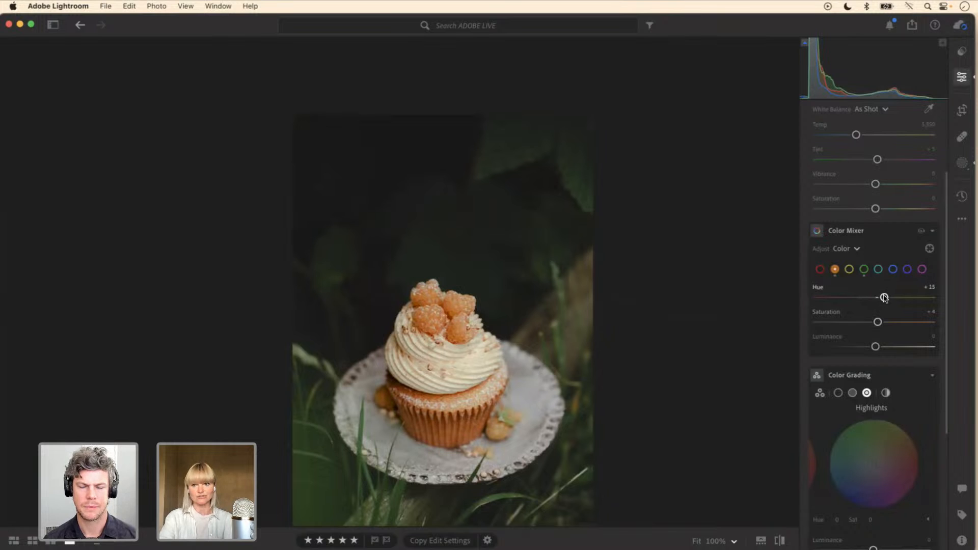
Step: Return to the Background mask, Mask 1, and set its Clarity to +30
left_click(962, 163)
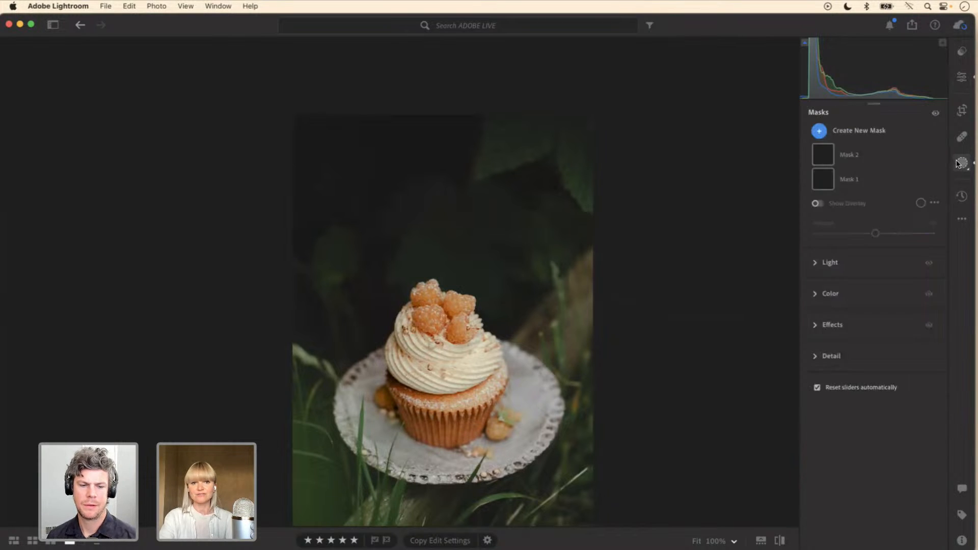
left_click(849, 223)
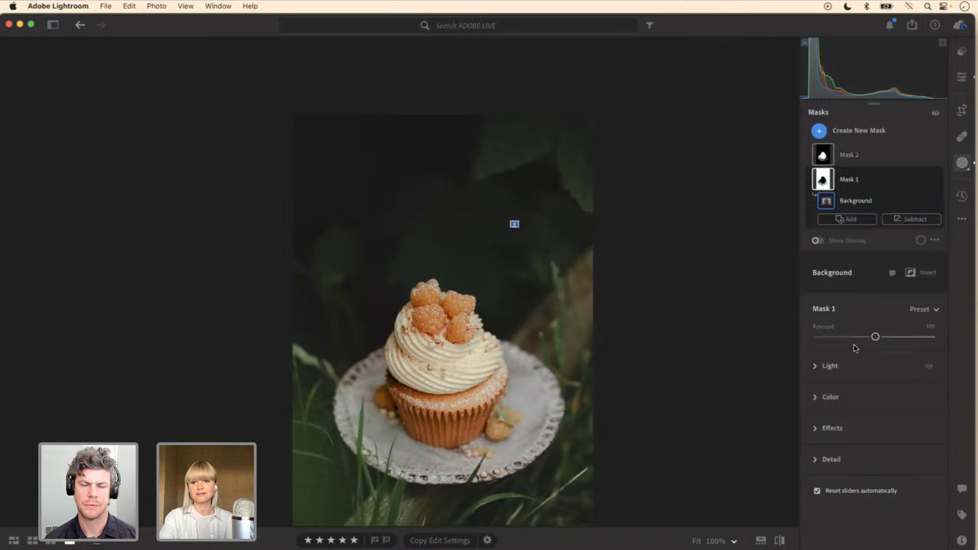
left_click(815, 430)
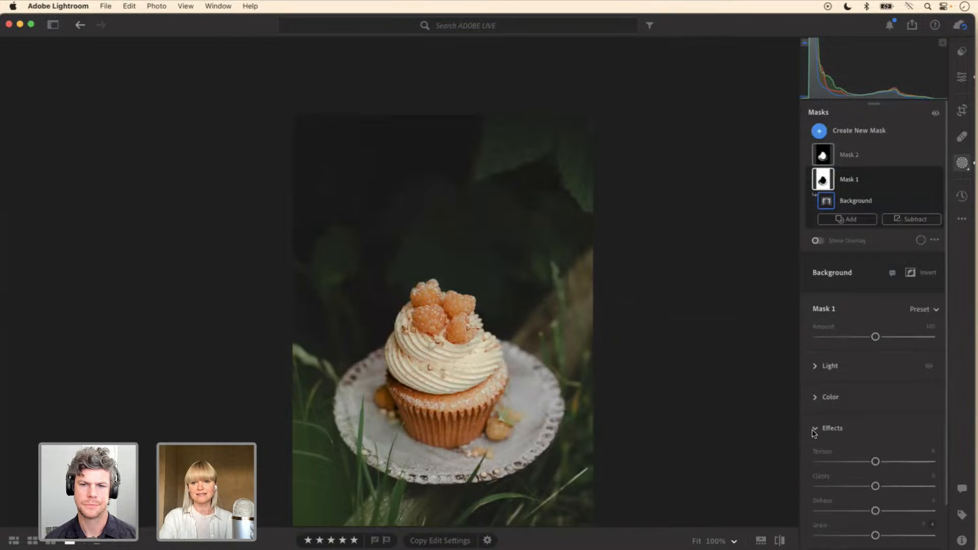
scroll(920, 456, "down", 2)
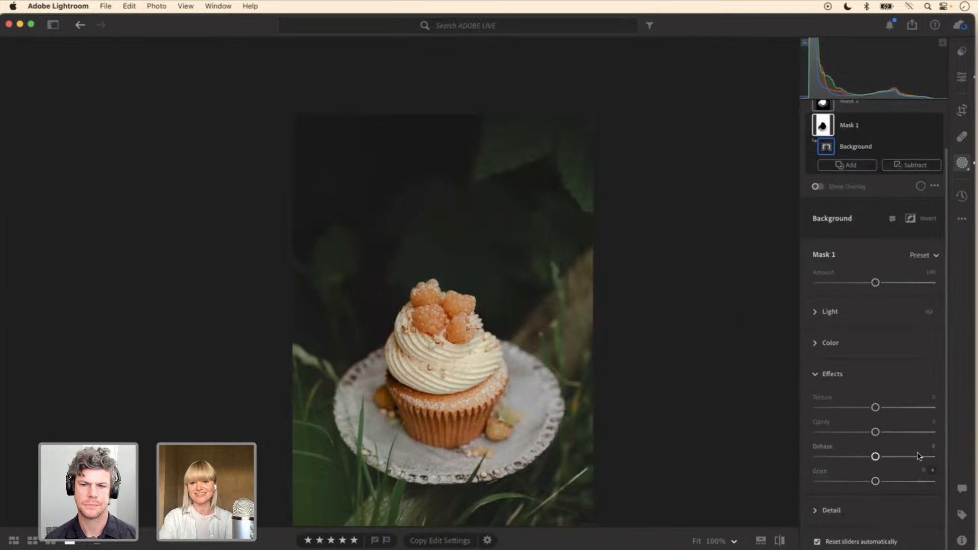
left_click_drag(876, 432, 894, 432)
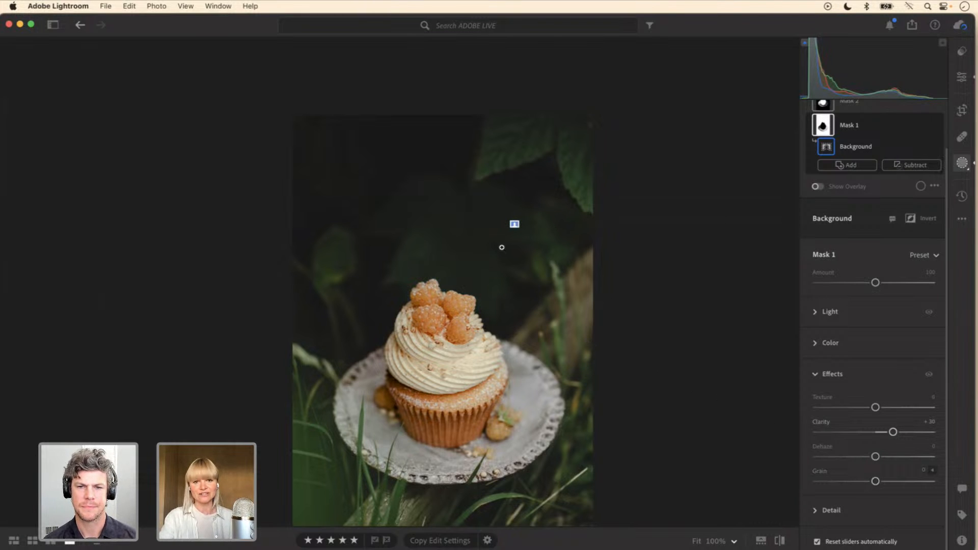
Step: Try the Background mask's Grain at +100, settle on +50, and show the whole photo
scroll(502, 248, "up", 5)
scroll(502, 248, "up", 2)
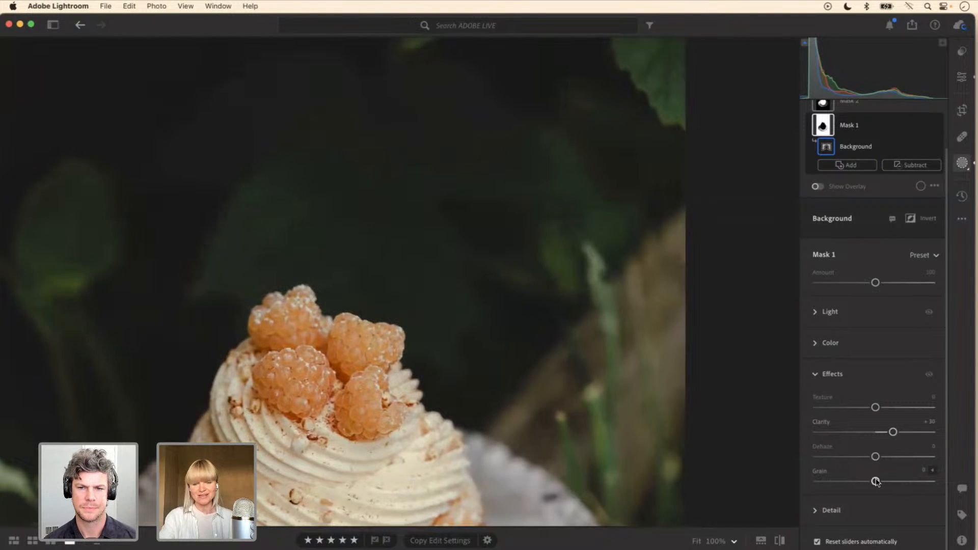
left_click_drag(876, 482, 943, 472)
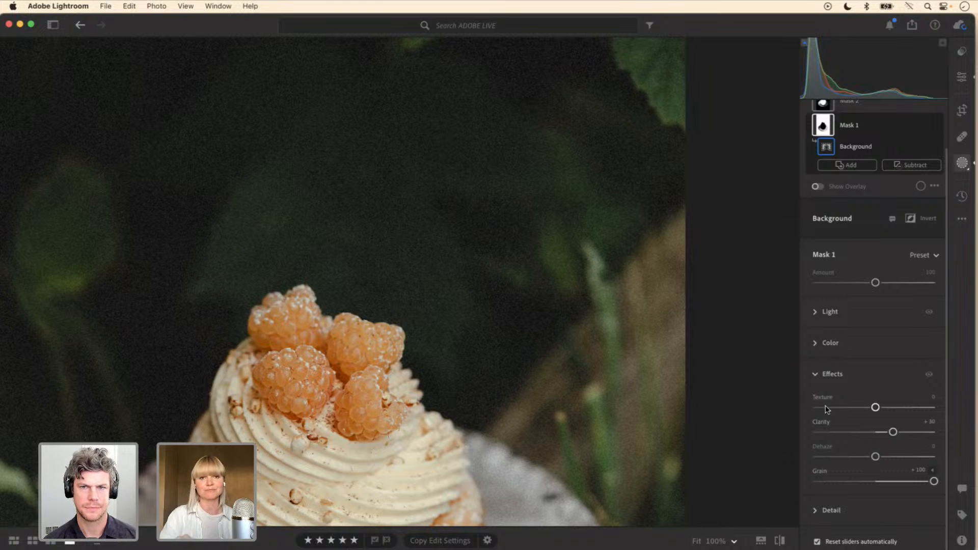
left_click_drag(934, 481, 906, 485)
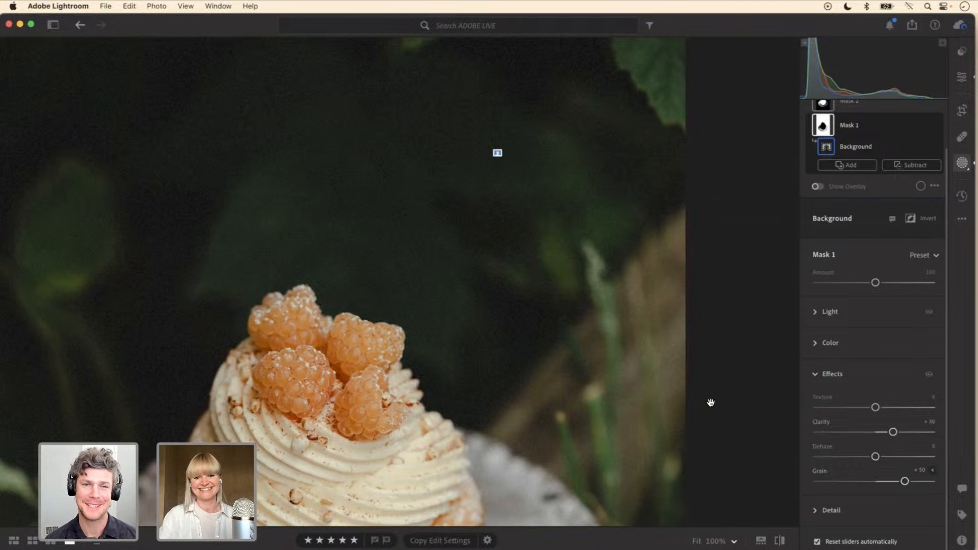
left_click(698, 541)
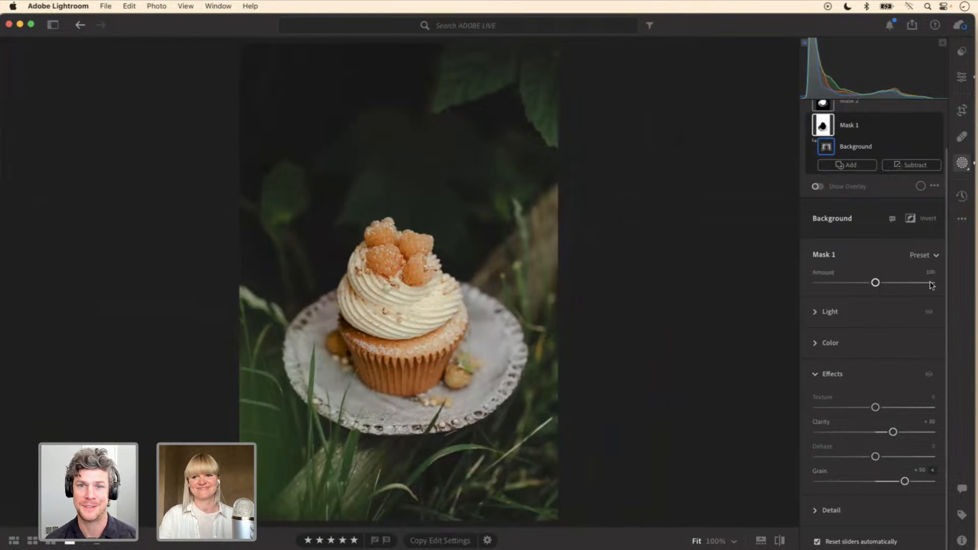
Step: Raise the whole photo's global Exposure to +0.21
left_click_drag(947, 298, 946, 241)
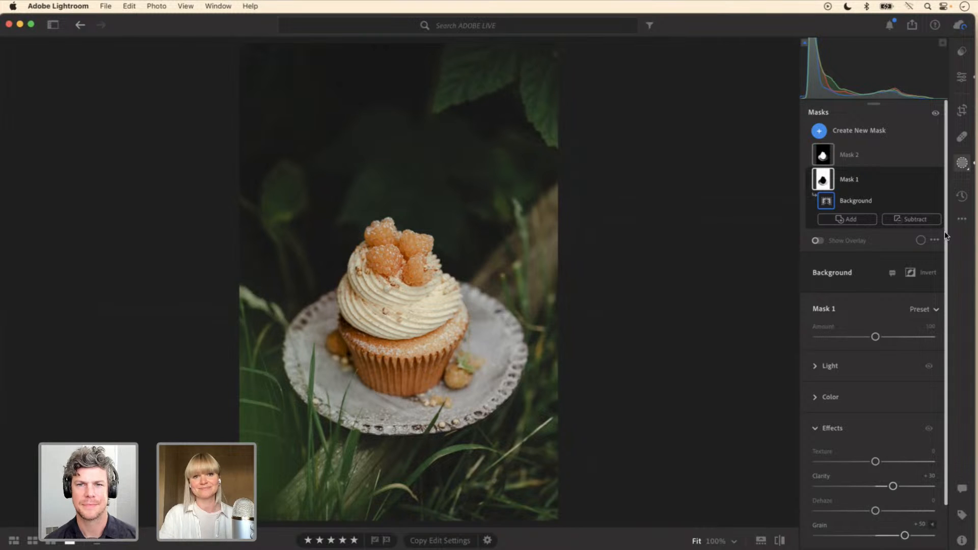
left_click(962, 77)
left_click(815, 178)
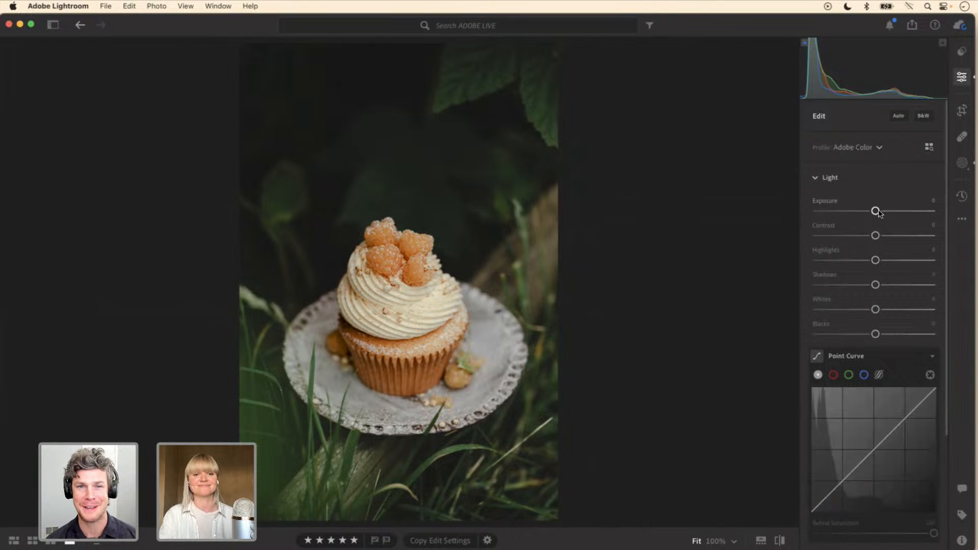
left_click_drag(878, 211, 883, 214)
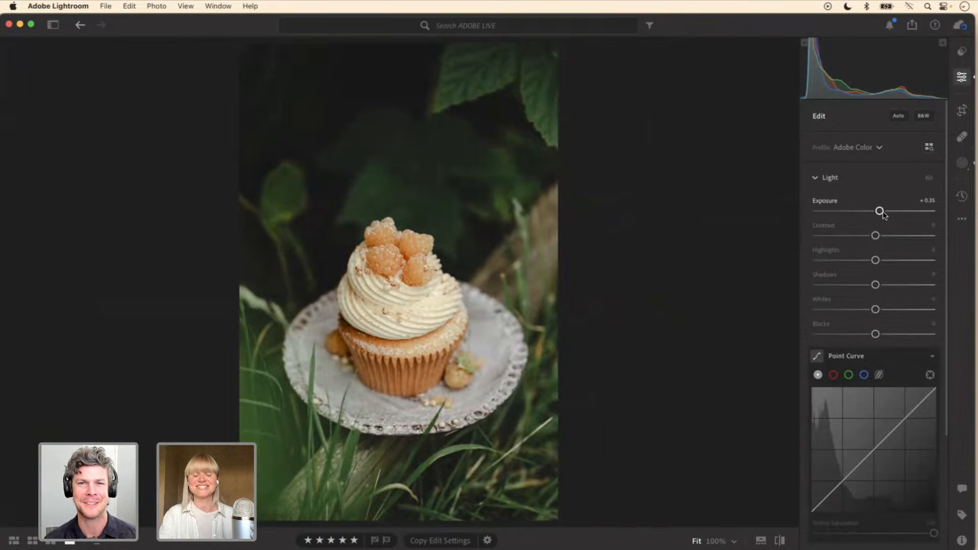
left_click_drag(884, 215, 882, 215)
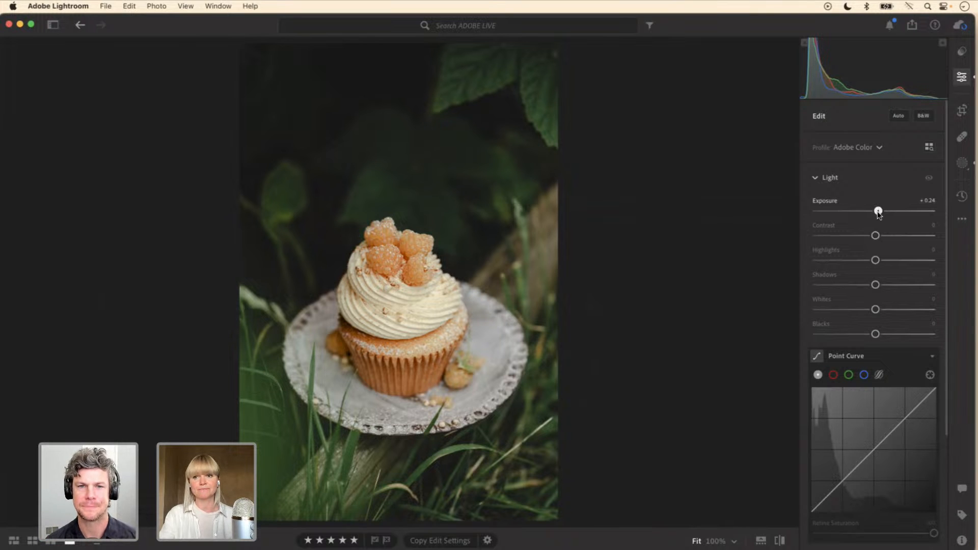
left_click_drag(878, 214, 878, 212)
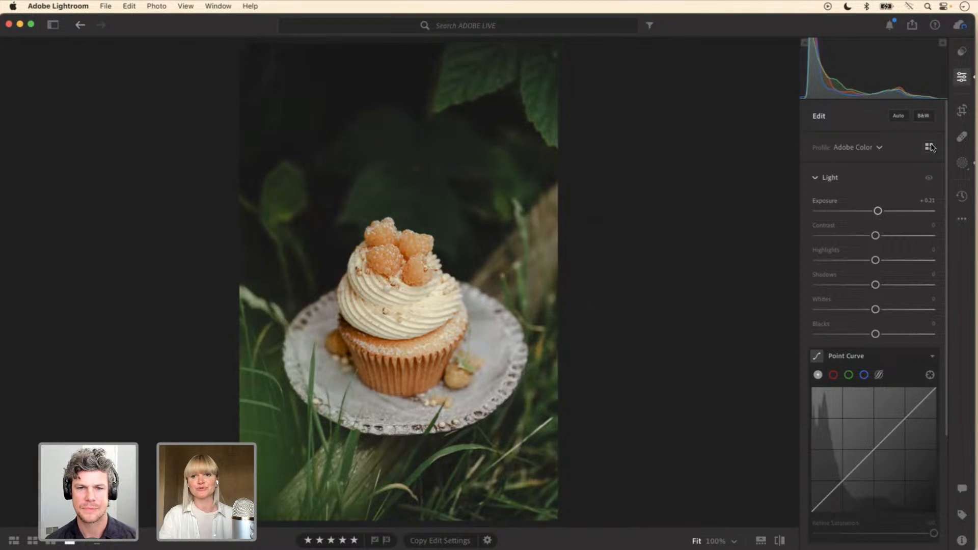
Step: Reduce the yellow Saturation in the Color Mixer to -30
left_click_drag(947, 168, 945, 320)
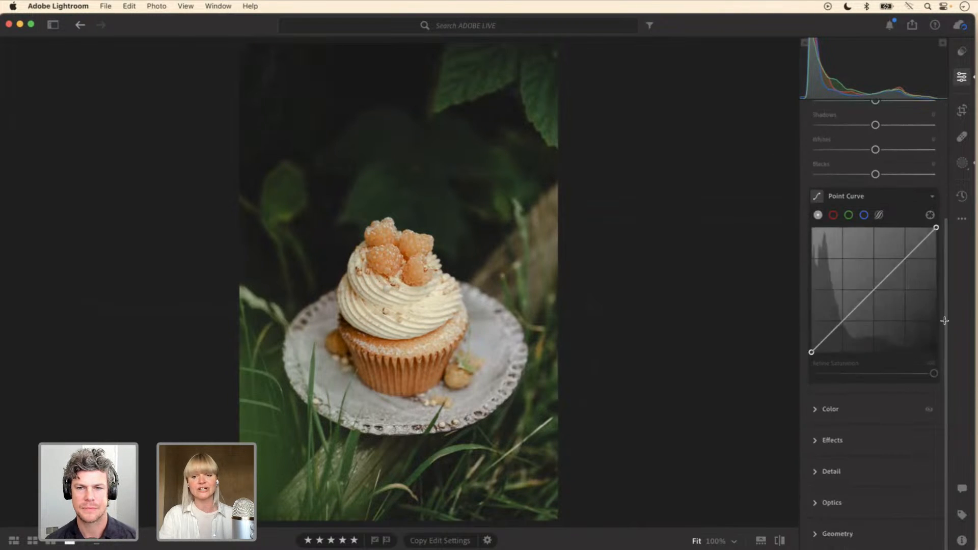
left_click(818, 410)
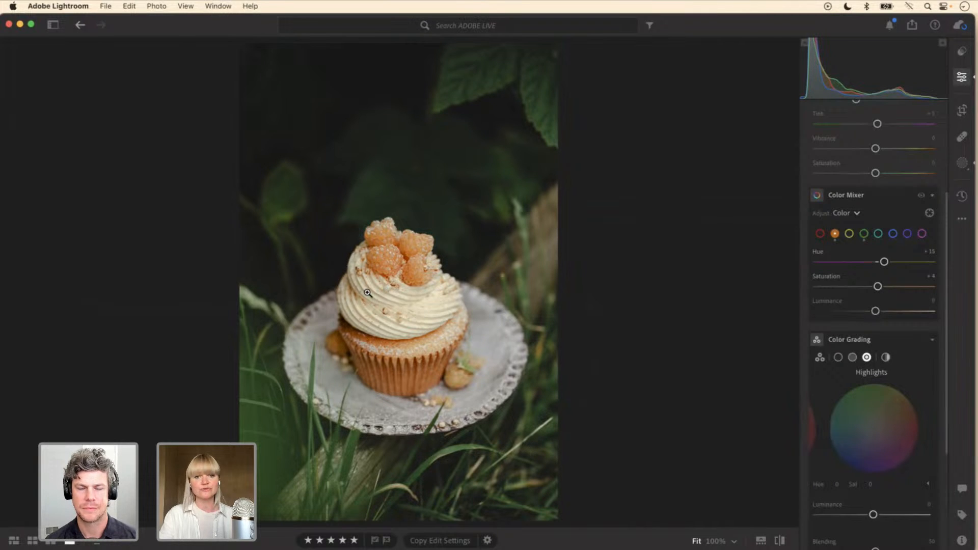
left_click(850, 233)
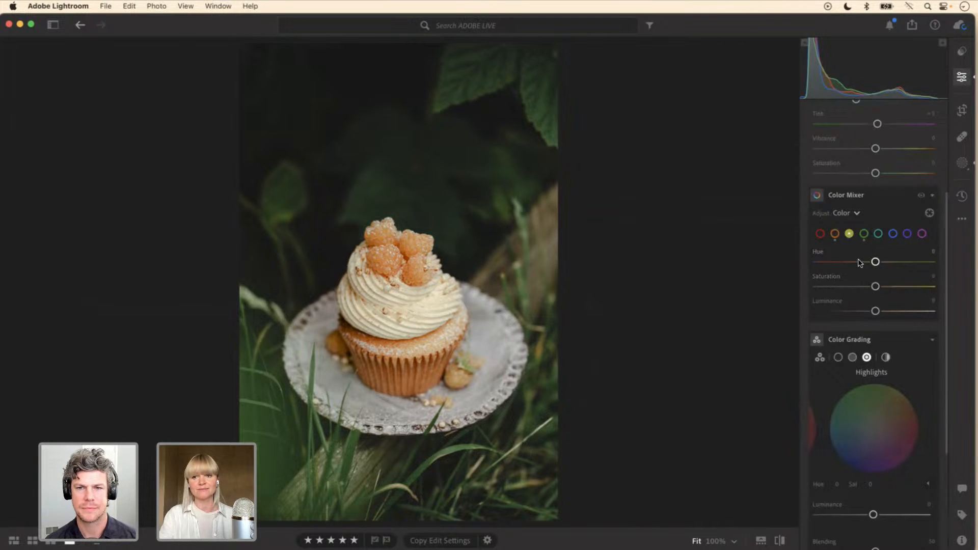
left_click_drag(876, 288, 858, 288)
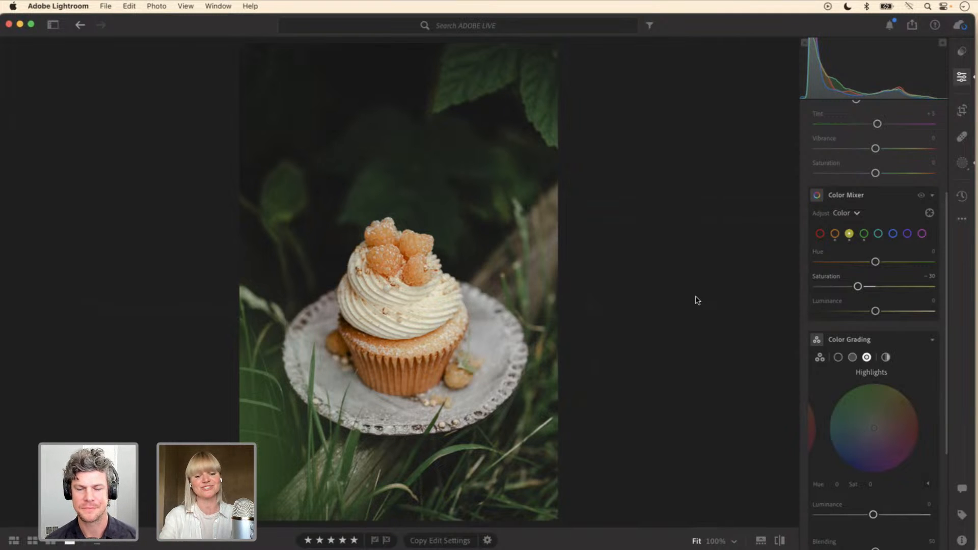
Step: Return to the ADOBE LIVE photo grid and view the photo of halved figs in a dark bowl
key("g")
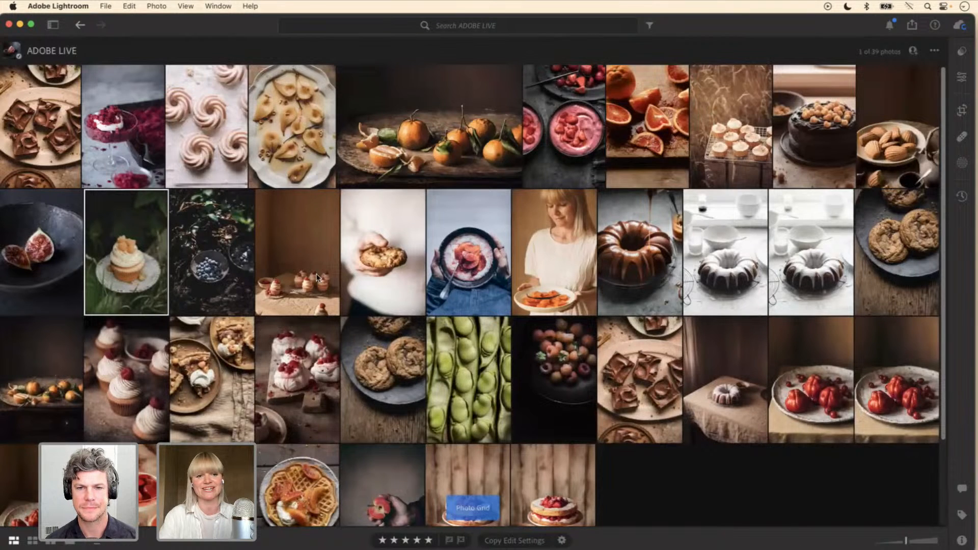
key("f")
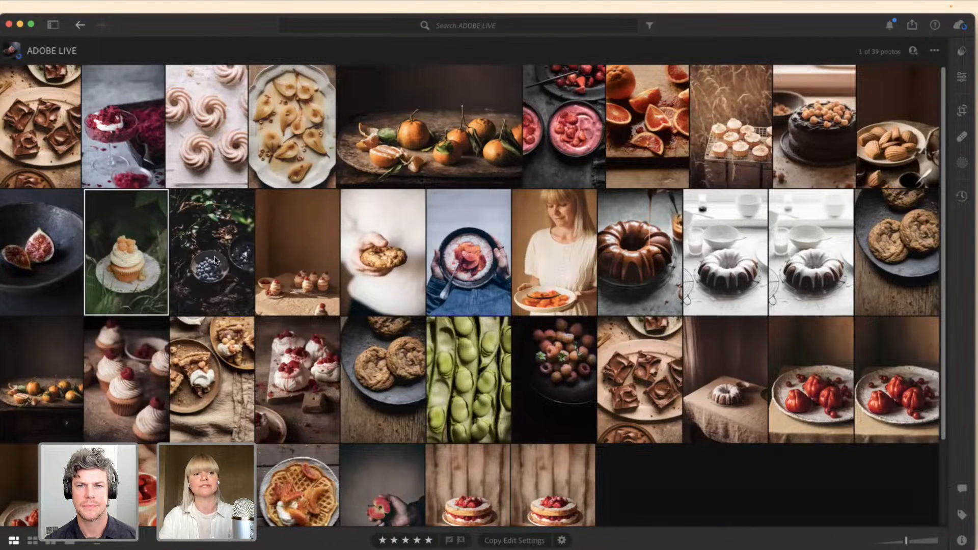
double_click(56, 250)
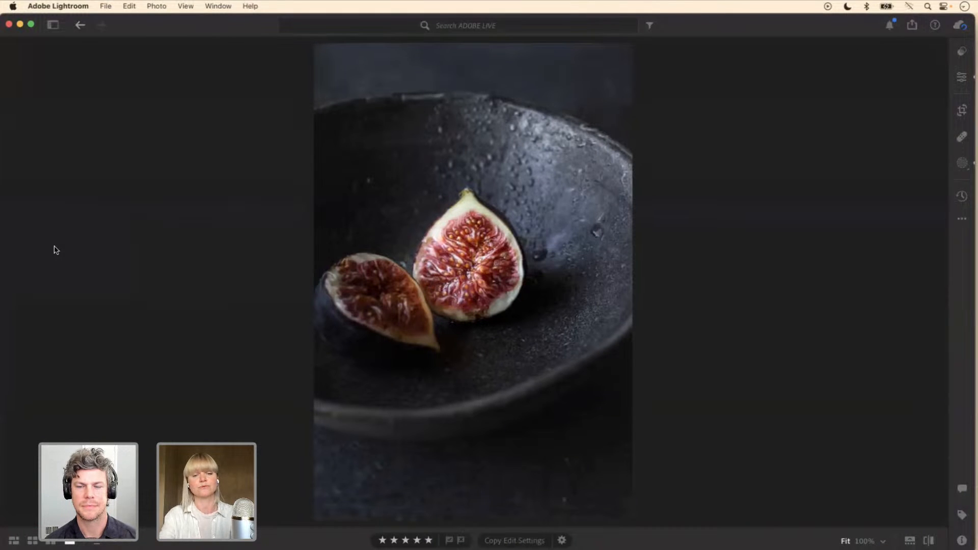
key("g")
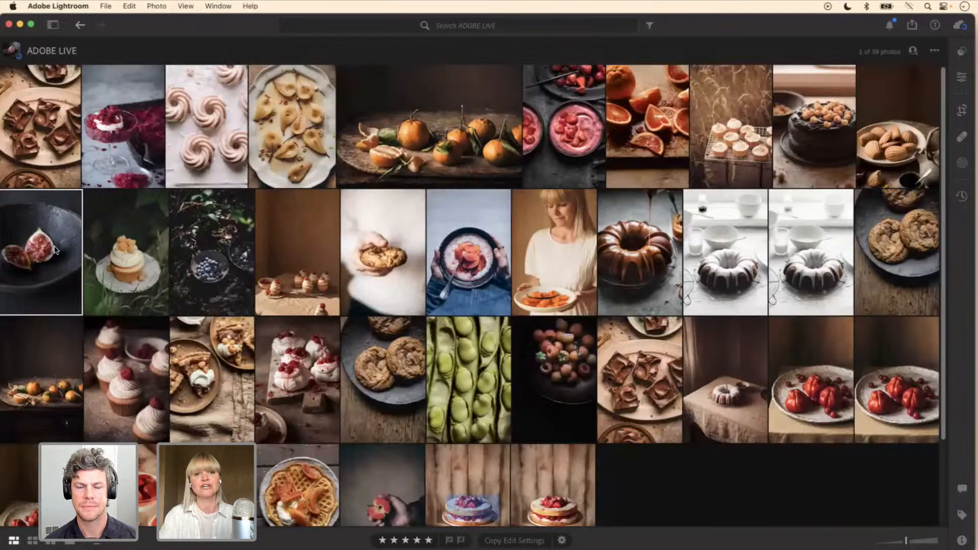
key("f")
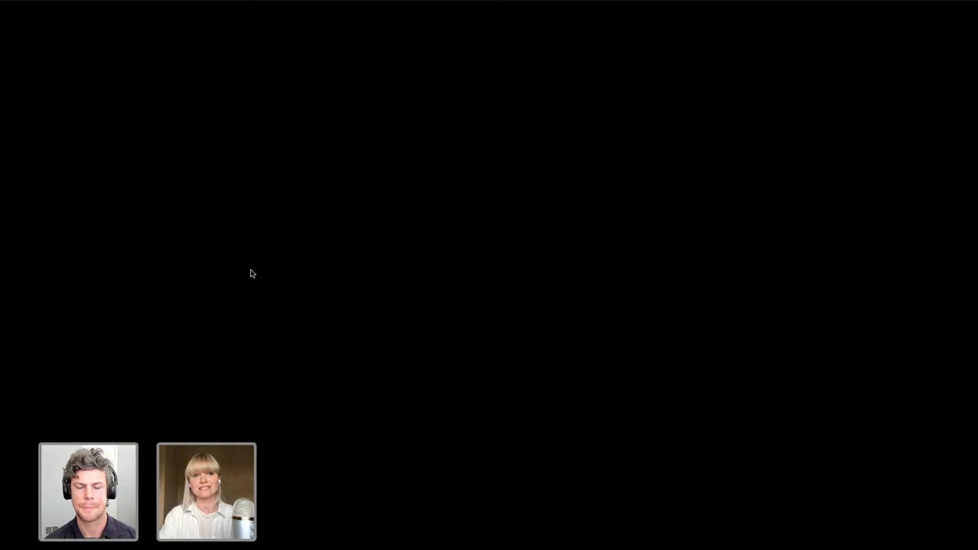
key("Escape")
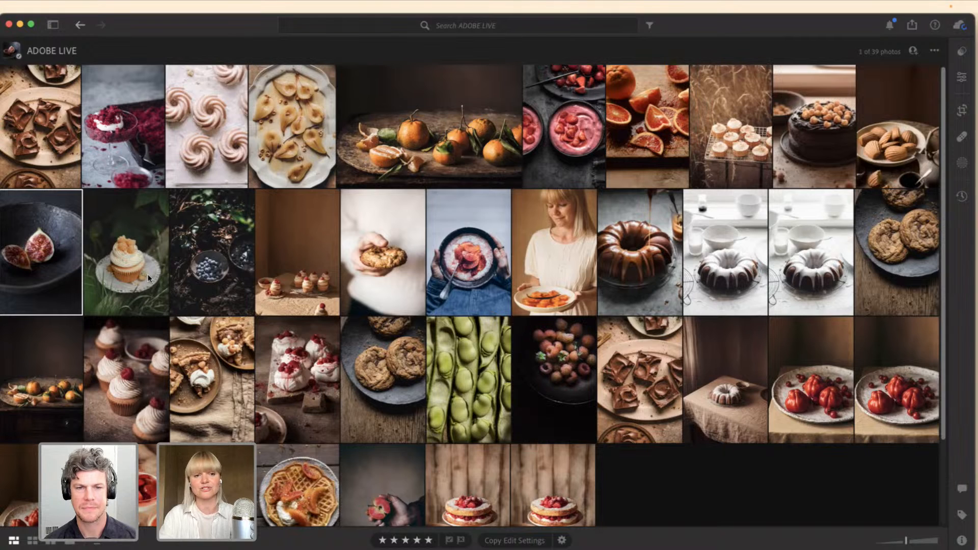
Step: Browse from the blueberry photo through to the apricot plate portrait, and go back to the blood orange porridge bowl
double_click(206, 266)
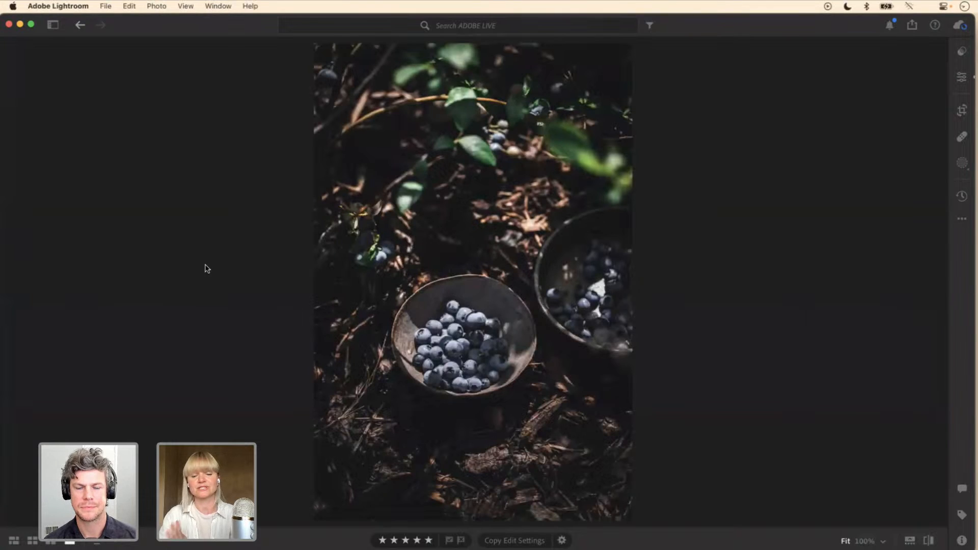
key("Right")
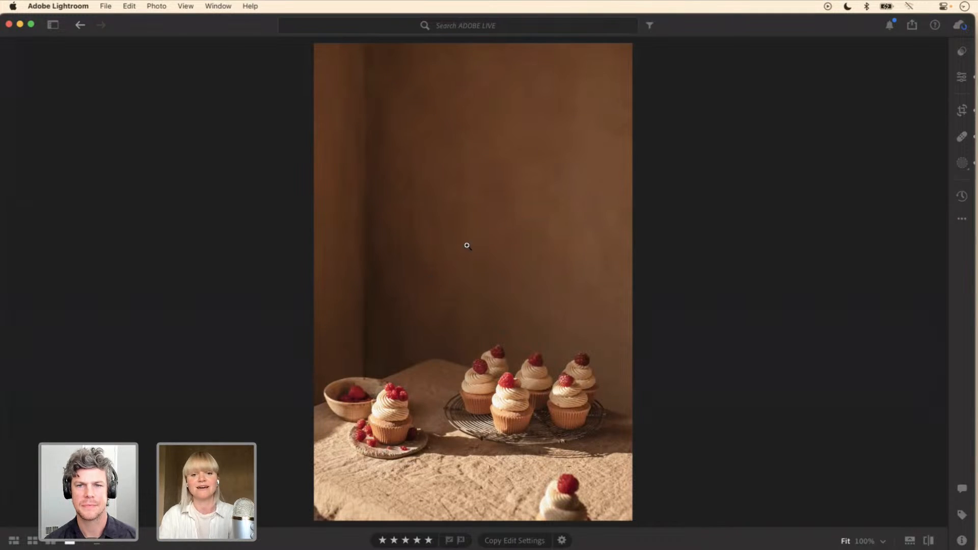
key("Right")
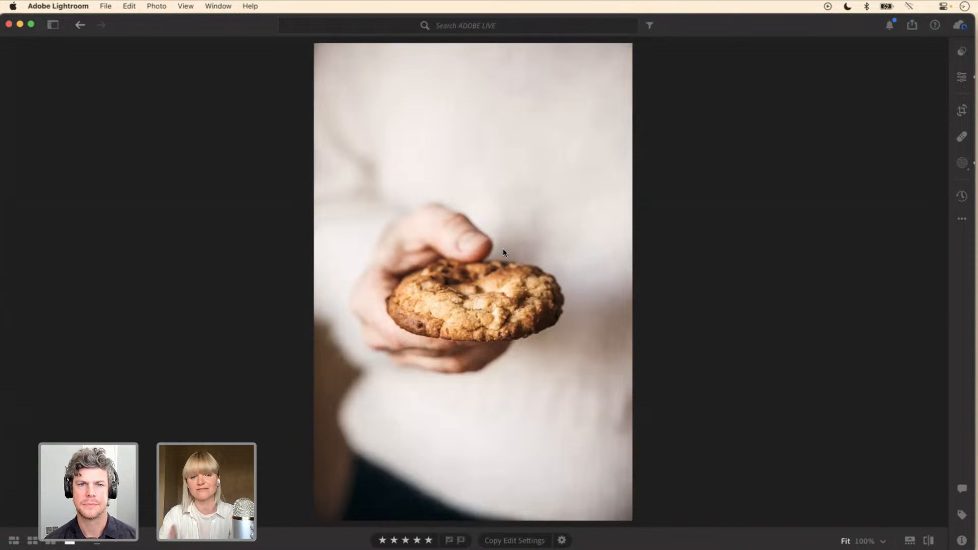
key("Right")
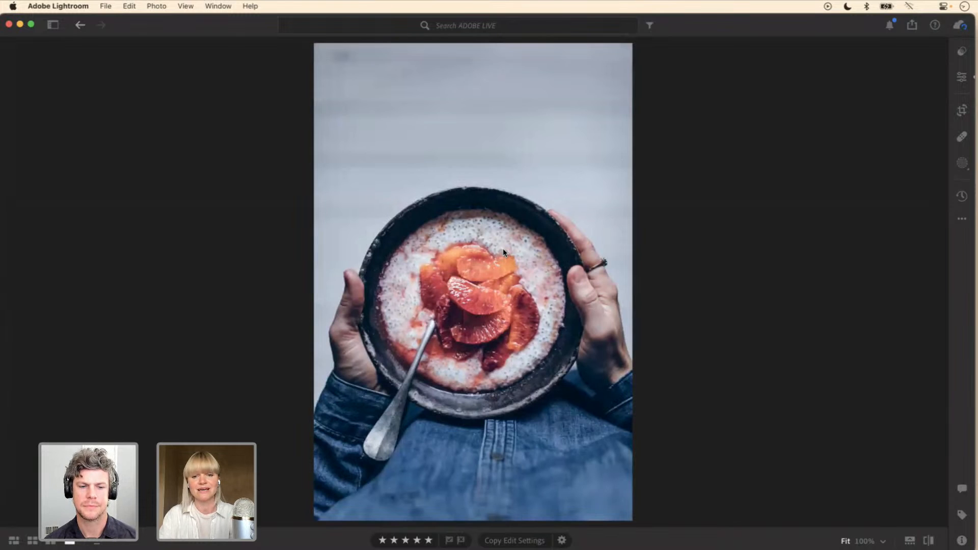
key("Right")
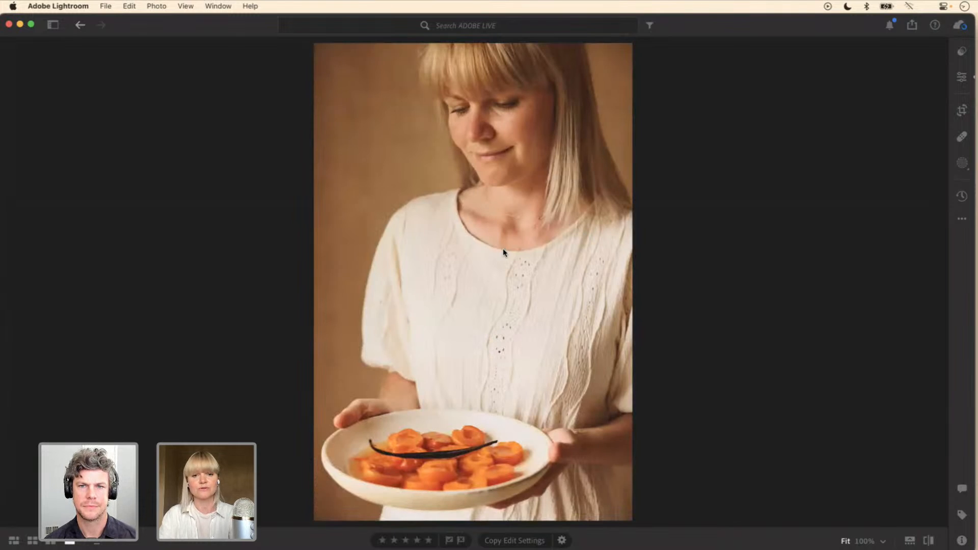
key("Left")
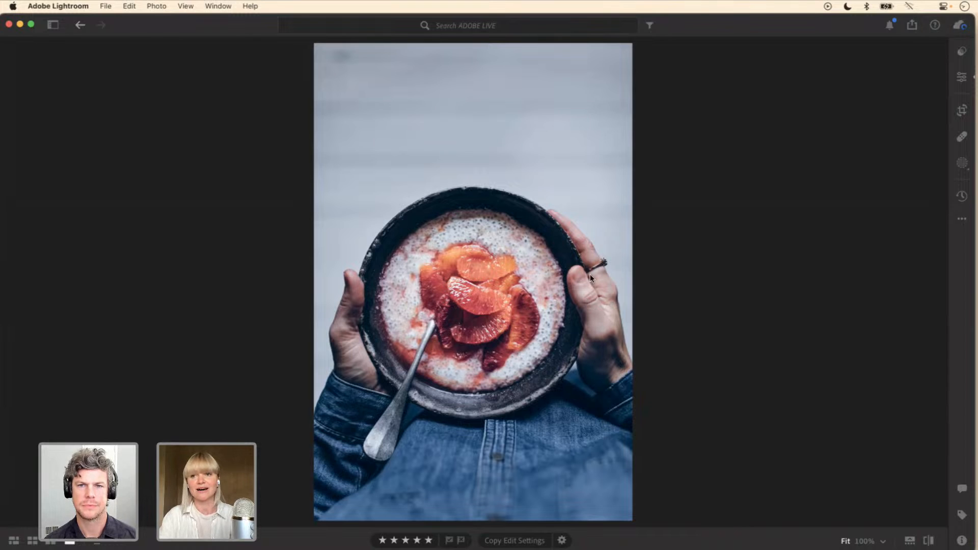
Step: Create an object mask covering both hands holding the porridge bowl, including the fingers along the bowl's rim
left_click(961, 163)
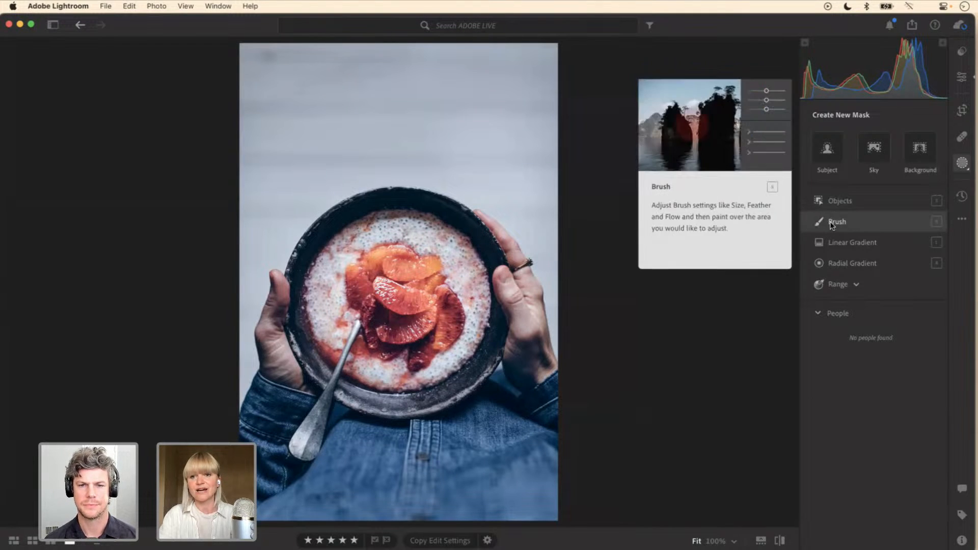
left_click(840, 201)
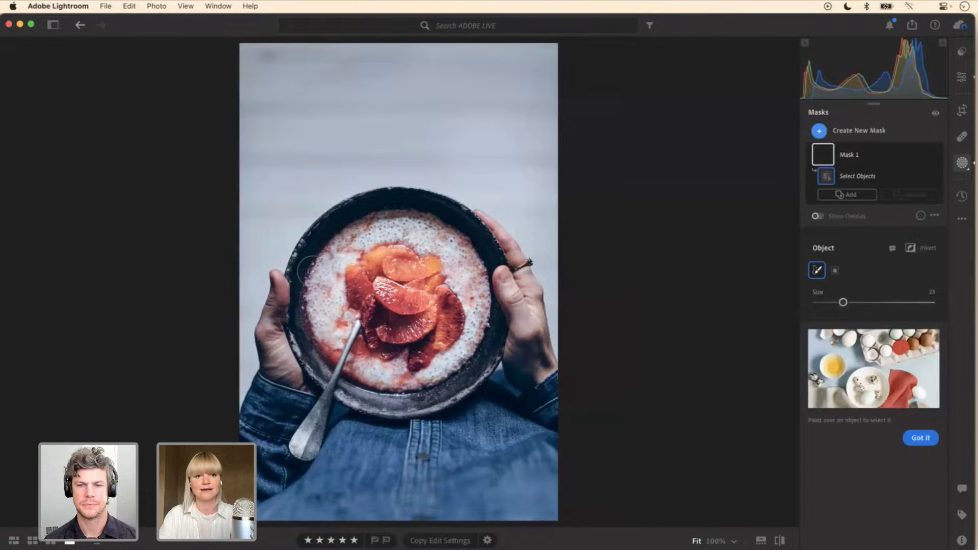
mouse_move(274, 281)
left_mouse_down()
mouse_move(268, 353)
mouse_move(290, 374)
mouse_move(278, 357)
left_mouse_up()
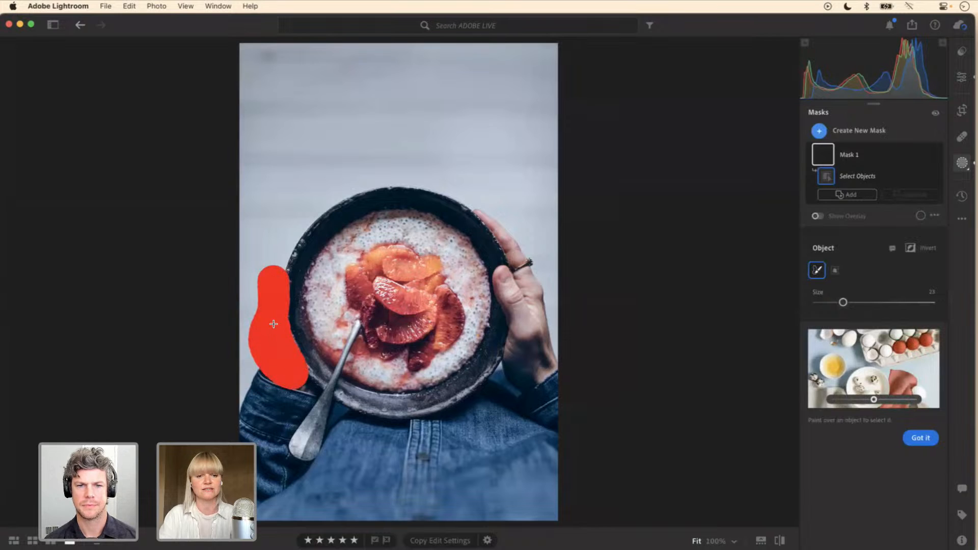
mouse_move(479, 214)
left_mouse_down()
mouse_move(524, 271)
mouse_move(545, 374)
mouse_move(549, 367)
mouse_move(516, 364)
mouse_move(521, 318)
mouse_move(502, 270)
mouse_move(512, 282)
left_mouse_up()
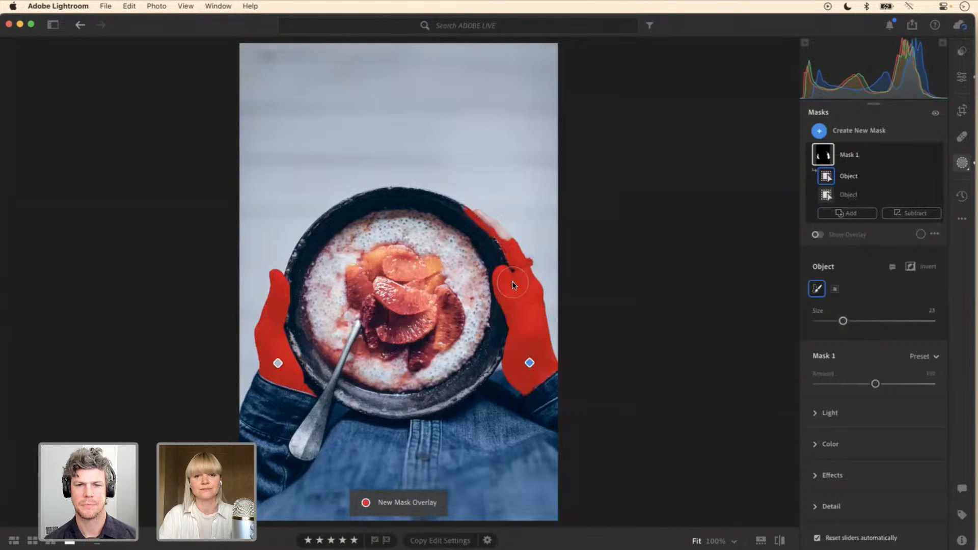
mouse_move(506, 268)
left_mouse_down()
mouse_move(491, 225)
mouse_move(509, 249)
left_mouse_up()
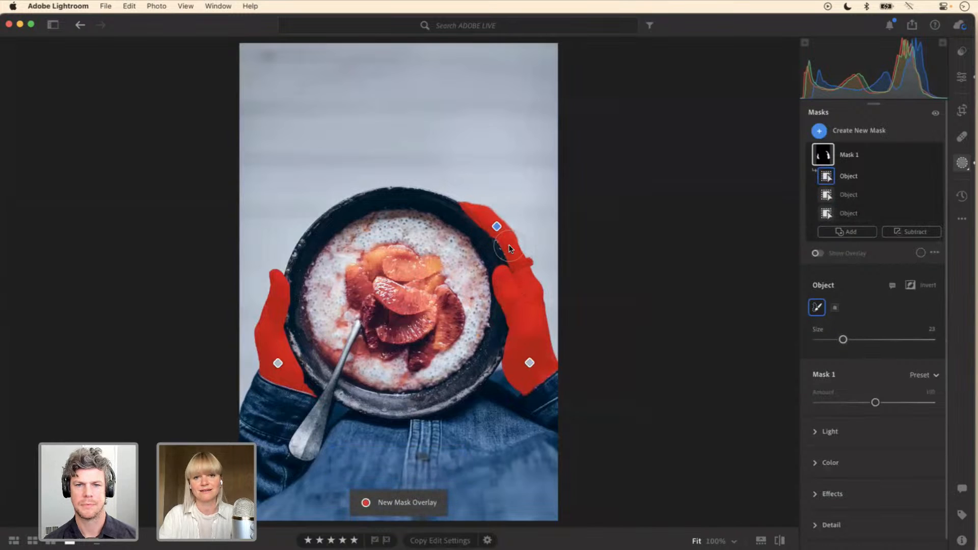
Step: Subtract the background spill around the ringed hand's fingers from the mask with a size 4 brush at Flow 100
left_click(890, 231)
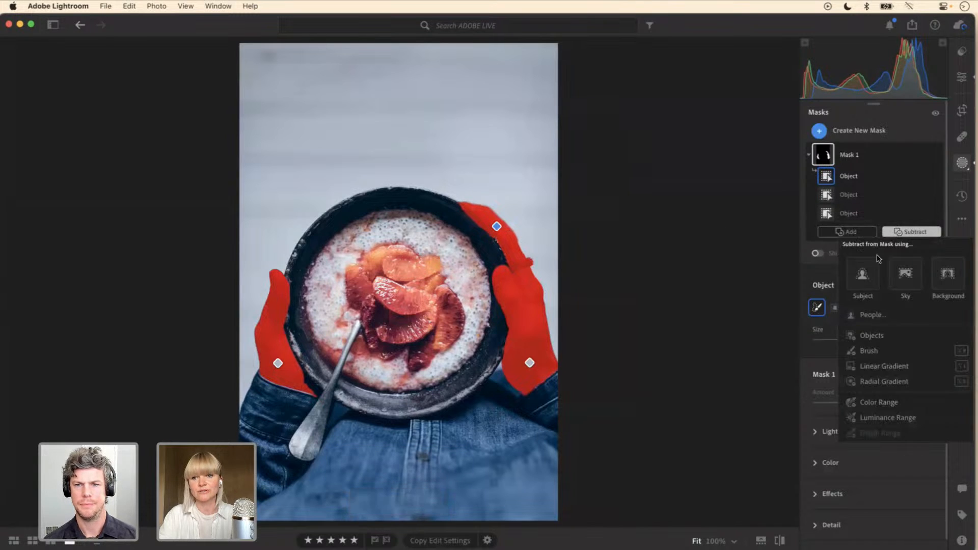
left_click(868, 351)
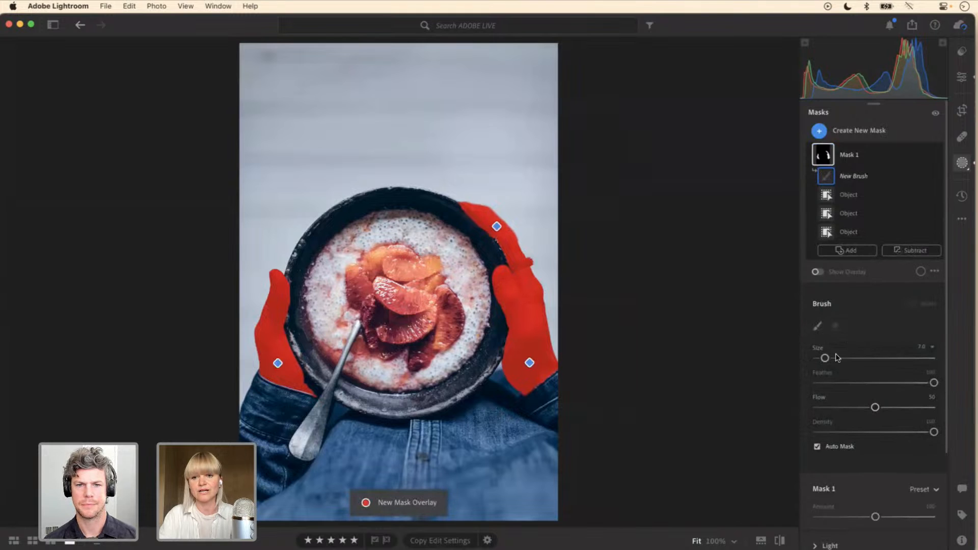
key("bracketleft")
key("bracketleft")
key("bracketleft")
key("bracketleft")
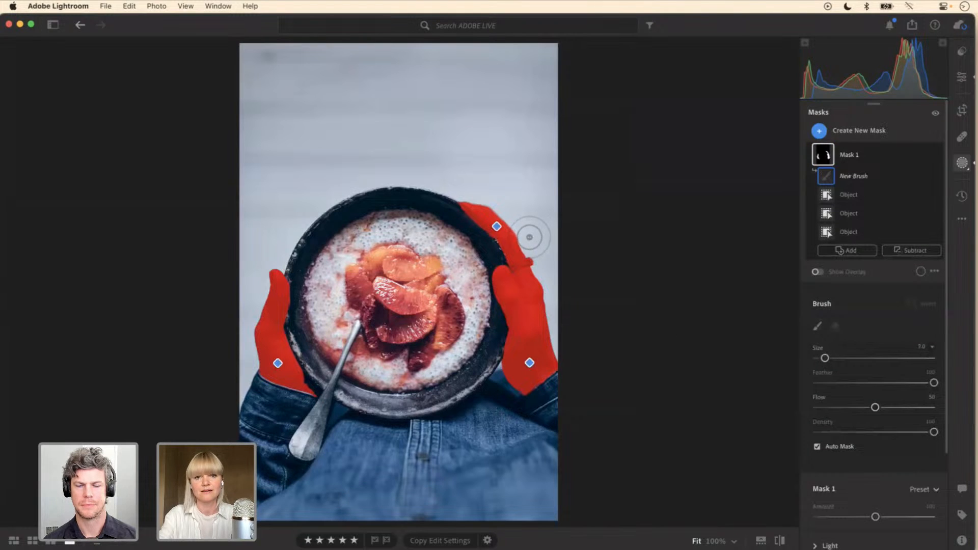
key("bracketright")
left_click_drag(529, 237, 462, 200)
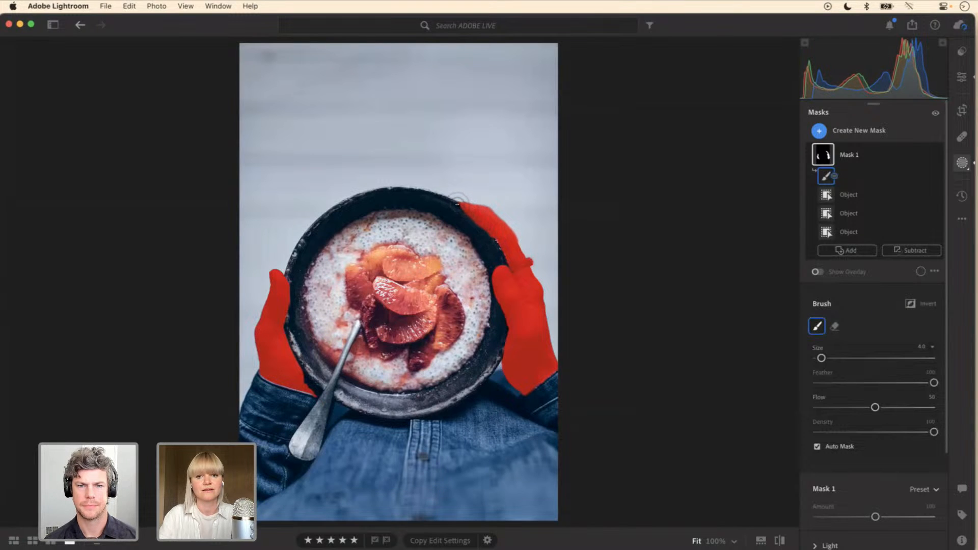
left_click_drag(875, 408, 937, 407)
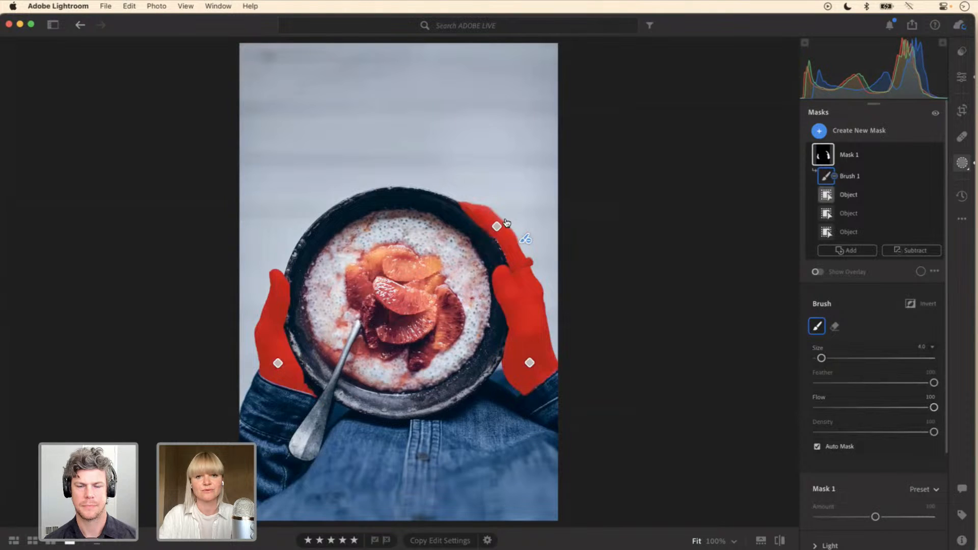
mouse_move(505, 213)
left_mouse_down()
mouse_move(469, 199)
mouse_move(524, 240)
mouse_move(493, 205)
mouse_move(465, 198)
mouse_move(466, 221)
mouse_move(489, 232)
left_mouse_up()
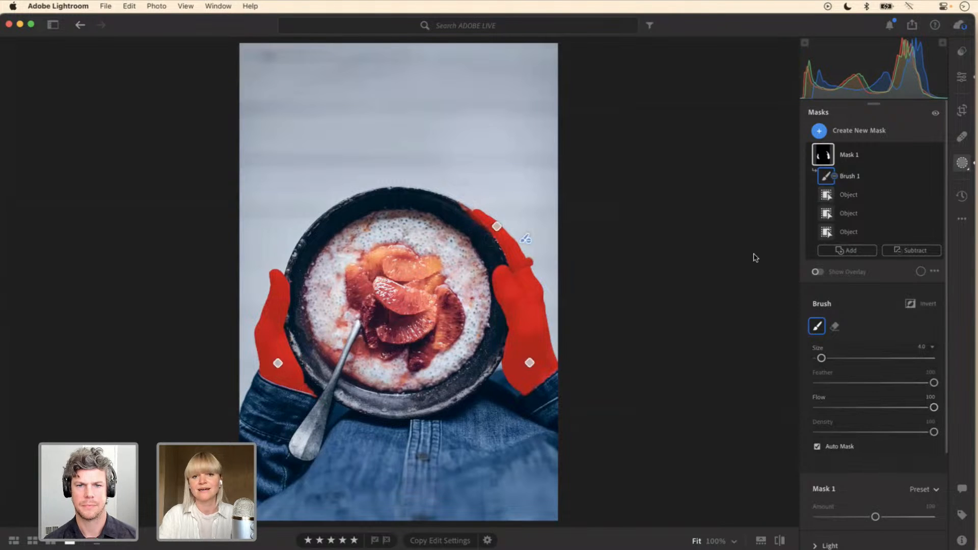
Step: Hide the mask overlay and warm the masked hands by setting Temp to +14
key("o")
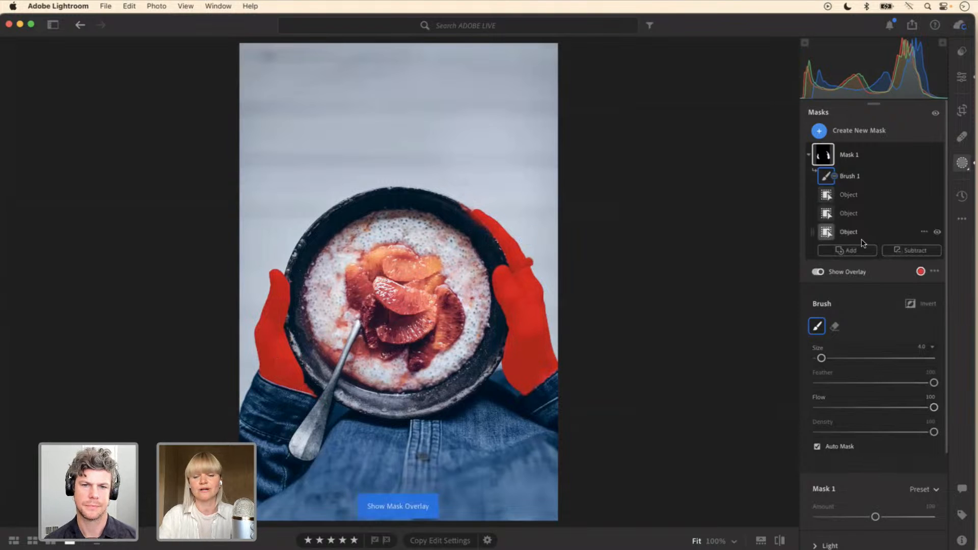
key("o")
key("o")
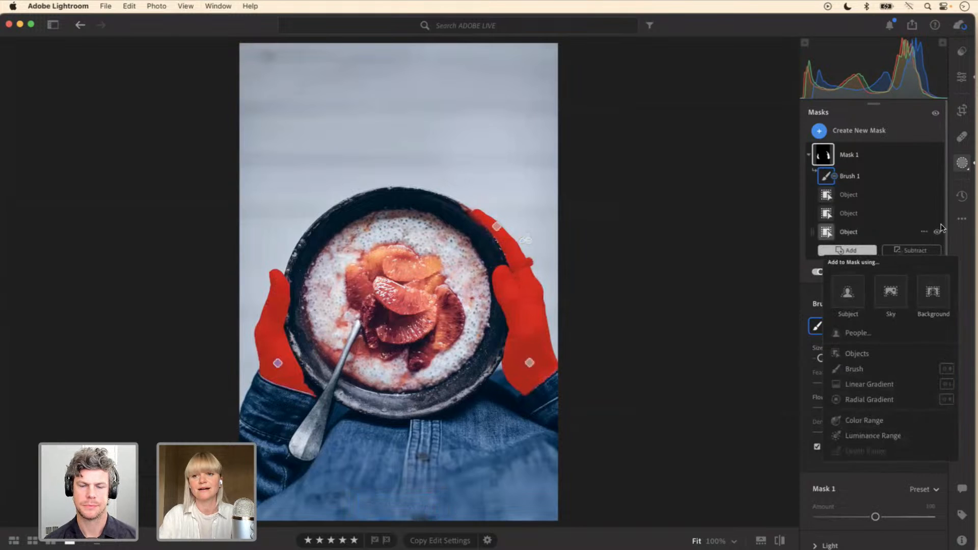
left_click(946, 223)
left_click_drag(946, 219, 950, 340)
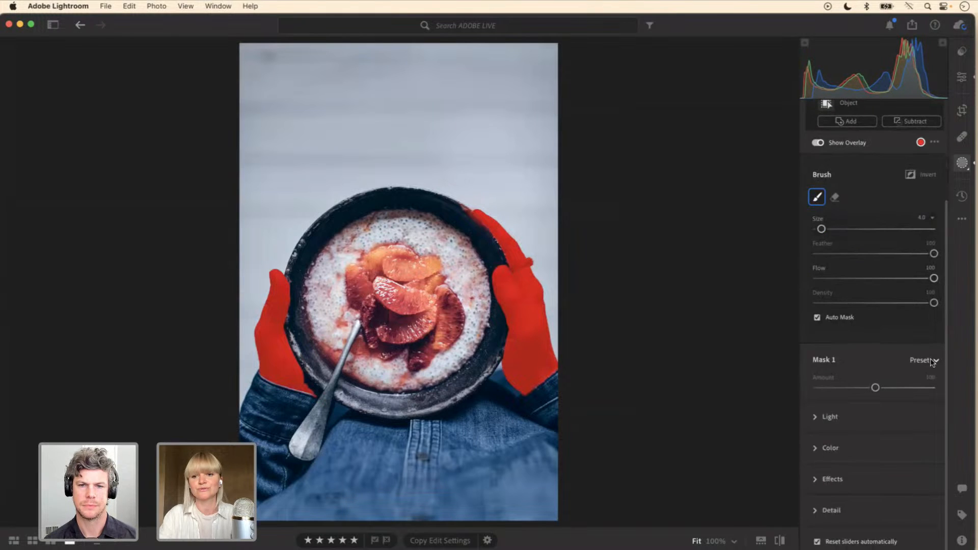
left_click(818, 451)
key("o")
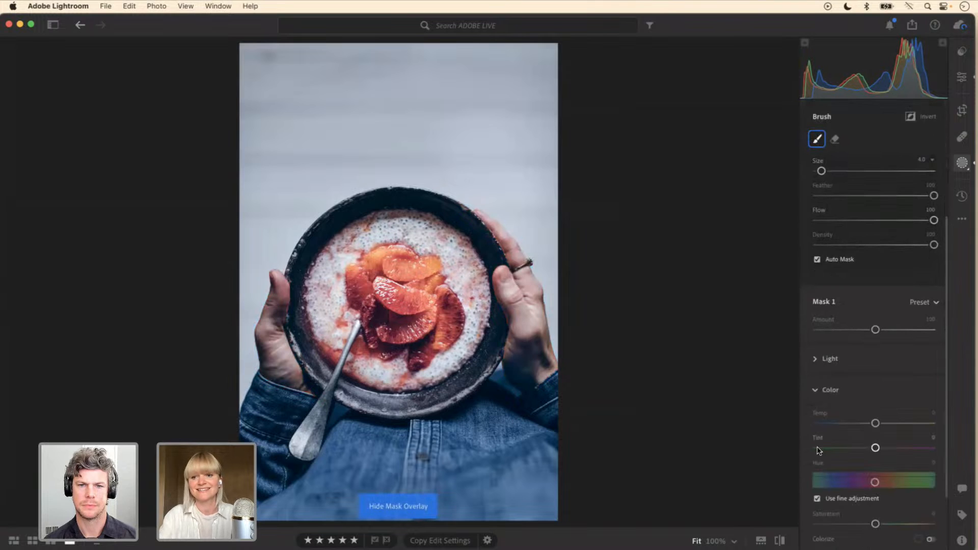
left_click_drag(881, 426, 890, 426)
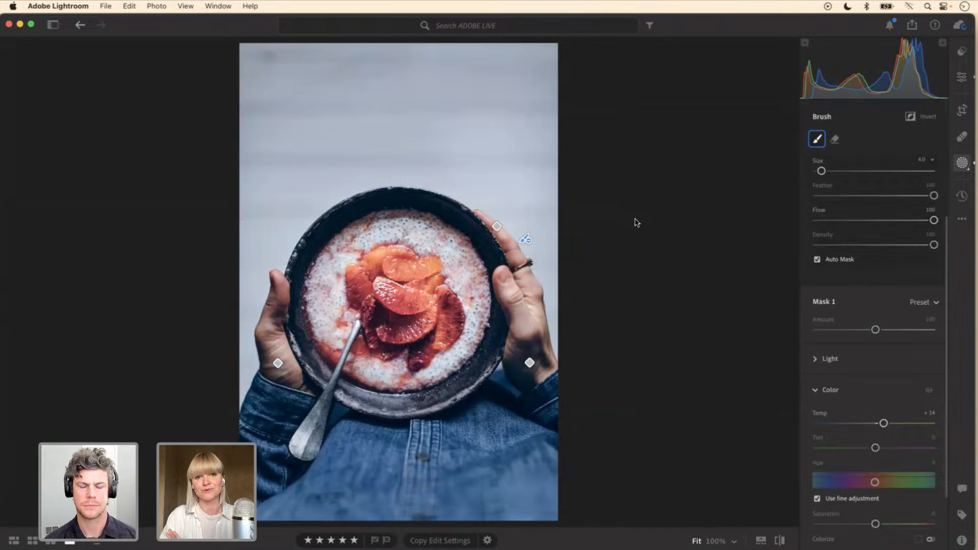
Step: Go to the apricot plate portrait and look over the mask options for the detected person without creating a mask
key("e")
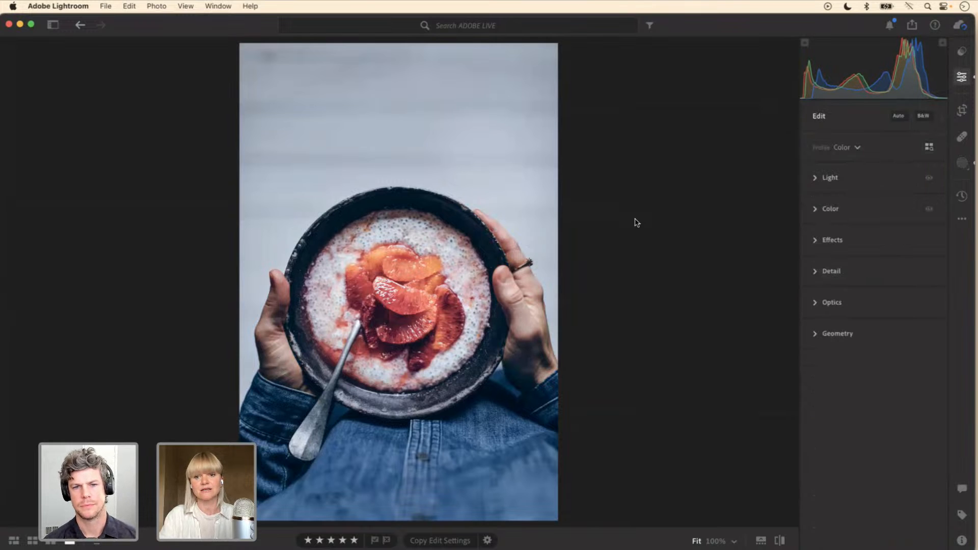
key("Right")
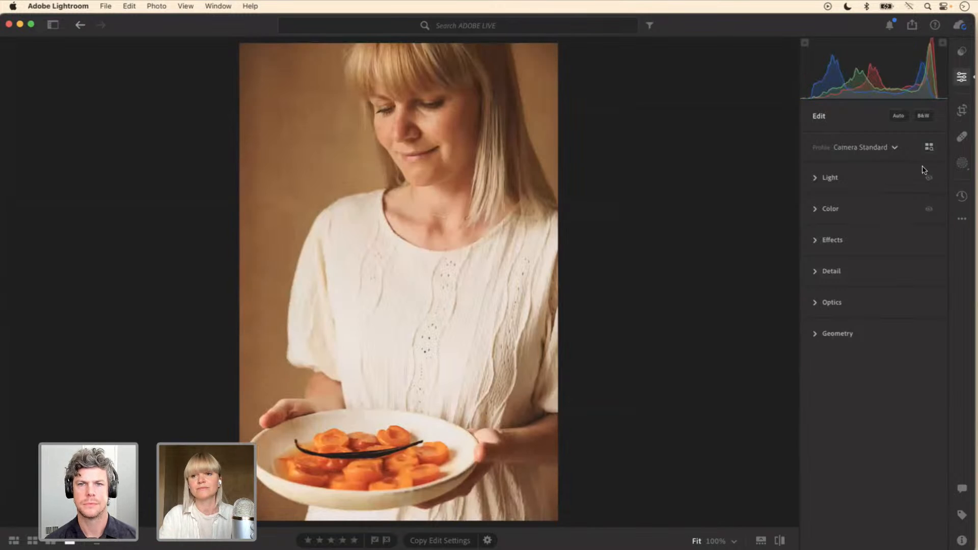
left_click(959, 166)
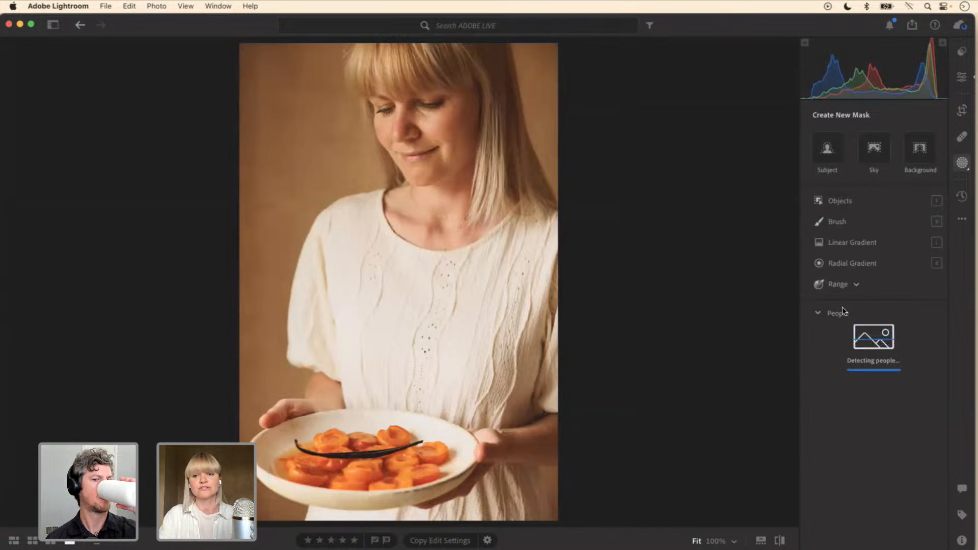
mouse_move(827, 340)
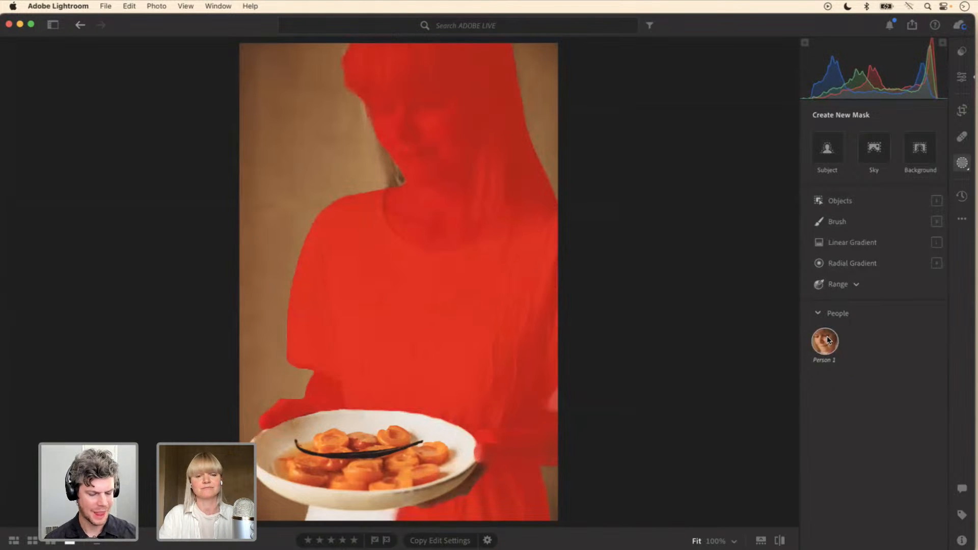
left_click(828, 340)
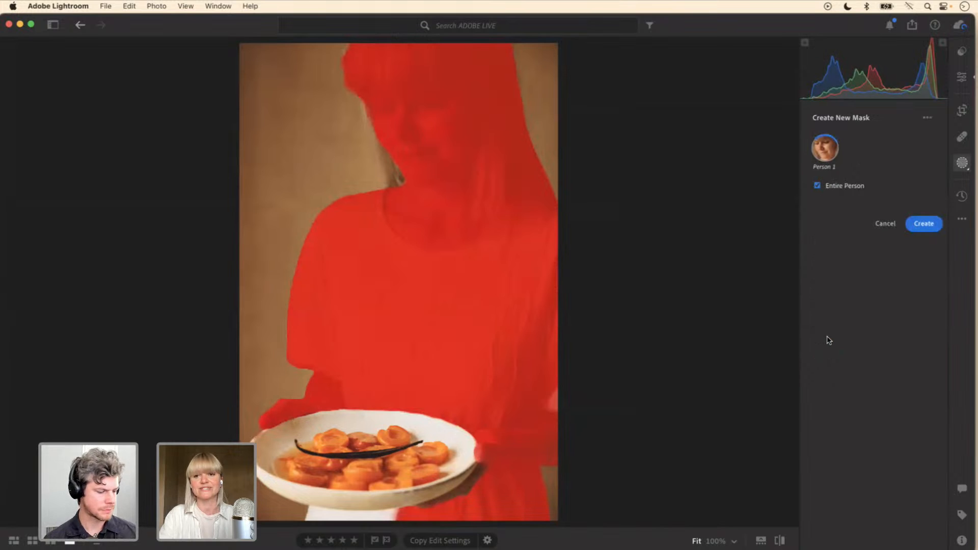
mouse_move(856, 206)
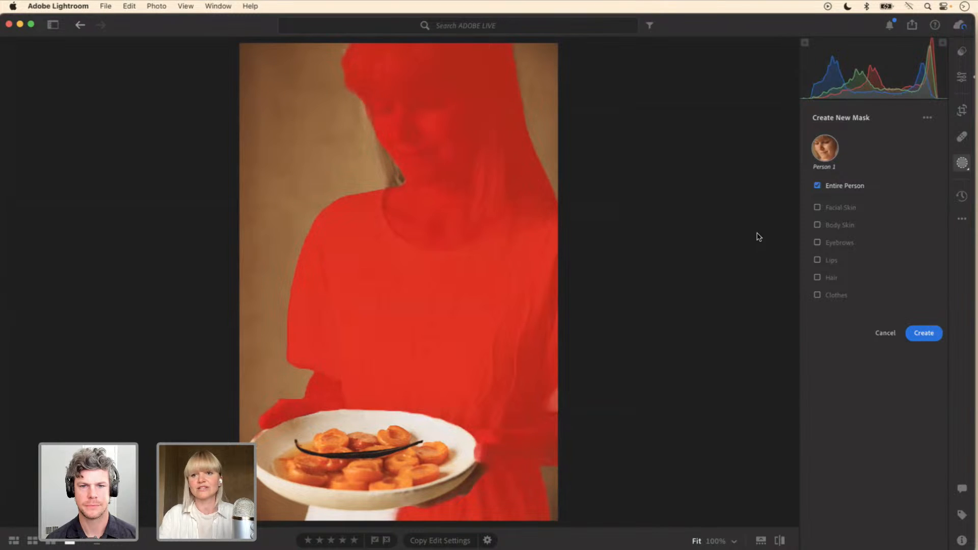
left_click(889, 336)
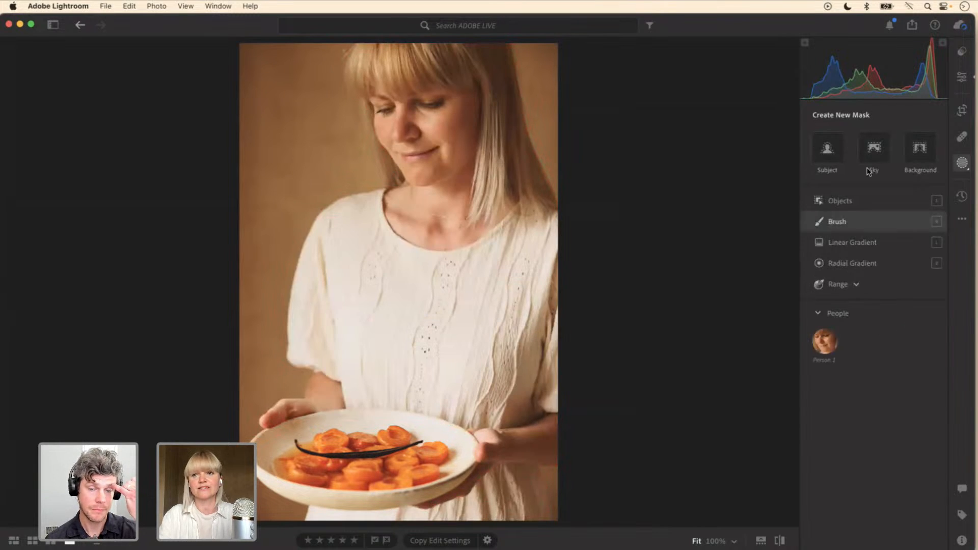
Step: Browse the premium Adaptive: Portrait presets and preview Smooth Hair, Enhance Portrait and Texture Hair on the portrait
left_click(963, 51)
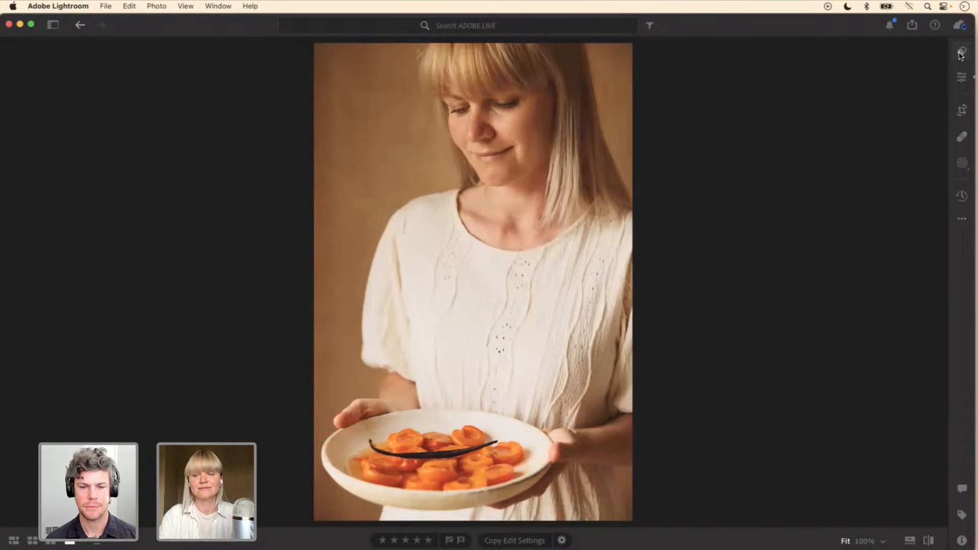
left_click(962, 52)
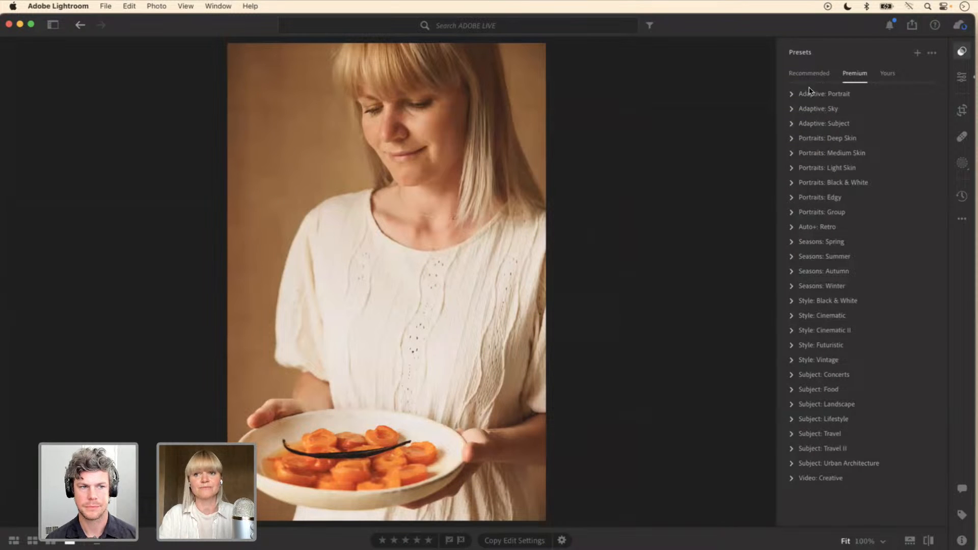
left_click(791, 94)
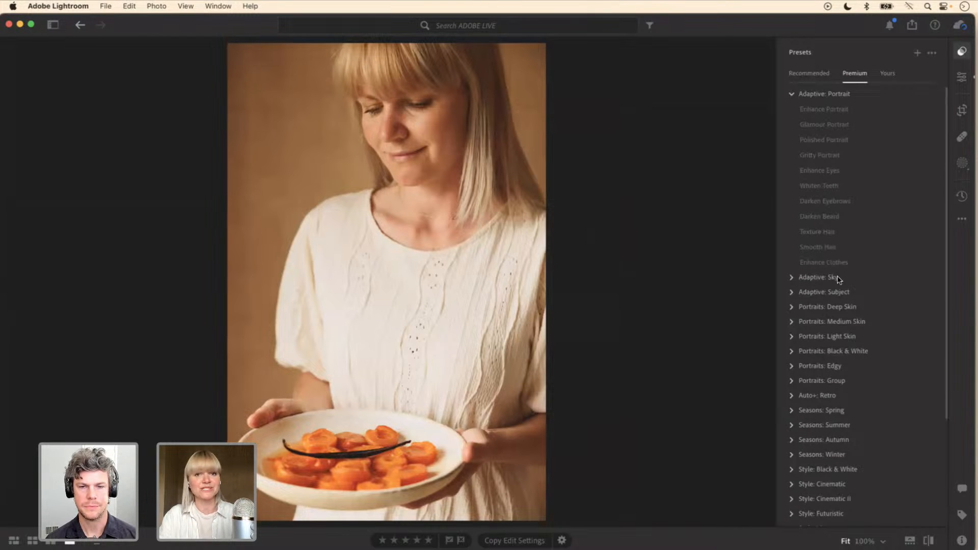
left_click(819, 248)
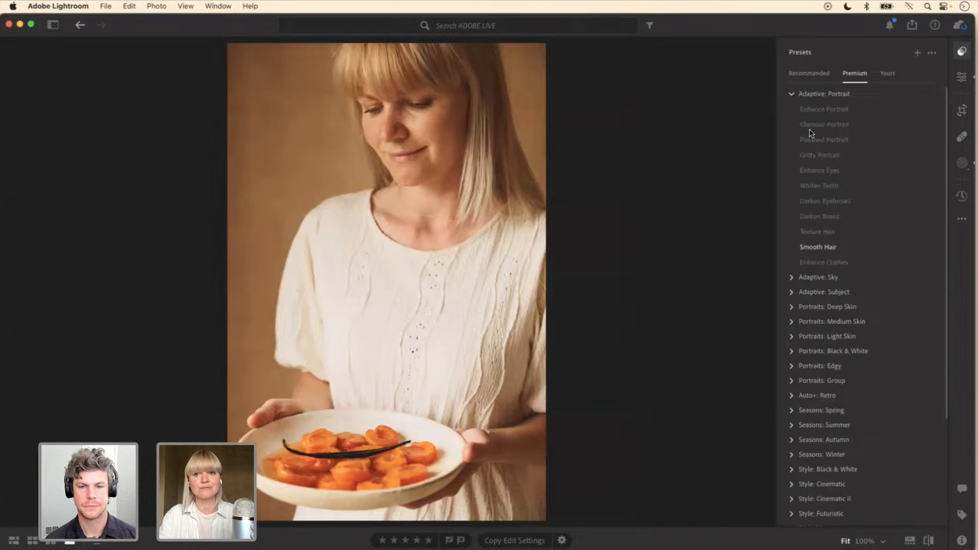
left_click(796, 110)
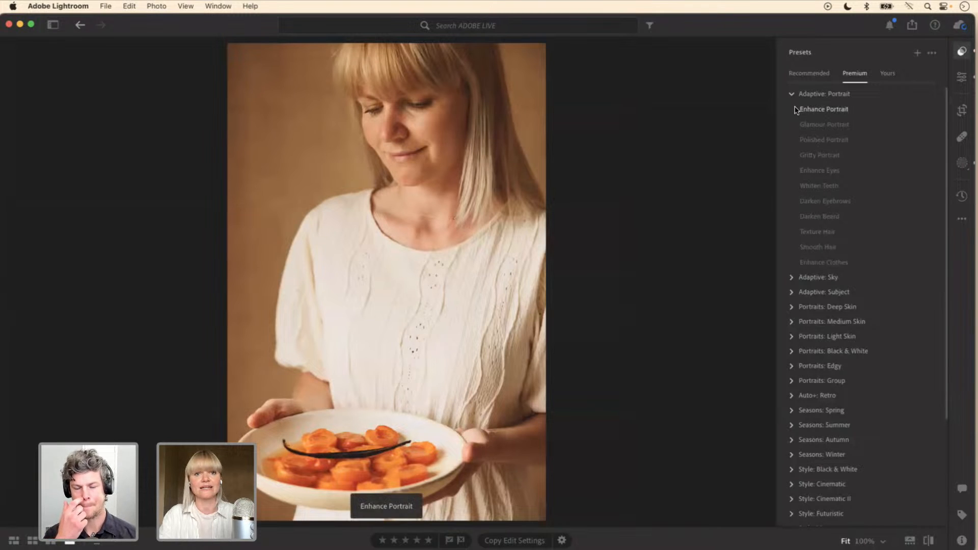
left_click(802, 124)
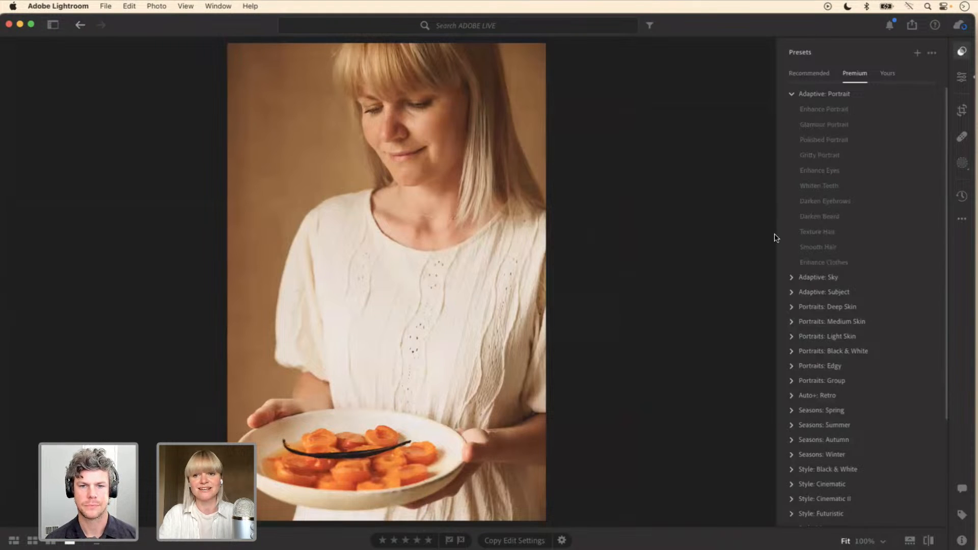
left_click(803, 232)
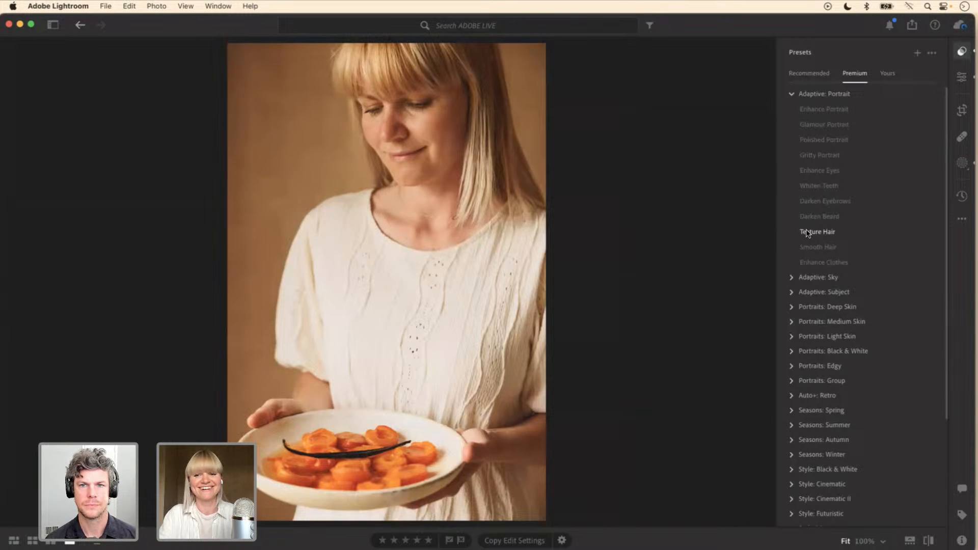
left_click(820, 232)
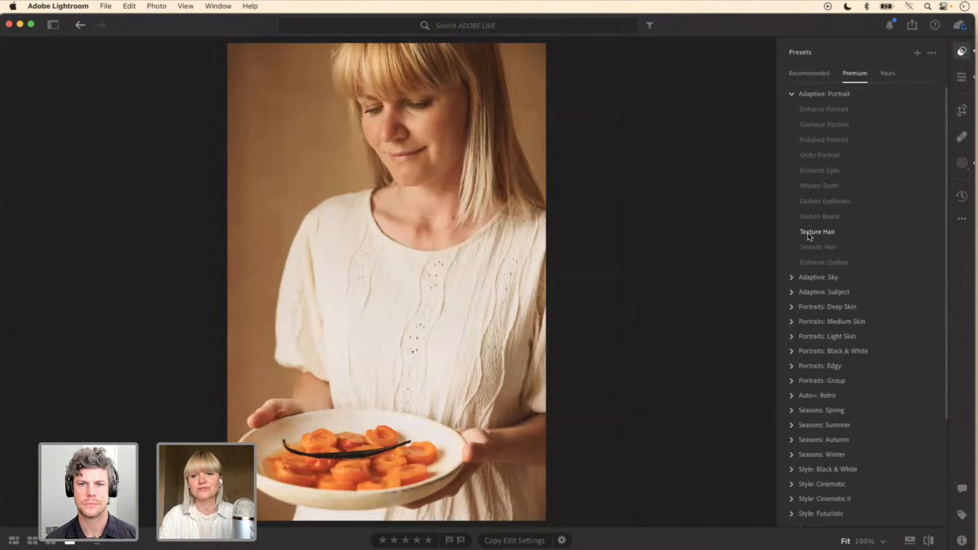
Step: Apply the Texture Hair preset, try a lower Amount, reset it to 100, and show the edit adjustments beside the presets
left_click(809, 233)
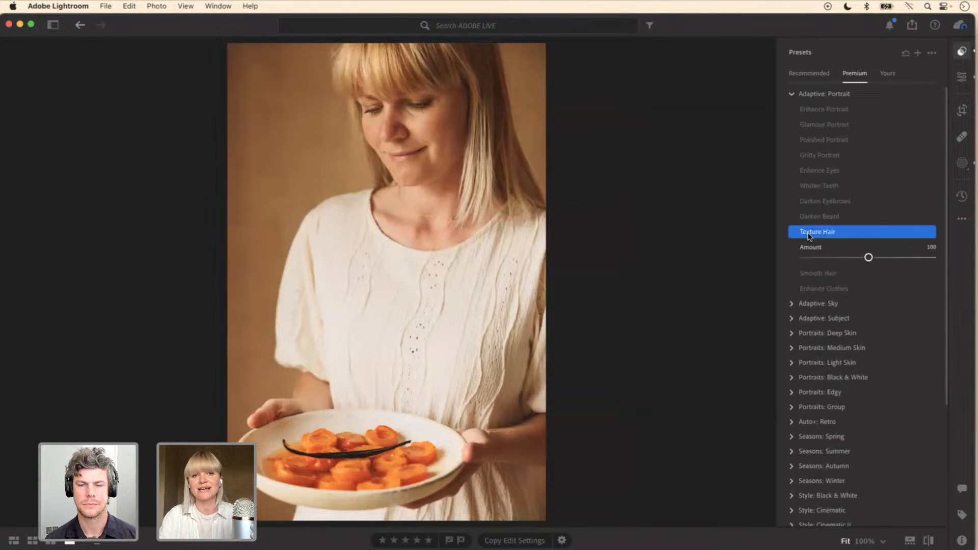
mouse_move(869, 258)
left_mouse_down()
mouse_move(897, 259)
mouse_move(859, 258)
left_mouse_up()
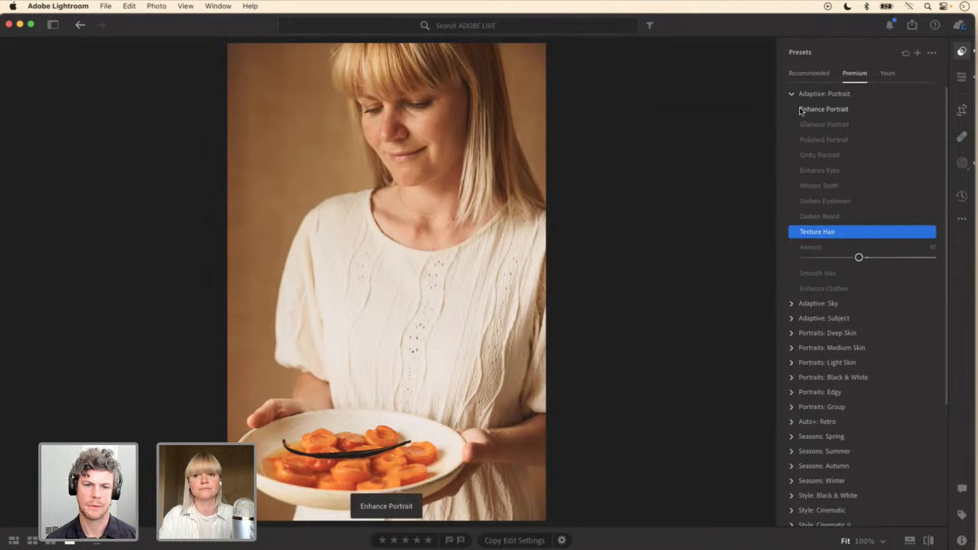
double_click(813, 247)
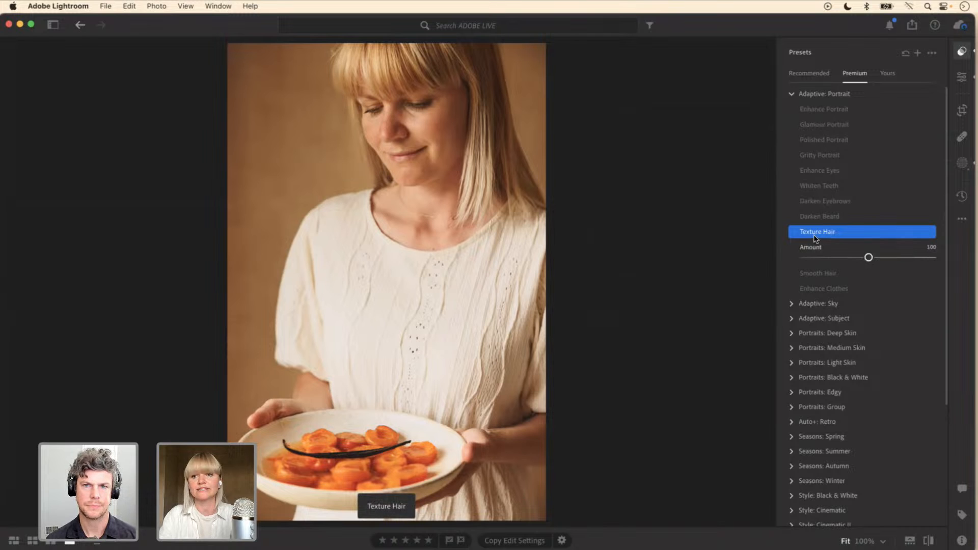
left_click(963, 77)
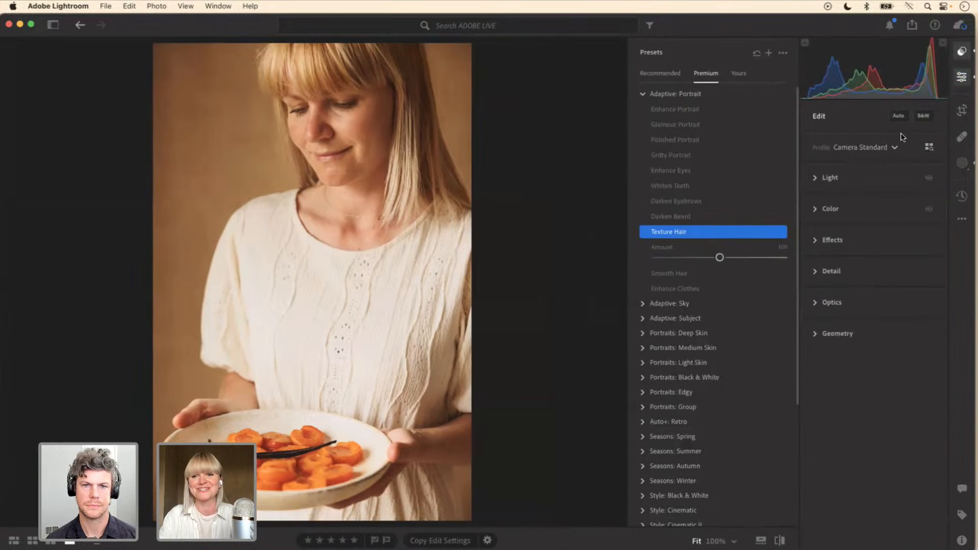
Step: In the portrait's preset-generated Hair mask, lower Saturation to -18 and raise Exposure to +0.36
left_click(815, 210)
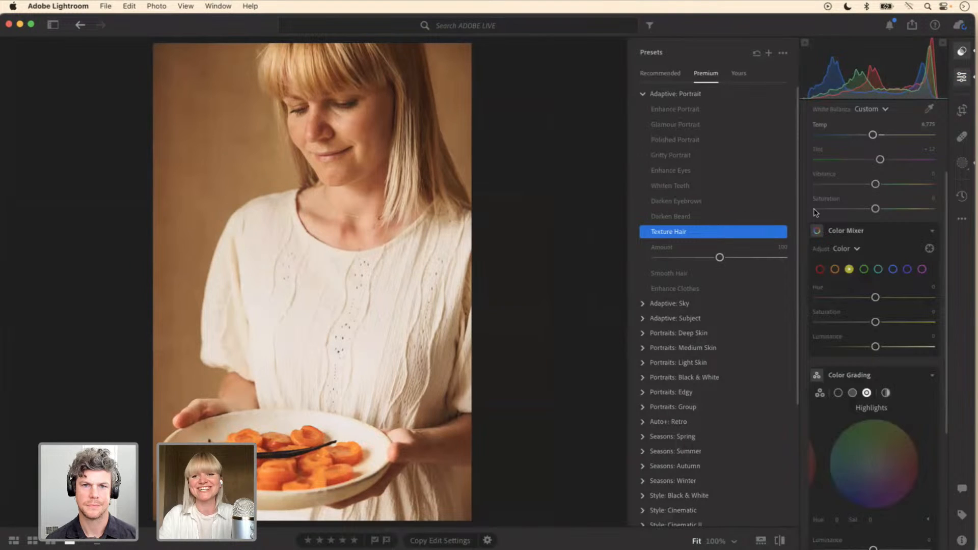
left_click(963, 162)
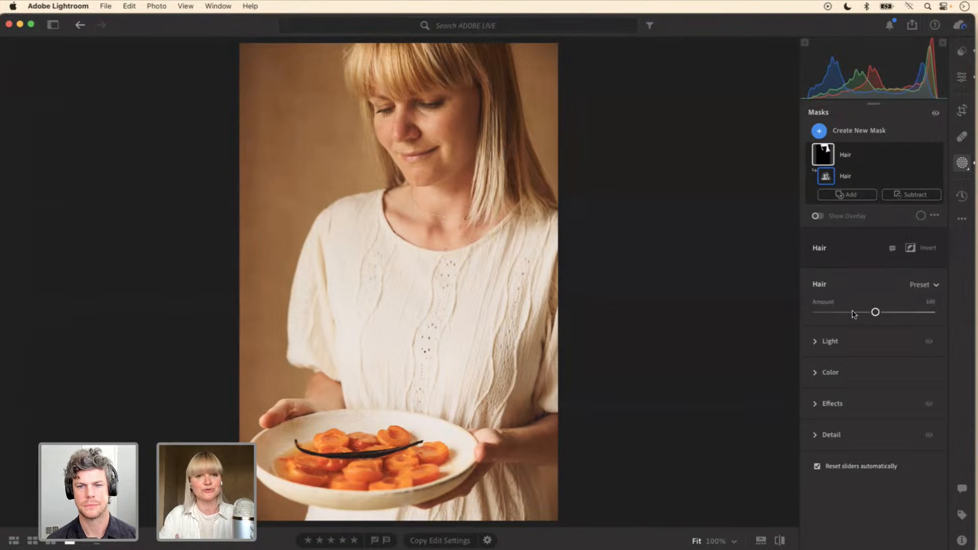
left_click(816, 374)
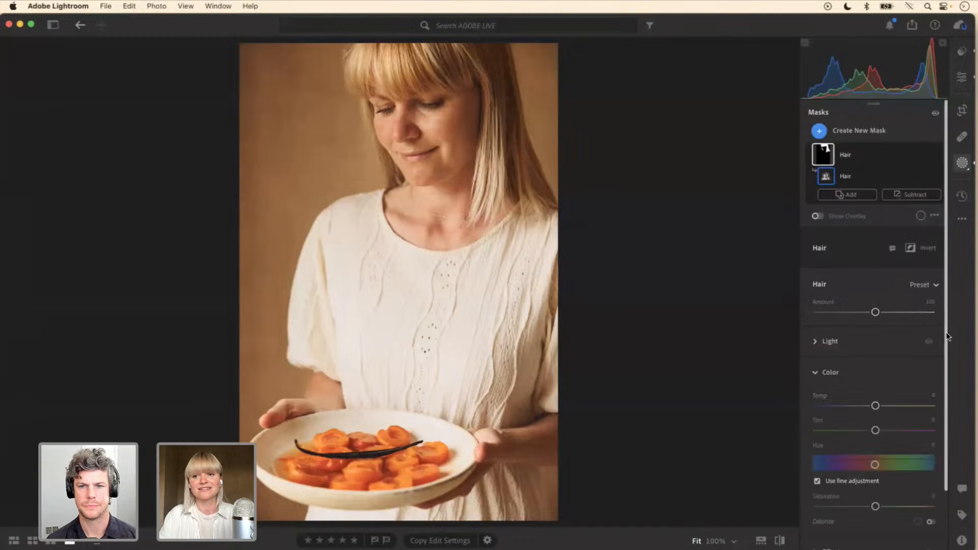
scroll(942, 401, "down", 3)
left_click_drag(874, 435, 868, 435)
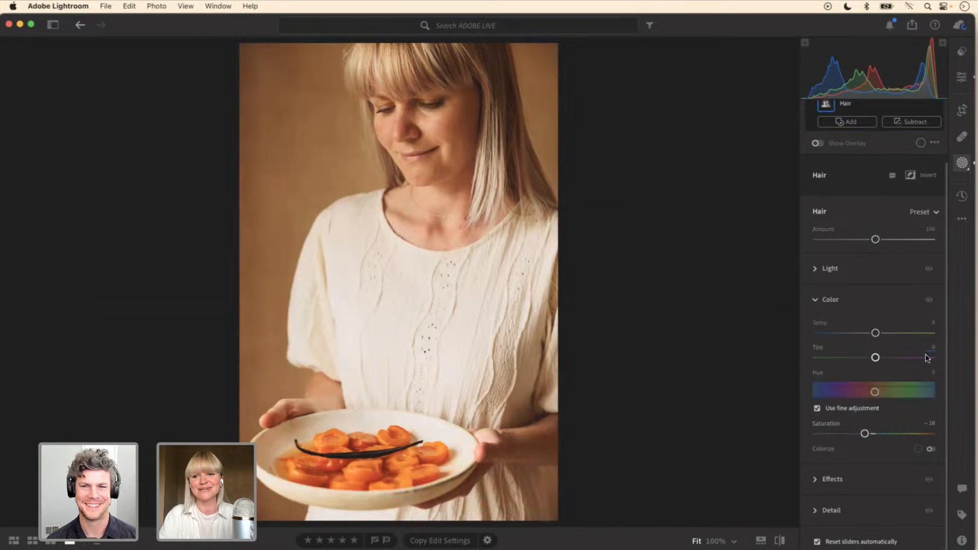
left_click(816, 270)
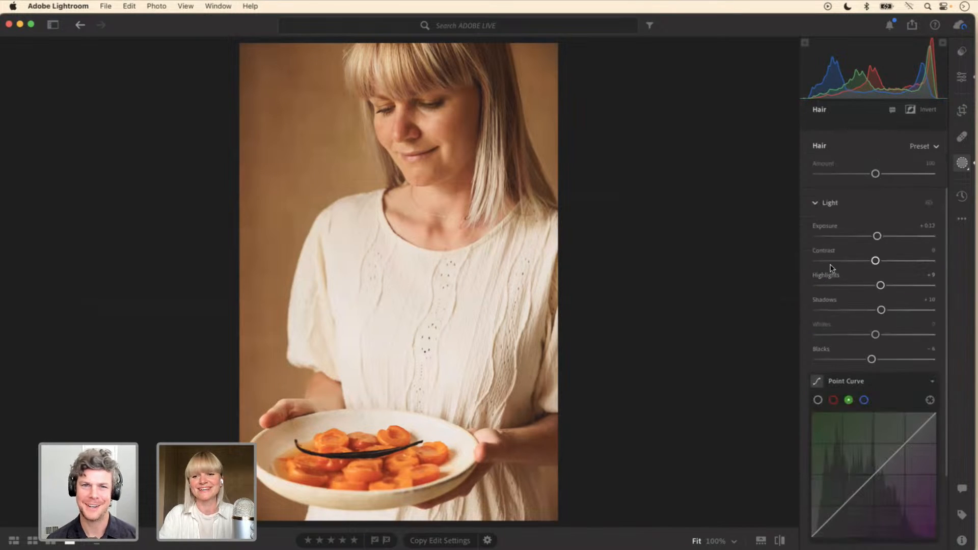
left_click_drag(876, 236, 882, 241)
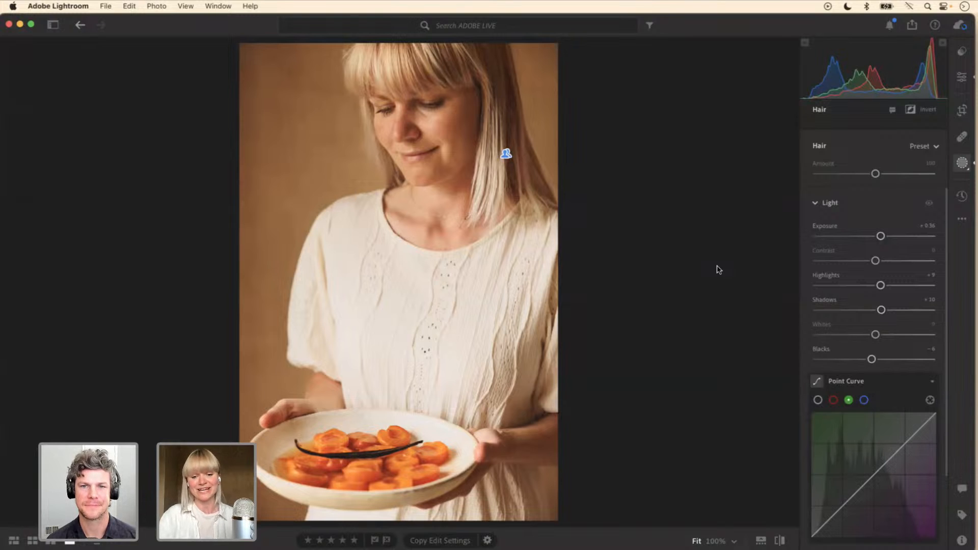
Step: Return to the ADOBE LIVE album grid and open the chocolate-glazed bundt cake photo on the dark surface
key("g")
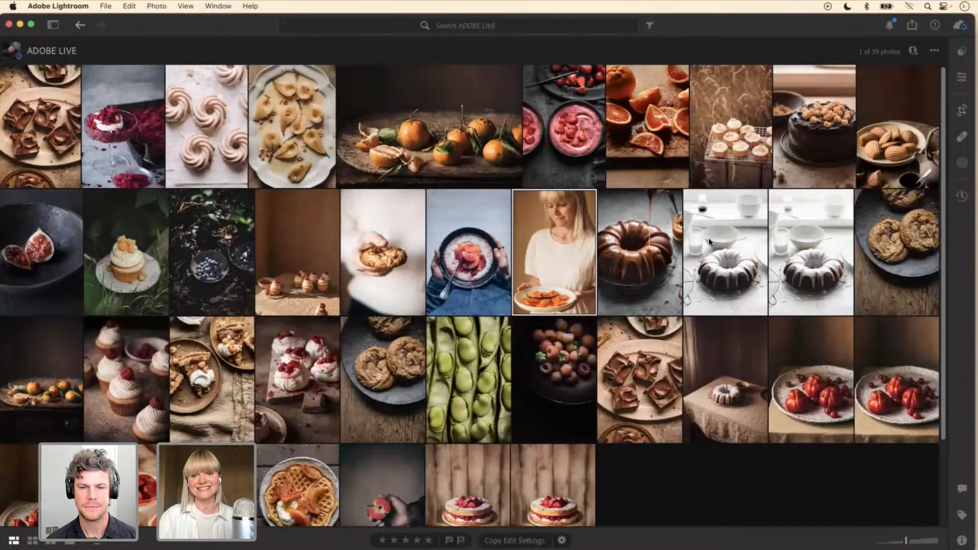
double_click(633, 275)
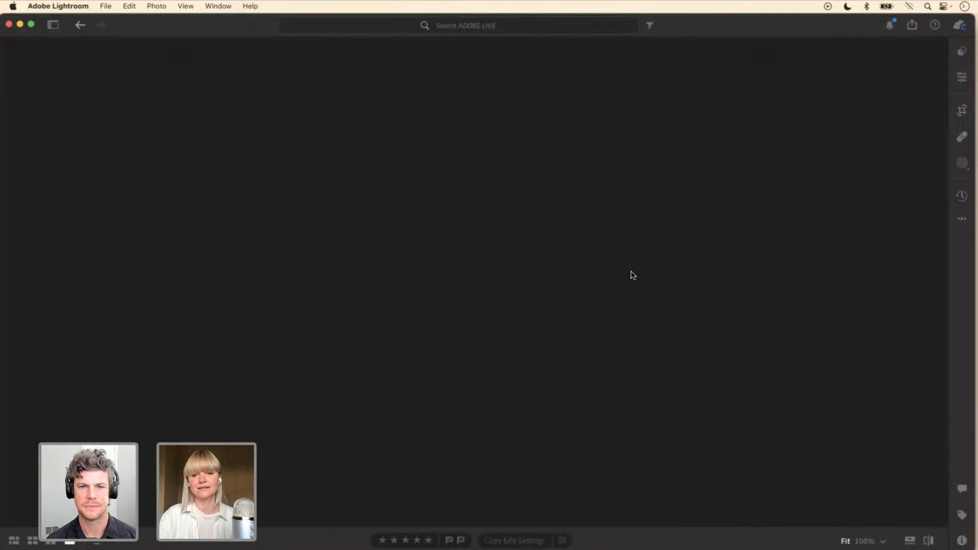
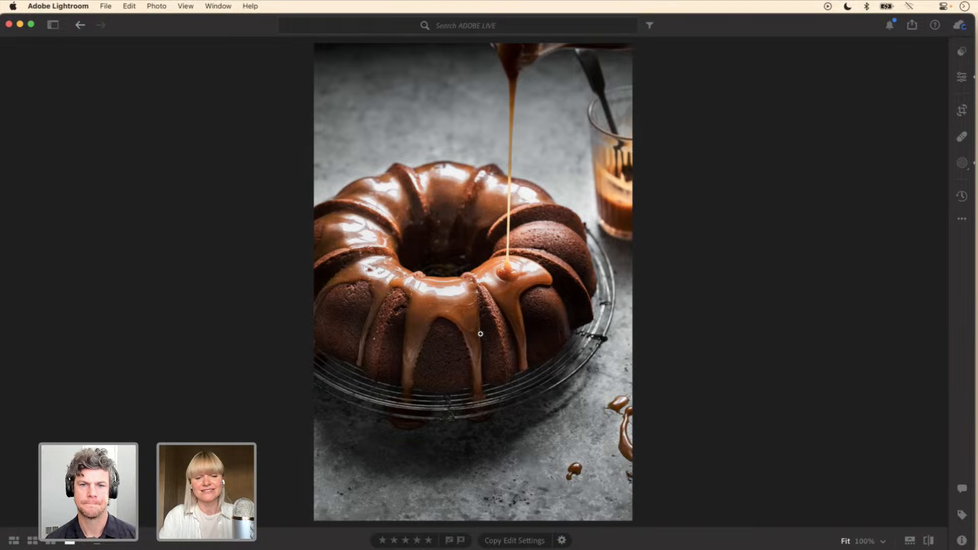
Step: Inspect the noise in the cake's caramel glaze at close range and open the AI Denoise settings for the photo
scroll(480, 334, "up", 5)
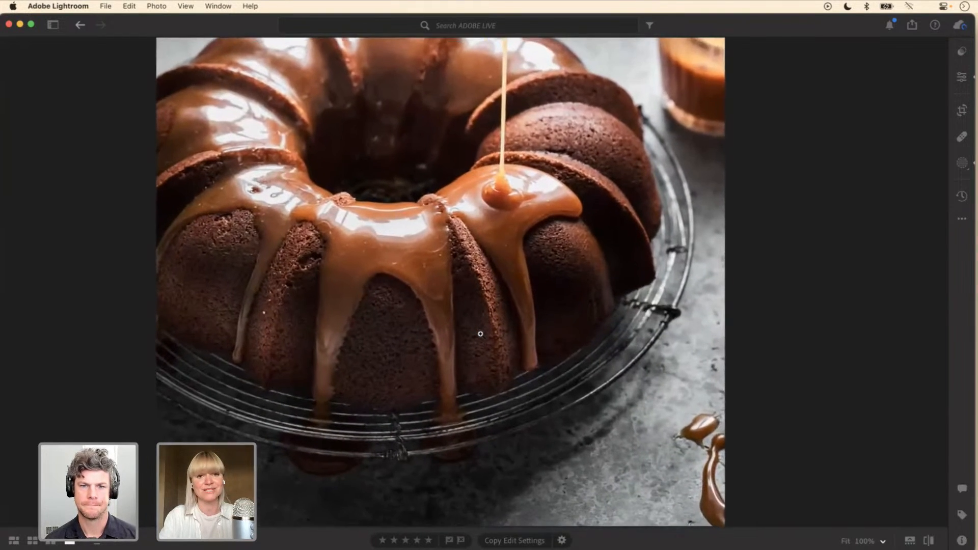
scroll(439, 290, "up", 5)
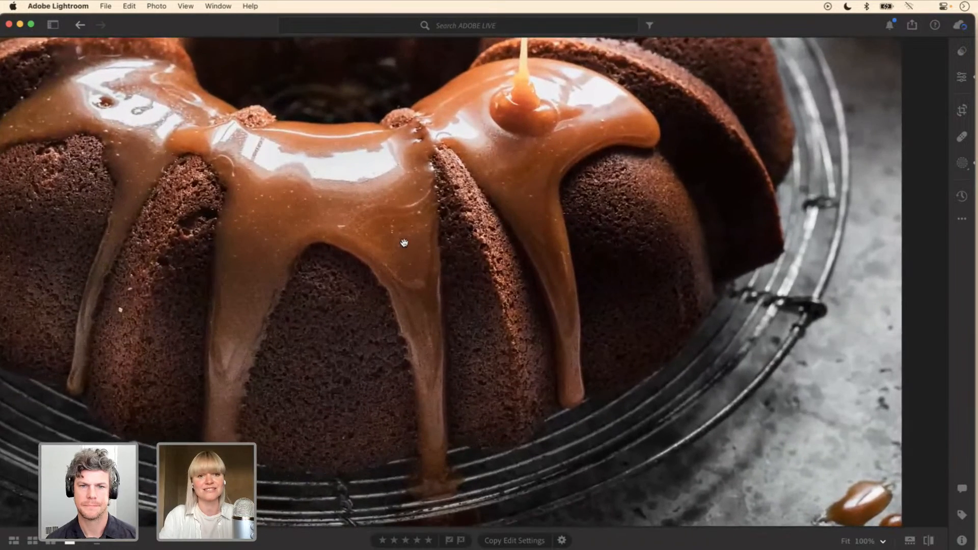
left_click_drag(389, 203, 392, 234)
scroll(394, 228, "up", 3)
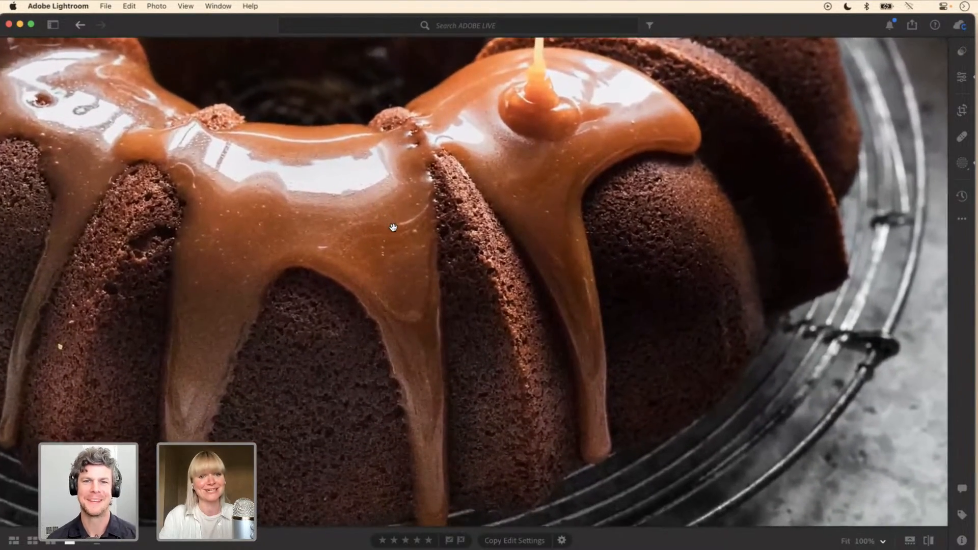
left_click_drag(384, 211, 394, 247)
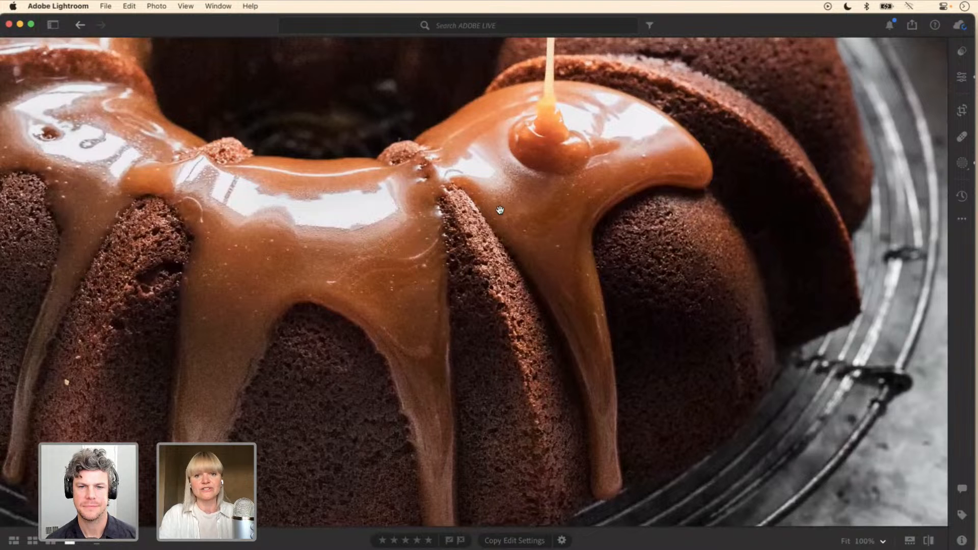
left_click_drag(505, 206, 425, 230)
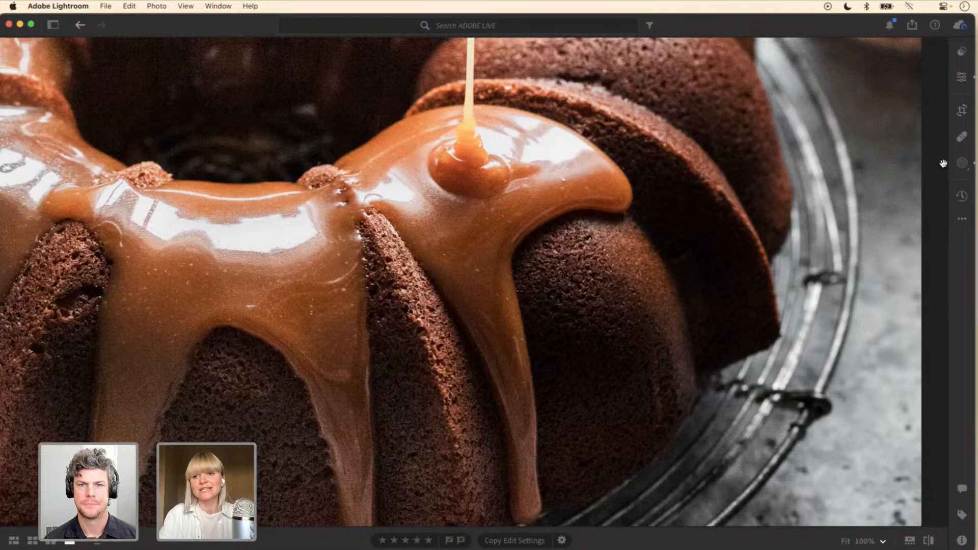
left_click(960, 80)
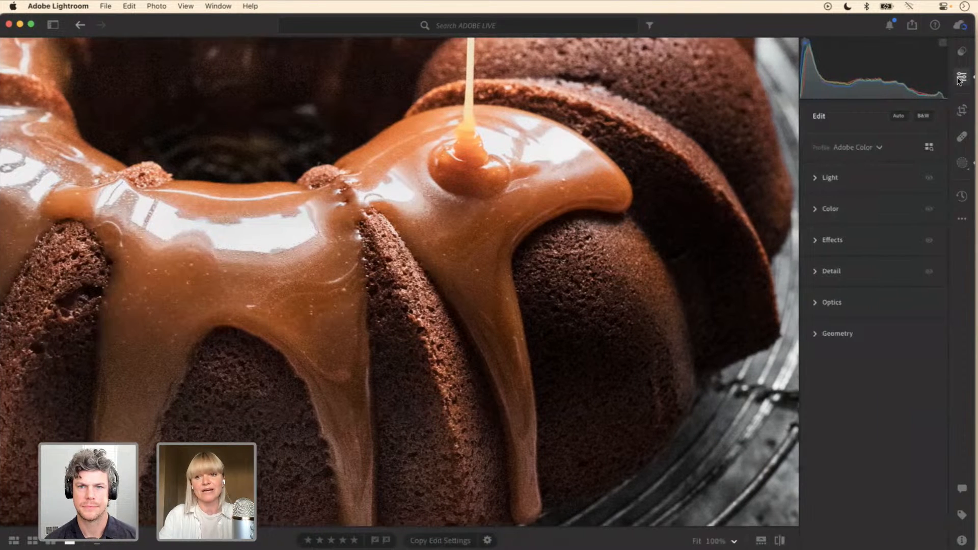
left_click(815, 273)
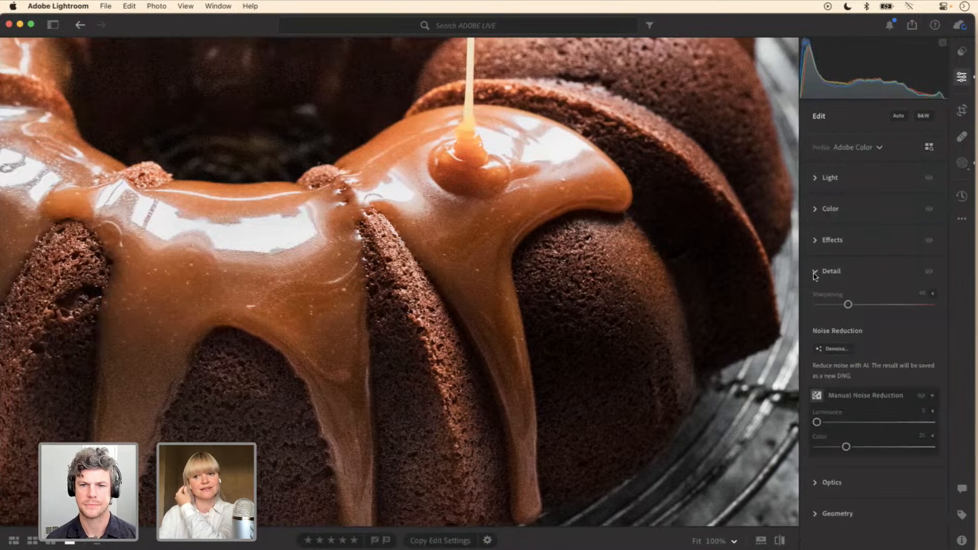
left_click(835, 349)
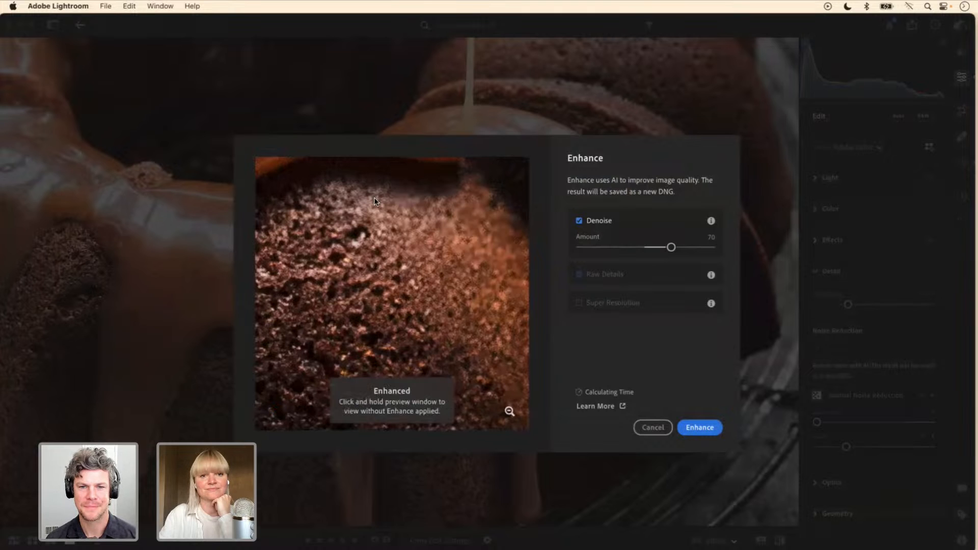
Step: Compare the caramel glaze with and without Denoise in the Enhance preview, using a Denoise Amount of 70
left_click_drag(369, 191, 425, 395)
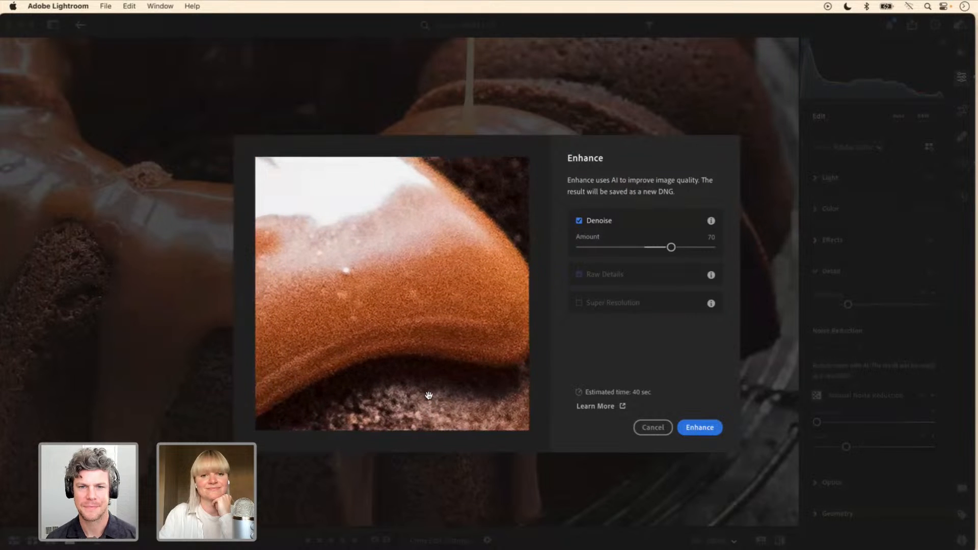
left_click(431, 292)
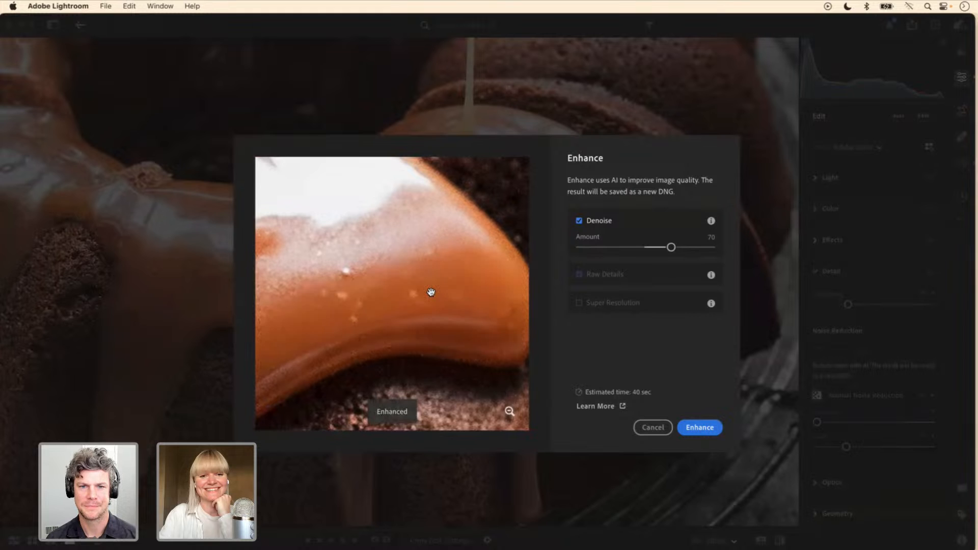
left_click(431, 292)
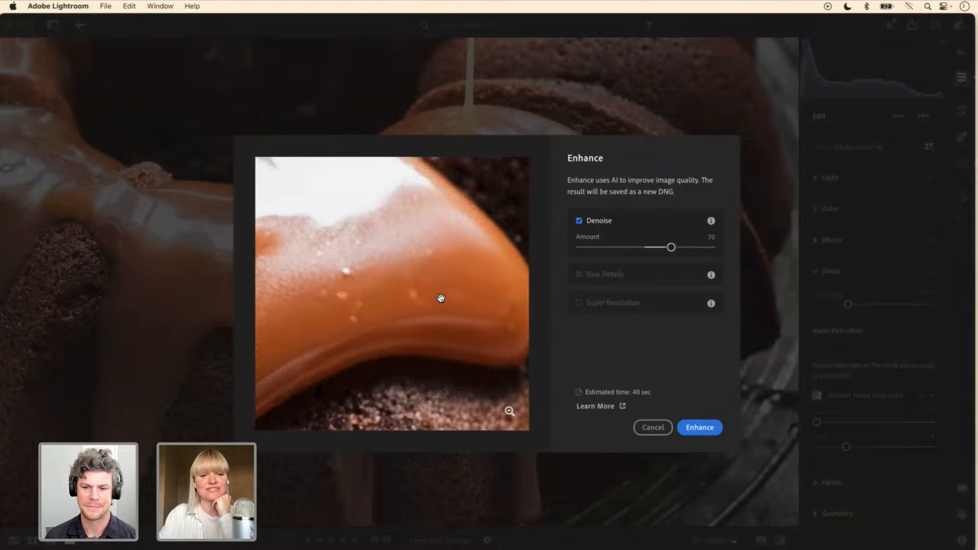
left_click(411, 294)
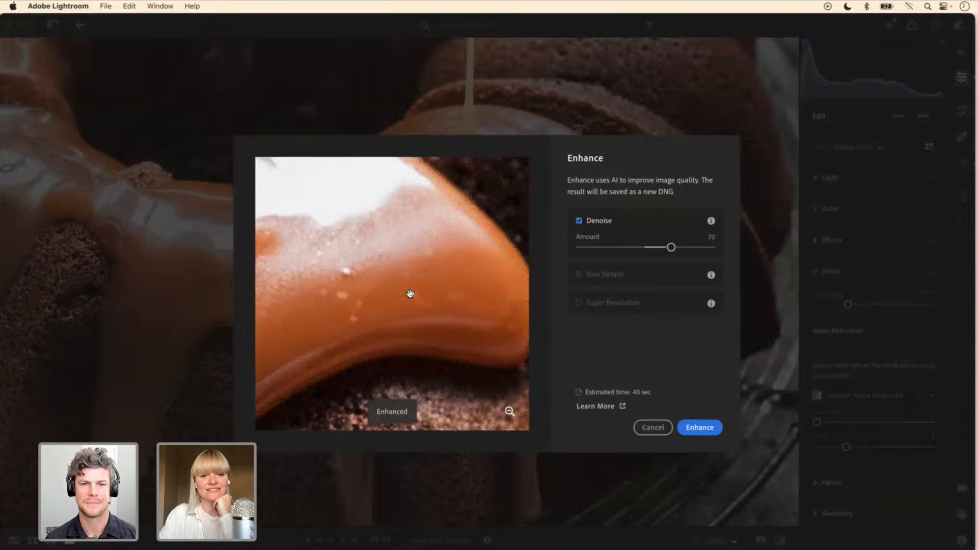
left_click(410, 294)
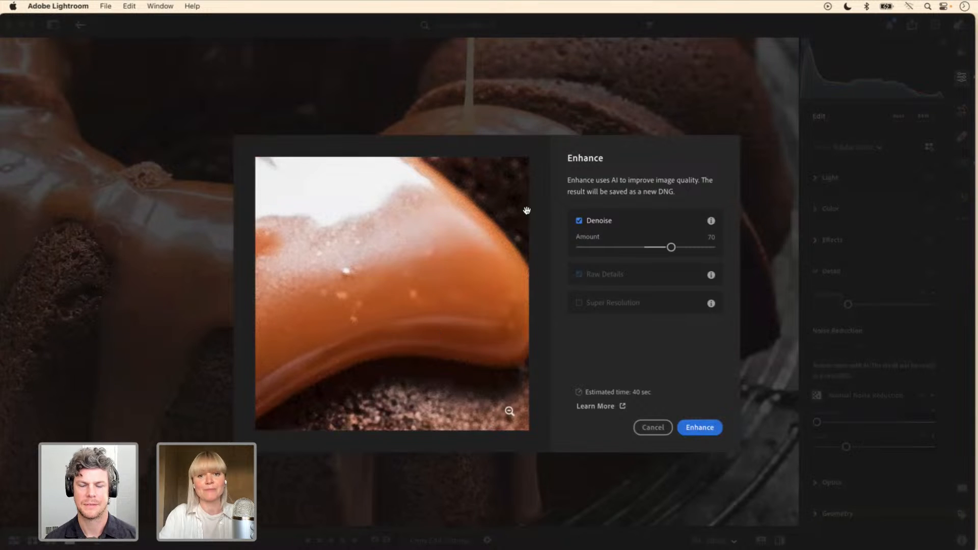
mouse_move(671, 247)
left_mouse_down()
mouse_move(643, 247)
mouse_move(678, 249)
left_mouse_up()
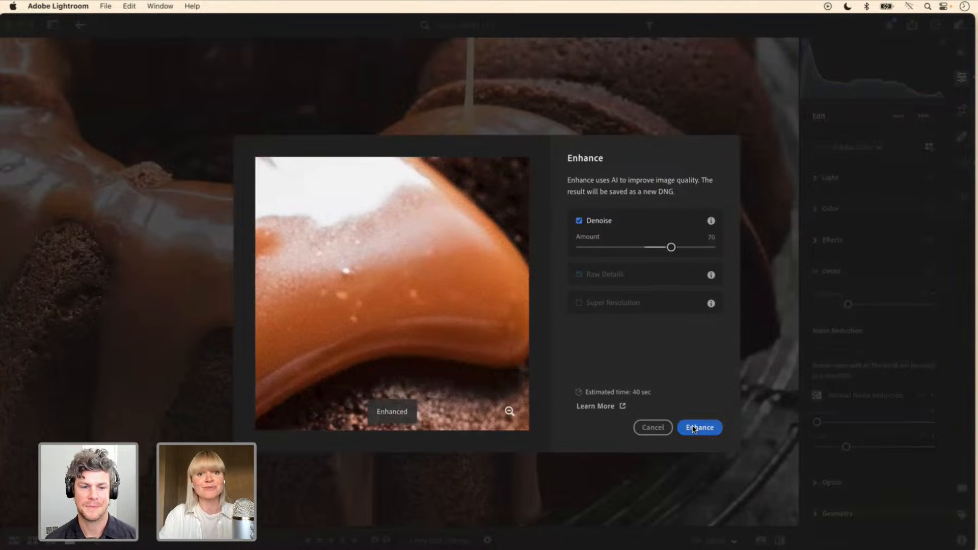